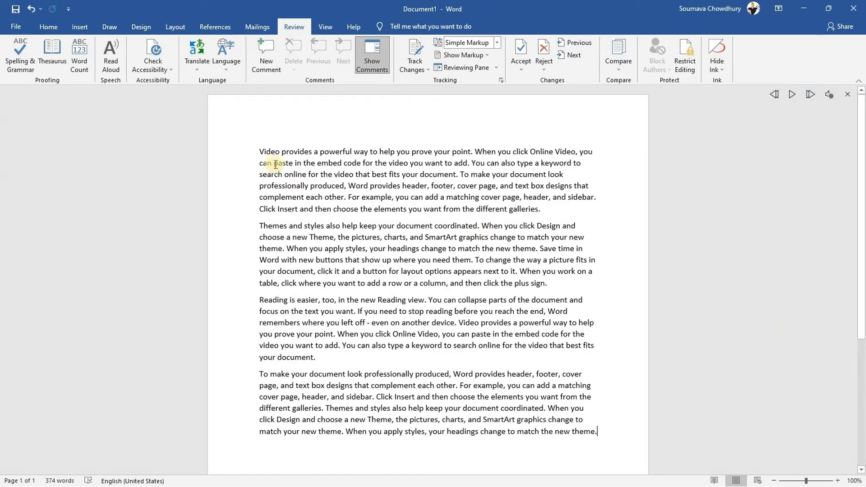
# Start Read Aloud from the document's beginning, pause it, then select the first two sentences
pyautogui.click(258, 151)
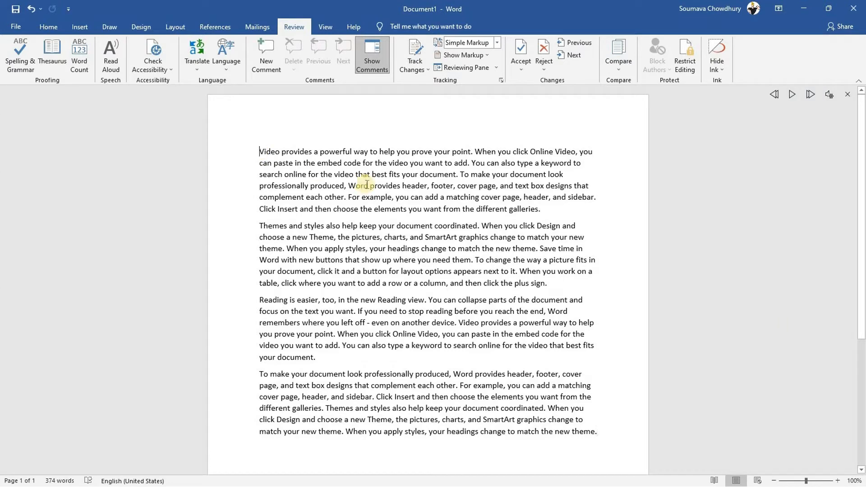
pyautogui.click(793, 94)
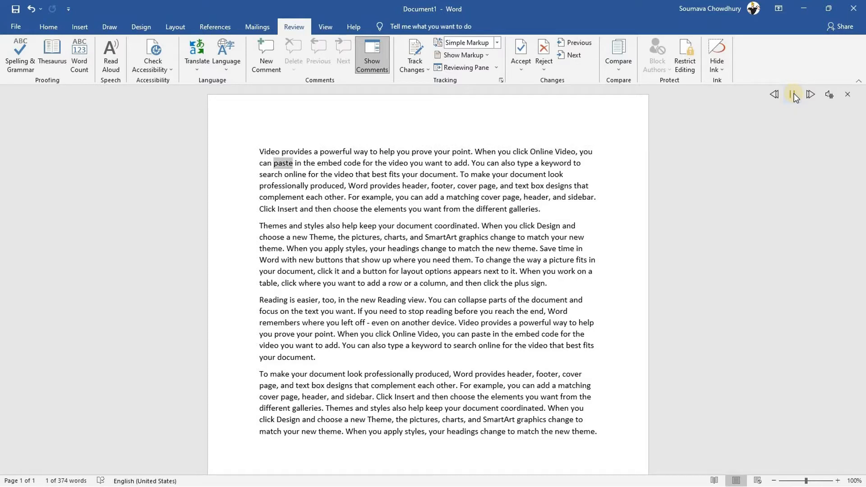
pyautogui.click(793, 94)
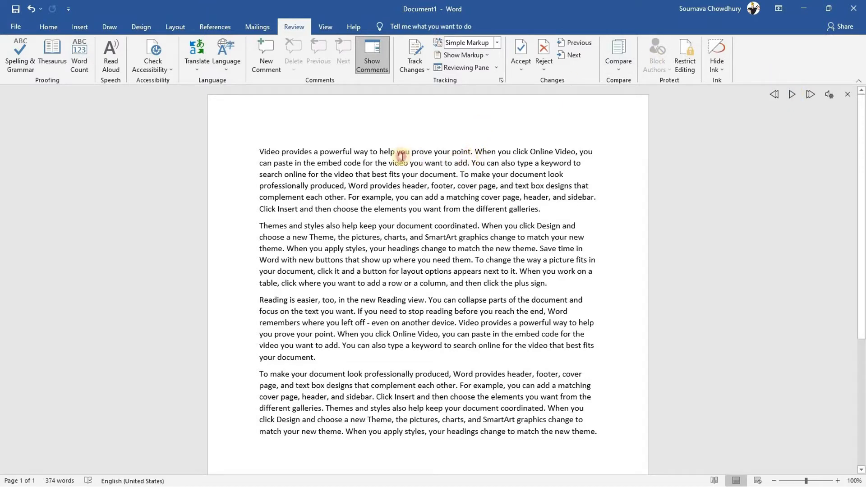
pyautogui.moveTo(470, 163); pyautogui.dragTo(236, 155)
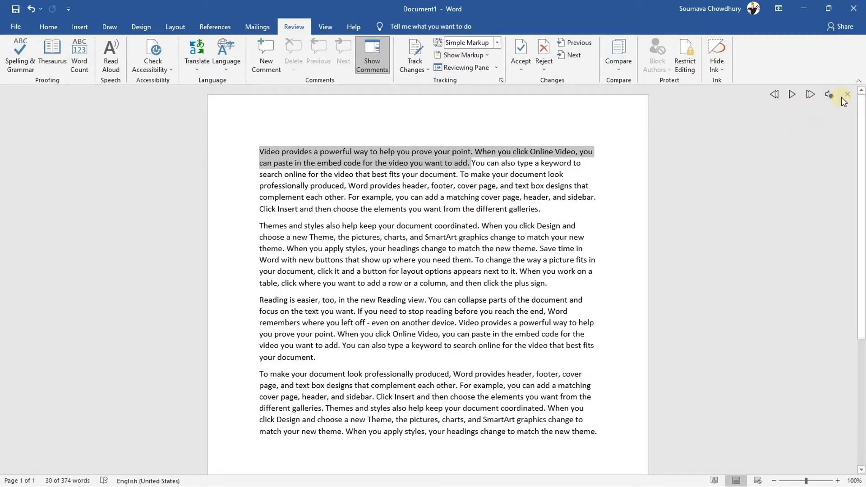
# In the Read Aloud settings, review speed and voice options and keep Microsoft Mark as the voice
pyautogui.click(829, 95)
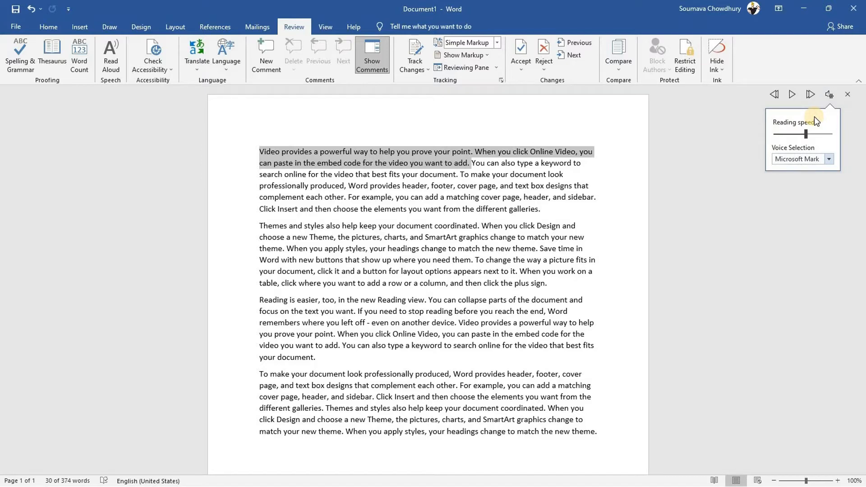
pyautogui.click(826, 158)
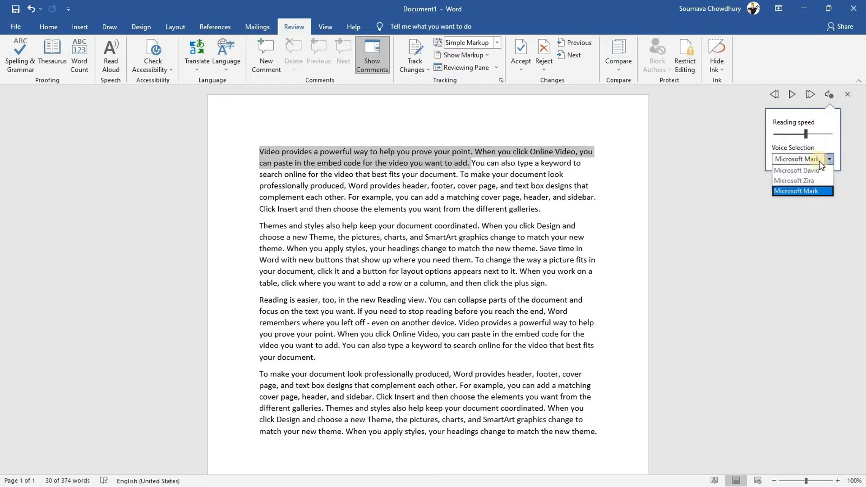
pyautogui.click(813, 160)
pyautogui.click(813, 160)
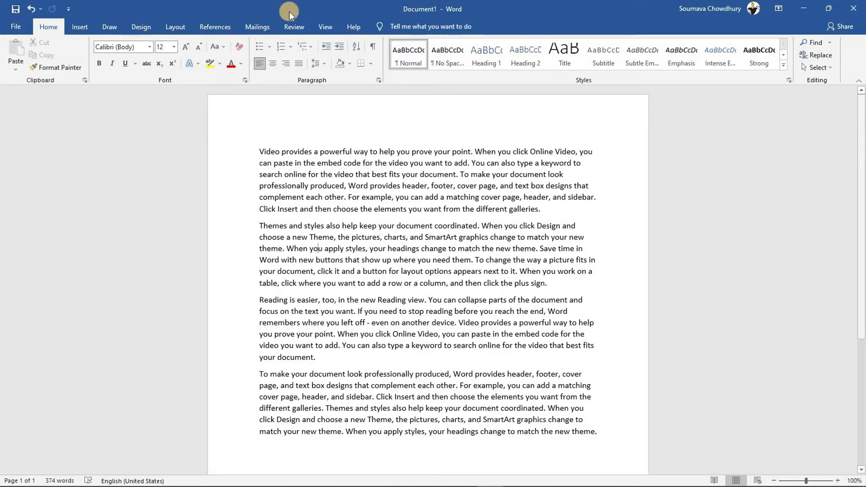
# Add Speak from the All Commands list to the Quick Access Toolbar in Word Options
pyautogui.click(69, 8)
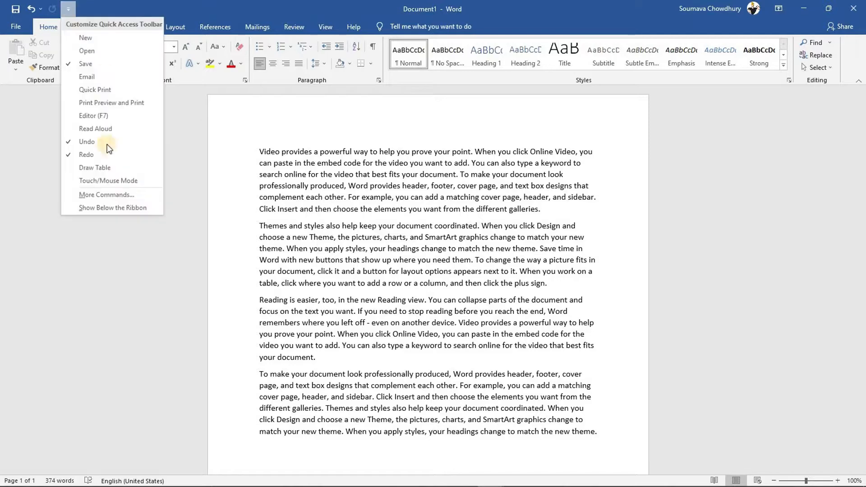
pyautogui.click(93, 194)
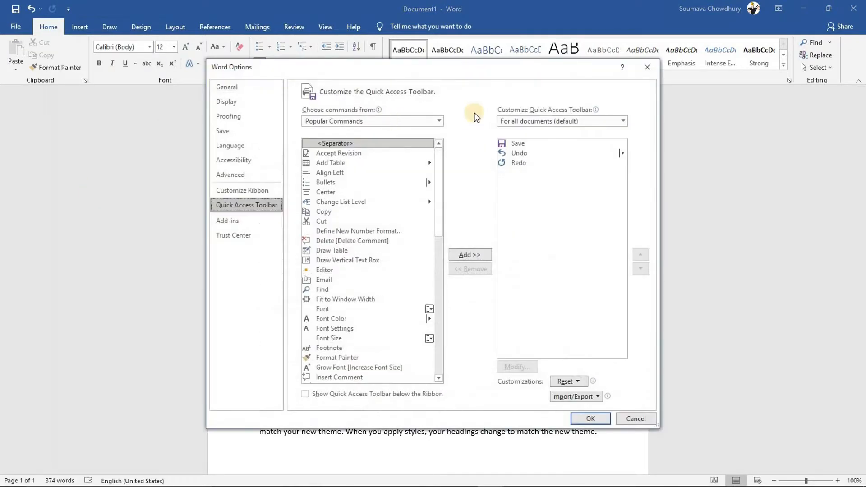
pyautogui.click(438, 119)
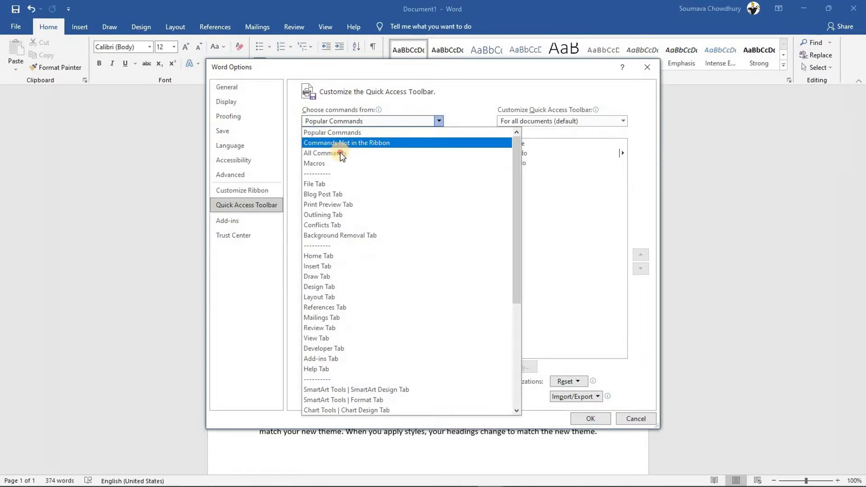
pyautogui.click(340, 152)
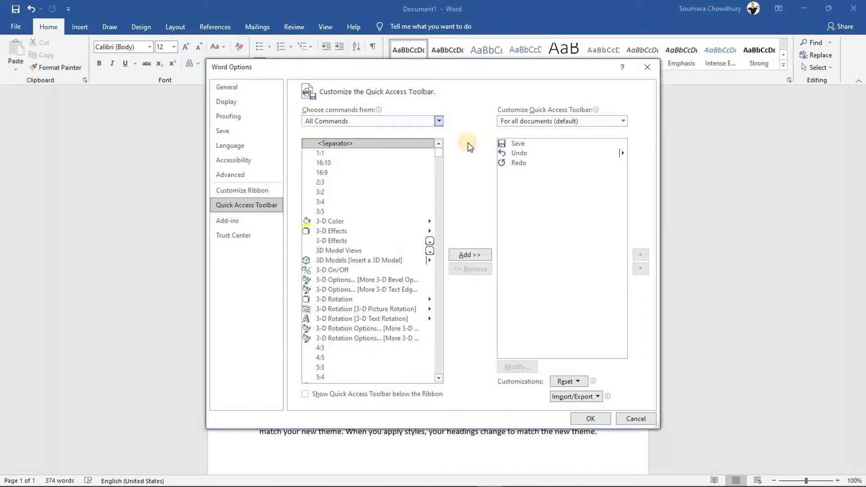
pyautogui.moveTo(440, 153); pyautogui.dragTo(455, 338)
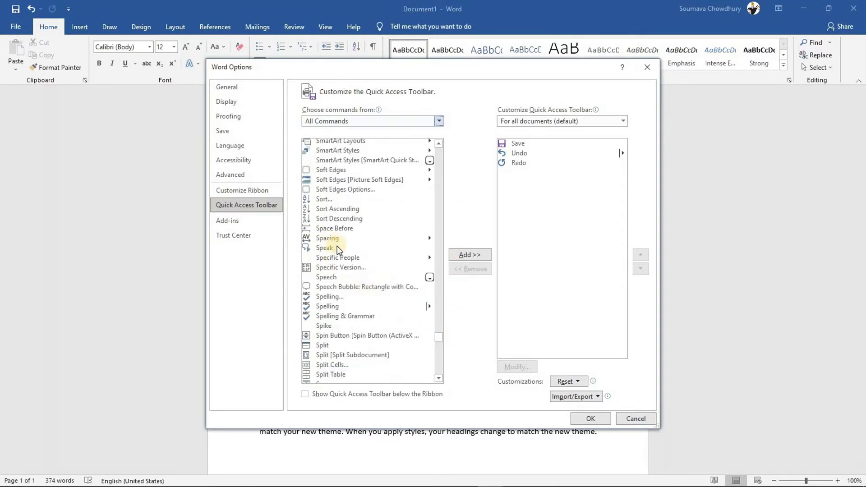
pyautogui.click(330, 248)
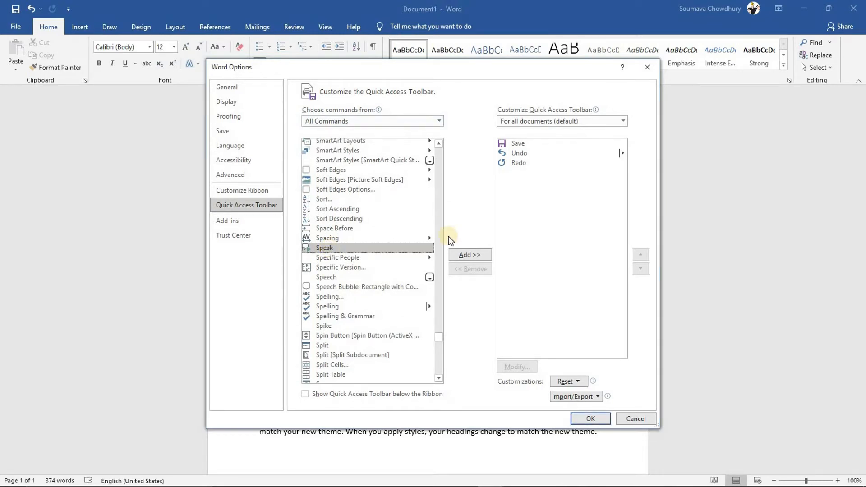
pyautogui.click(472, 254)
pyautogui.click(590, 418)
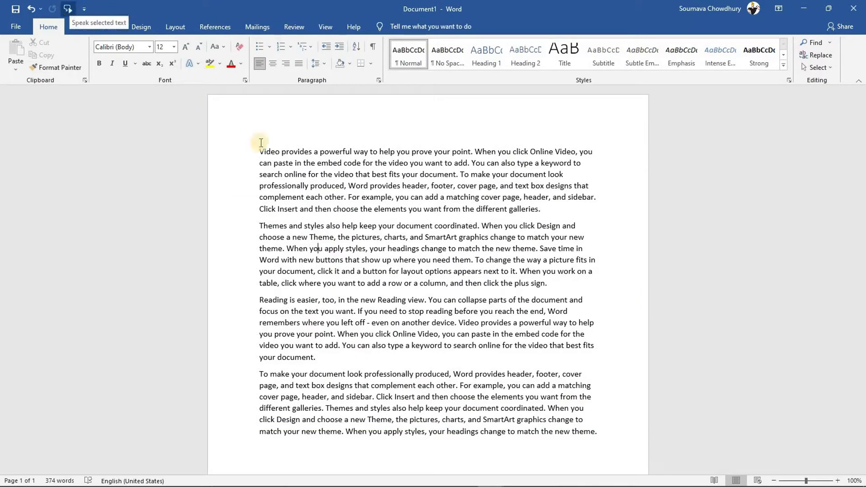
# Have the Speak button read the selected first two sentences aloud, then stop it
pyautogui.moveTo(259, 149); pyautogui.dragTo(471, 164)
pyautogui.click(68, 9)
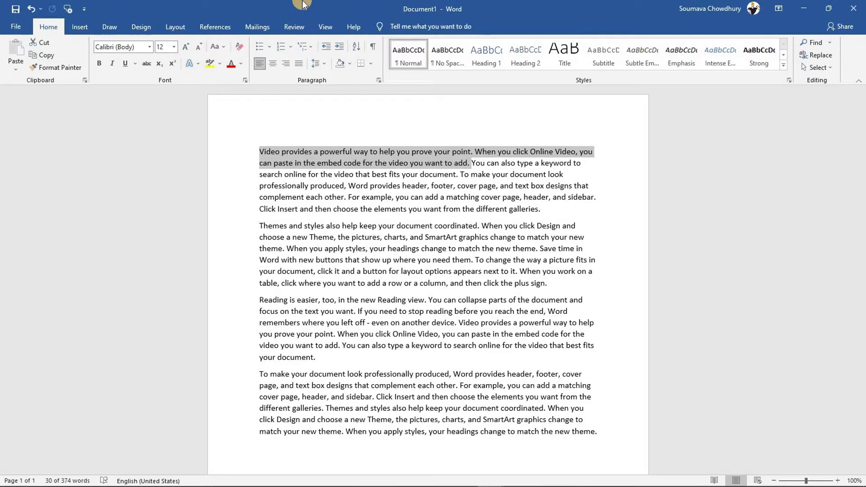
pyautogui.click(68, 8)
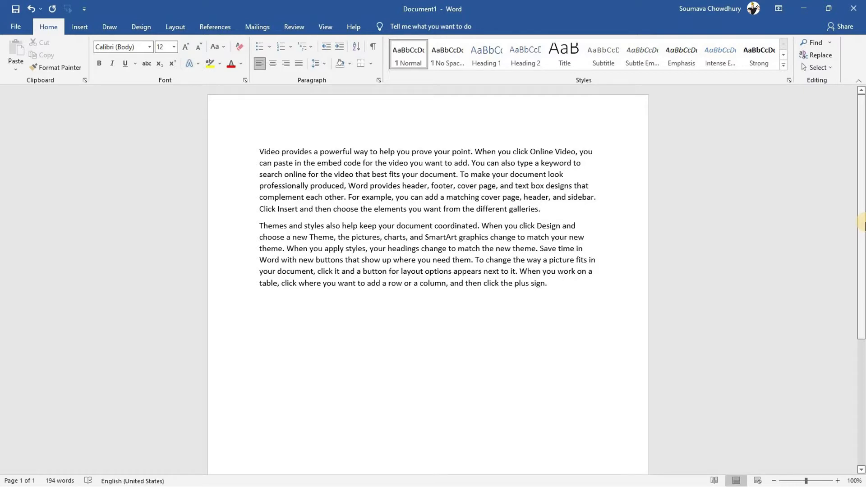
# Create plain, thick and double horizontal lines by typing ---, ___ and === on new lines
pyautogui.press('Return')
pyautogui.write('---')
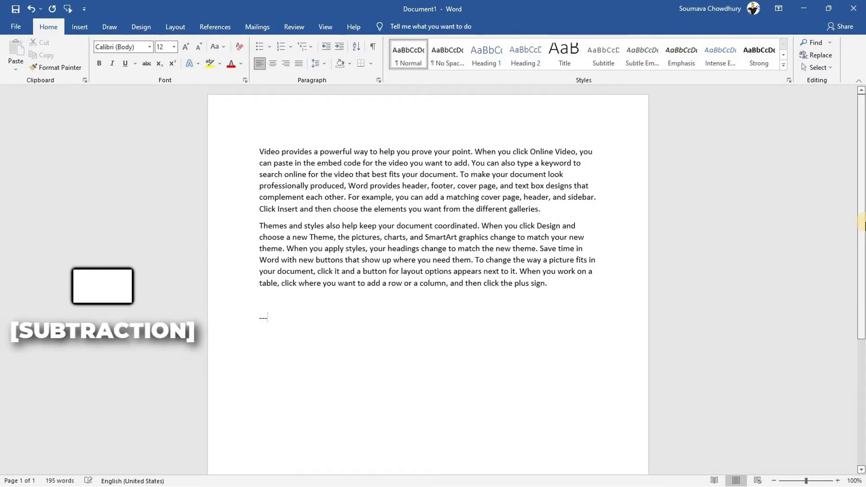
pyautogui.press('Return')
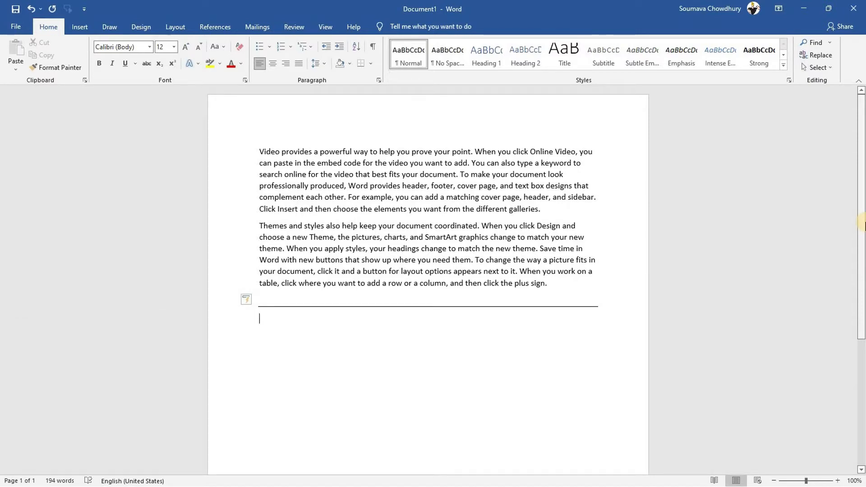
pyautogui.write('___')
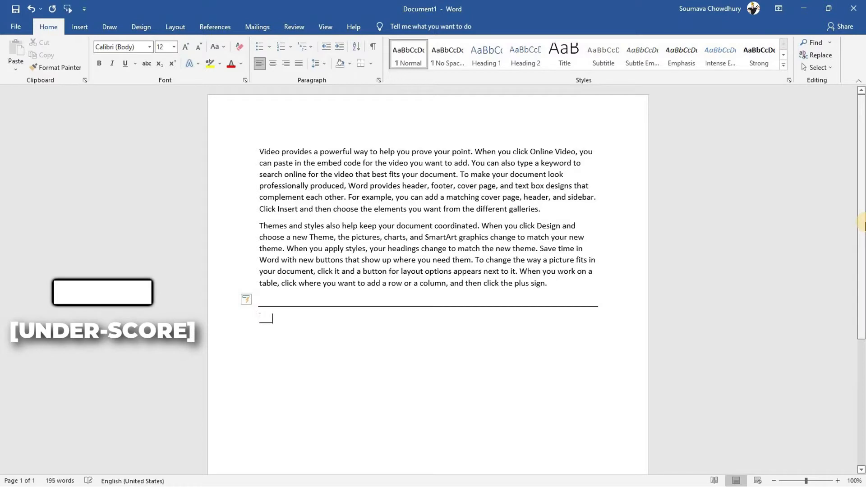
pyautogui.press('Return')
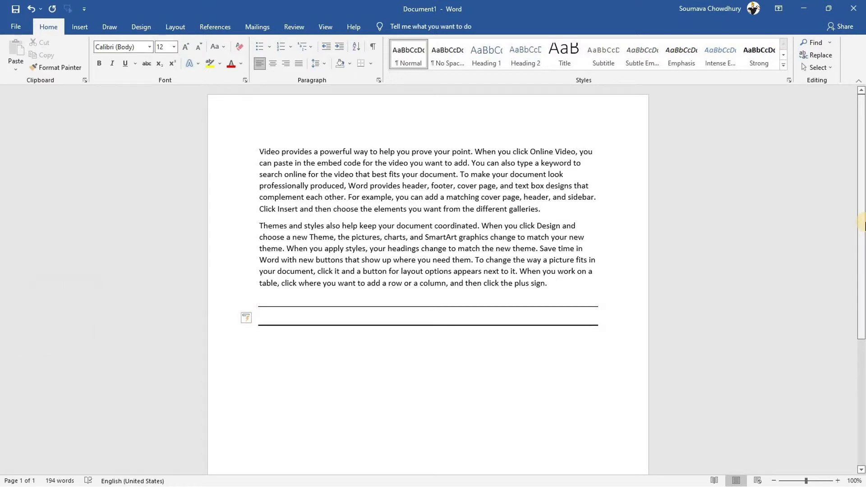
pyautogui.write('===')
pyautogui.press('Return')
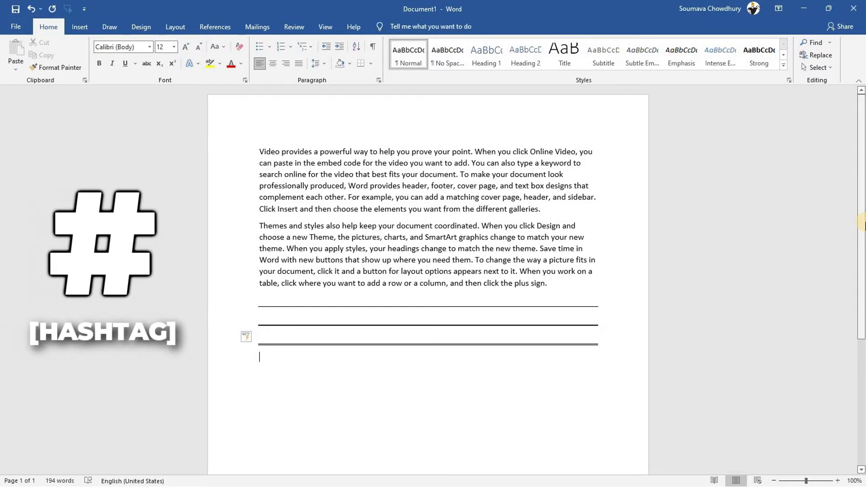
# Add triple, dotted and wavy horizontal lines using ###, *** and ~~~
pyautogui.write('###')
pyautogui.press('Return')
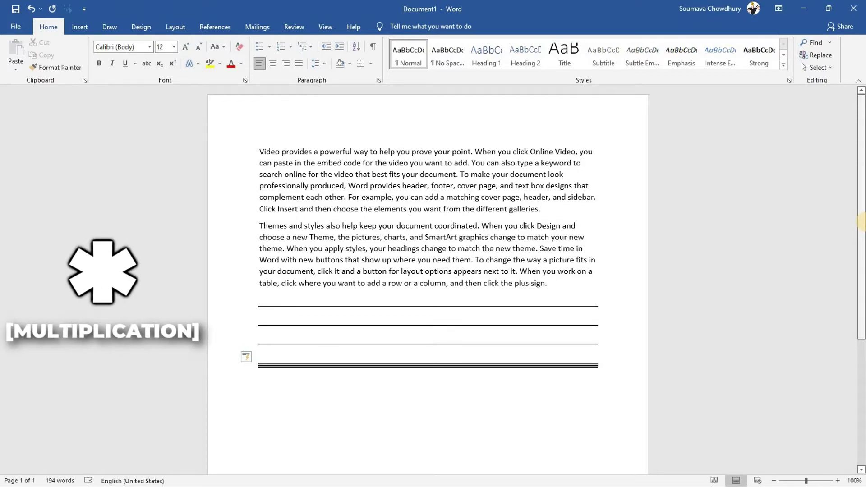
pyautogui.write('***')
pyautogui.press('Return')
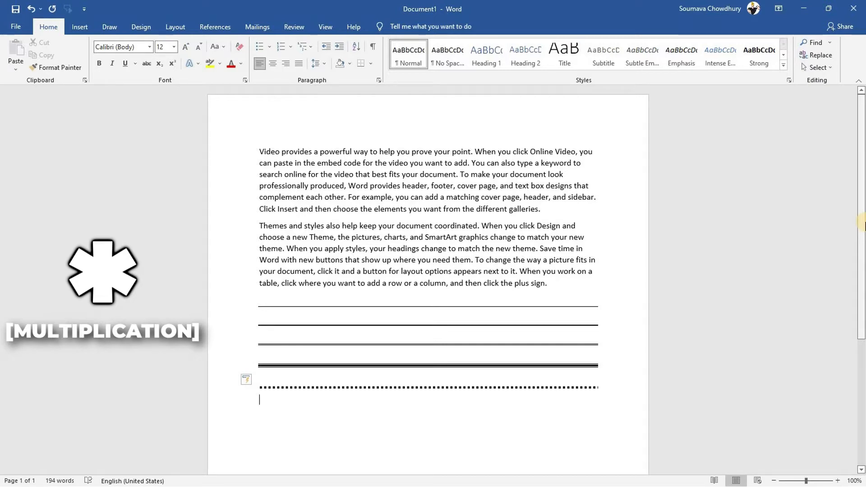
pyautogui.write('~~~')
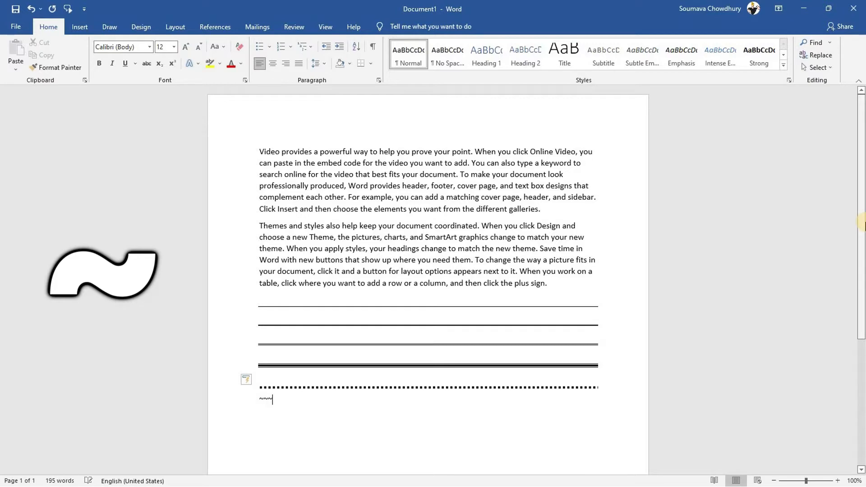
pyautogui.press('Return')
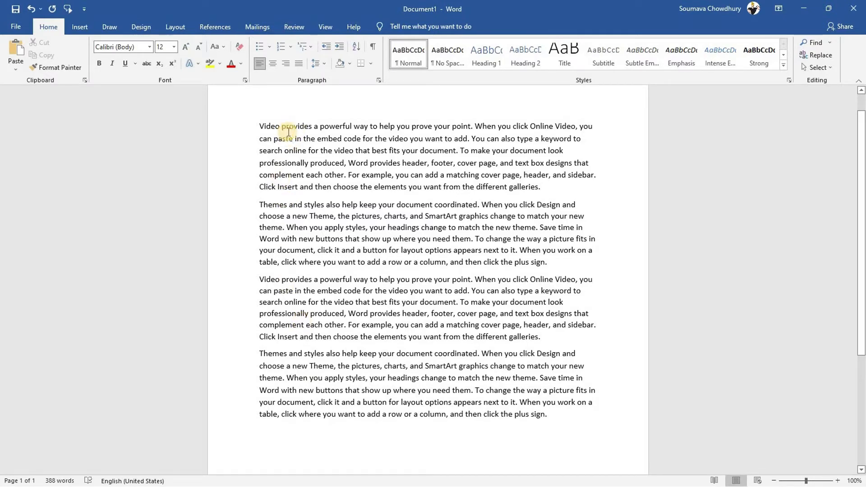
# Select the first paragraph, review the line spacing options unchanged, then apply single spacing with Ctrl+1
pyautogui.click(288, 132)
pyautogui.click(260, 126)
pyautogui.moveTo(259, 126); pyautogui.dragTo(546, 186)
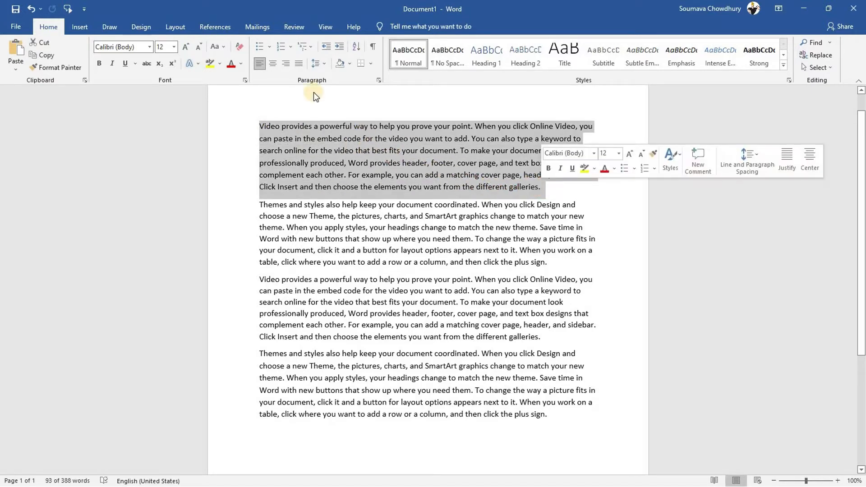
pyautogui.click(325, 62)
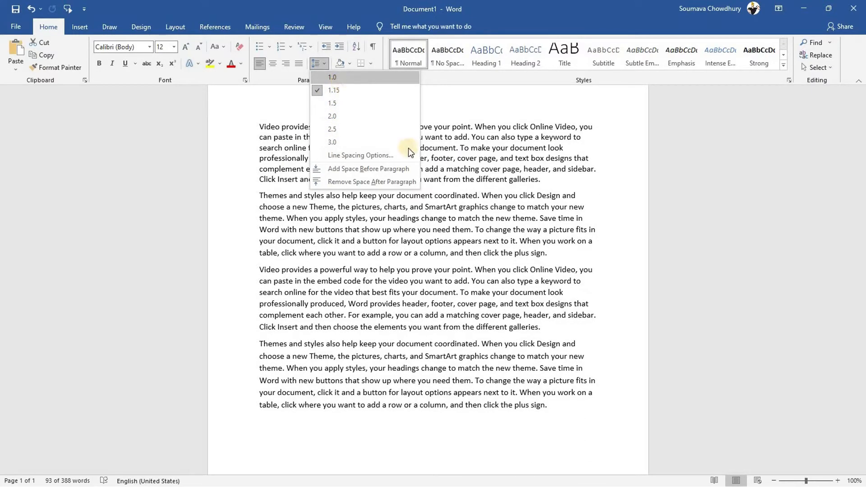
pyautogui.click(486, 190)
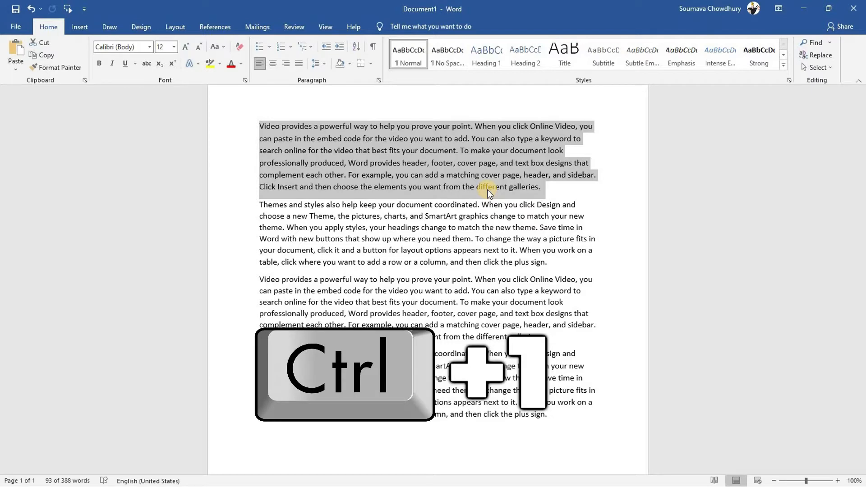
pyautogui.hotkey('ctrl', '1')
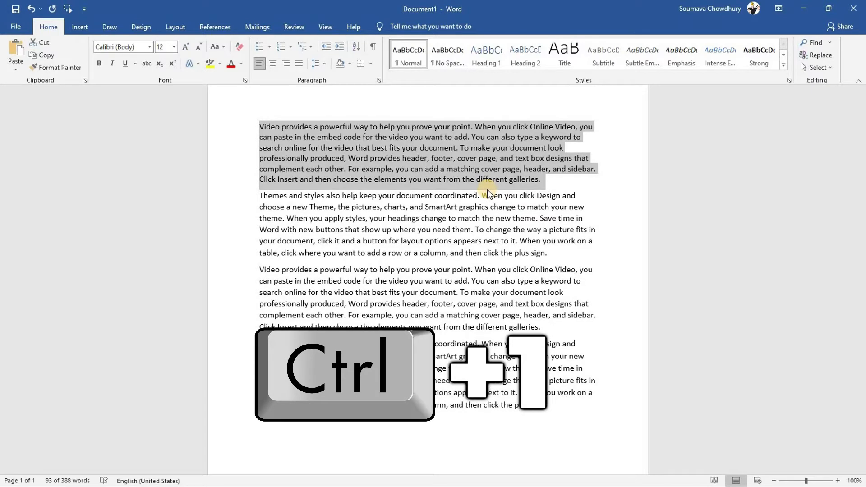
# Switch the paragraph to double (Ctrl+2), then 1.5 (Ctrl+5), then back to single spacing (Ctrl+1)
pyautogui.hotkey('ctrl', '2')
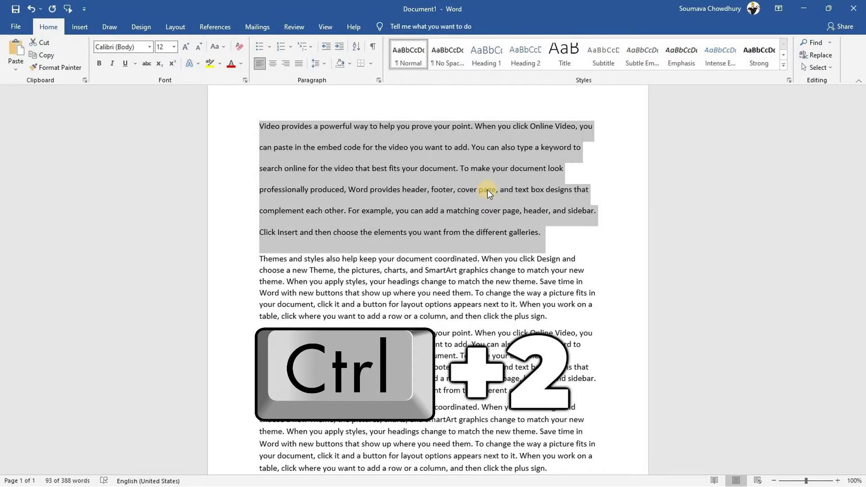
pyautogui.hotkey('ctrl', '5')
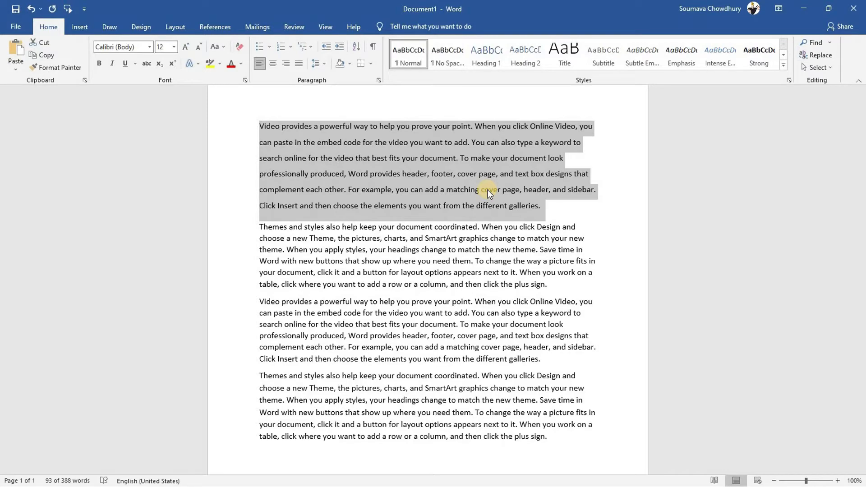
pyautogui.hotkey('ctrl', '1')
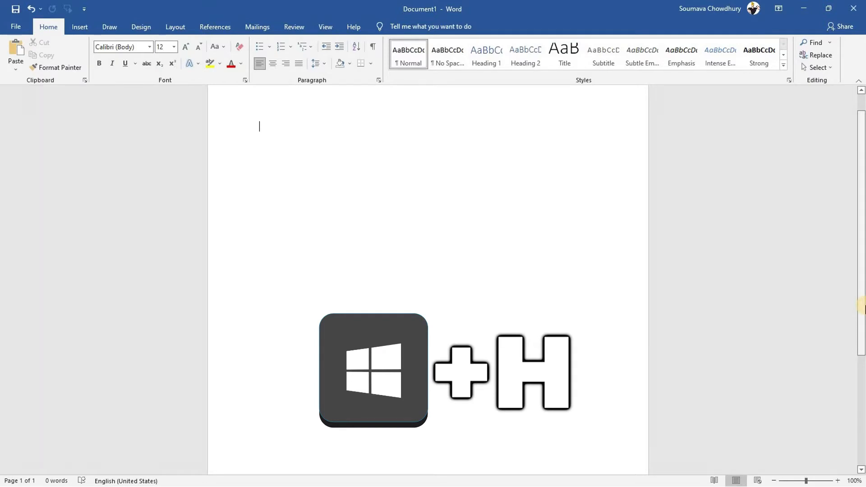
pyautogui.press('super+h')
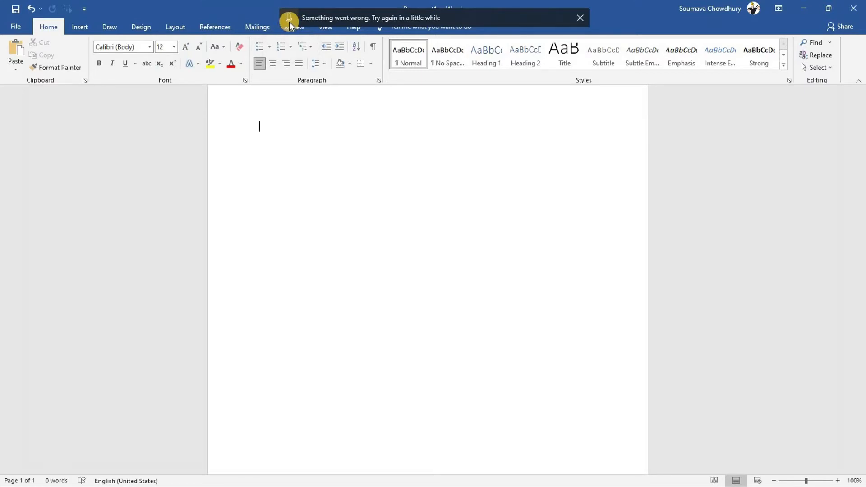
pyautogui.click(288, 19)
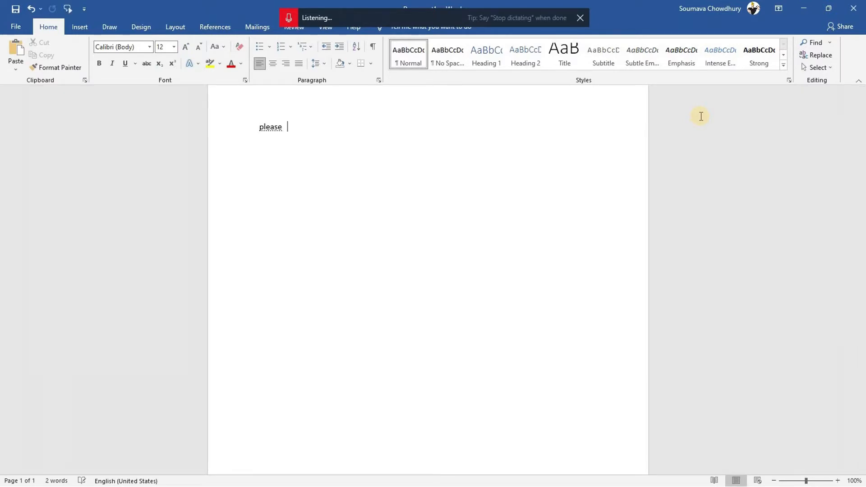
pyautogui.click(288, 17)
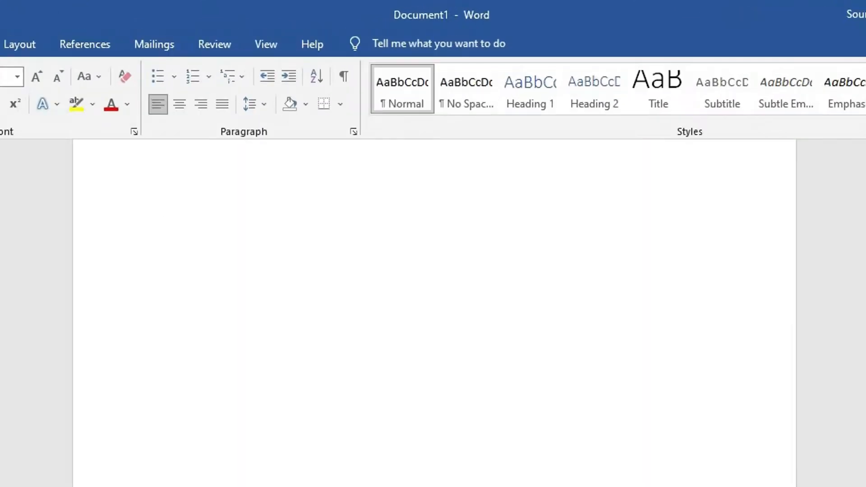
# Generate four paragraphs of sample text with =rand(4,6), then select part of the second paragraph and deselect
pyautogui.write('=rand()')
pyautogui.press('Left')
pyautogui.write('4,6')
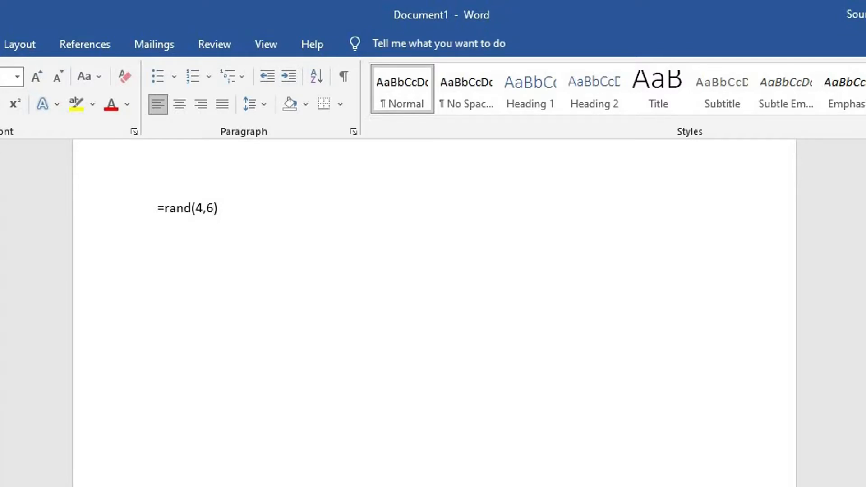
pyautogui.click(218, 208)
pyautogui.press('Return')
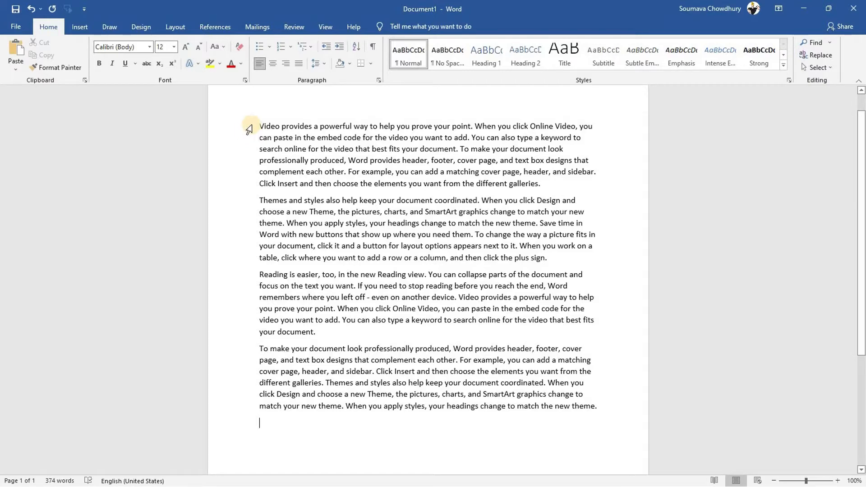
pyautogui.moveTo(261, 122); pyautogui.dragTo(294, 258)
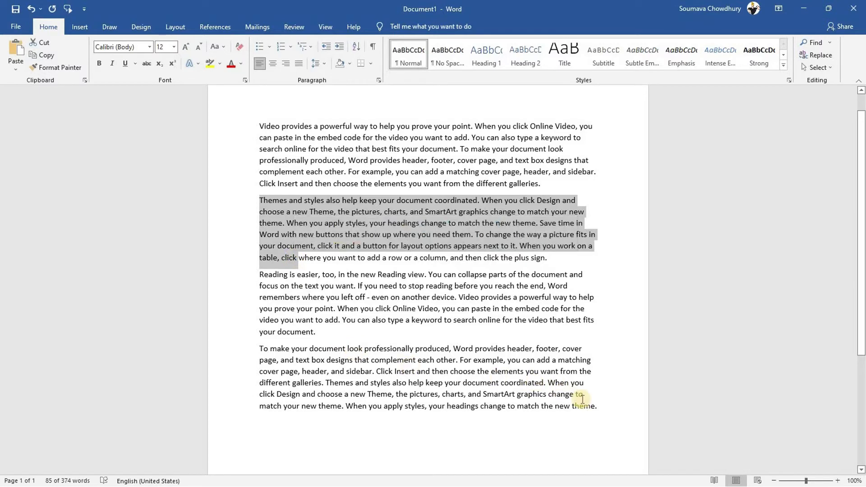
pyautogui.click(606, 407)
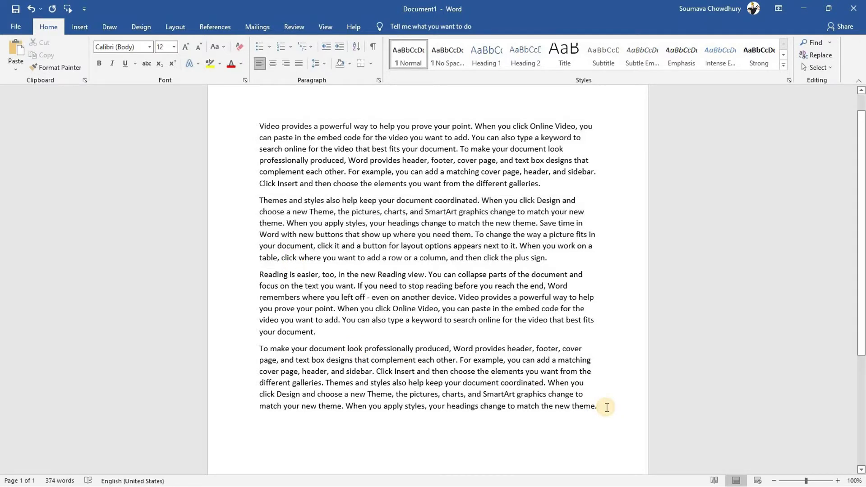
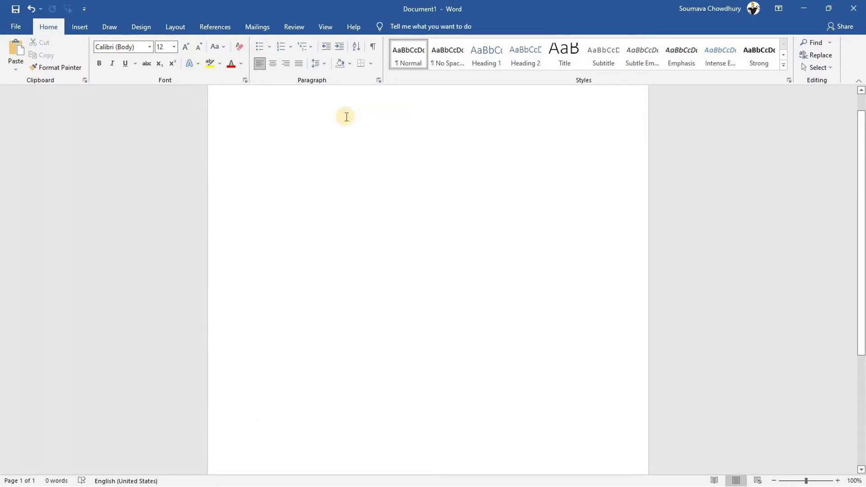
# Generate sample paragraphs with =lorem(4,6), replacing the earlier text
pyautogui.write('=lorem(')
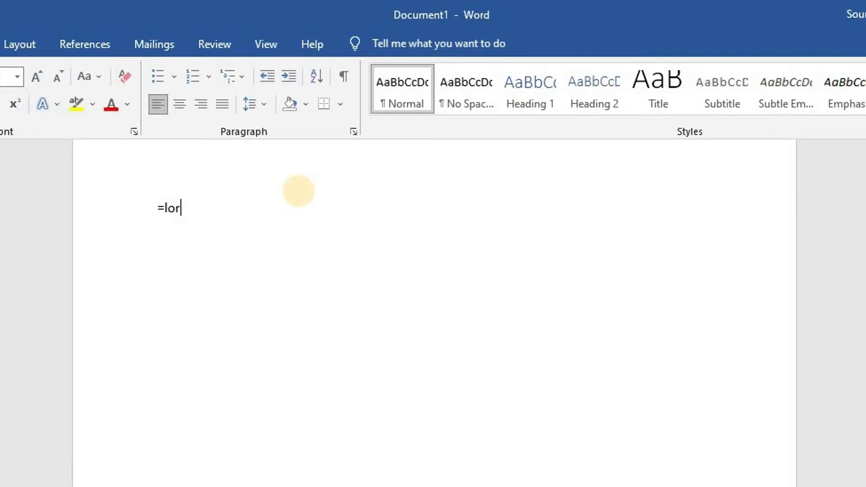
pyautogui.write(')')
pyautogui.press('Left')
pyautogui.write('4,6')
pyautogui.press('Right')
pyautogui.press('Return')
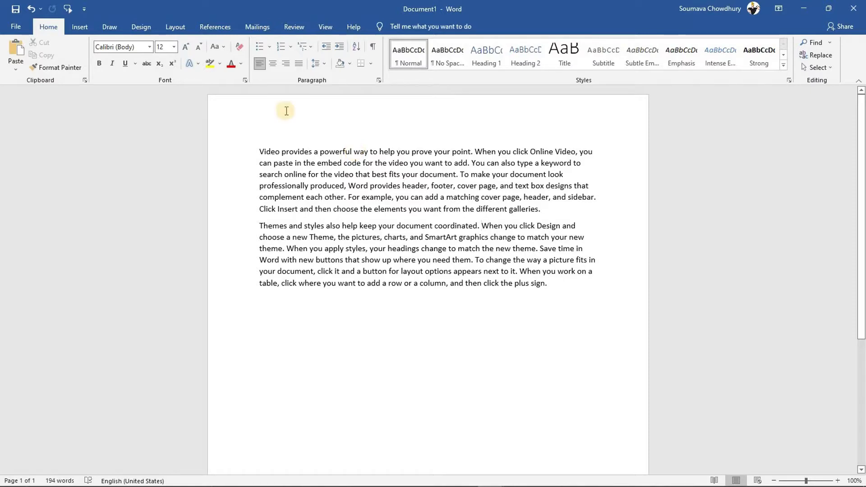
# Open the Translator pane using Review > Translate > Translate Selection
pyautogui.click(297, 27)
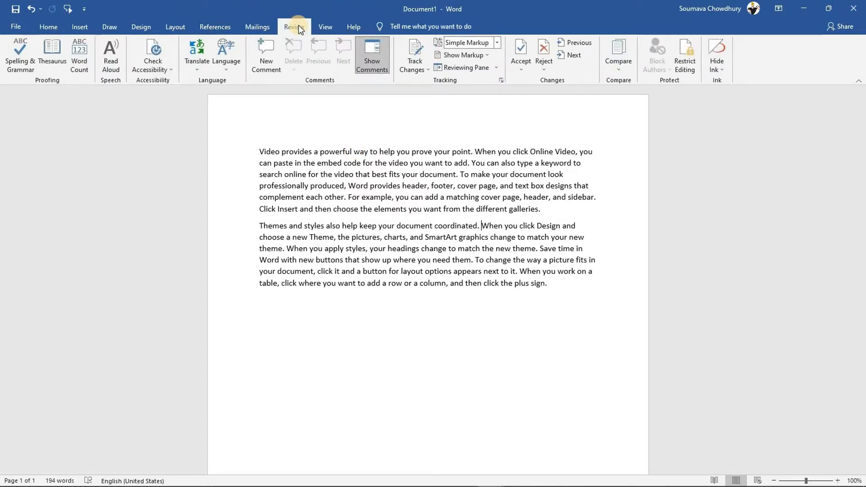
pyautogui.click(199, 68)
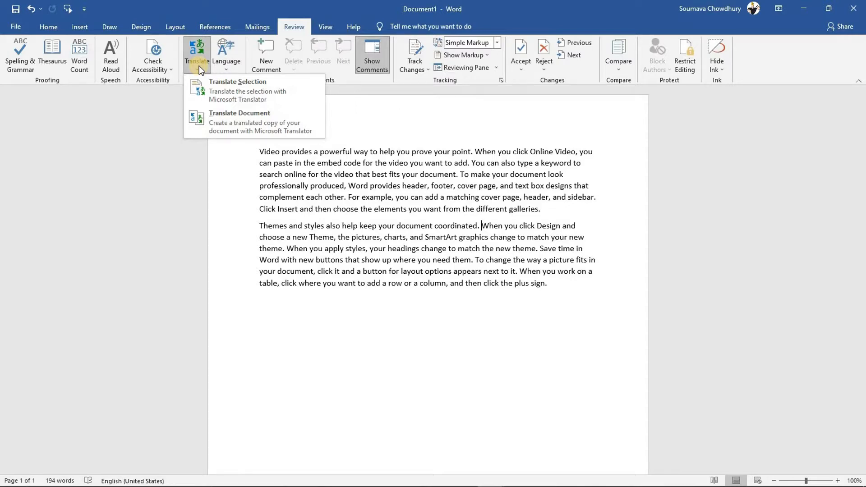
pyautogui.click(230, 84)
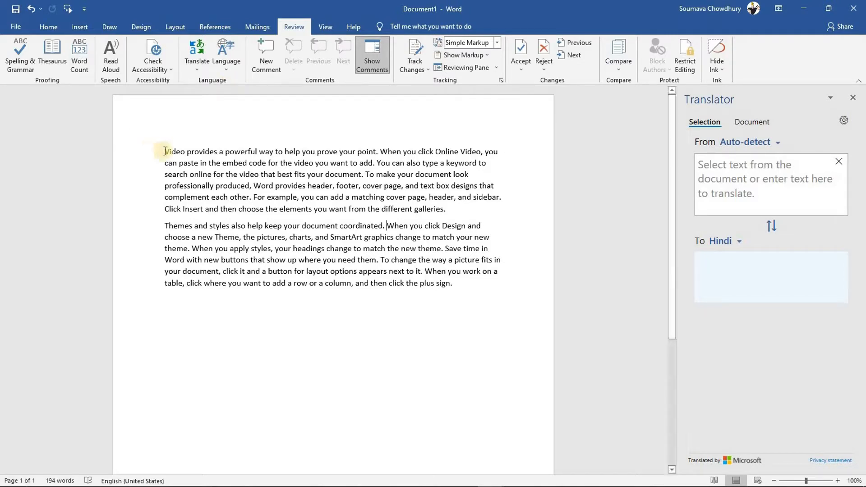
# Select the first paragraph's opening sentences and view their Hindi translation and word-level lookups
pyautogui.moveTo(254, 154); pyautogui.dragTo(373, 164)
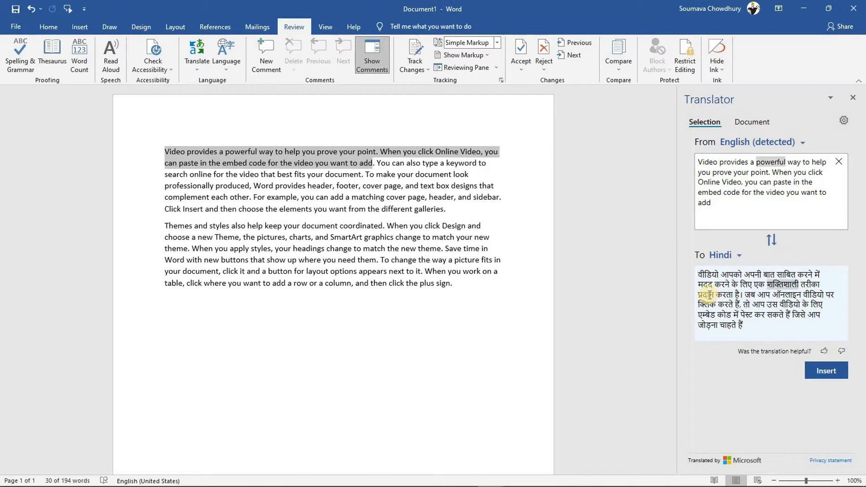
pyautogui.click(708, 163)
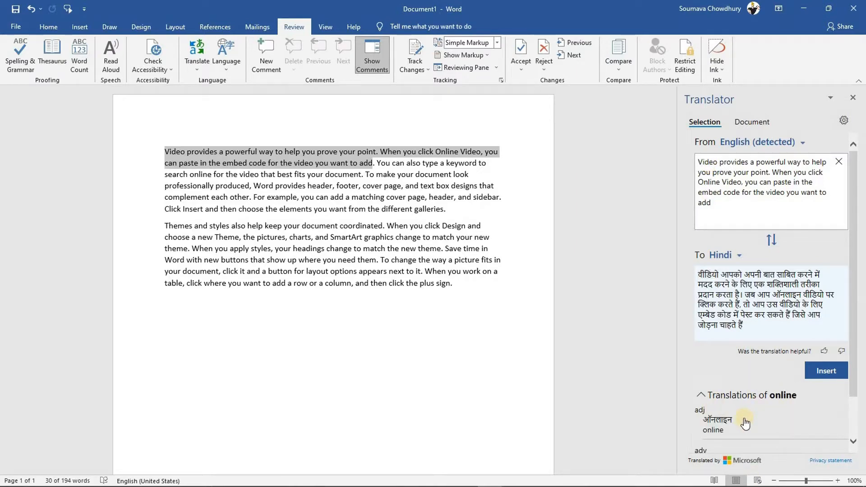
pyautogui.moveTo(745, 423)
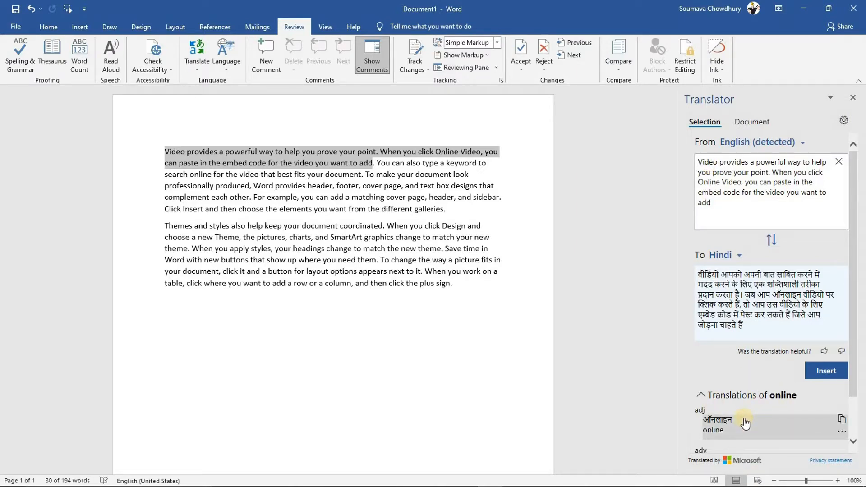
# Browse the target language list, then close it and deselect the text
pyautogui.click(741, 256)
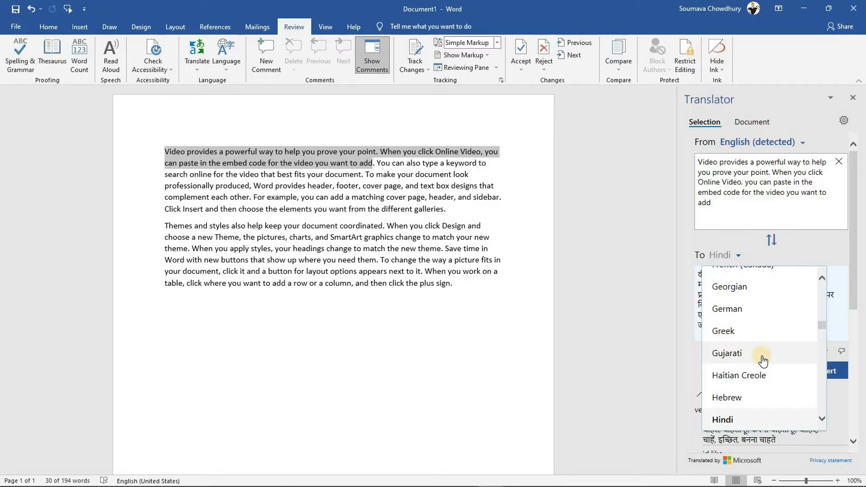
pyautogui.moveTo(821, 324); pyautogui.dragTo(822, 353)
pyautogui.click(635, 251)
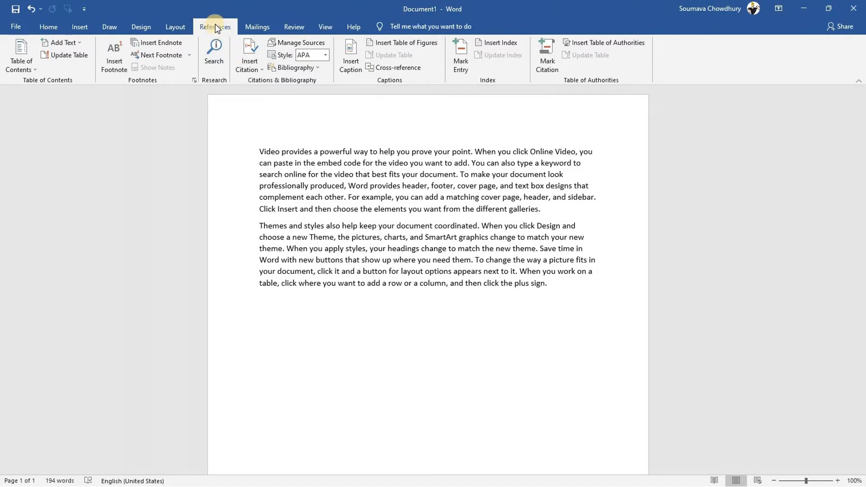
# Run an online search for the person's name in the Search pane
pyautogui.click(221, 48)
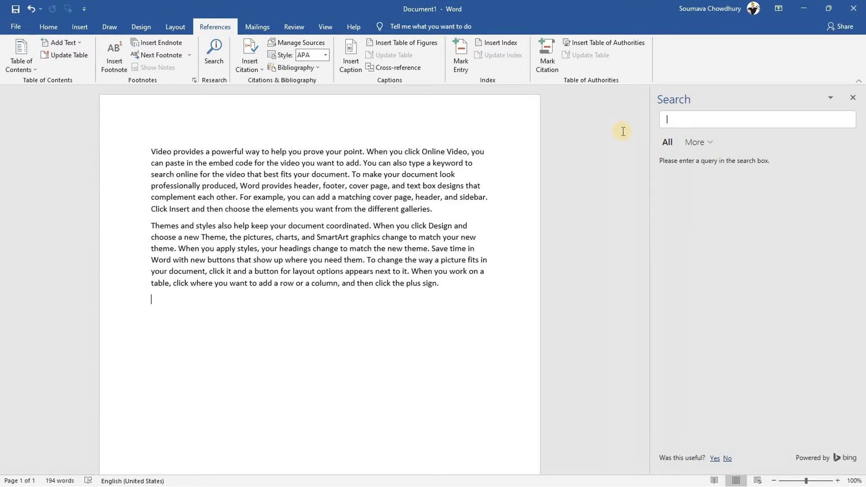
pyautogui.write('narendra modi')
pyautogui.press('Return')
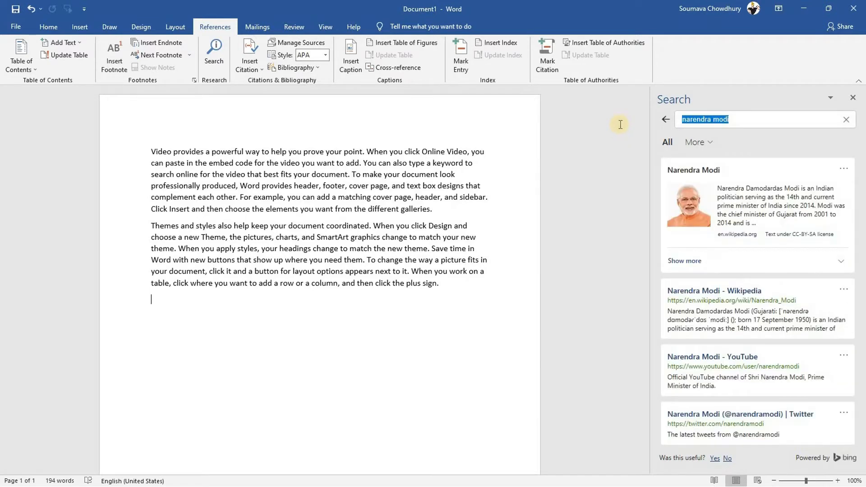
# Filter results to Media and insert the first image with its licence caption
pyautogui.click(668, 142)
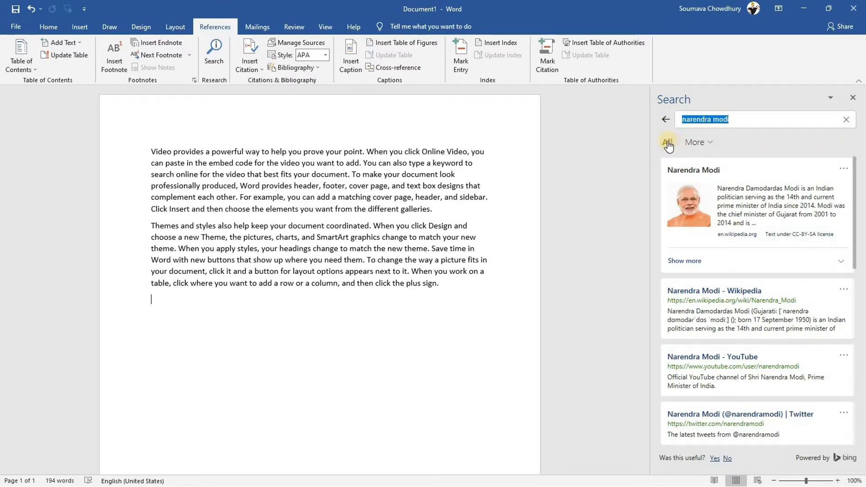
pyautogui.click(696, 142)
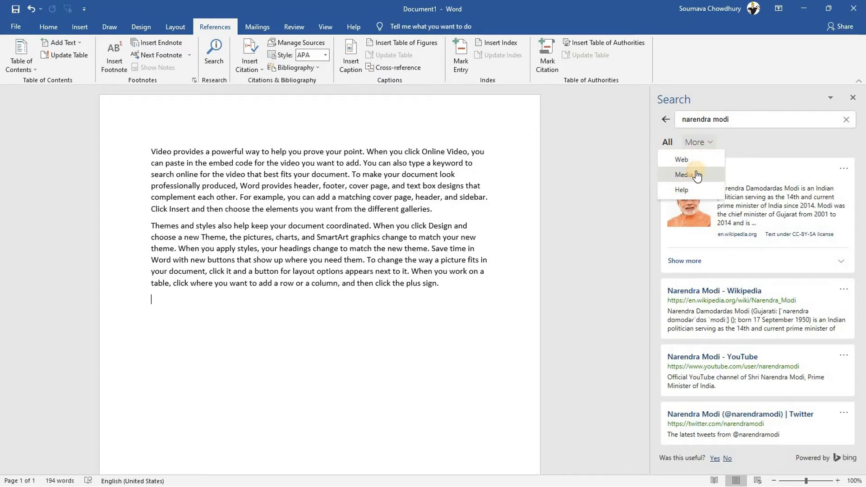
pyautogui.click(697, 175)
pyautogui.moveTo(711, 225)
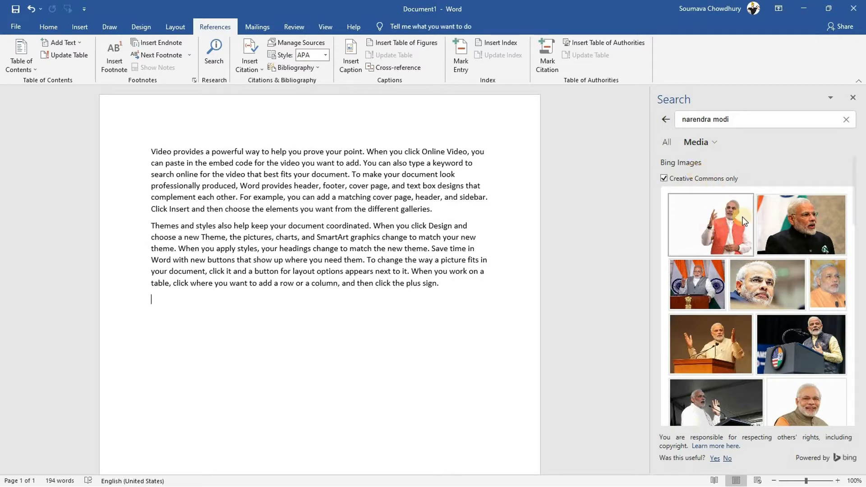
pyautogui.click(711, 227)
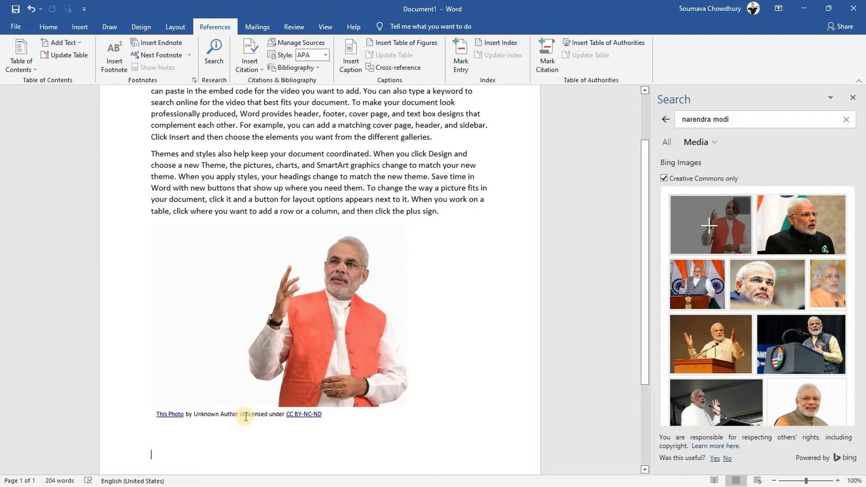
# Switch the search results to Web and cite the Wikipedia result in the document
pyautogui.click(699, 144)
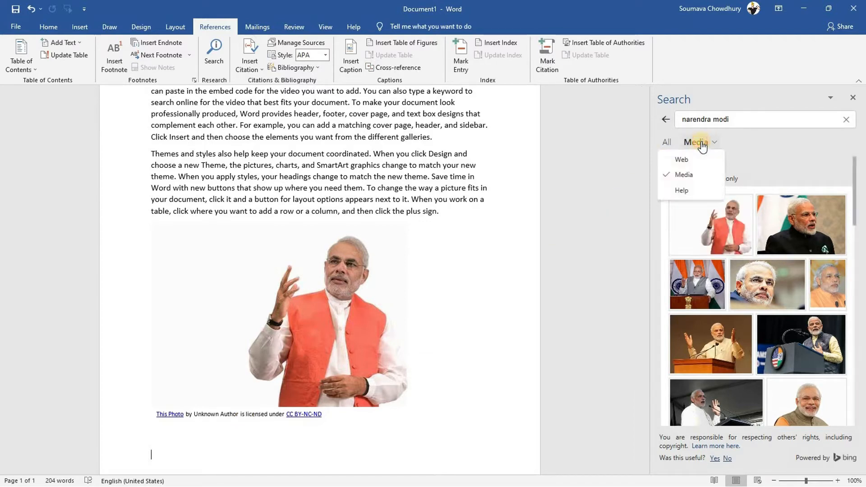
pyautogui.click(687, 157)
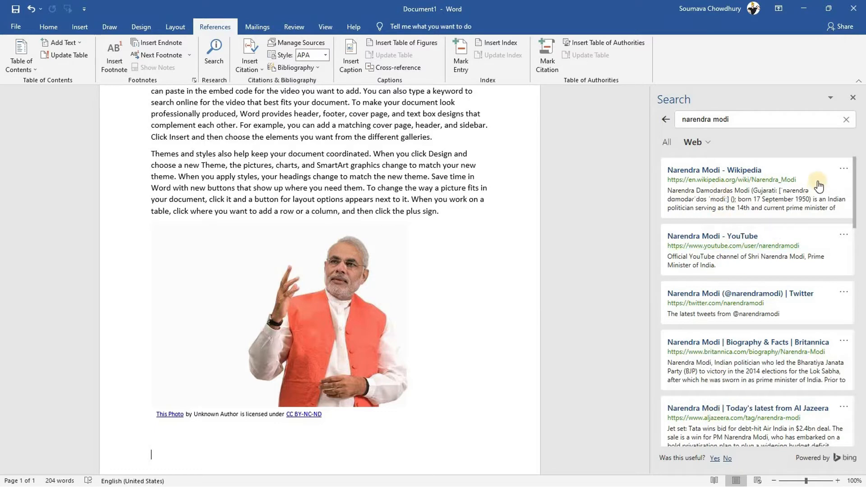
pyautogui.click(843, 169)
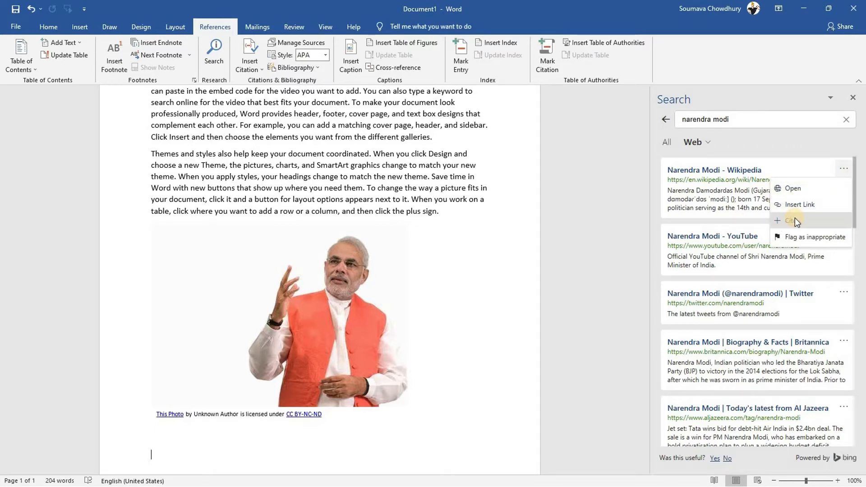
pyautogui.click(795, 220)
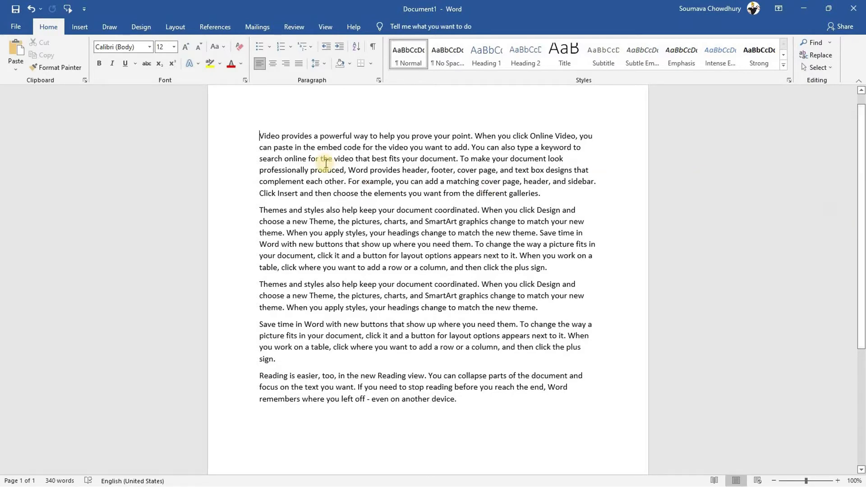
# Select the word 'powerful', then the whole second paragraph, then a dragged range into the first paragraph
pyautogui.doubleClick(339, 137)
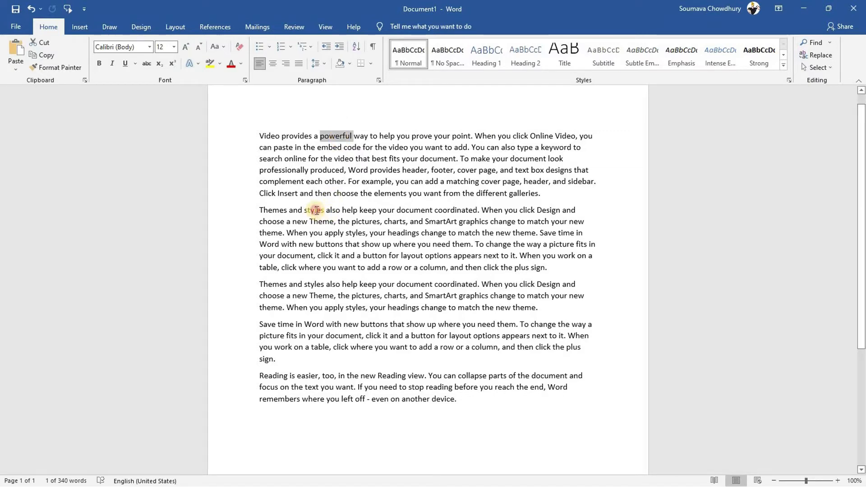
pyautogui.tripleClick(315, 210)
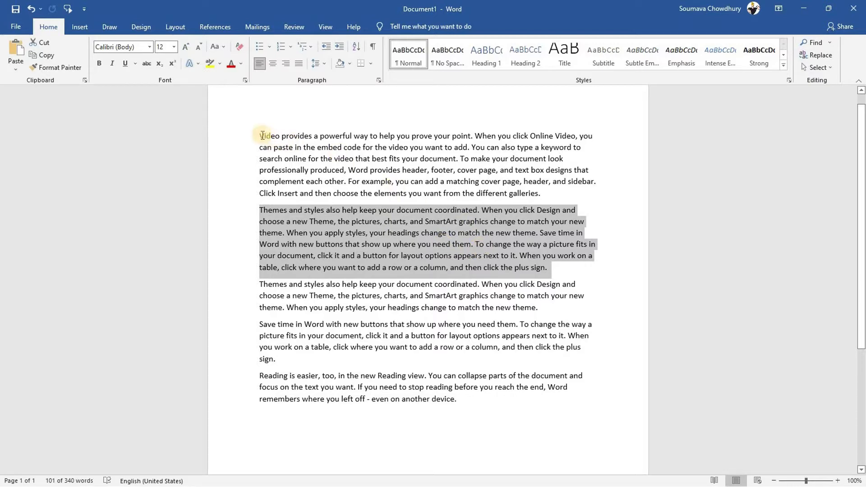
pyautogui.moveTo(278, 141); pyautogui.dragTo(353, 190)
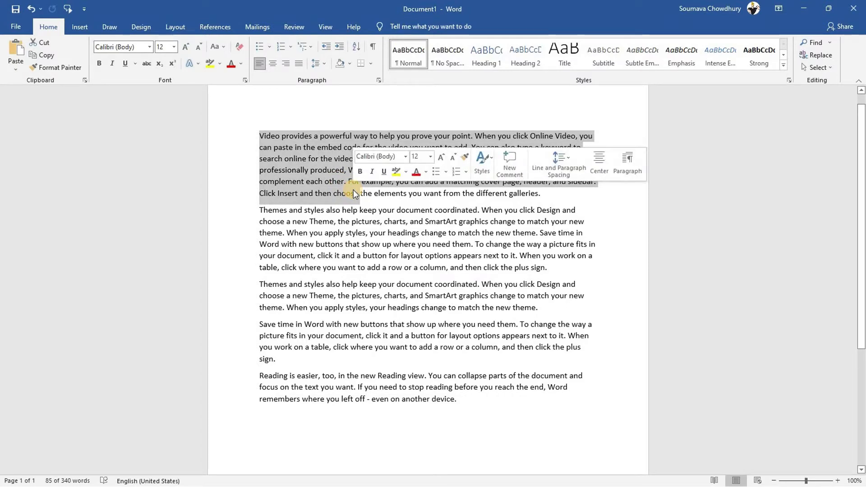
# Select from 'Themes' through 'it.' with Shift+click, then drag-select the third paragraph's opening words
pyautogui.click(260, 209)
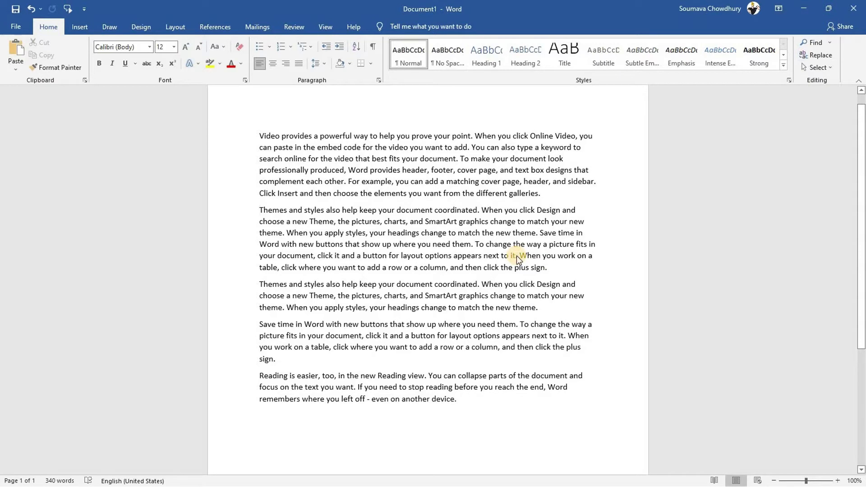
pyautogui.keyDown('shift'); pyautogui.click(517, 256); pyautogui.keyUp('shift')
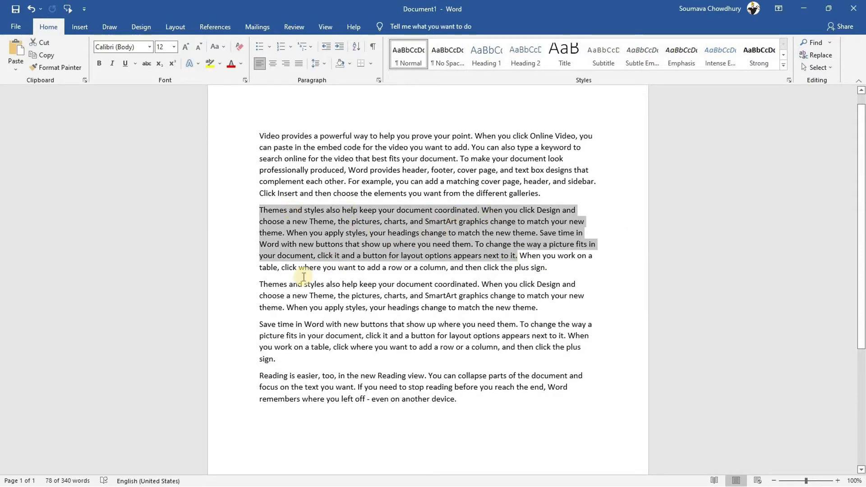
pyautogui.moveTo(258, 283); pyautogui.dragTo(486, 406)
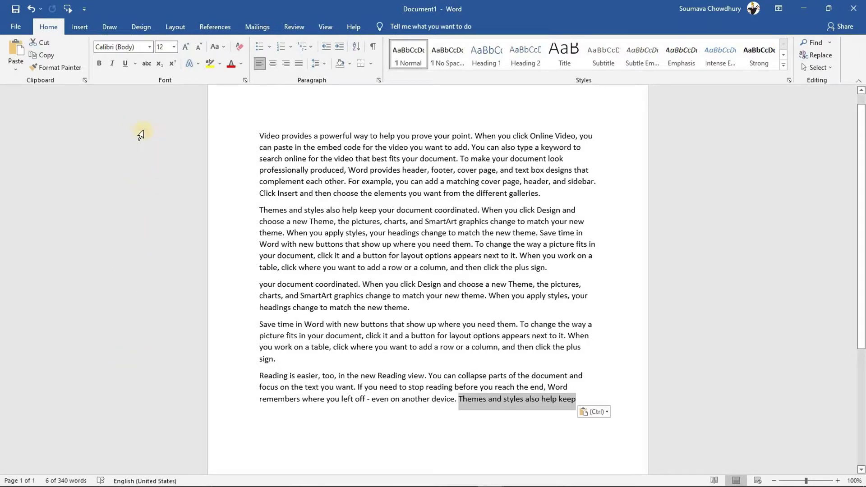
# Select the document's first line by clicking in the left margin
pyautogui.click(140, 133)
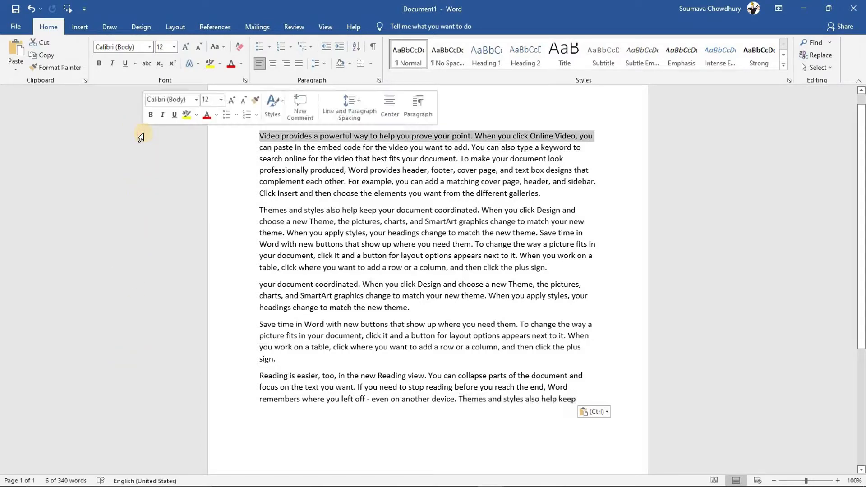
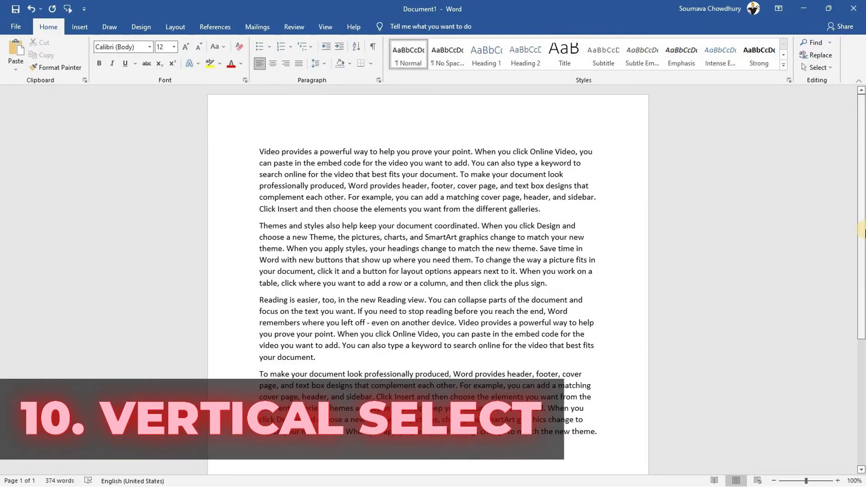
# Drag-select from 'provides' through the second paragraph, then Alt-drag vertical text blocks starting at 'powerful'
pyautogui.moveTo(289, 156); pyautogui.dragTo(360, 286)
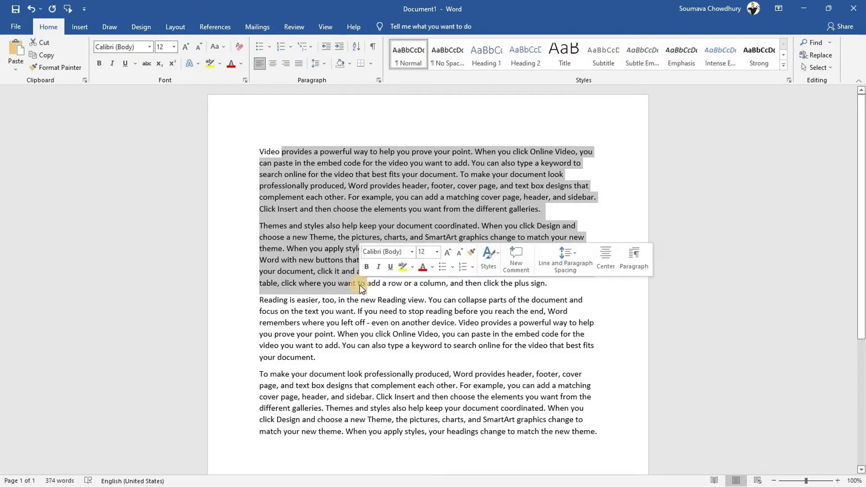
pyautogui.click(342, 311)
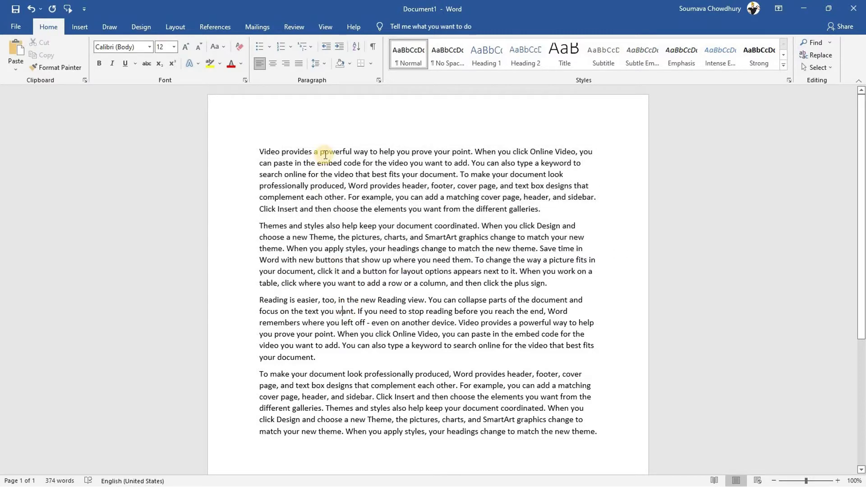
pyautogui.press('alt')
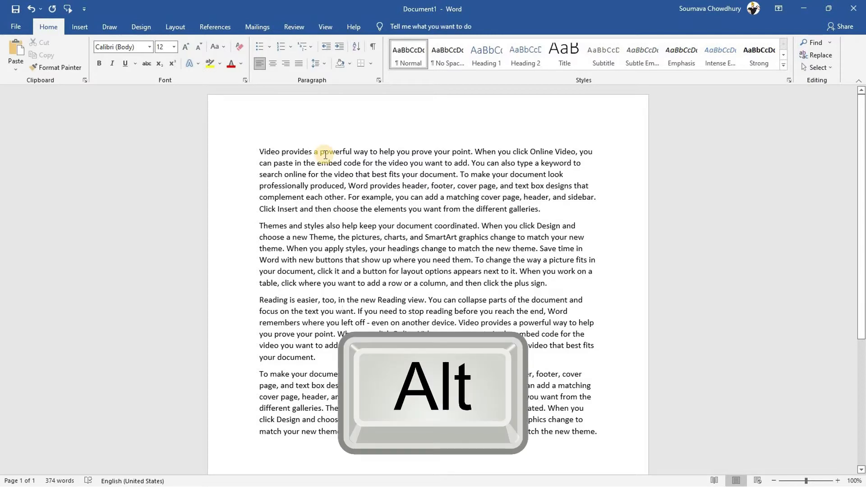
pyautogui.moveTo(324, 151); pyautogui.dragTo(351, 325)
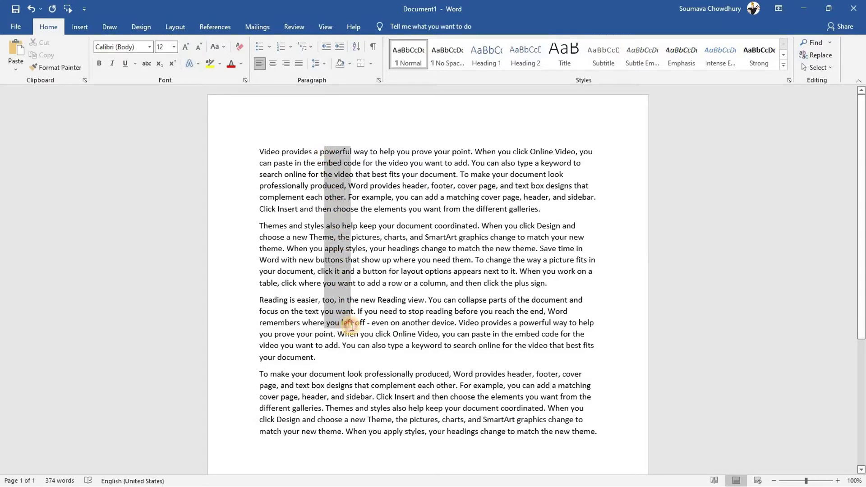
pyautogui.click(388, 194)
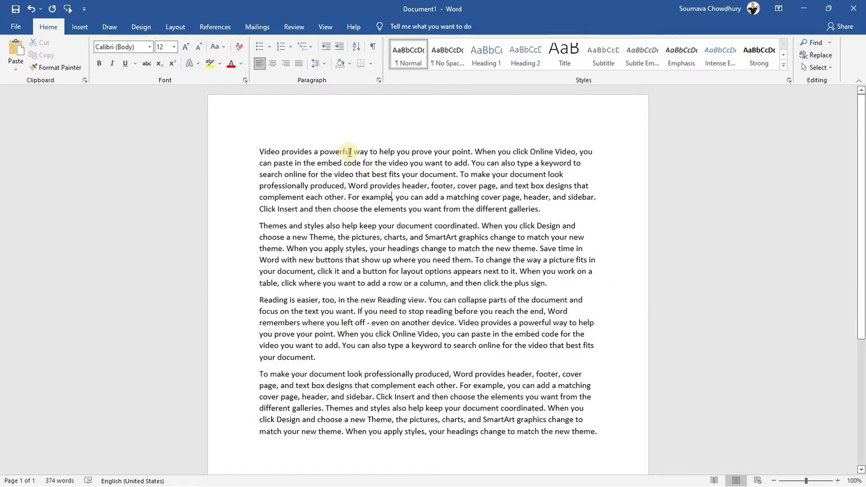
pyautogui.moveTo(350, 152); pyautogui.dragTo(360, 299)
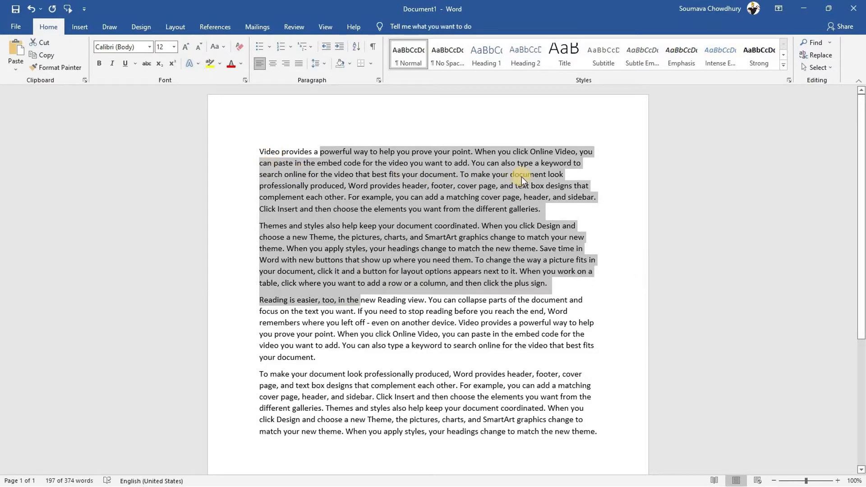
pyautogui.moveTo(521, 176); pyautogui.dragTo(356, 208)
pyautogui.moveTo(344, 150); pyautogui.dragTo(365, 320)
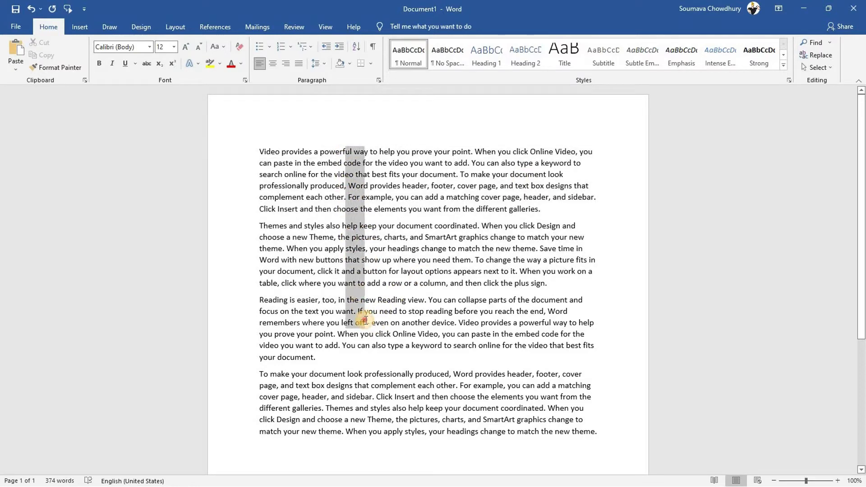
pyautogui.moveTo(365, 320); pyautogui.dragTo(365, 320)
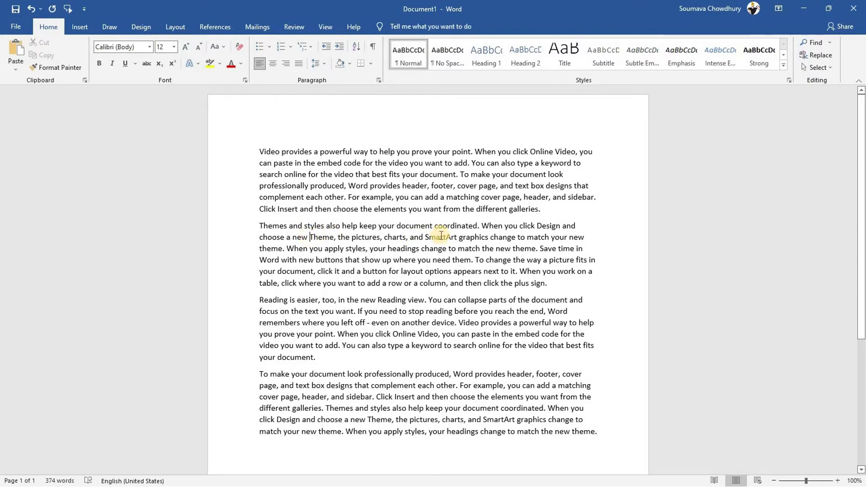
# Jump the caret by words and paragraphs, then delete 'ng is easier, too, in the new' before 'Reading view'
pyautogui.hotkey('ctrl', 'Right')
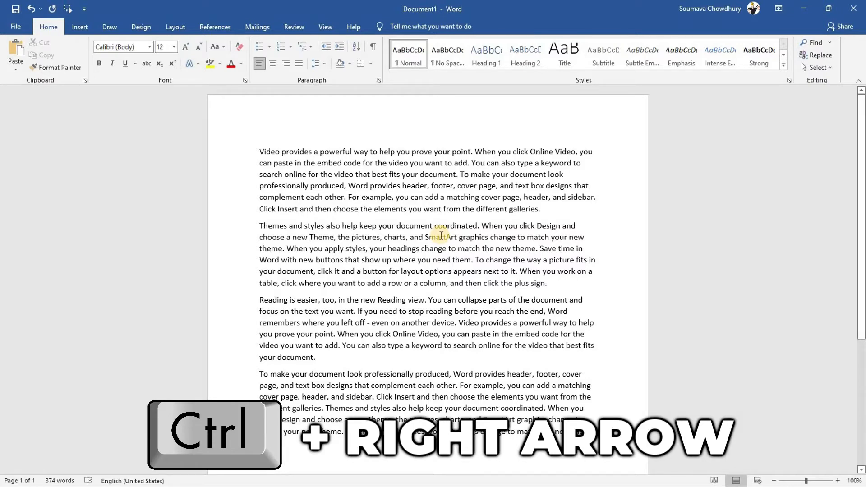
pyautogui.hotkey('ctrl', 'Right')
pyautogui.hotkey('ctrl', 'Right')
pyautogui.hotkey('ctrl', 'Right')
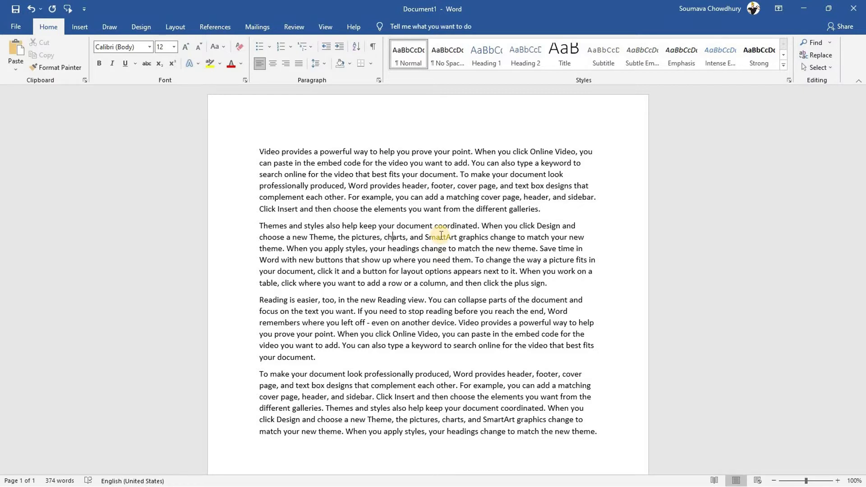
pyautogui.press('Right')
pyautogui.press('Right')
pyautogui.hotkey('ctrl', 'Left')
pyautogui.hotkey('ctrl', 'Up')
pyautogui.hotkey('ctrl', 'Down')
pyautogui.press('BackSpace')
pyautogui.press('BackSpace')
pyautogui.press('BackSpace')
pyautogui.press('BackSpace')
pyautogui.press('BackSpace')
pyautogui.press('BackSpace')
pyautogui.press('BackSpace')
pyautogui.press('BackSpace')
pyautogui.press('BackSpace')
pyautogui.press('BackSpace')
pyautogui.press('BackSpace')
pyautogui.press('BackSpace')
pyautogui.press('BackSpace')
pyautogui.press('BackSpace')
pyautogui.press('BackSpace')
pyautogui.press('BackSpace')
pyautogui.press('BackSpace')
pyautogui.press('BackSpace')
pyautogui.press('BackSpace')
pyautogui.press('BackSpace')
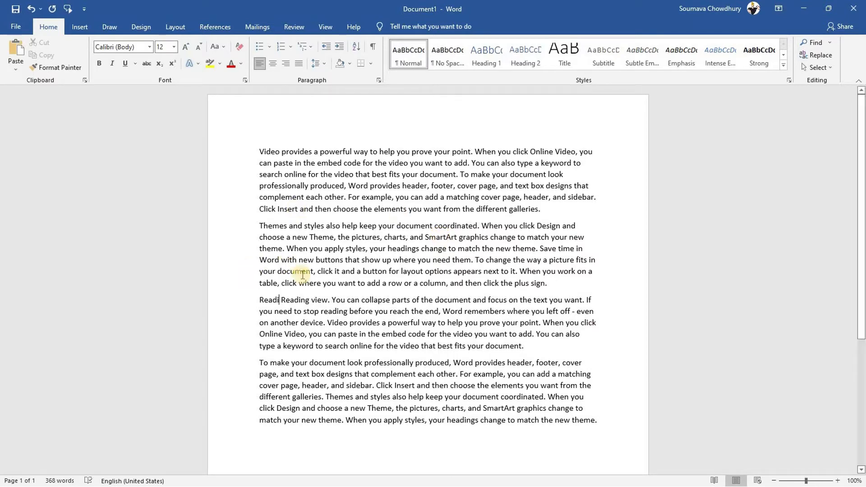
pyautogui.click(324, 322)
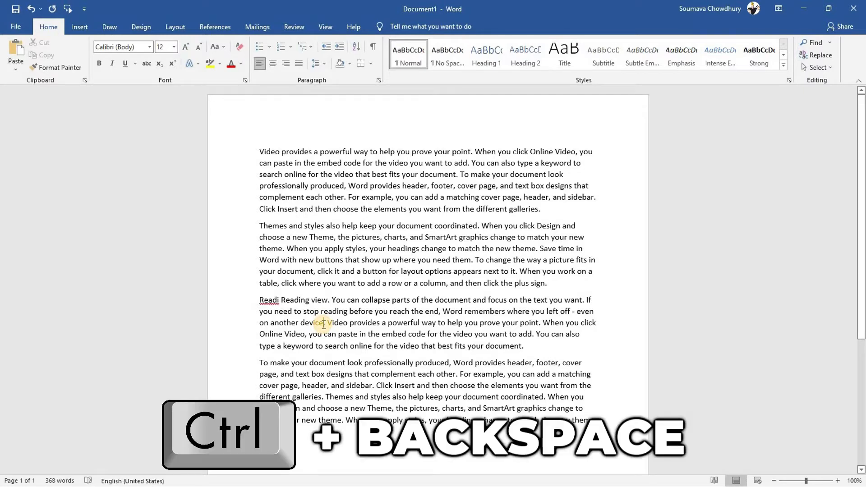
# Delete 'left off - even on another device' word by word with Ctrl+Backspace
pyautogui.hotkey('ctrl', 'BackSpace')
pyautogui.hotkey('ctrl', 'BackSpace')
pyautogui.hotkey('ctrl', 'BackSpace')
pyautogui.hotkey('ctrl', 'BackSpace')
pyautogui.hotkey('ctrl', 'BackSpace')
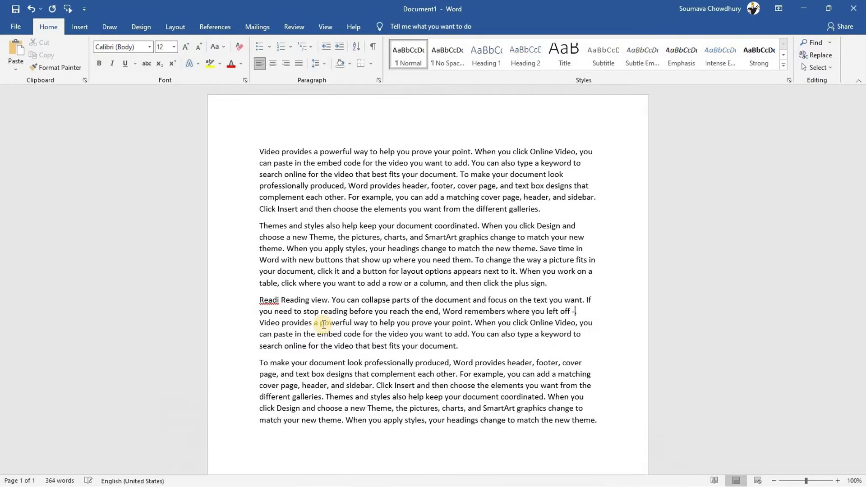
pyautogui.hotkey('ctrl', 'BackSpace')
pyautogui.hotkey('ctrl', 'BackSpace')
pyautogui.hotkey('ctrl', 'BackSpace')
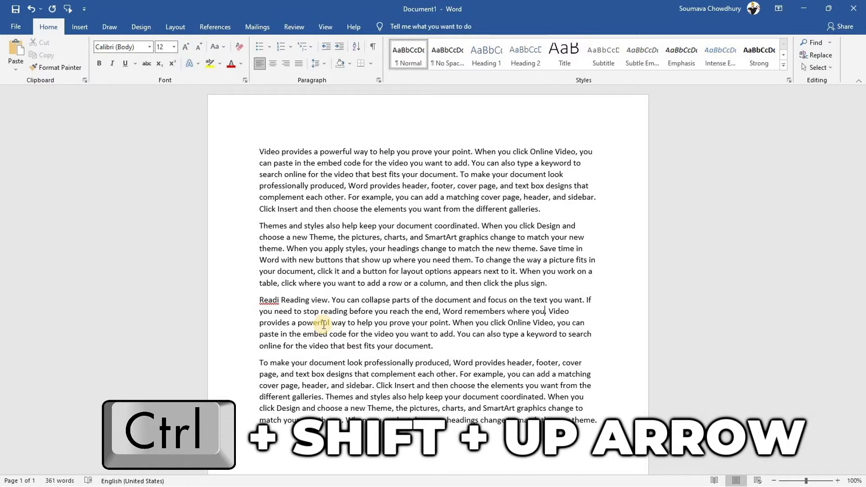
pyautogui.hotkey('ctrl', 'shift', 'Up')
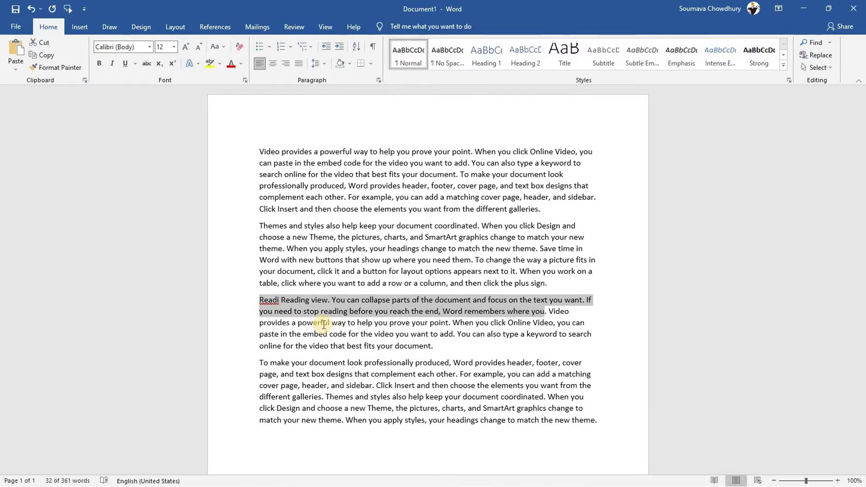
pyautogui.press('Up')
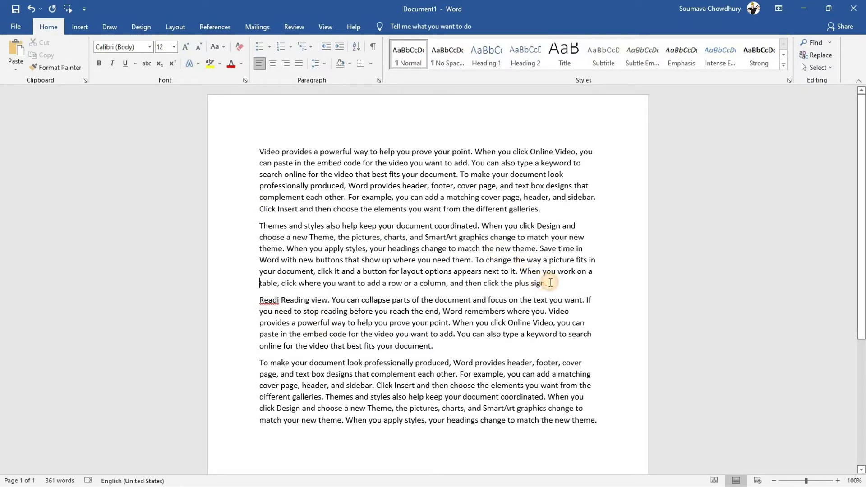
pyautogui.tripleClick(550, 283)
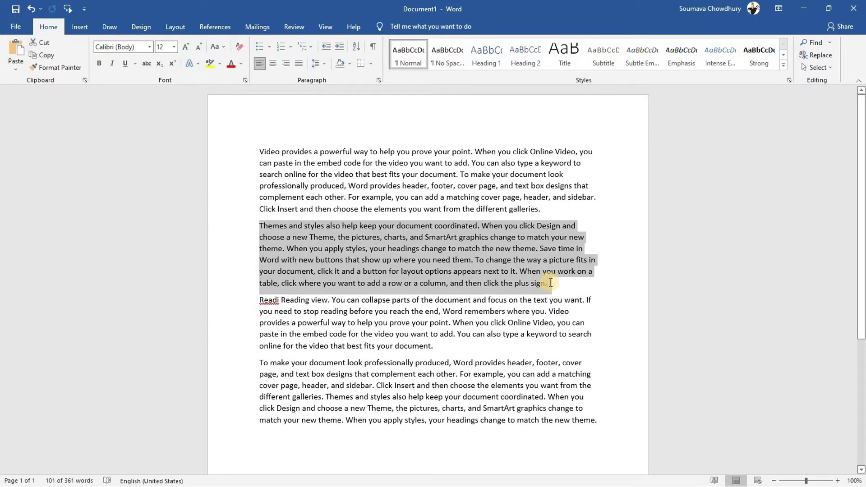
pyautogui.click(549, 282)
pyautogui.hotkey('ctrl', 'shift', 'Down')
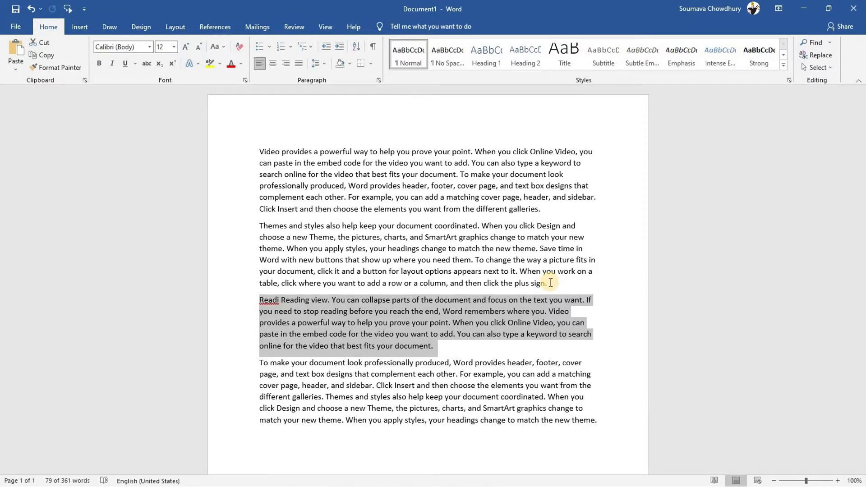
pyautogui.hotkey('ctrl', 'Home')
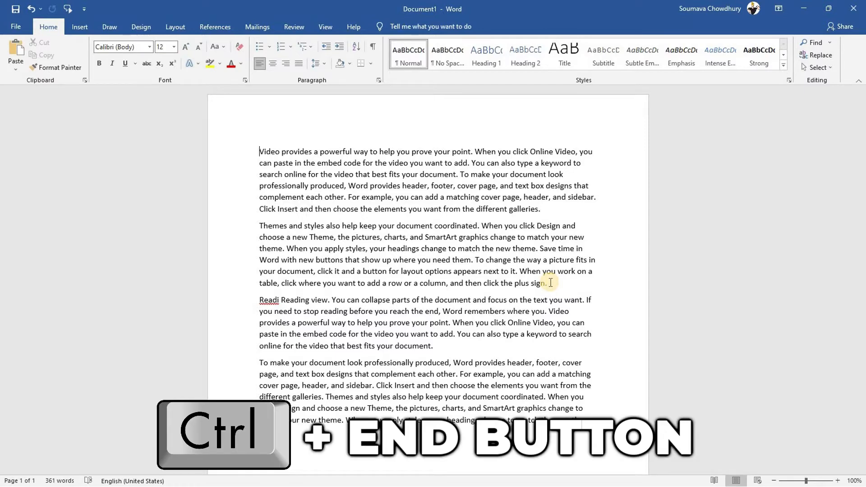
pyautogui.hotkey('ctrl', 'End')
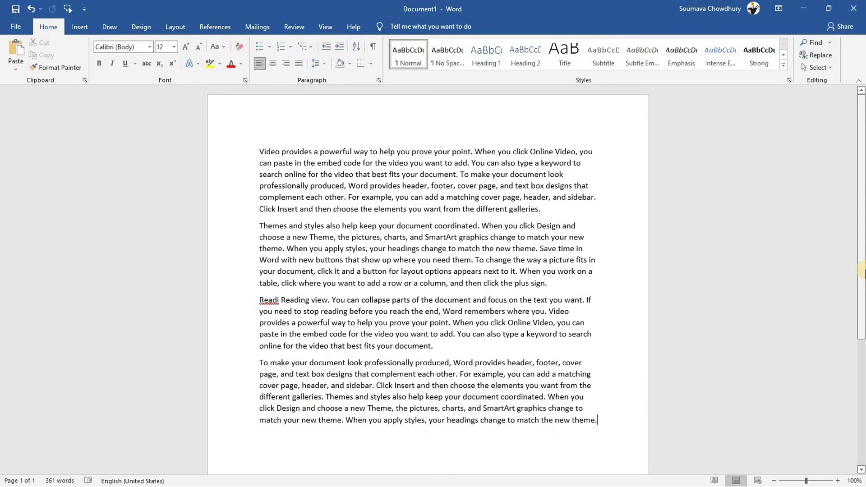
# Select the passage from 'paste' through 'For example, you' and view its font size list
pyautogui.moveTo(275, 165); pyautogui.dragTo(407, 197)
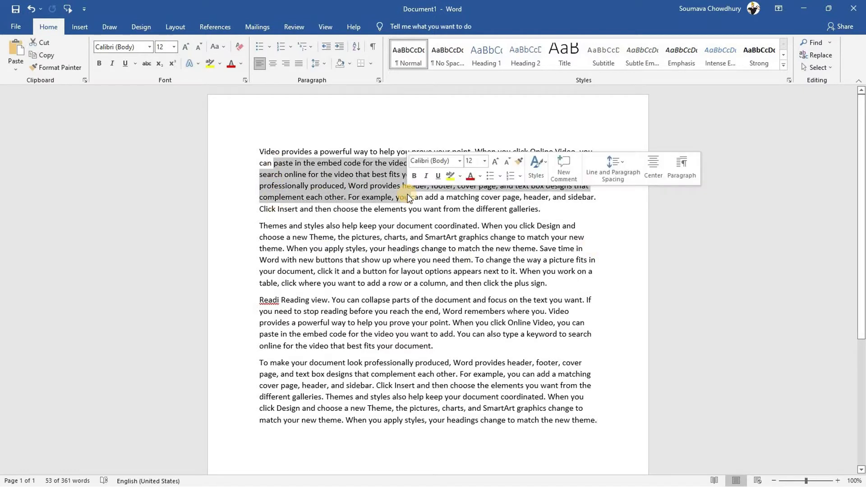
pyautogui.click(486, 161)
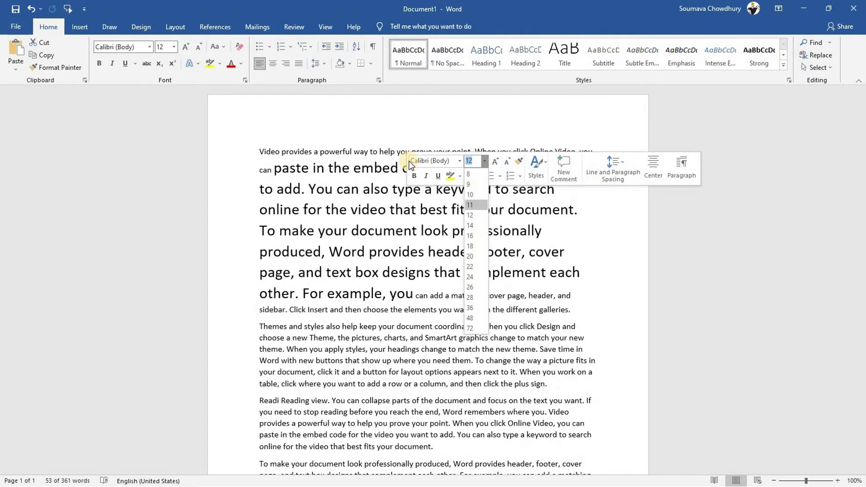
pyautogui.click(174, 47)
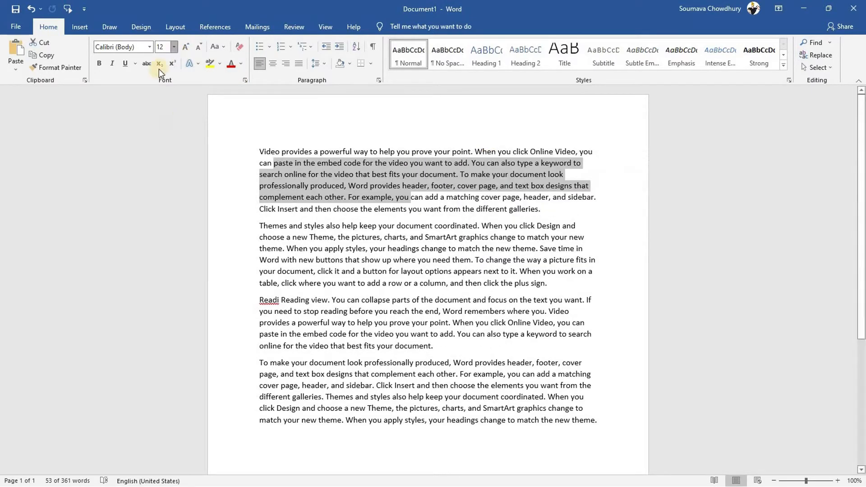
pyautogui.click(320, 239)
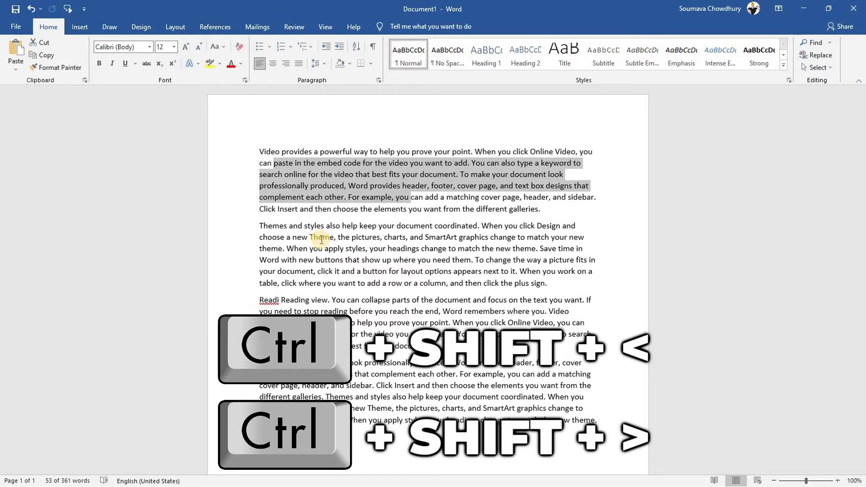
# Grow the passage's font to 18 pt, shrink it, regrow to 14, and end at 11 pt
pyautogui.hotkey('ctrl', 'shift', '.')
pyautogui.hotkey('ctrl', 'shift', '.')
pyautogui.hotkey('ctrl', 'shift', '.')
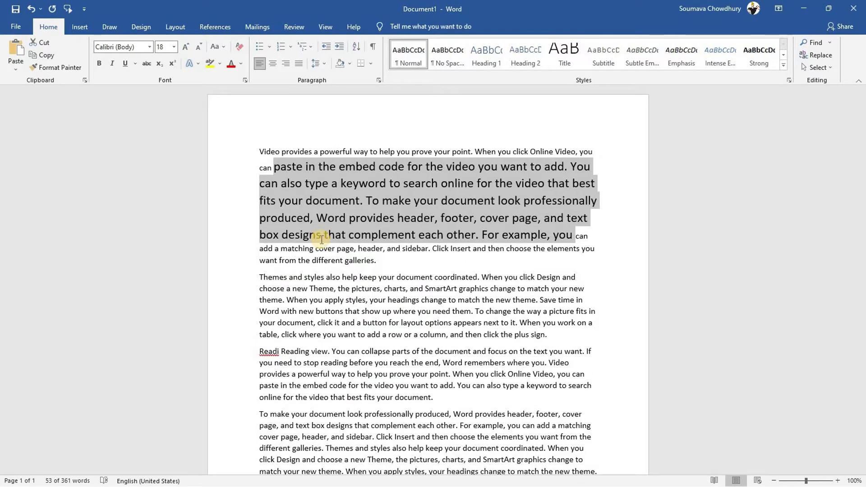
pyautogui.hotkey('ctrl', 'shift', ',')
pyautogui.hotkey('ctrl', 'shift', ',')
pyautogui.hotkey('ctrl', 'shift', ',')
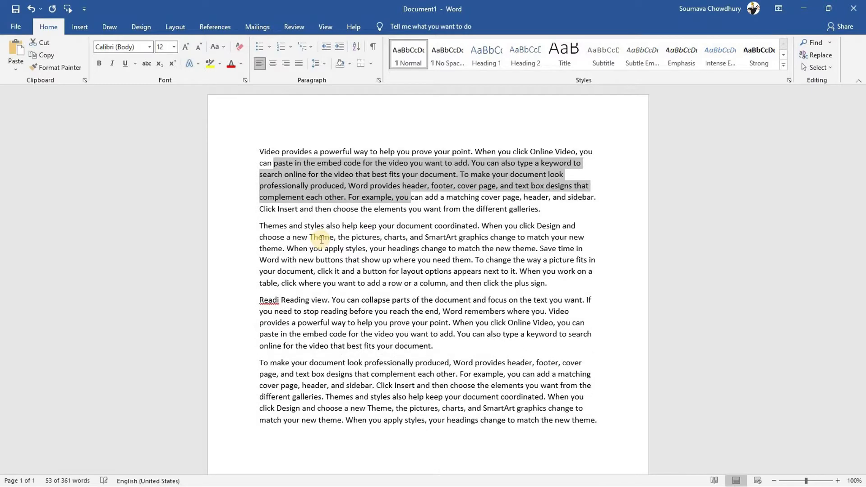
pyautogui.hotkey('ctrl', 'shift', ',')
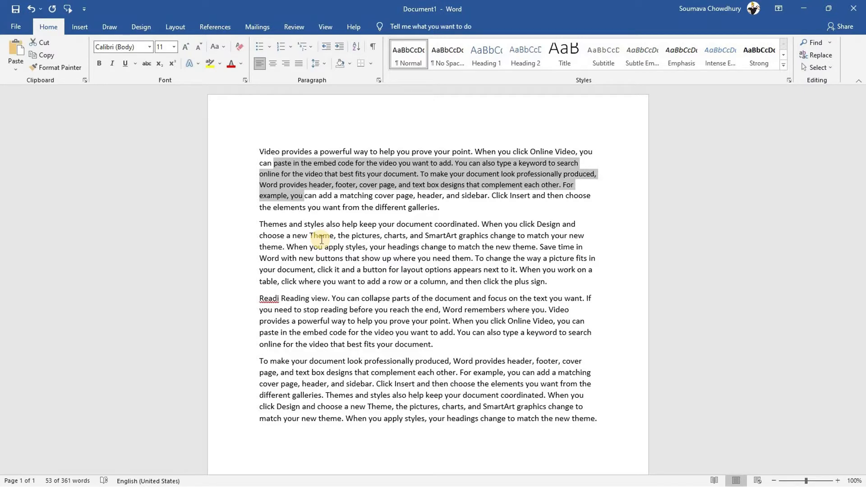
pyautogui.hotkey('ctrl', 'shift', '.')
pyautogui.hotkey('ctrl', 'shift', '.')
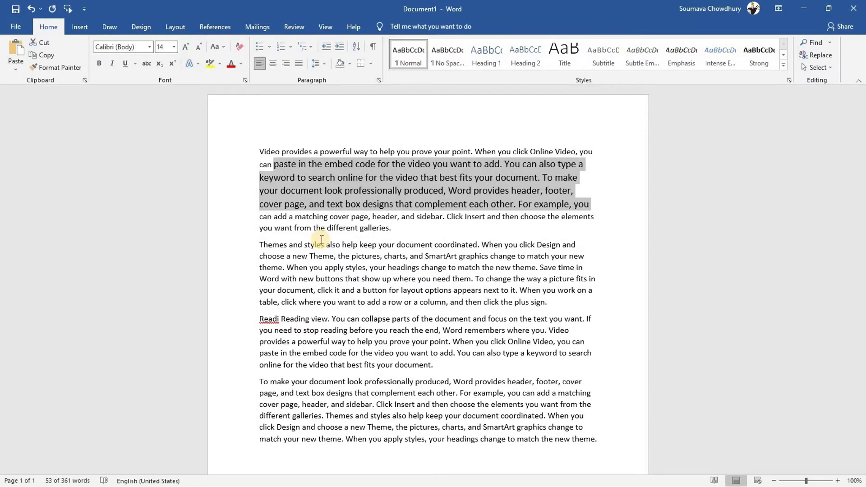
pyautogui.hotkey('ctrl', 'shift', ',')
pyautogui.hotkey('ctrl', 'shift', ',')
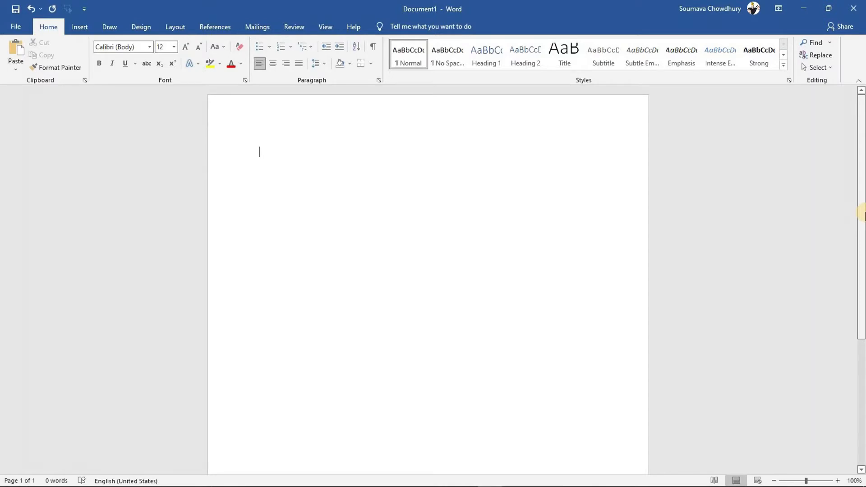
# Type 'Forever Alone' and enlarge it to 24 pt with Grow Font
pyautogui.write('Forever Alone')
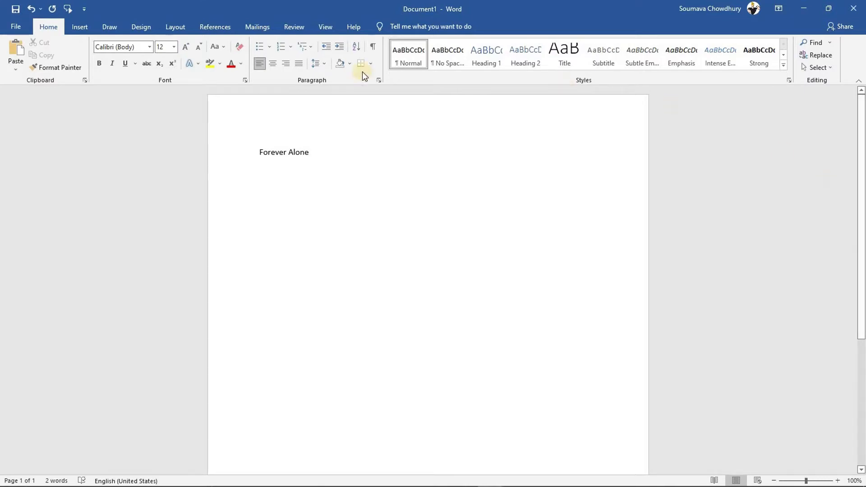
pyautogui.click(218, 153)
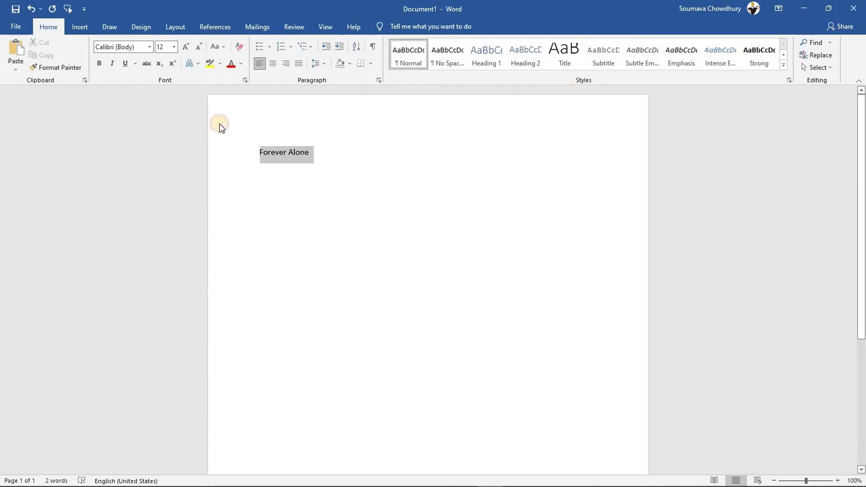
pyautogui.click(185, 47)
pyautogui.click(185, 46)
pyautogui.click(185, 47)
pyautogui.click(185, 47)
pyautogui.click(185, 47)
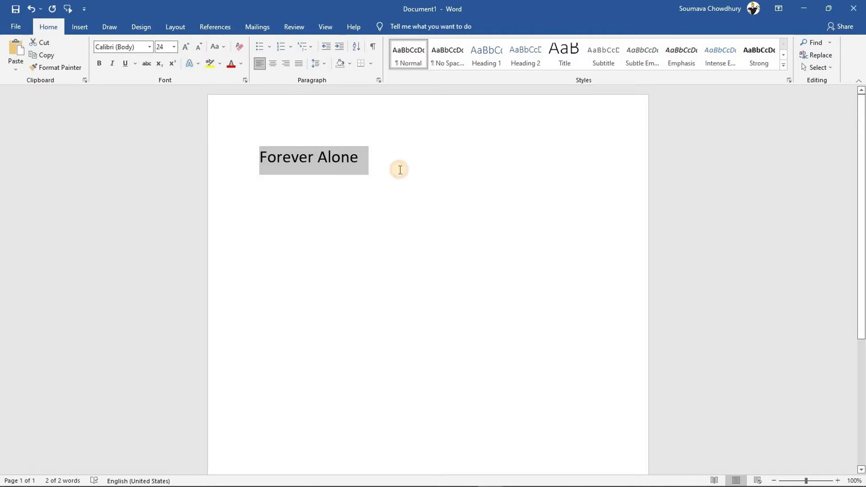
pyautogui.click(399, 169)
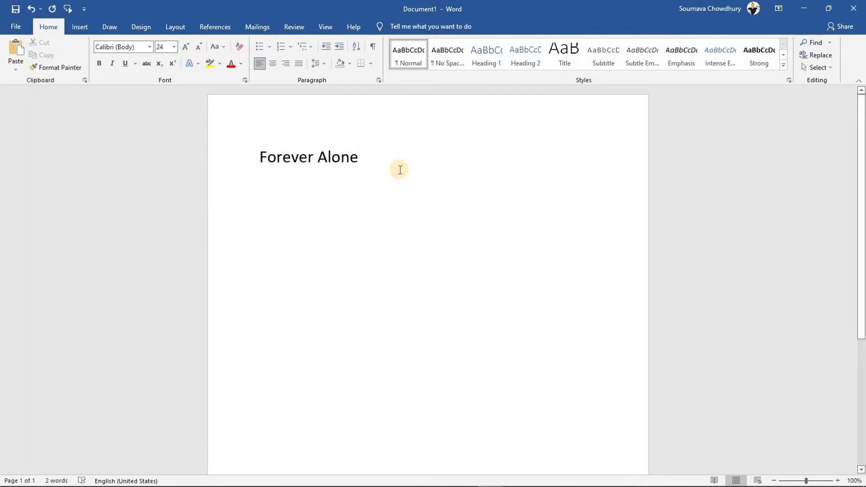
# Make the word 'Alone' superscript through the Font dialog
pyautogui.click(368, 158)
pyautogui.moveTo(345, 159); pyautogui.dragTo(325, 156)
pyautogui.rightClick(325, 155)
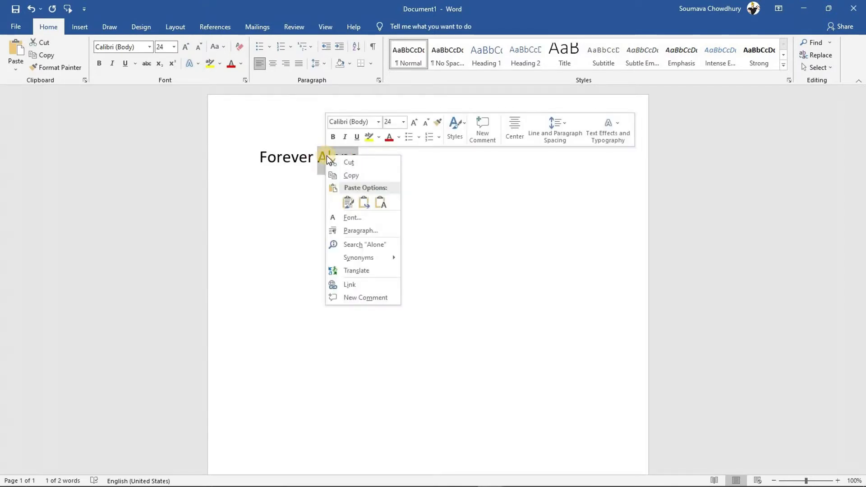
pyautogui.click(353, 217)
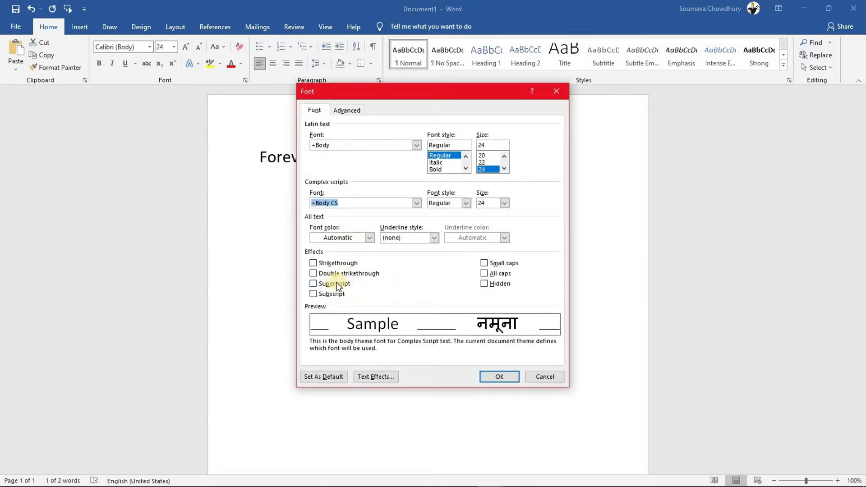
pyautogui.click(327, 283)
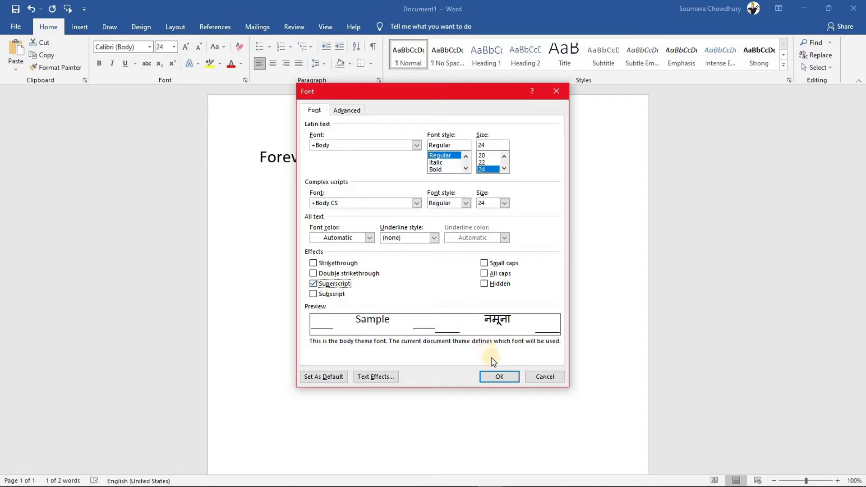
pyautogui.click(496, 376)
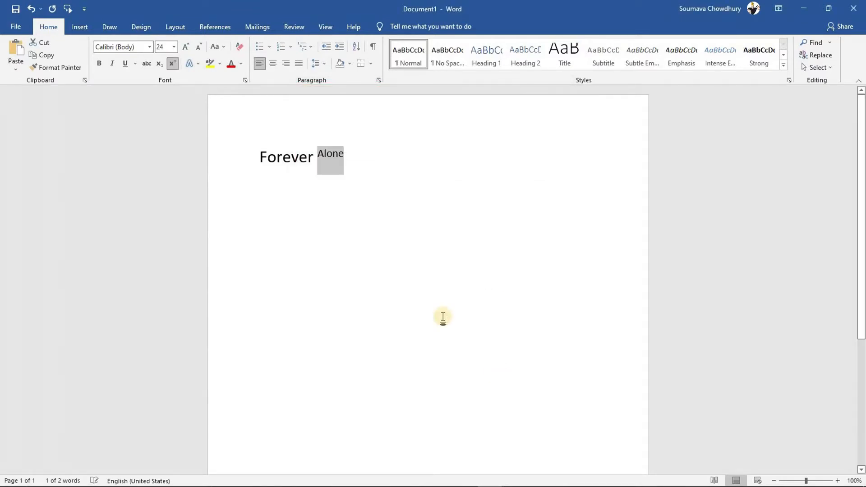
pyautogui.click(379, 173)
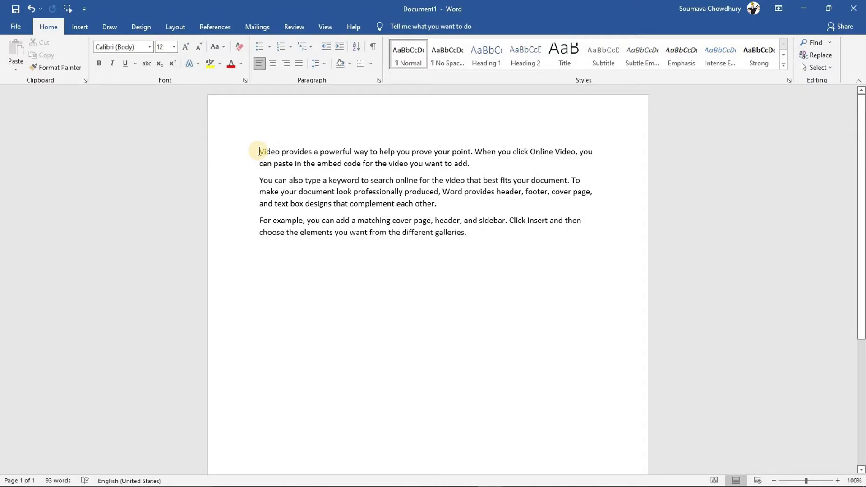
# Copy 'Video provides' and 'type a keyword to search', pasting the latter as a new paragraph after 'galleries.'
pyautogui.moveTo(255, 151); pyautogui.dragTo(324, 166)
pyautogui.hotkey('ctrl', 'c')
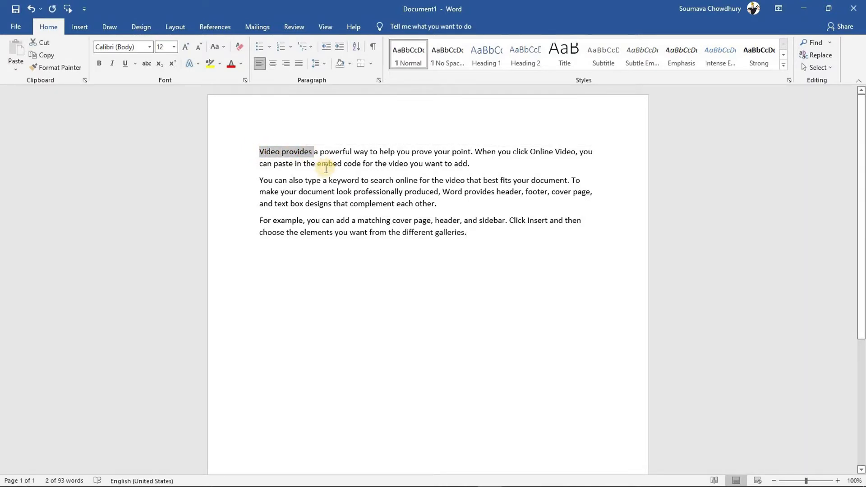
pyautogui.moveTo(315, 180); pyautogui.dragTo(393, 180)
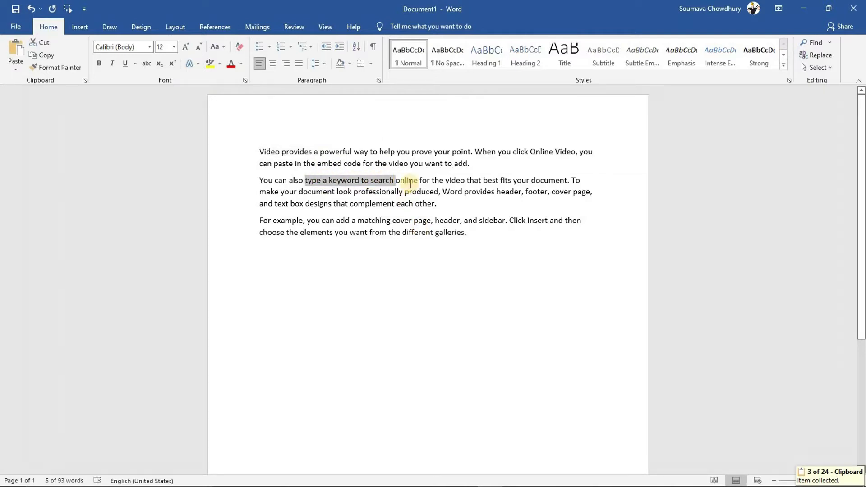
pyautogui.click(476, 235)
pyautogui.press('Return')
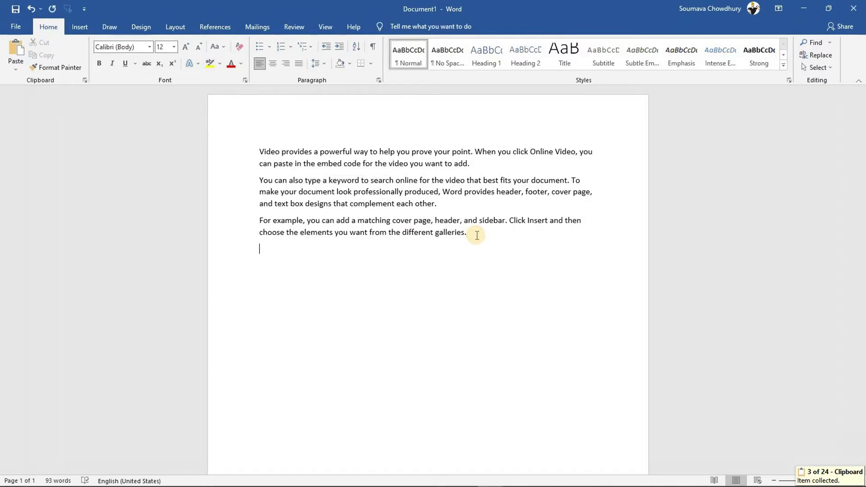
pyautogui.hotkey('ctrl', 'v')
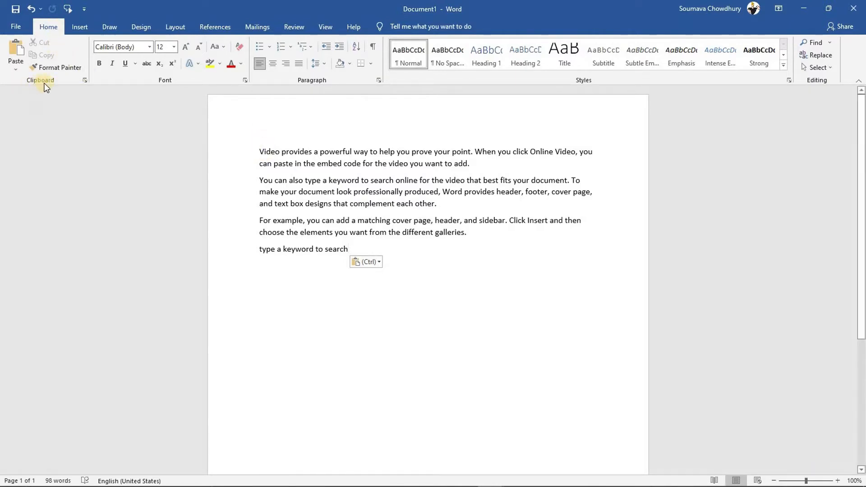
pyautogui.click(86, 81)
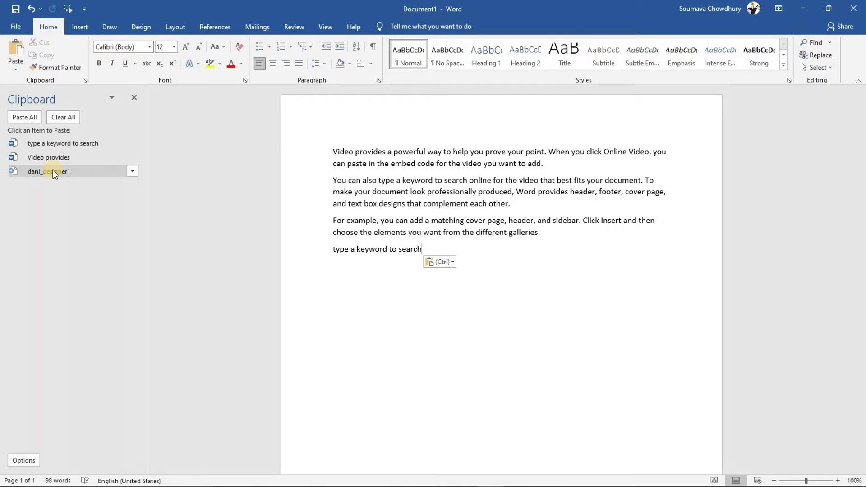
# Check the Clipboard pane options, then paste 'Video provides' from it on a new final line
pyautogui.click(25, 460)
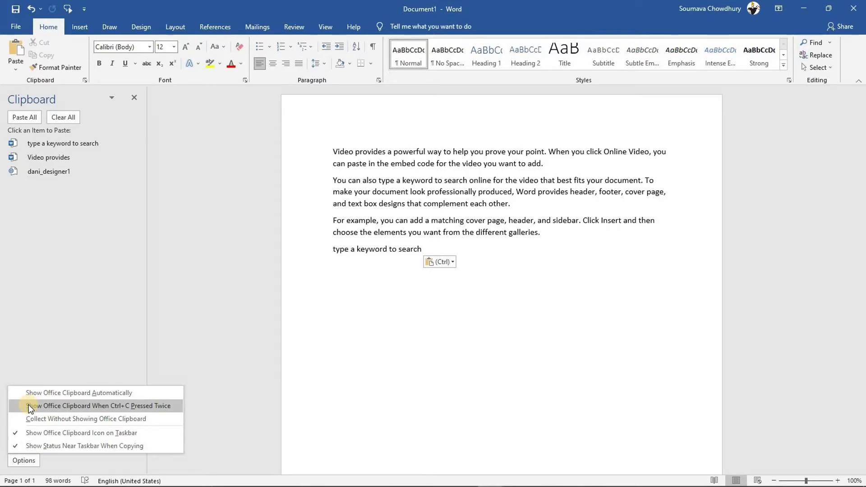
pyautogui.click(61, 258)
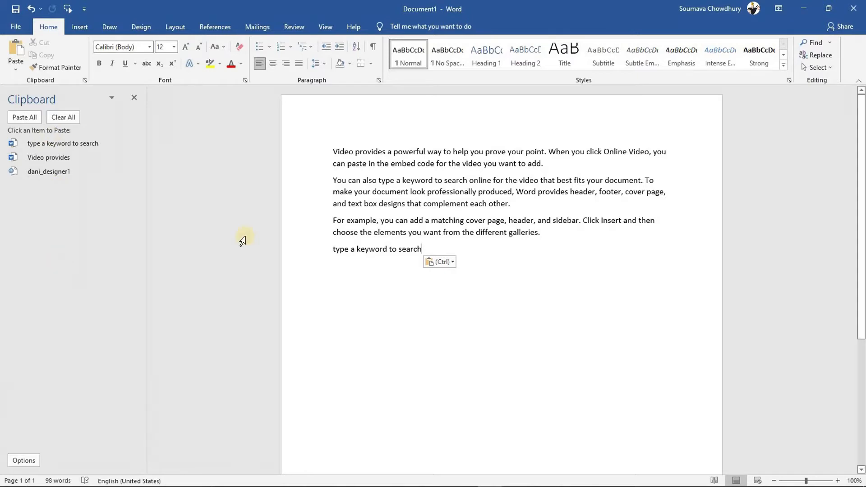
pyautogui.click(434, 245)
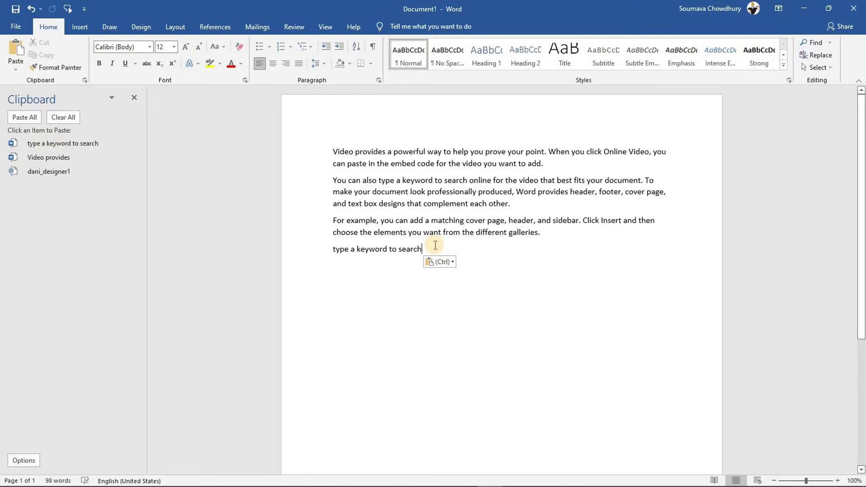
pyautogui.press('Return')
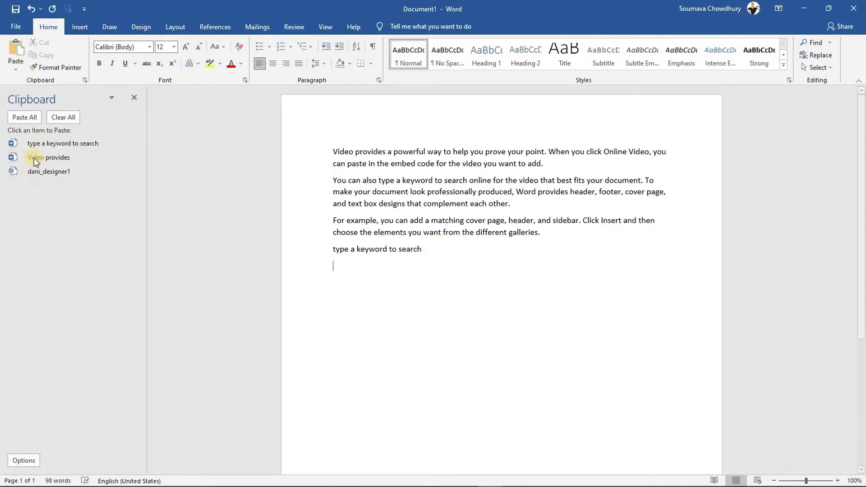
pyautogui.click(33, 157)
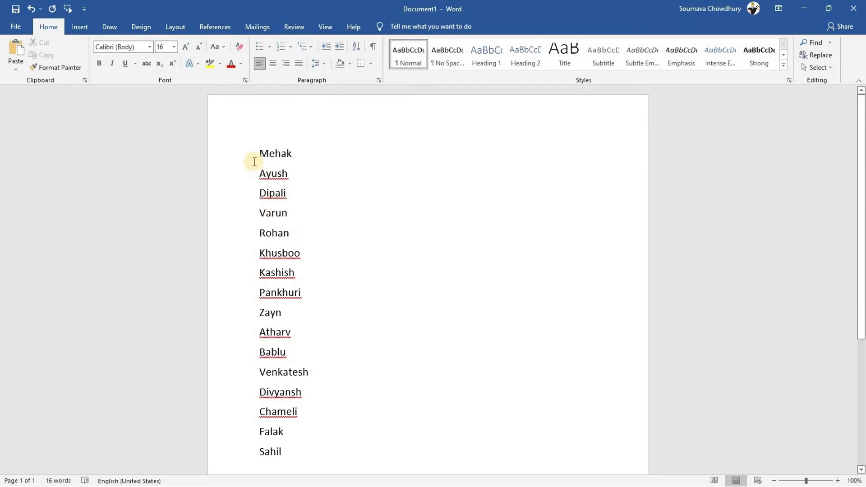
# Sort the sixteen selected names by paragraphs as Text, ascending A to Z
pyautogui.moveTo(266, 230); pyautogui.dragTo(310, 454)
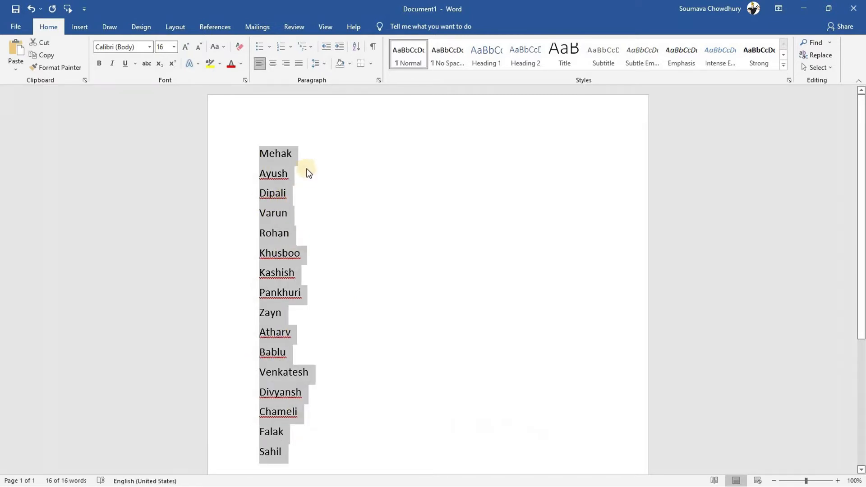
pyautogui.click(356, 47)
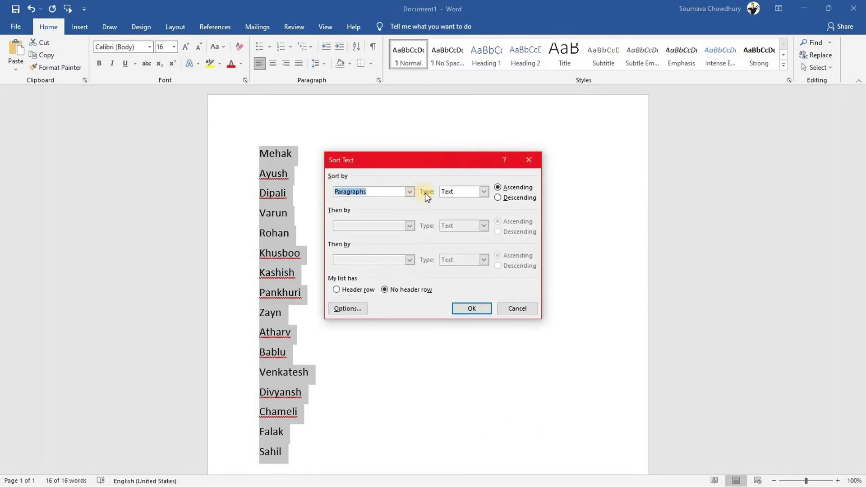
pyautogui.press('Tab')
pyautogui.click(483, 191)
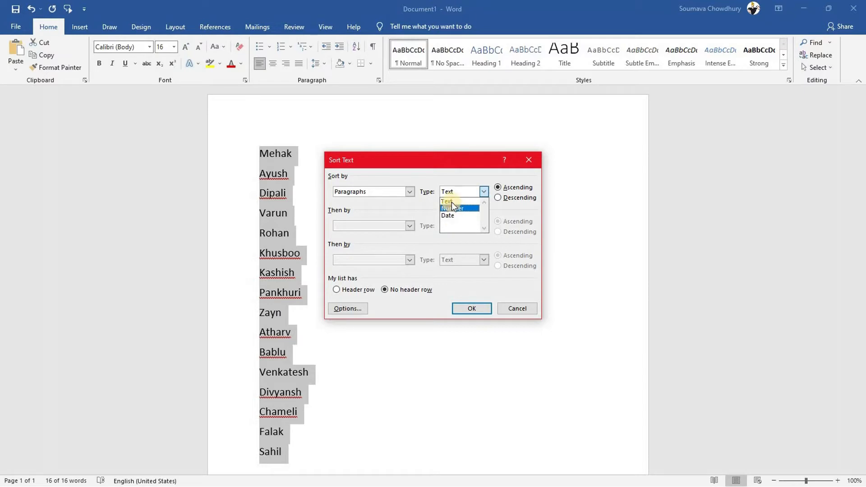
pyautogui.click(451, 202)
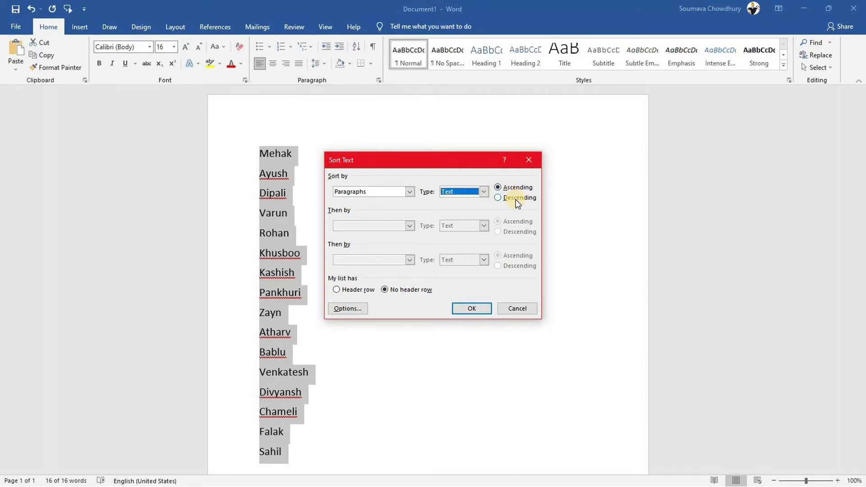
pyautogui.click(475, 310)
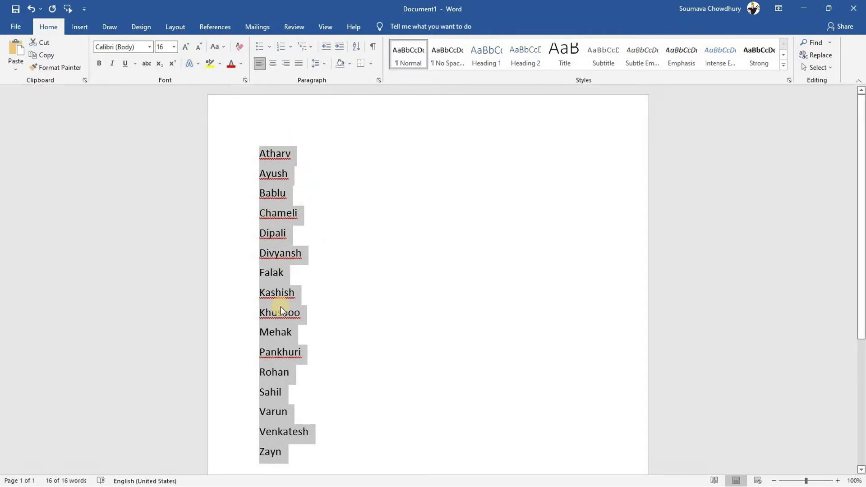
pyautogui.click(386, 288)
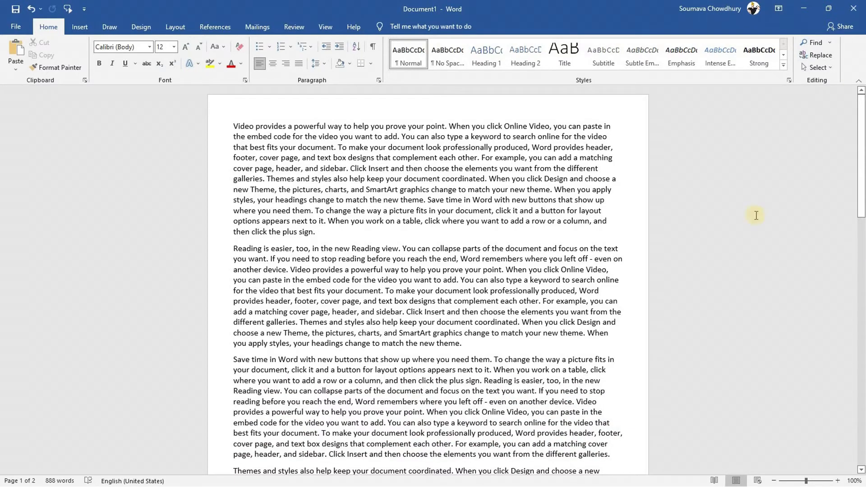
# Scroll to see the two lines spilling onto page 2 and bring up the Customize Quick Access Toolbar menu
pyautogui.moveTo(860, 146); pyautogui.dragTo(860, 283)
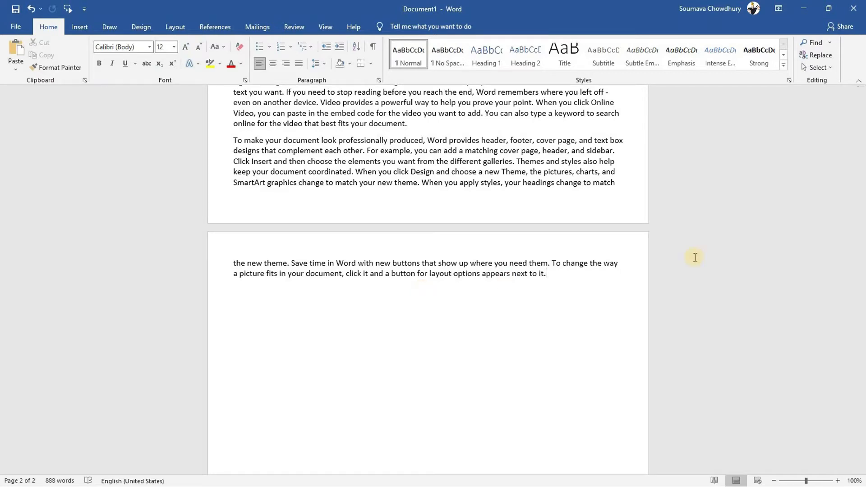
pyautogui.moveTo(861, 293); pyautogui.dragTo(442, 247)
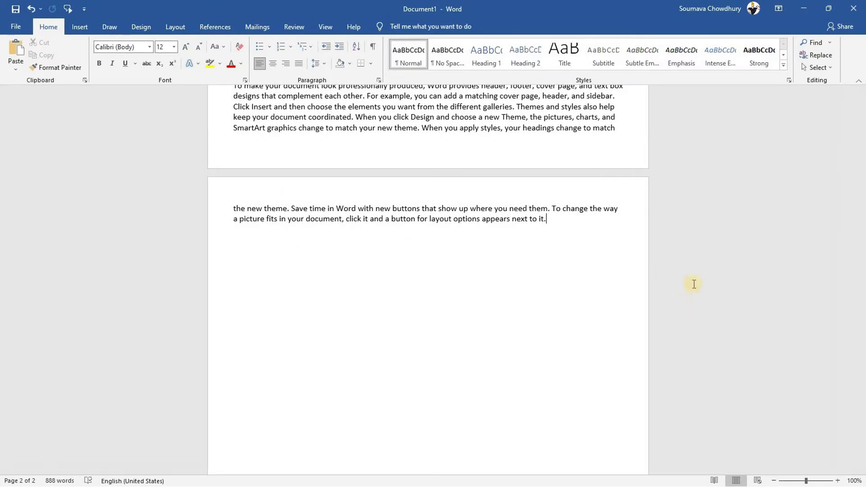
pyautogui.moveTo(862, 324); pyautogui.dragTo(862, 283)
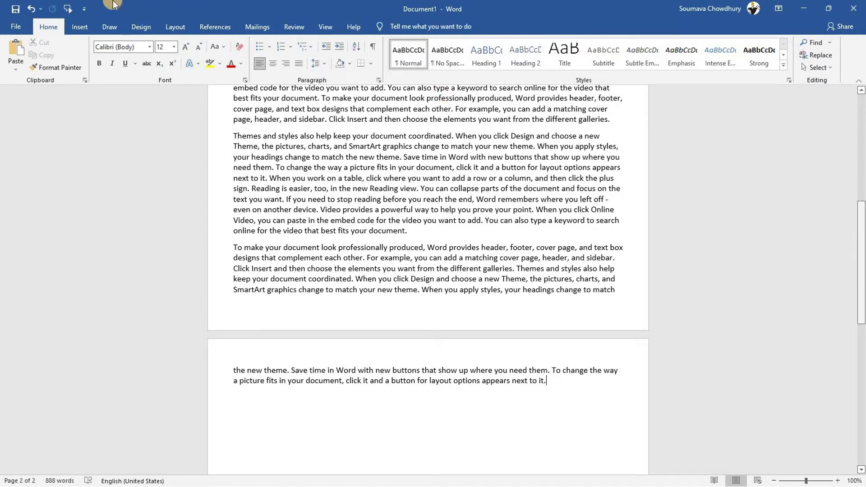
pyautogui.click(85, 8)
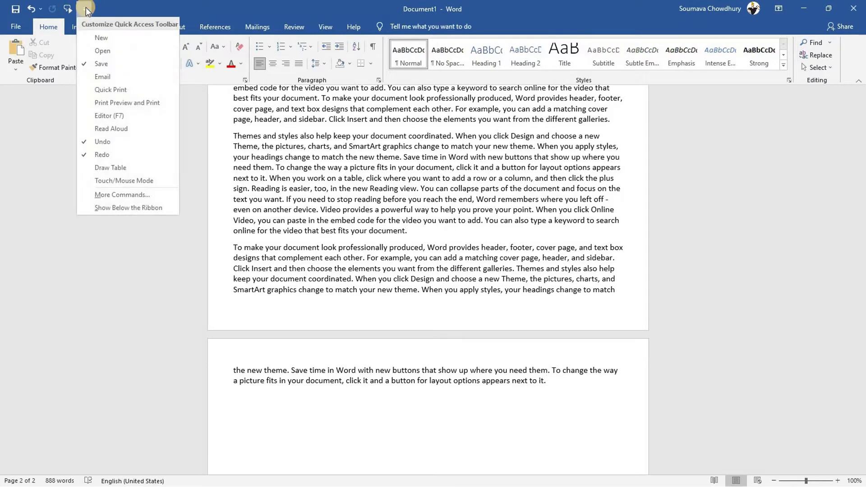
# Add Shrink One Page from All Commands to the Quick Access Toolbar
pyautogui.click(119, 194)
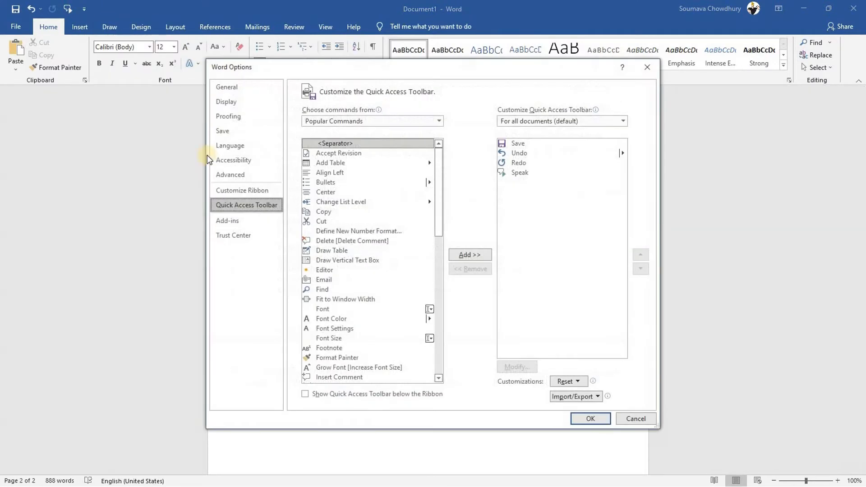
pyautogui.click(429, 119)
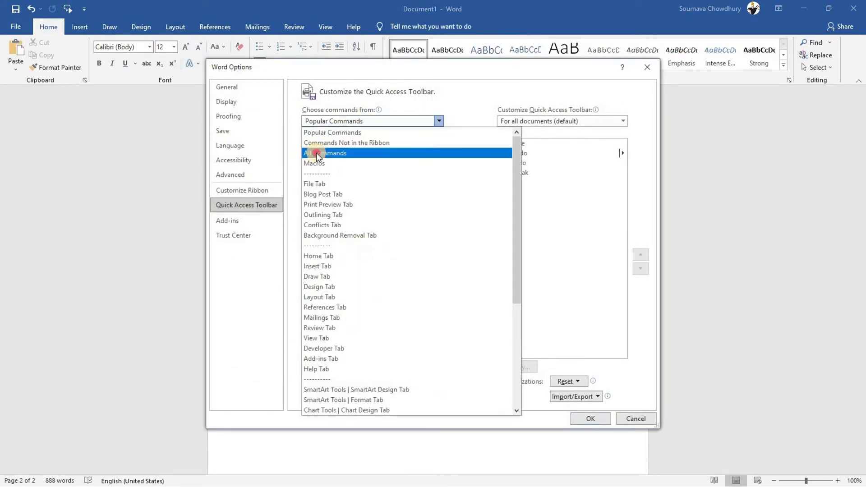
pyautogui.click(315, 153)
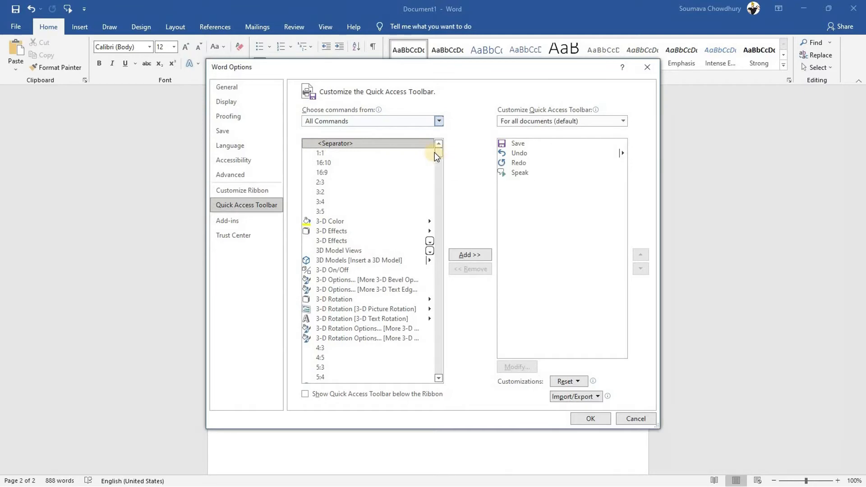
pyautogui.moveTo(437, 155)
pyautogui.mouseDown()
pyautogui.moveTo(437, 341)
pyautogui.moveTo(442, 332)
pyautogui.mouseUp()
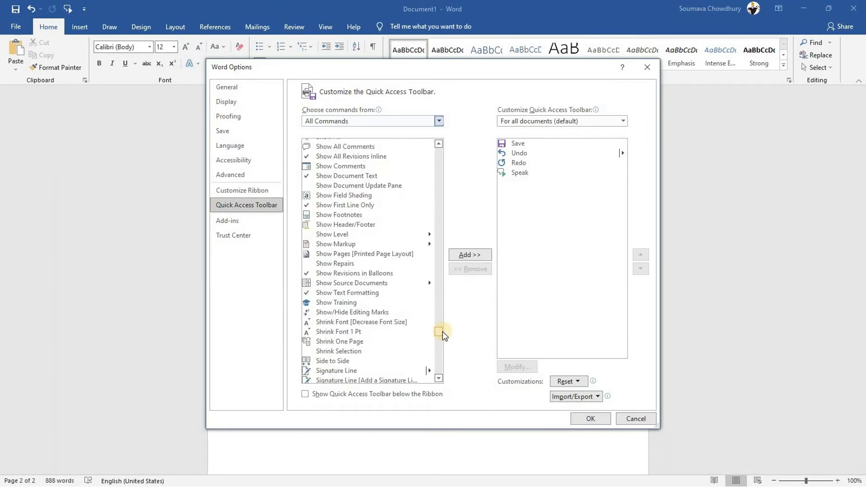
pyautogui.click(337, 341)
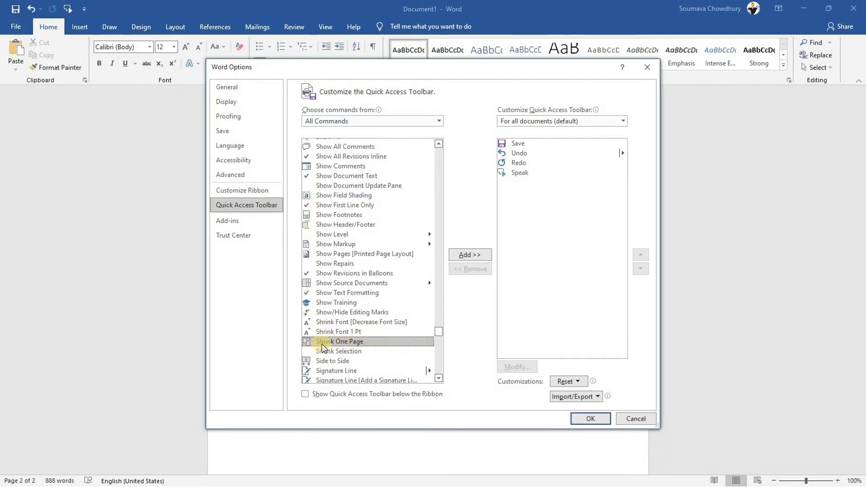
pyautogui.click(464, 255)
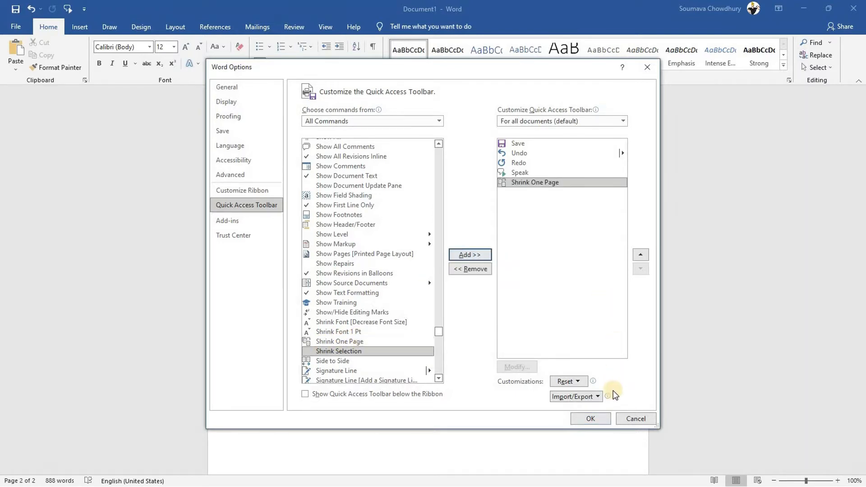
pyautogui.click(594, 418)
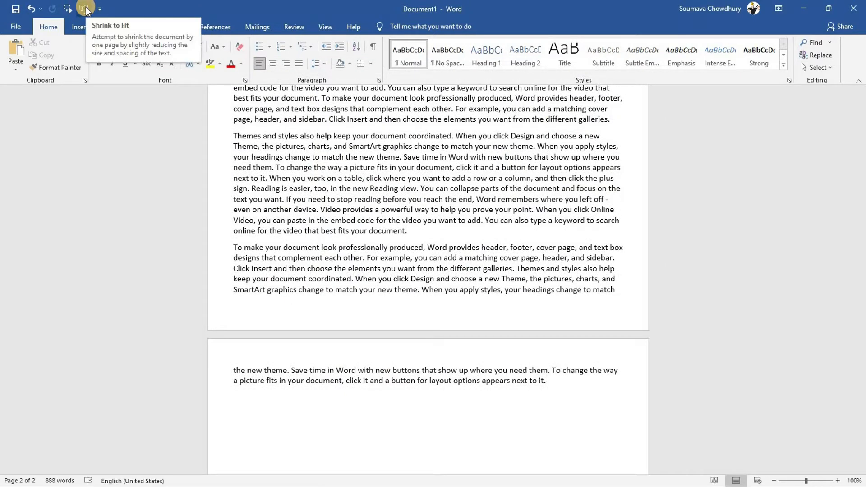
# Apply Shrink One Page so the text fits on one page at 11.5 pt
pyautogui.click(86, 6)
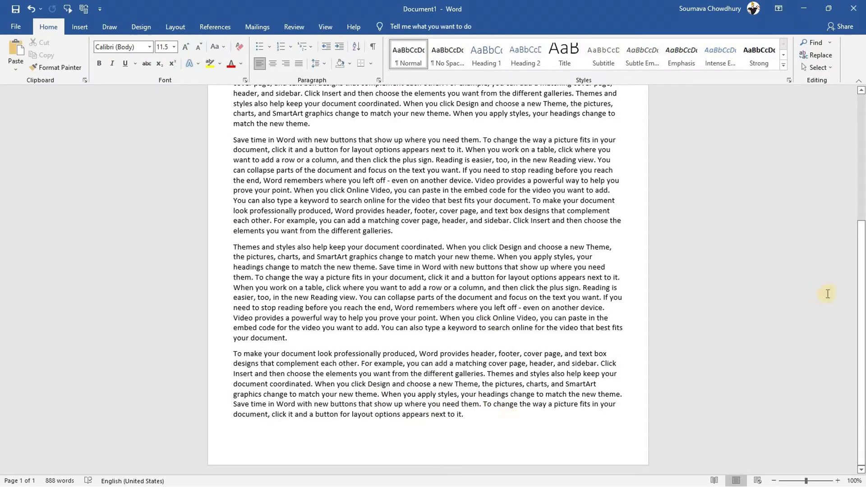
pyautogui.click(862, 363)
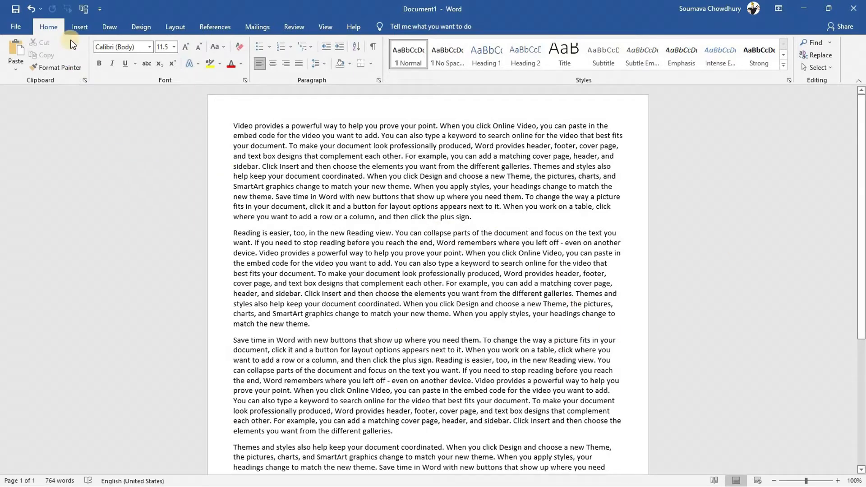
# Insert an Accent Bar 1 page number reading '1 | Page' at the bottom and close the footer
pyautogui.click(79, 26)
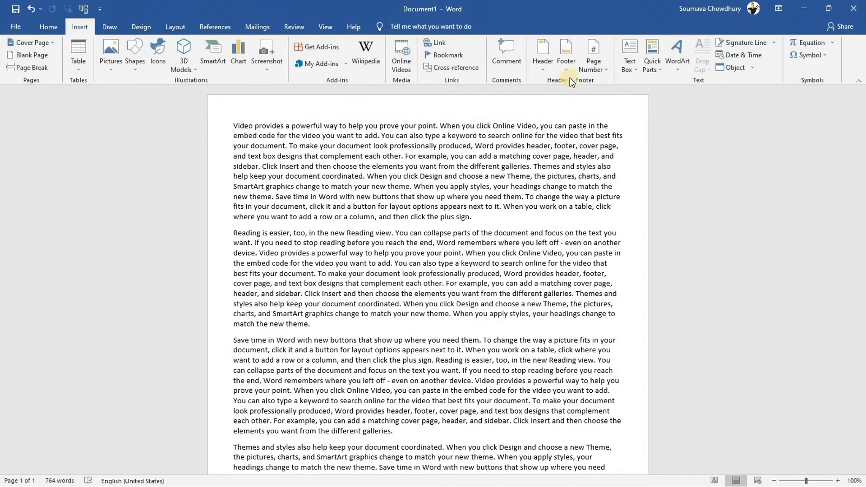
pyautogui.click(595, 50)
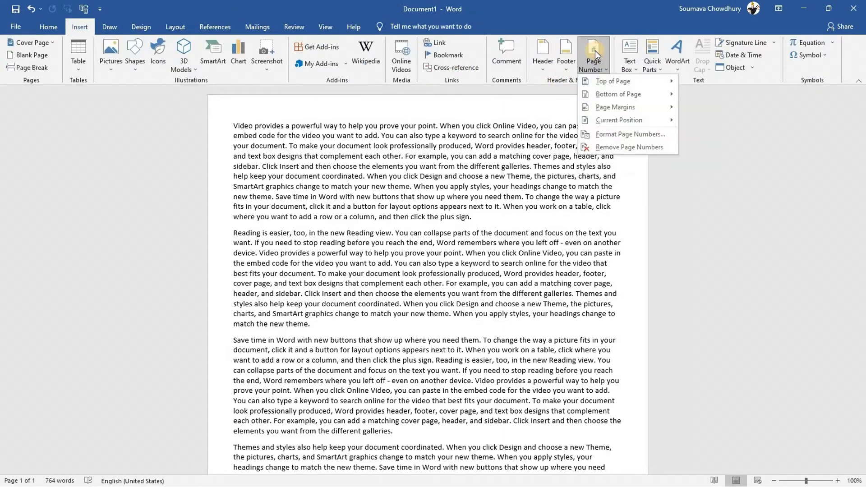
pyautogui.moveTo(629, 83)
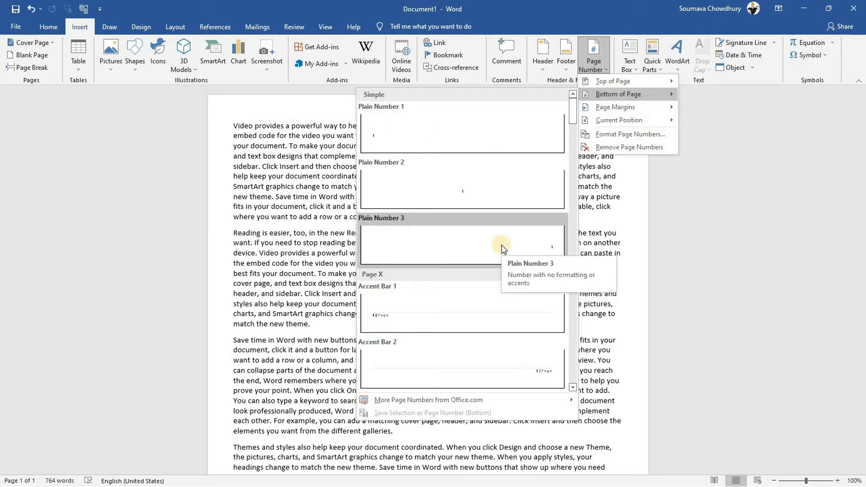
pyautogui.click(432, 308)
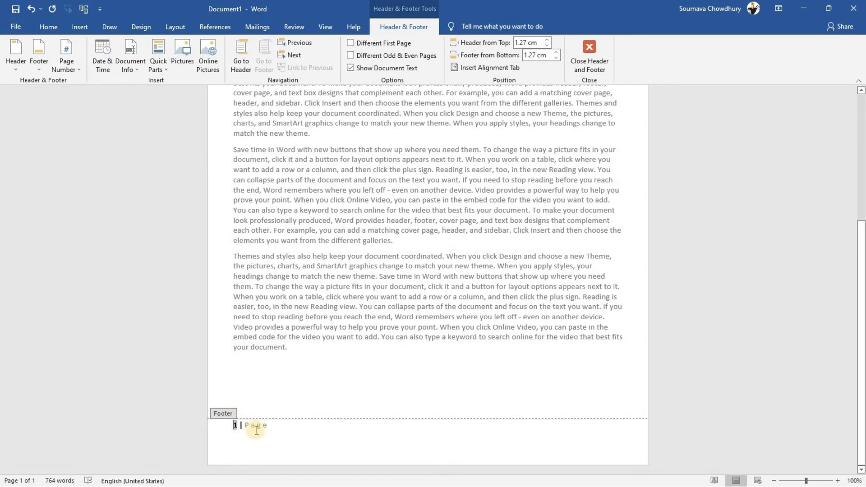
pyautogui.click(597, 53)
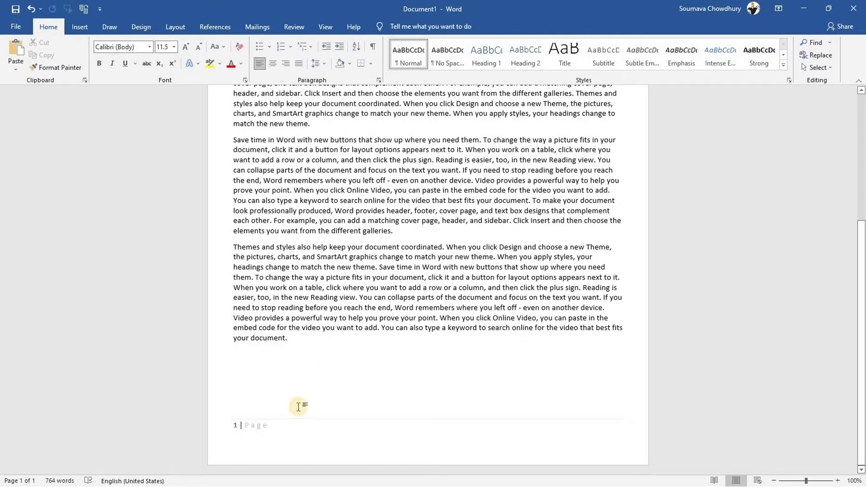
# Add a blank page after the sample text and scroll down to see it
pyautogui.click(88, 27)
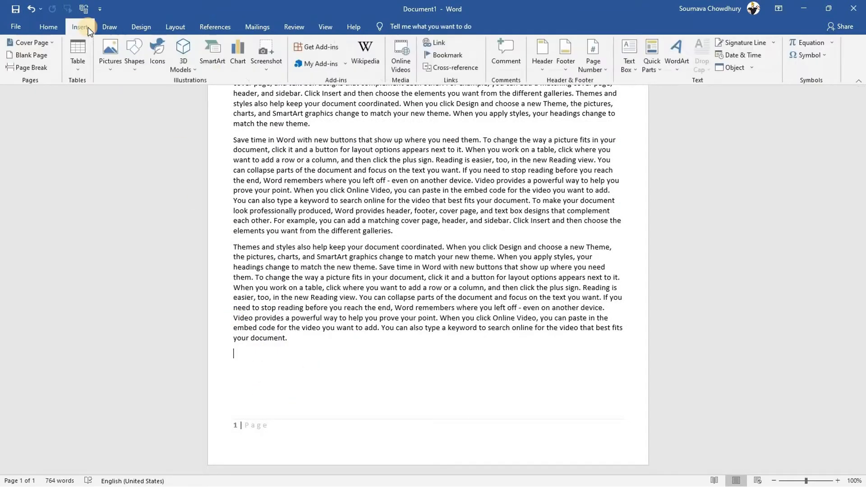
pyautogui.click(26, 58)
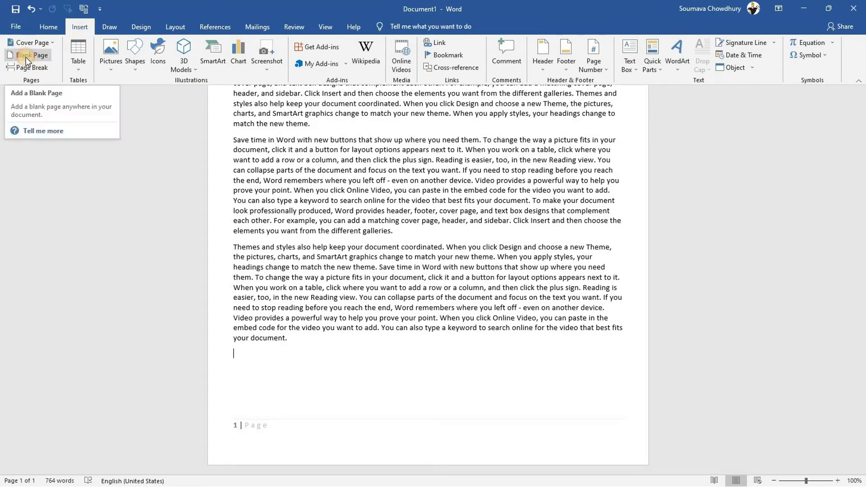
pyautogui.moveTo(861, 235); pyautogui.dragTo(862, 438)
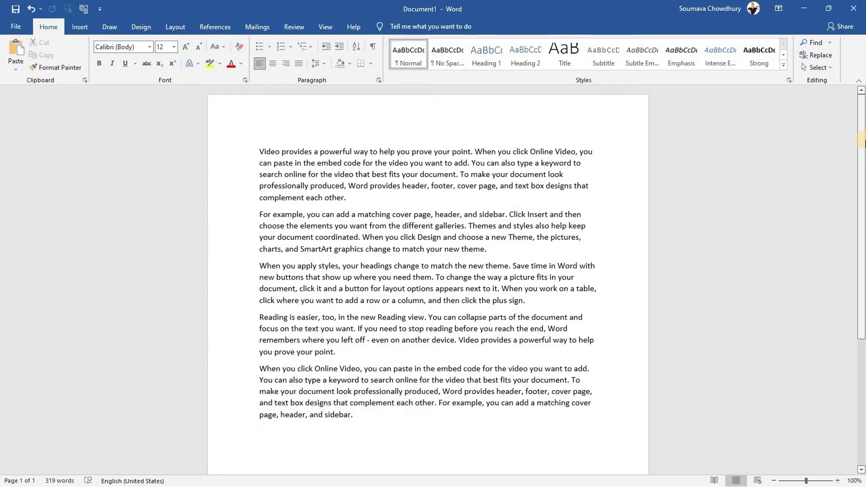
# Set the Office theme to Black on the Account page
pyautogui.click(8, 33)
pyautogui.click(45, 428)
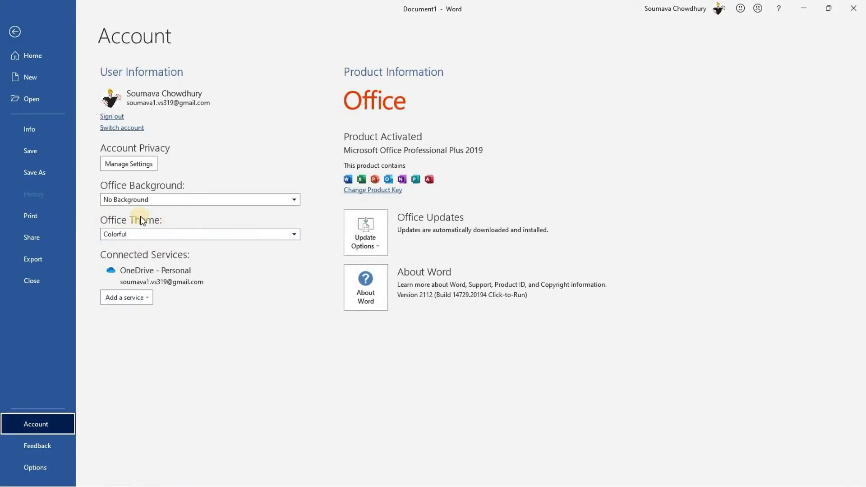
pyautogui.click(253, 233)
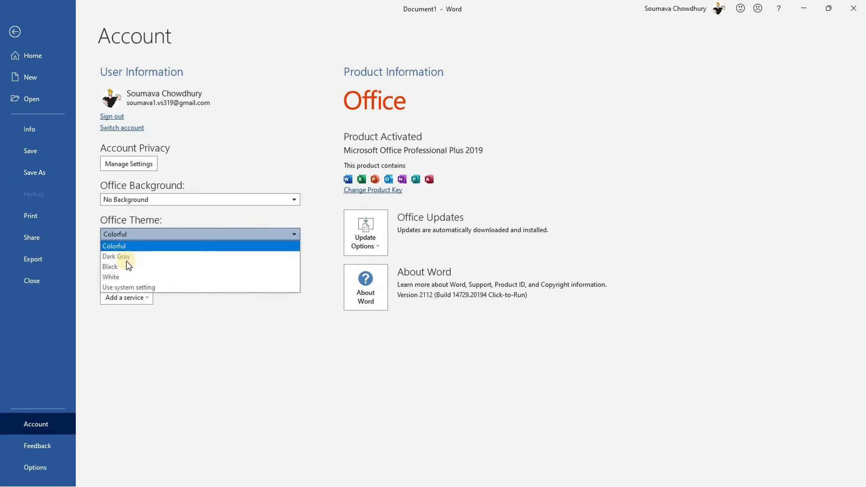
pyautogui.click(116, 266)
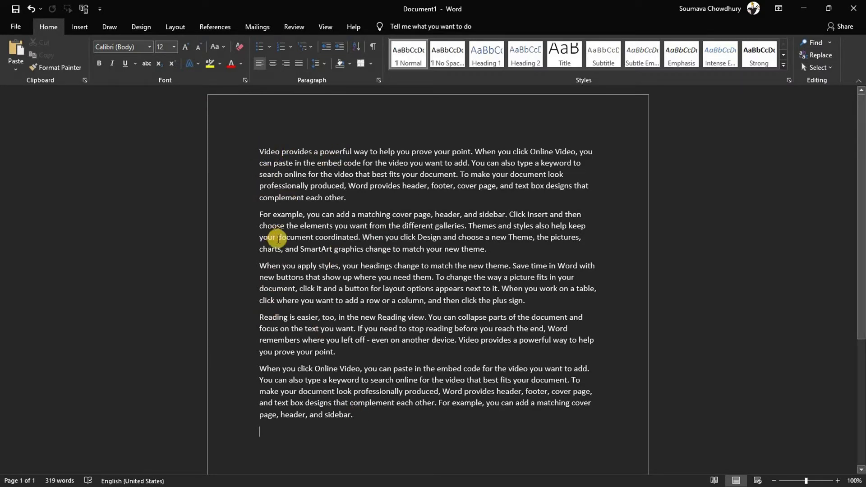
# Use Switch Modes on the View tab to make the page light again
pyautogui.click(325, 28)
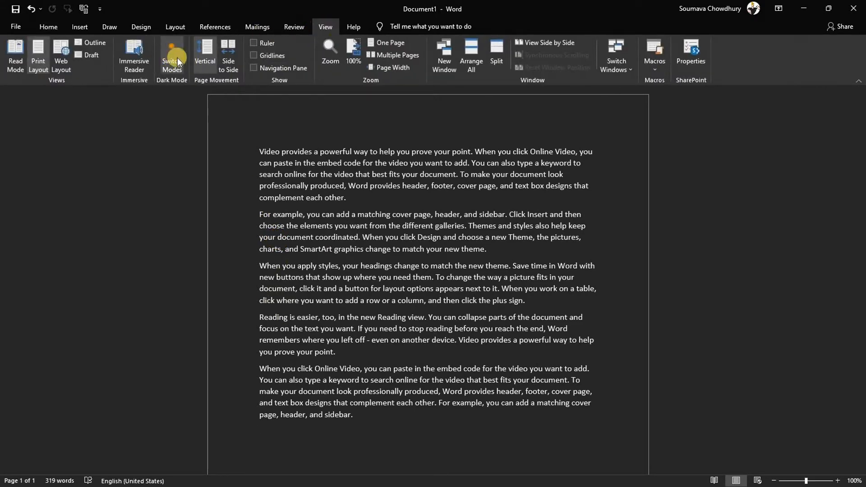
pyautogui.click(170, 50)
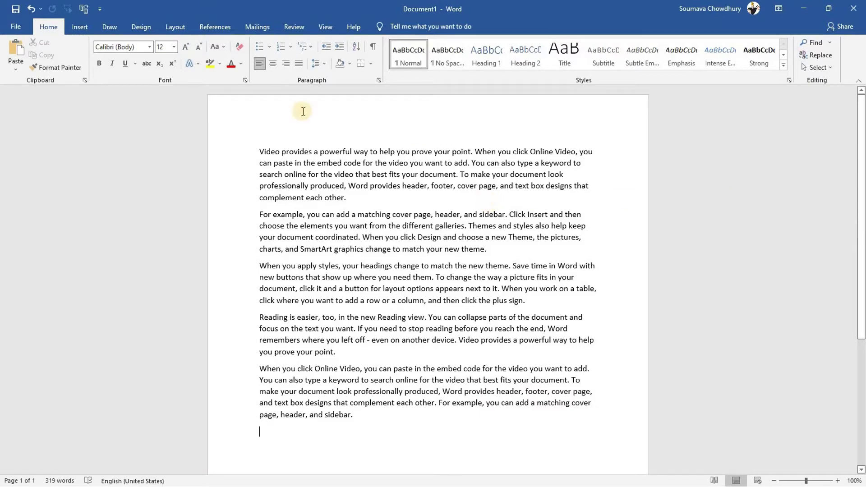
# Encrypt the document with a password through Protect Document, entering the password twice
pyautogui.click(17, 27)
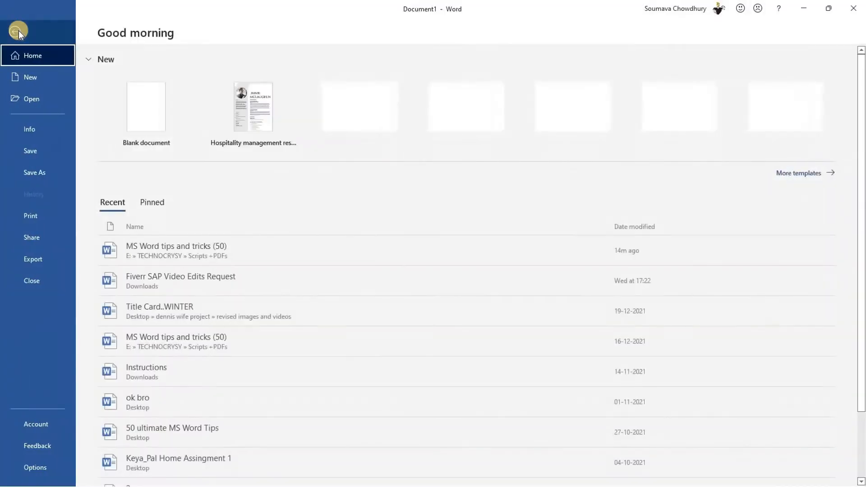
pyautogui.click(36, 129)
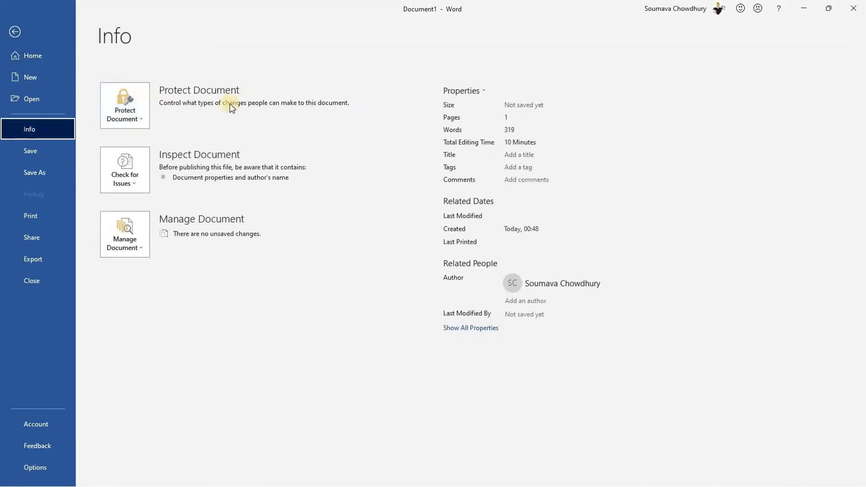
pyautogui.click(124, 103)
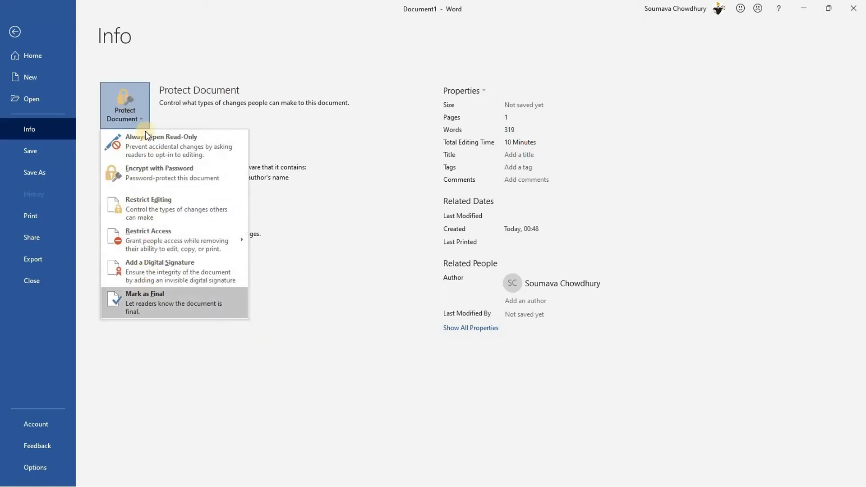
pyautogui.click(170, 177)
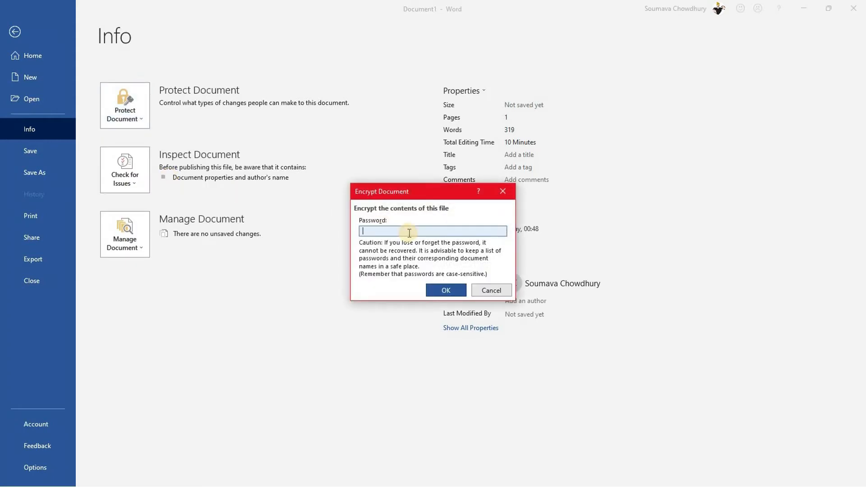
pyautogui.write('123')
pyautogui.press('Return')
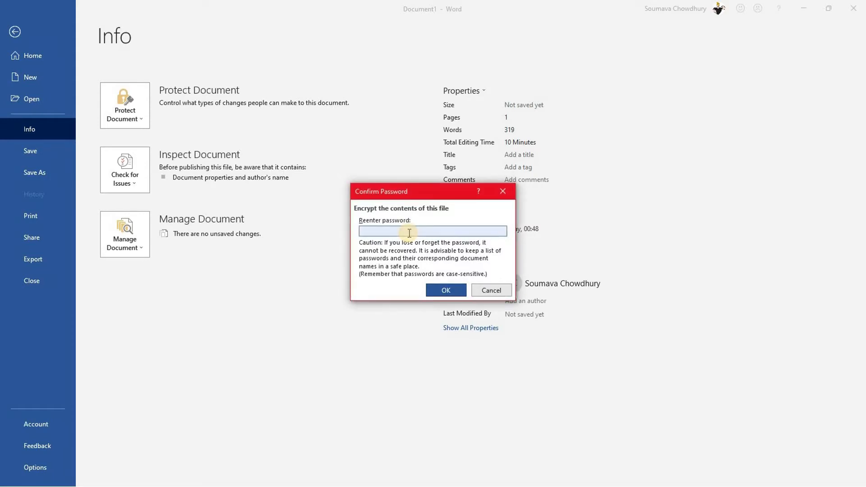
pyautogui.write('123')
pyautogui.press('Return')
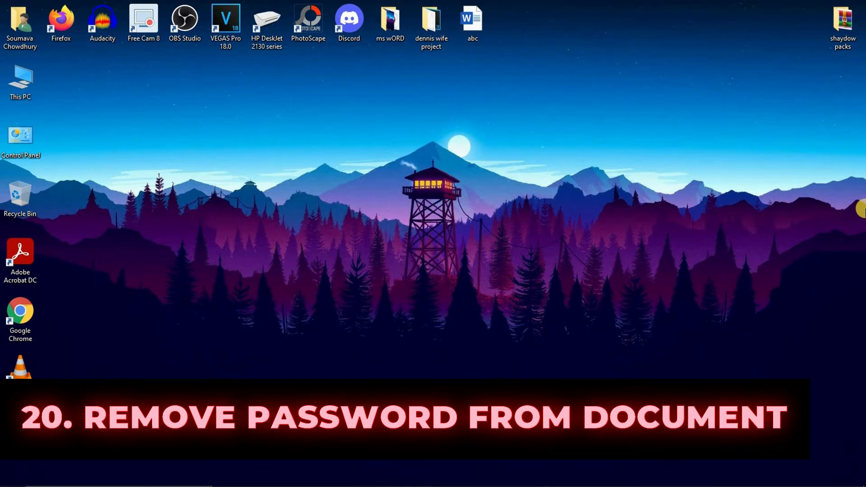
# Open the abc file from the desktop and enter its password to unlock it
pyautogui.moveTo(468, 18); pyautogui.dragTo(488, 73)
pyautogui.doubleClick(507, 82)
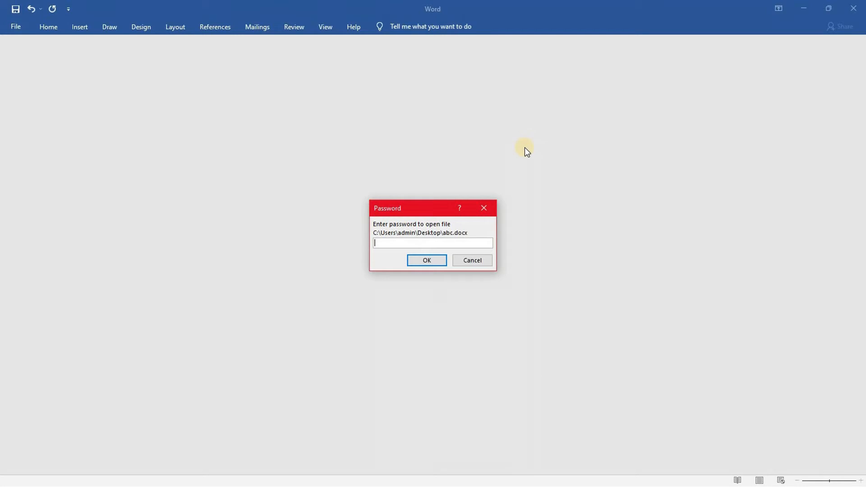
pyautogui.write('123')
pyautogui.press('Return')
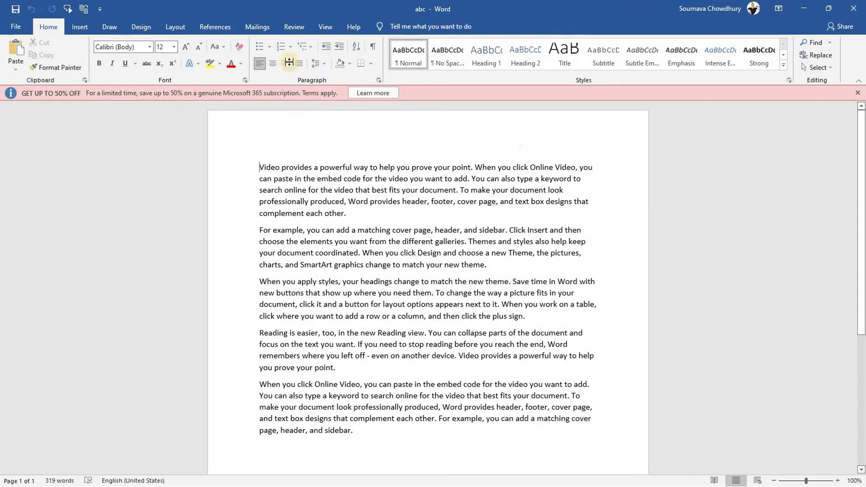
# Clear the abc document's encryption password, then dismiss the Microsoft 365 promotion bar
pyautogui.click(12, 29)
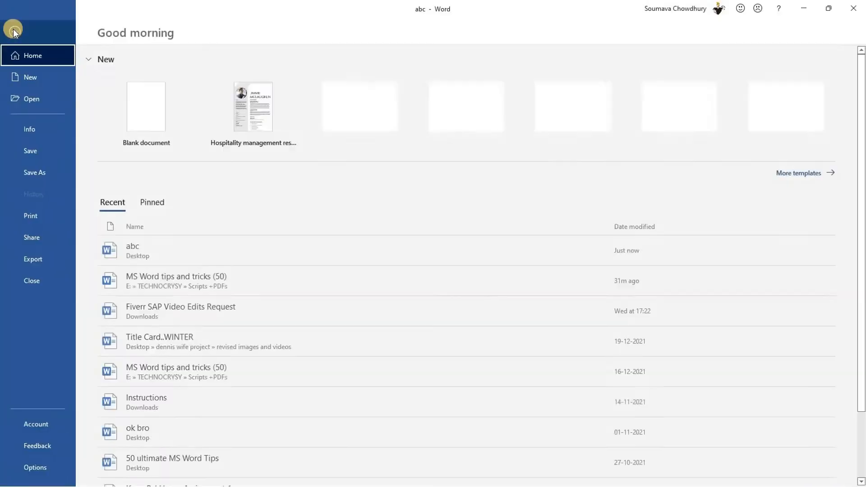
pyautogui.click(34, 124)
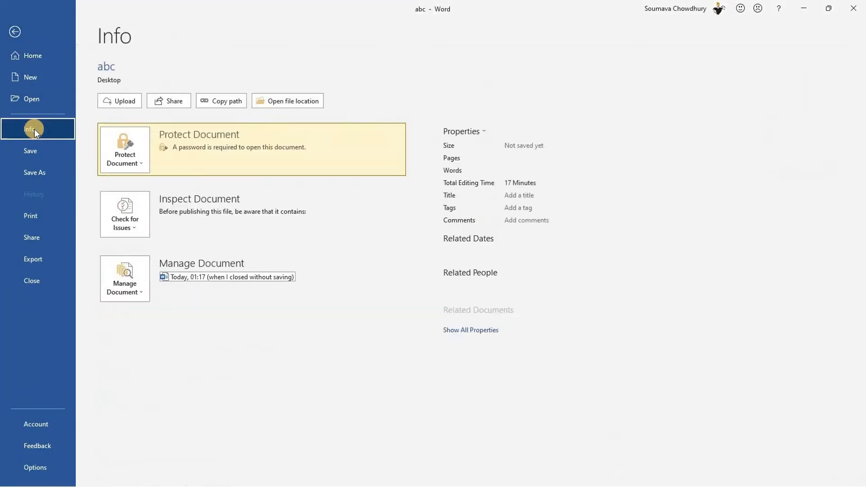
pyautogui.click(130, 145)
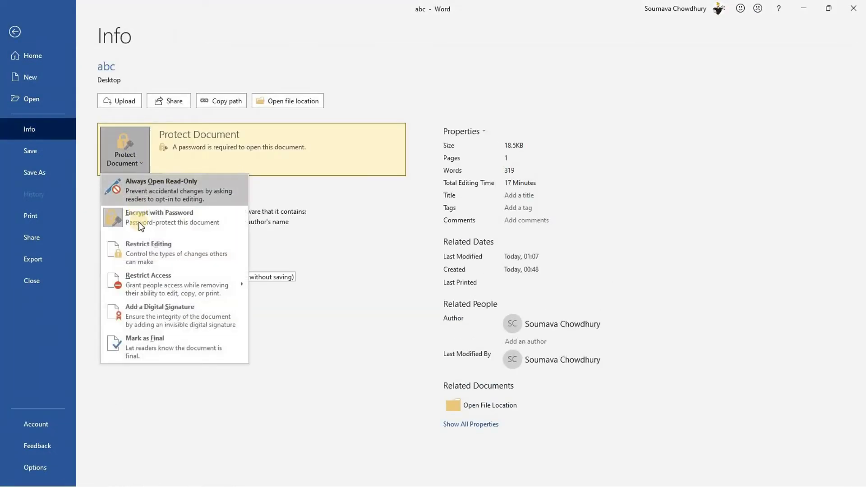
pyautogui.click(140, 223)
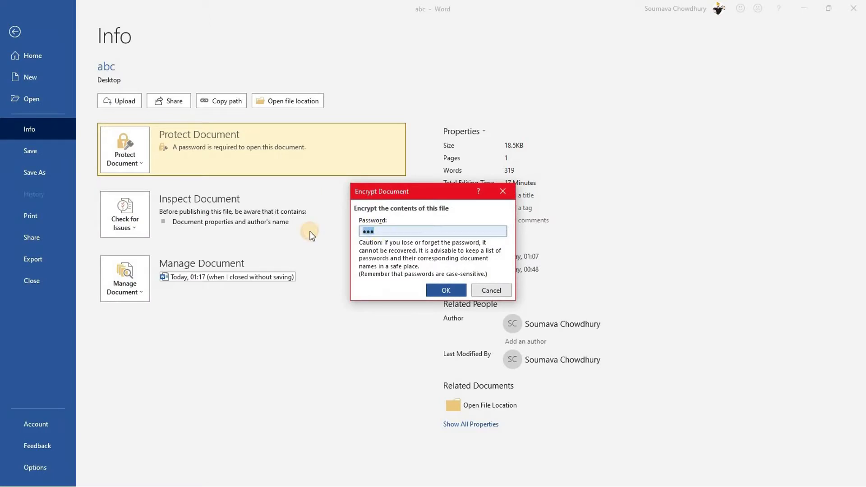
pyautogui.press('BackSpace')
pyautogui.press('Return')
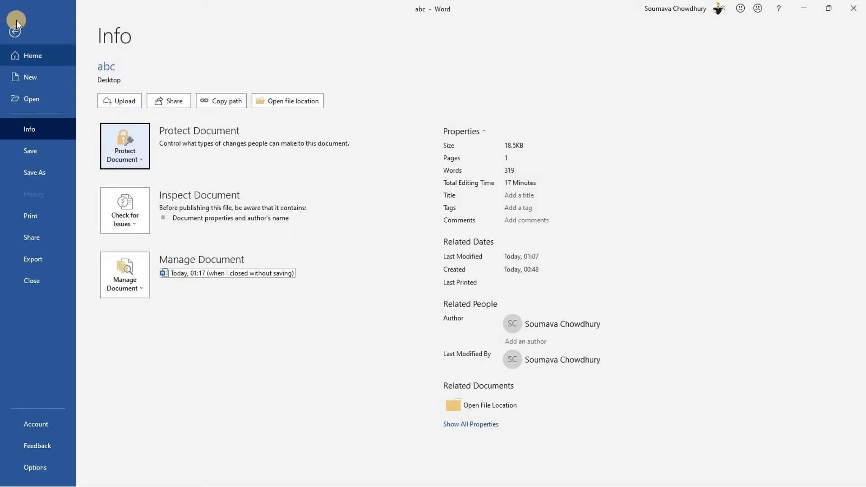
pyautogui.click(15, 31)
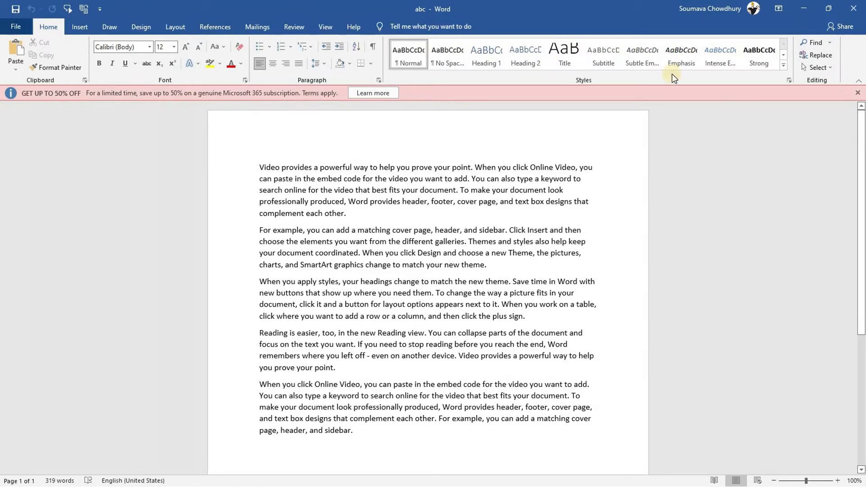
pyautogui.click(857, 93)
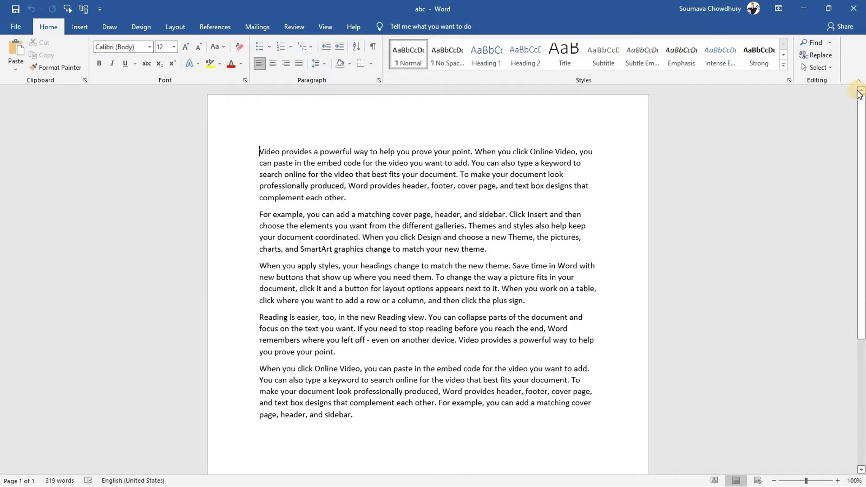
# Google 'online password remover word file' and open the LostMyPass Word recovery result
pyautogui.hotkey('alt', 'Tab')
pyautogui.write('google.com')
pyautogui.press('Return')
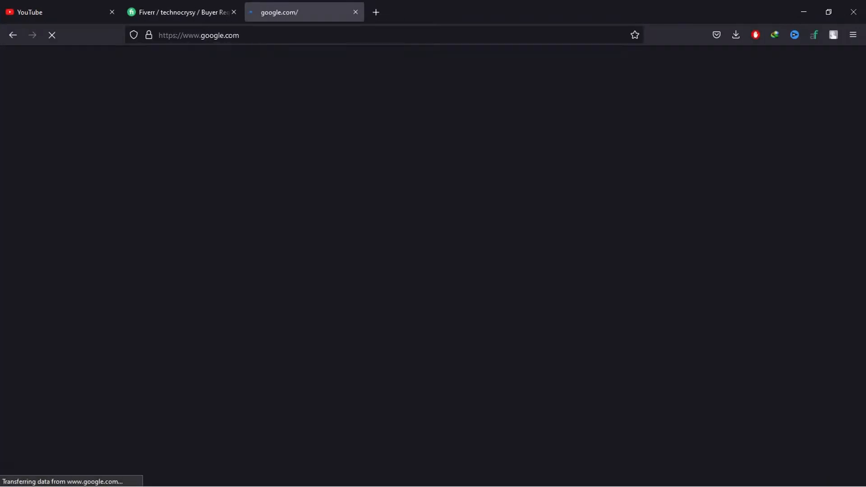
pyautogui.write('online')
pyautogui.press('Down')
pyautogui.press('Return')
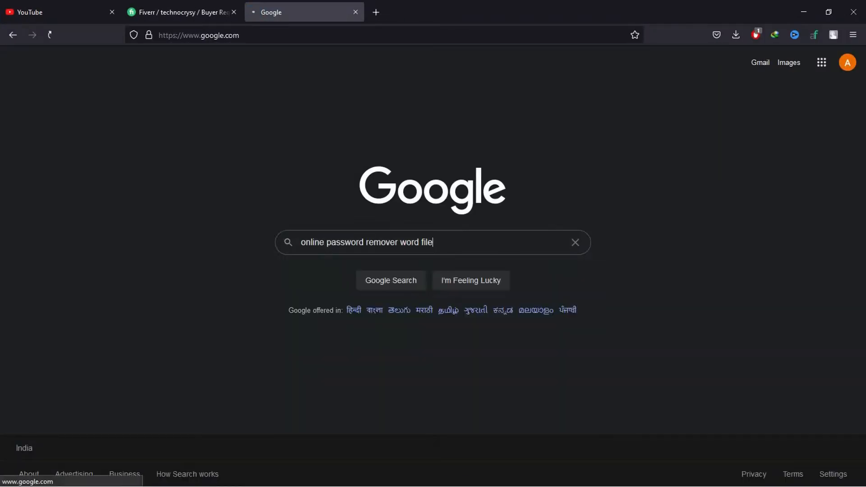
pyautogui.click(194, 165)
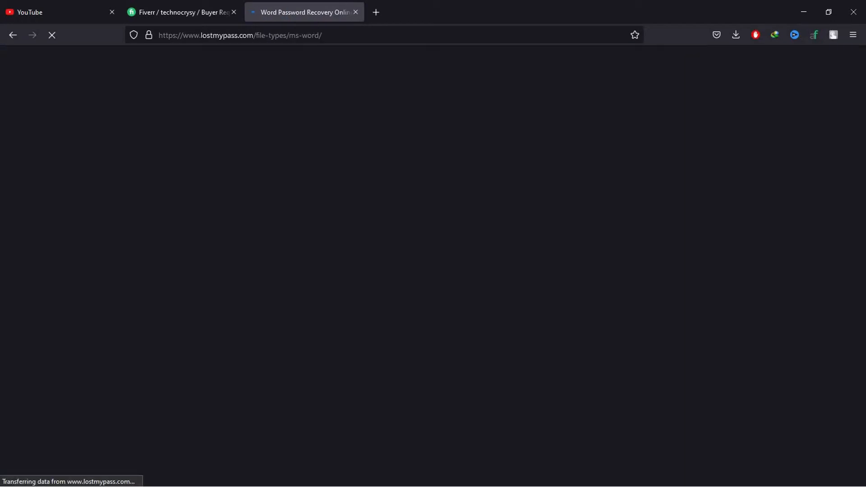
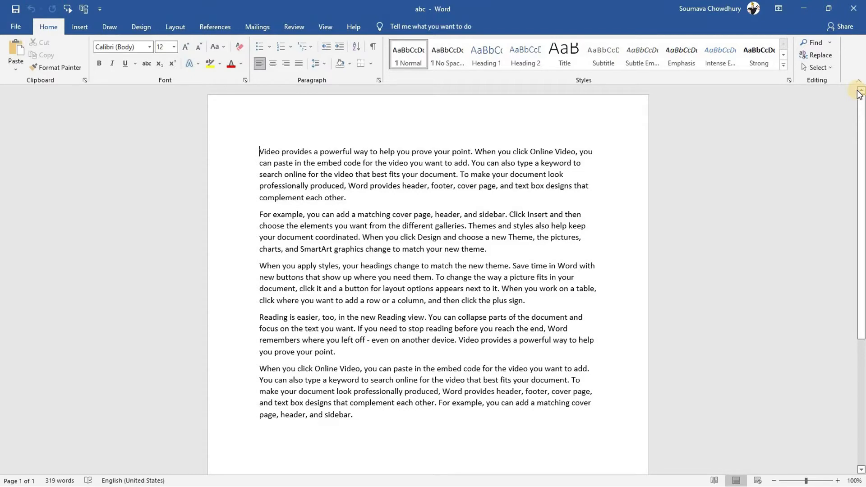
# Insert a screenshot of the Excel window at the document's end, then delete it
pyautogui.hotkey('ctrl', 'End')
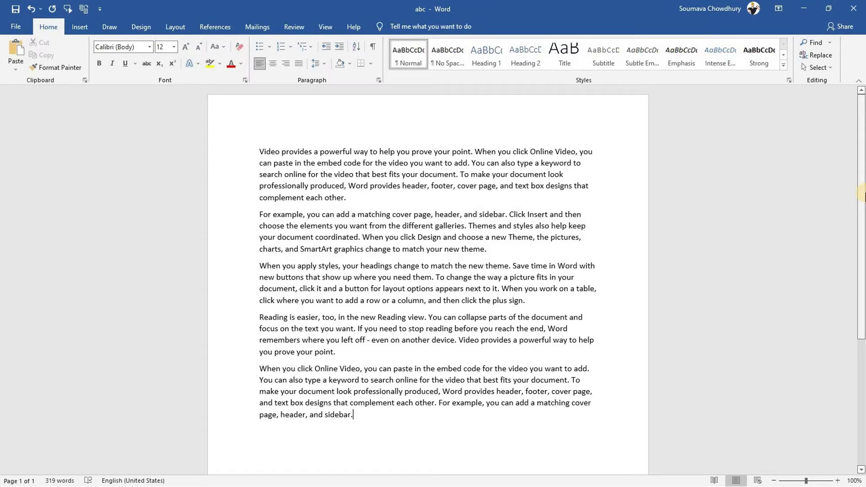
pyautogui.click(77, 27)
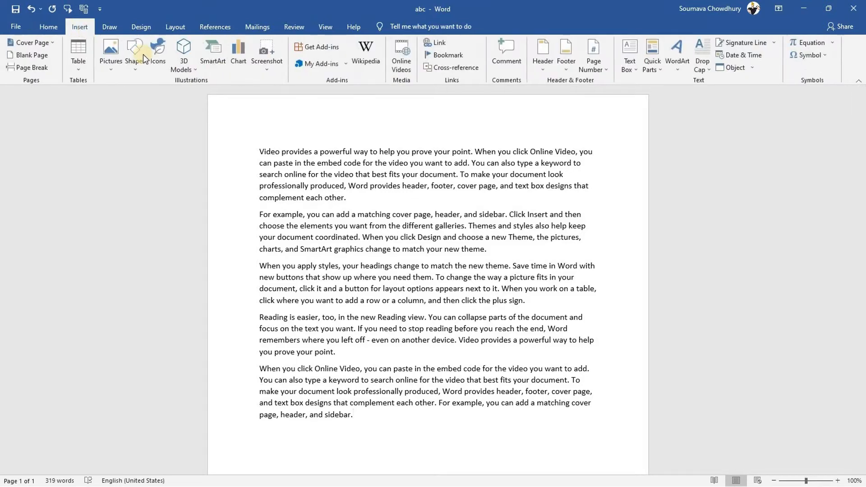
pyautogui.click(269, 49)
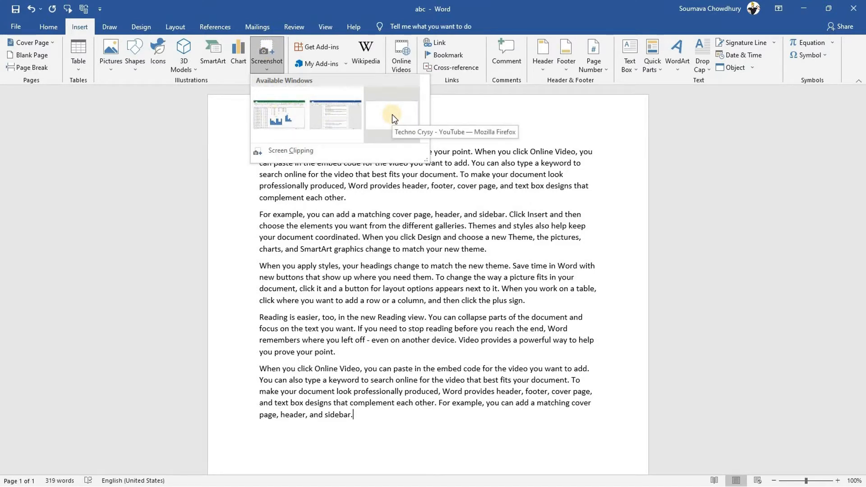
pyautogui.hotkey('alt', 'Tab')
pyautogui.hotkey('alt', 'Tab')
pyautogui.hotkey('alt', 'Tab')
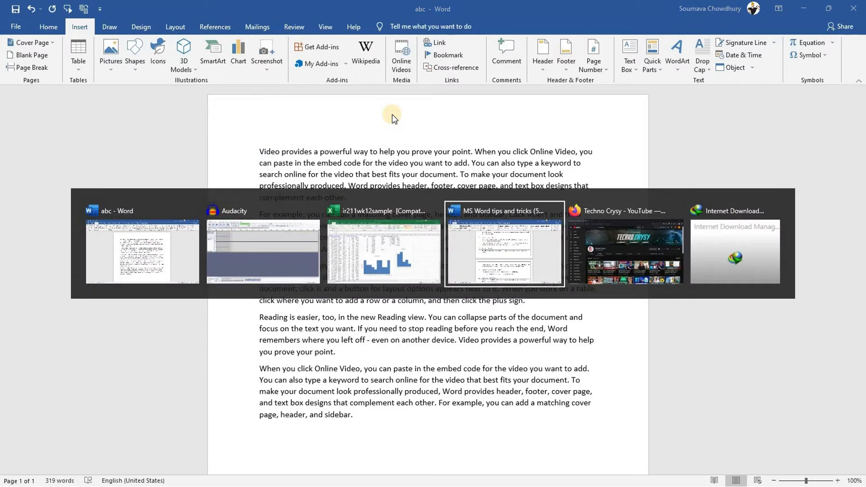
pyautogui.hotkey('alt', 'Tab')
pyautogui.hotkey('alt', 'Tab')
pyautogui.hotkey('alt', 'Tab')
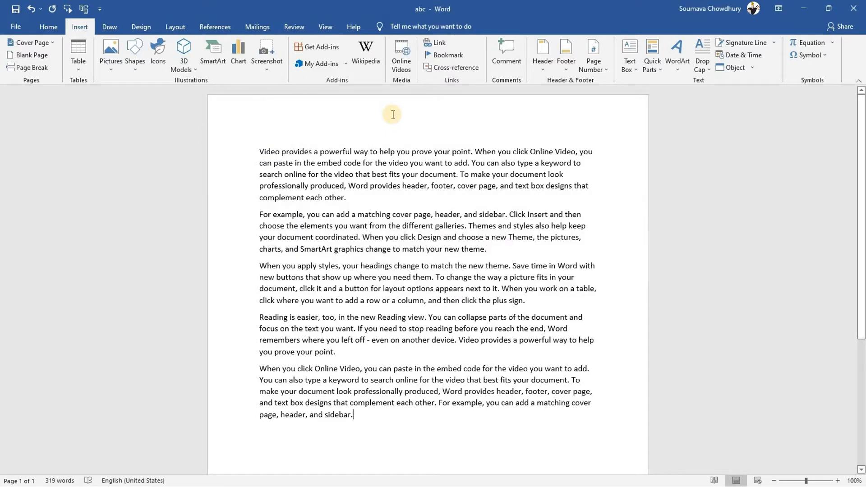
pyautogui.click(273, 57)
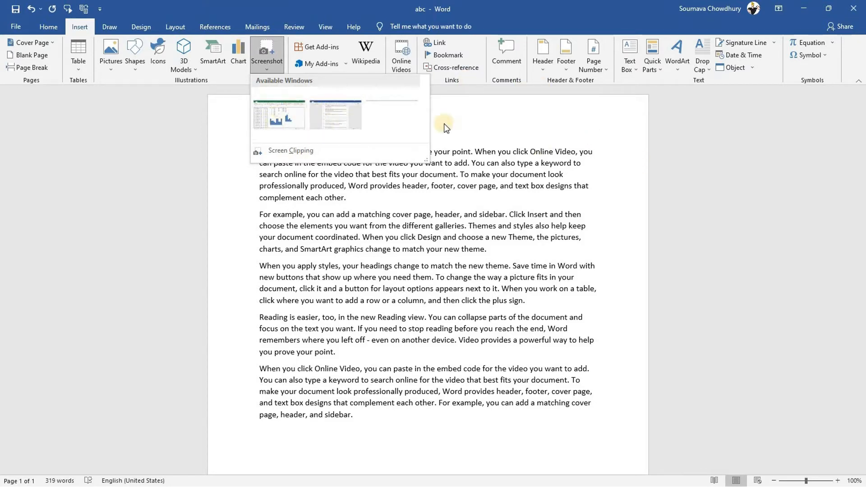
pyautogui.click(284, 110)
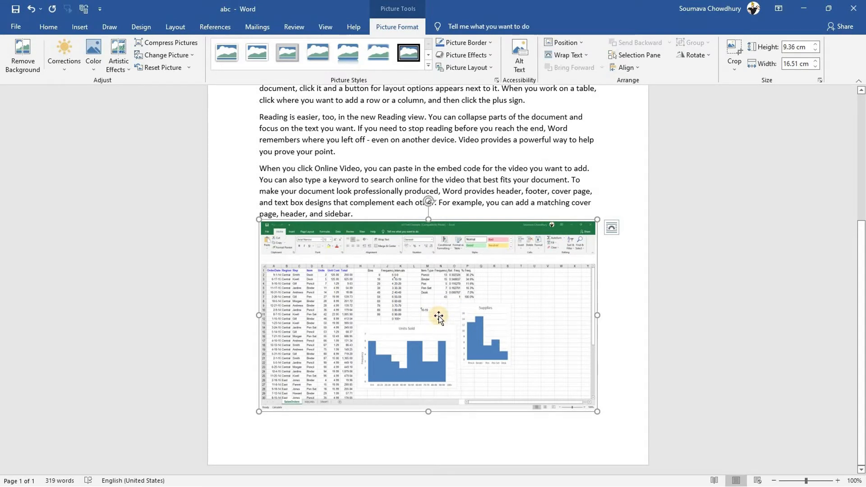
pyautogui.press('Delete')
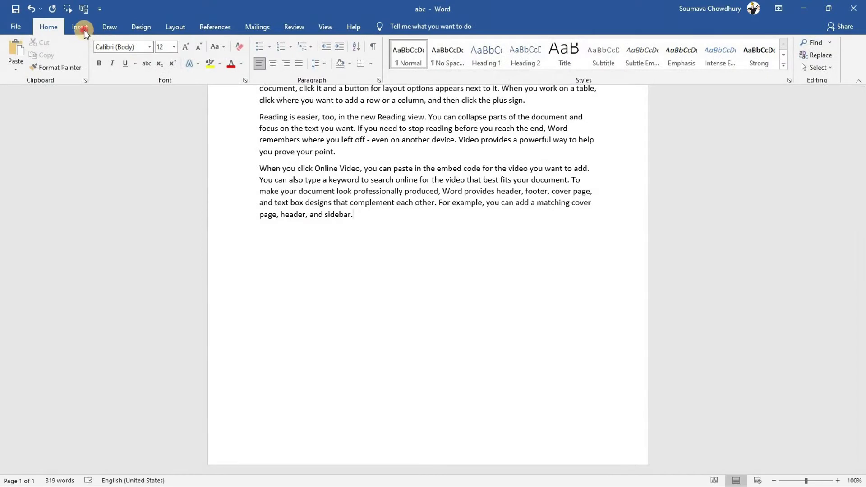
# Start a Screen Clipping capture from the Screenshot menu
pyautogui.click(84, 30)
pyautogui.click(264, 58)
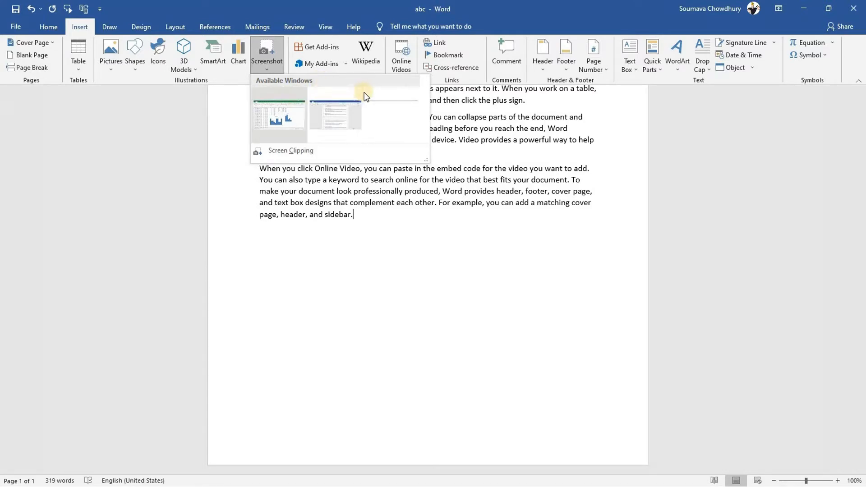
pyautogui.click(292, 149)
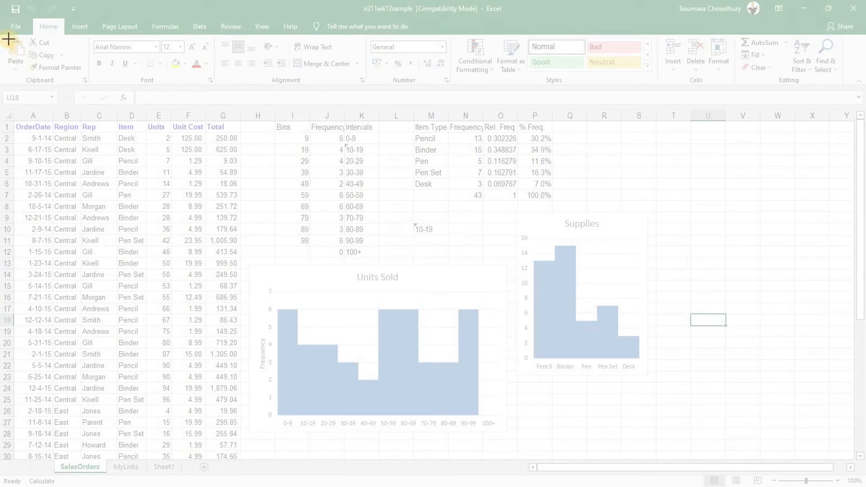
# Clip a region of the Excel sales spreadsheet so it lands below the final paragraph
pyautogui.moveTo(3, 33); pyautogui.dragTo(256, 458)
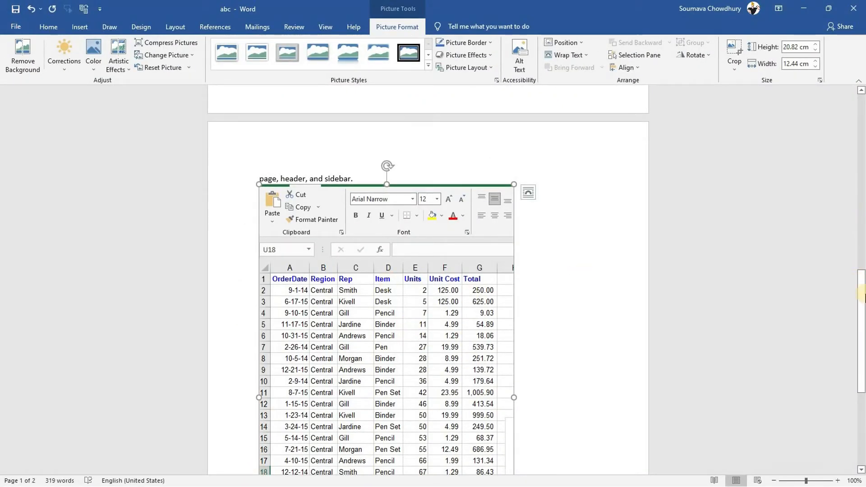
pyautogui.moveTo(861, 294); pyautogui.dragTo(862, 220)
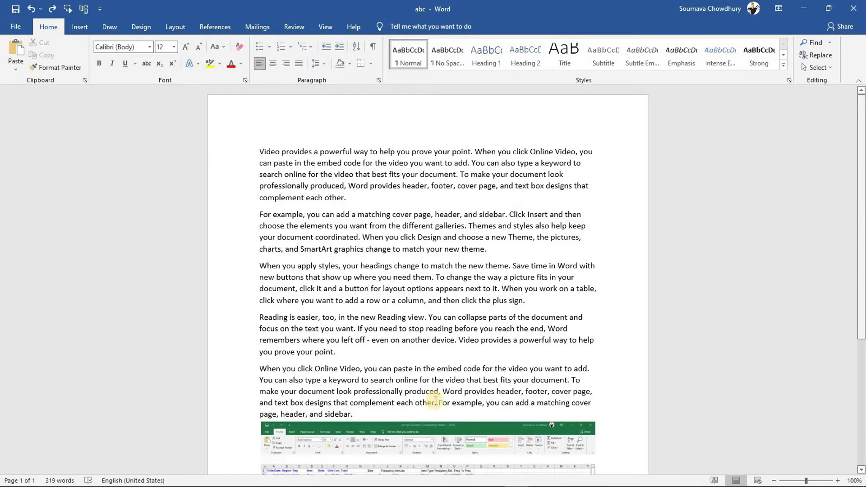
# Send abc.docx by email as an attachment, opening an Outlook message titled abc
pyautogui.click(862, 217)
pyautogui.moveTo(862, 218); pyautogui.dragTo(862, 178)
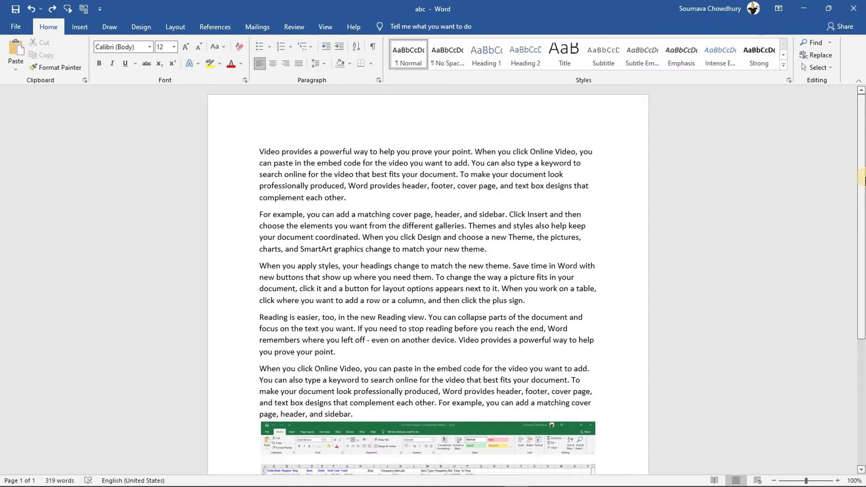
pyautogui.click(18, 27)
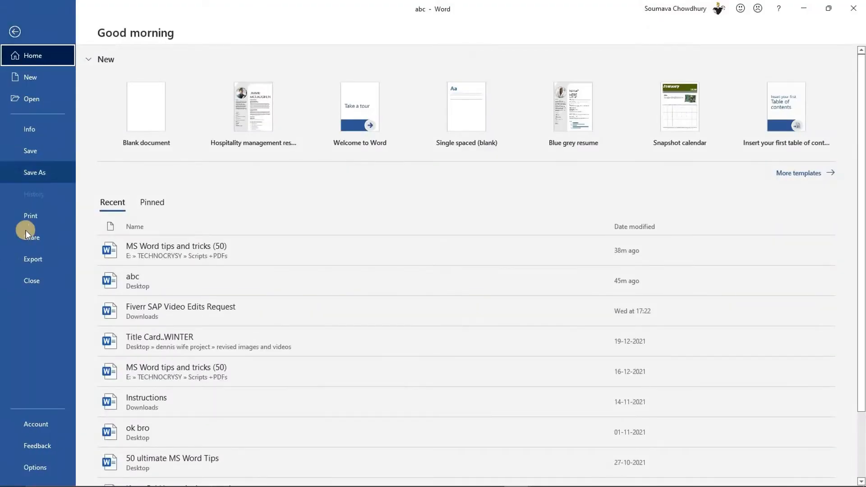
pyautogui.click(32, 235)
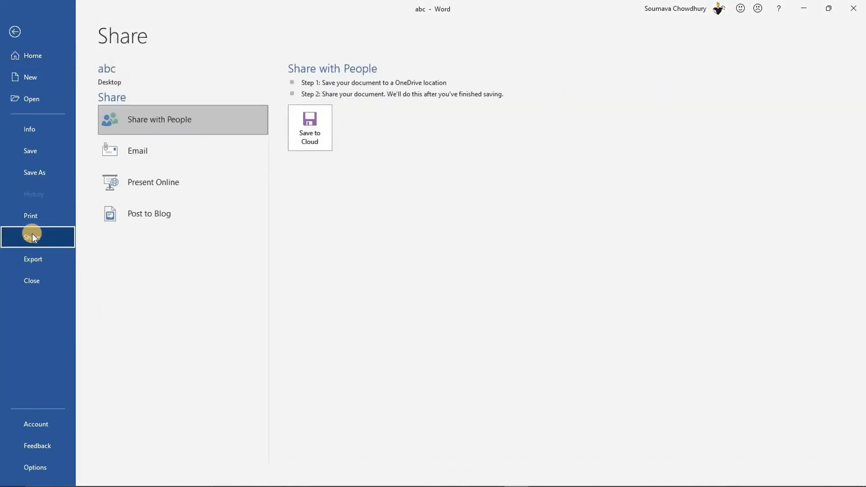
pyautogui.click(159, 156)
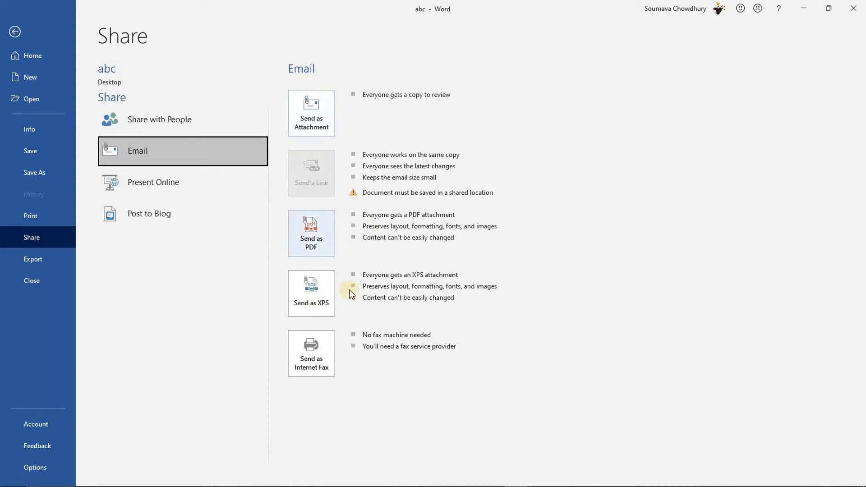
pyautogui.click(321, 110)
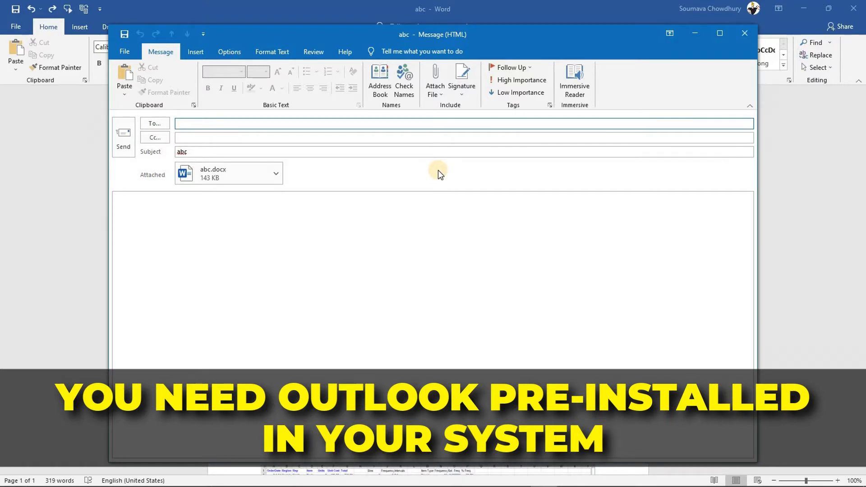
# Nudge the Outlook message window up and left, then close it unsent
pyautogui.moveTo(438, 36)
pyautogui.mouseDown()
pyautogui.moveTo(396, 39)
pyautogui.moveTo(434, 30)
pyautogui.mouseUp()
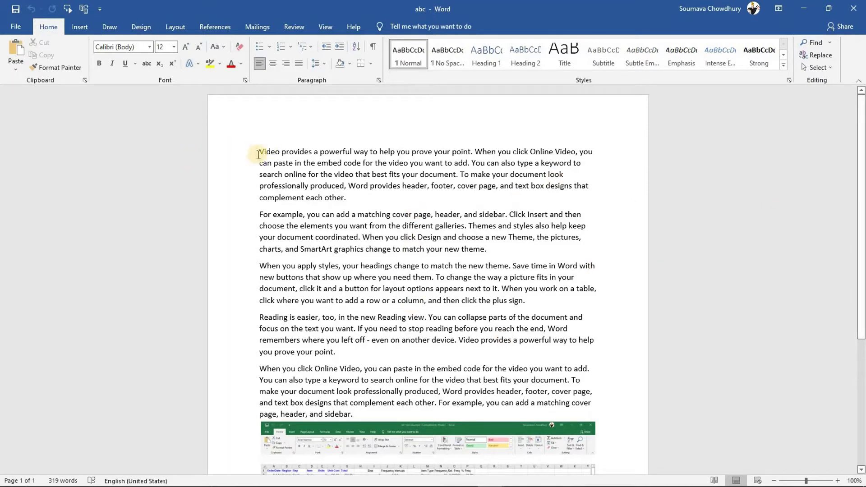
# Cycle the first two sentences through uppercase, lowercase and finally sentence case with Shift+F3
pyautogui.moveTo(381, 160); pyautogui.dragTo(471, 162)
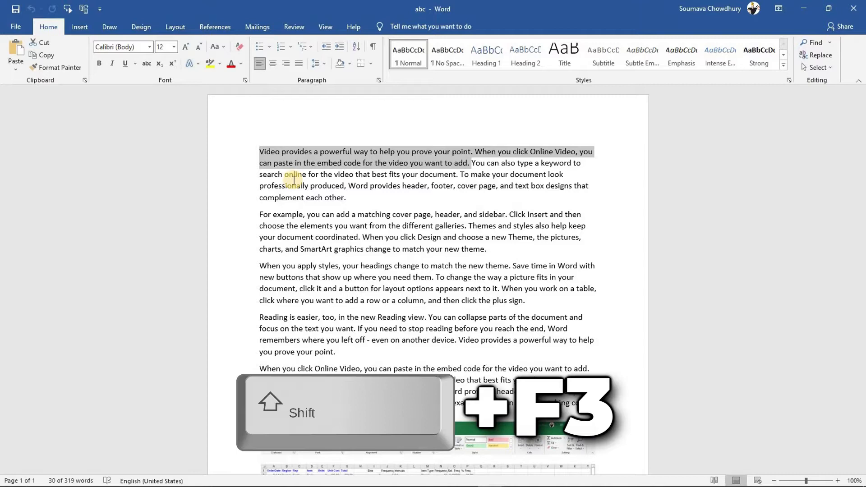
pyautogui.hotkey('shift', 'F3')
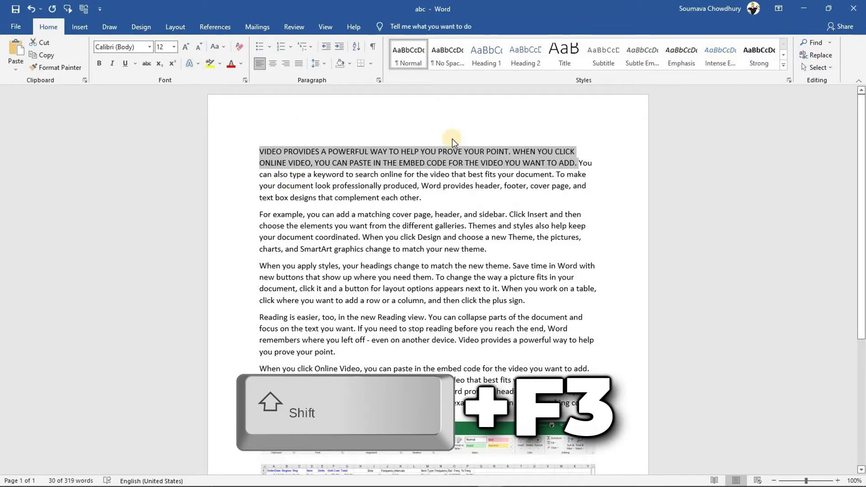
pyautogui.hotkey('shift', 'F3')
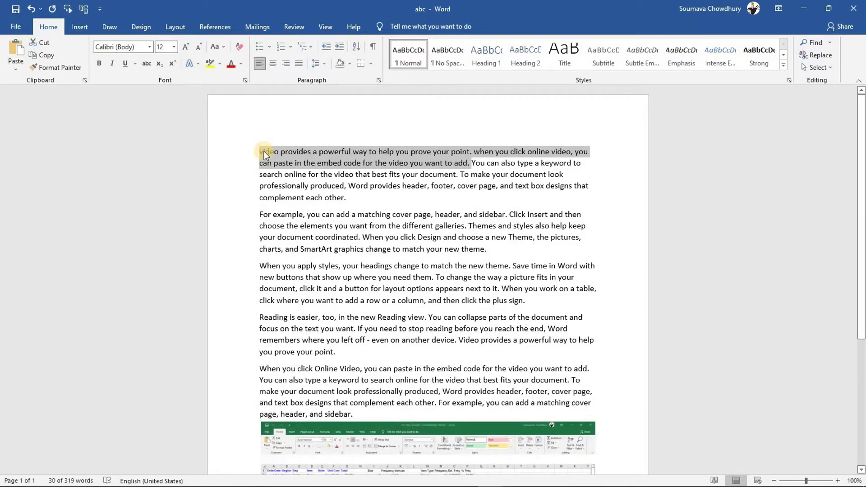
pyautogui.hotkey('shift', 'F3')
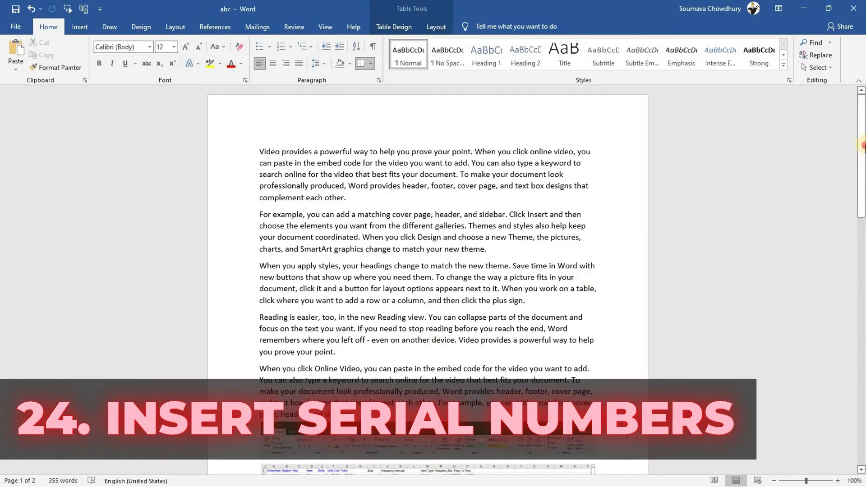
pyautogui.moveTo(861, 207); pyautogui.dragTo(320, 285)
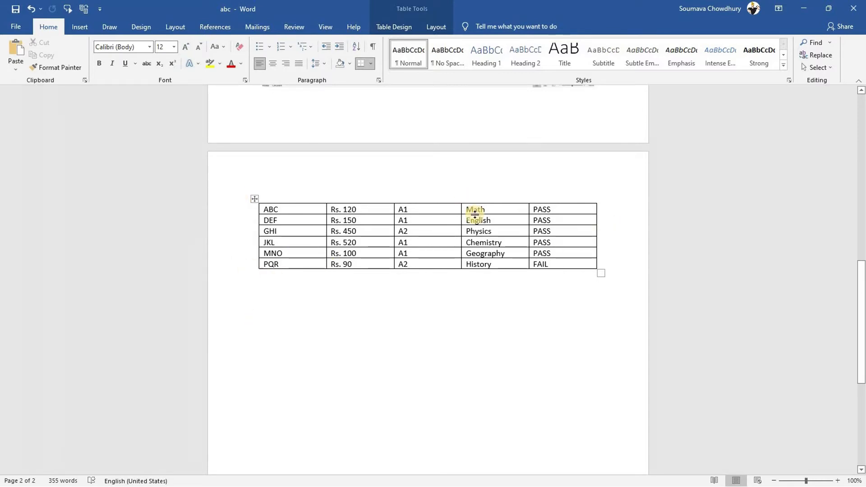
# Insert a column at the table's left and number its six rows 1. to 6
pyautogui.rightClick(297, 233)
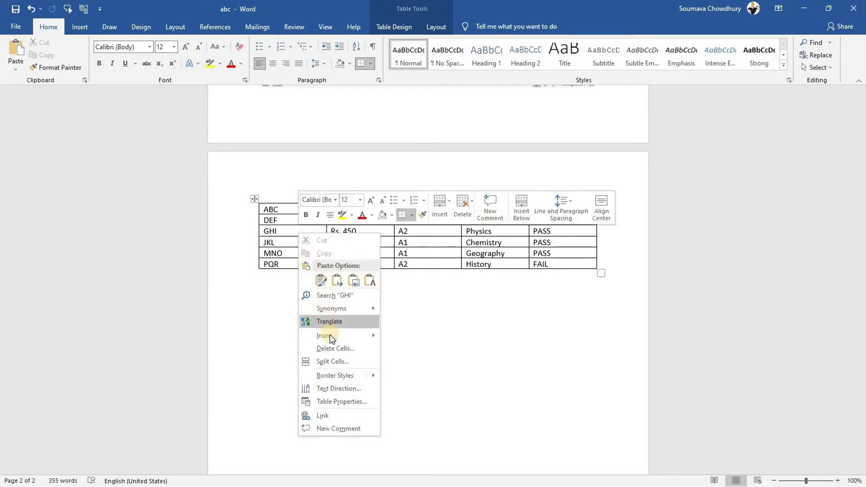
pyautogui.moveTo(329, 334)
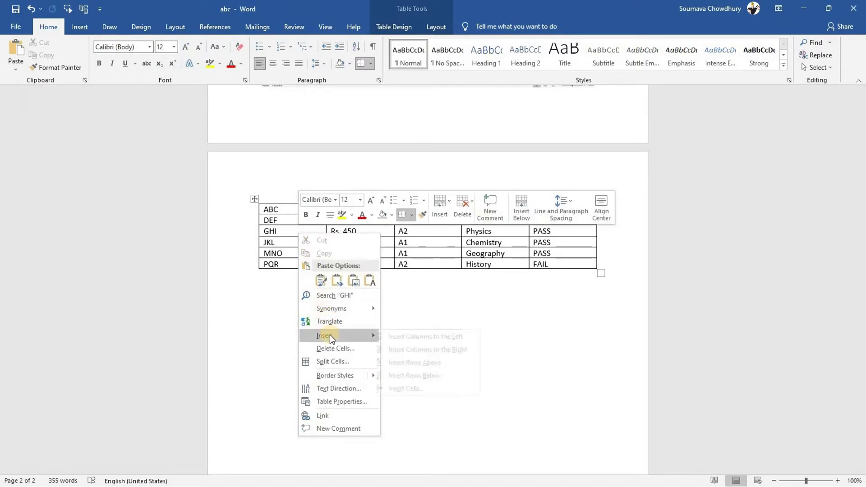
pyautogui.click(435, 335)
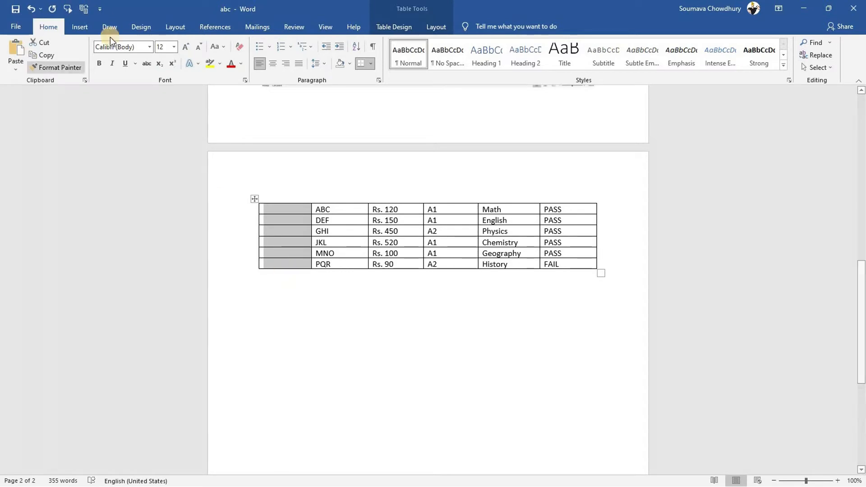
pyautogui.click(278, 46)
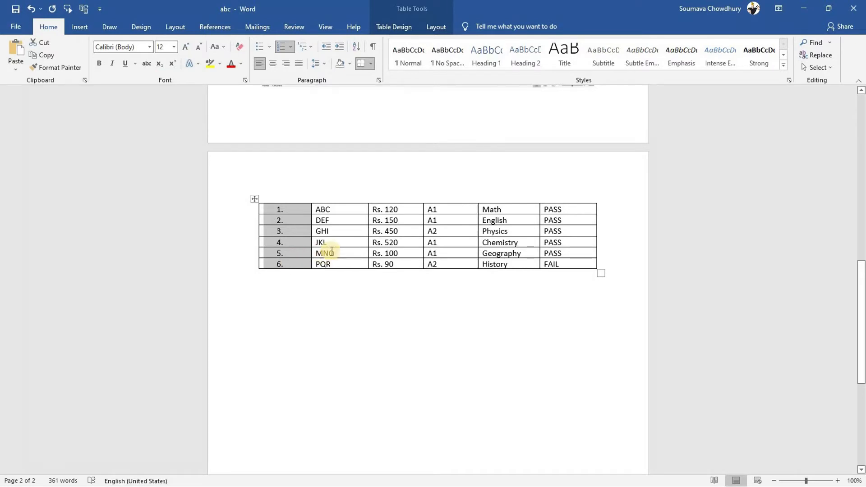
pyautogui.click(353, 251)
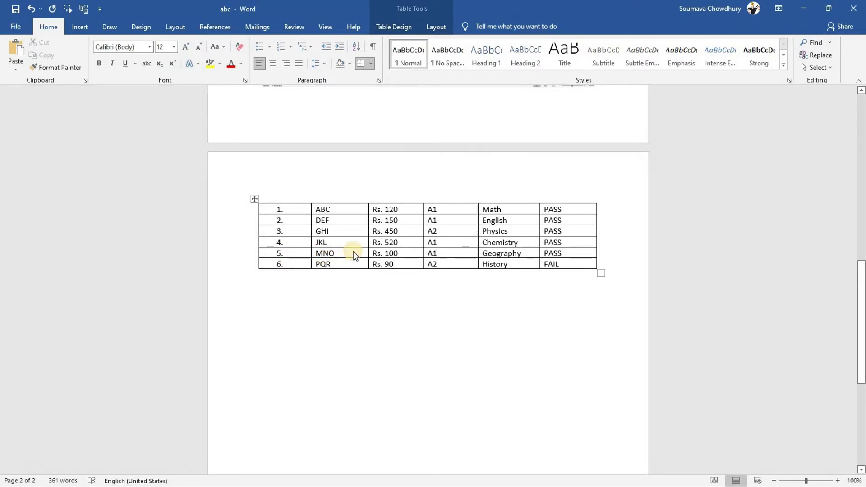
pyautogui.rightClick(353, 251)
pyautogui.click(394, 367)
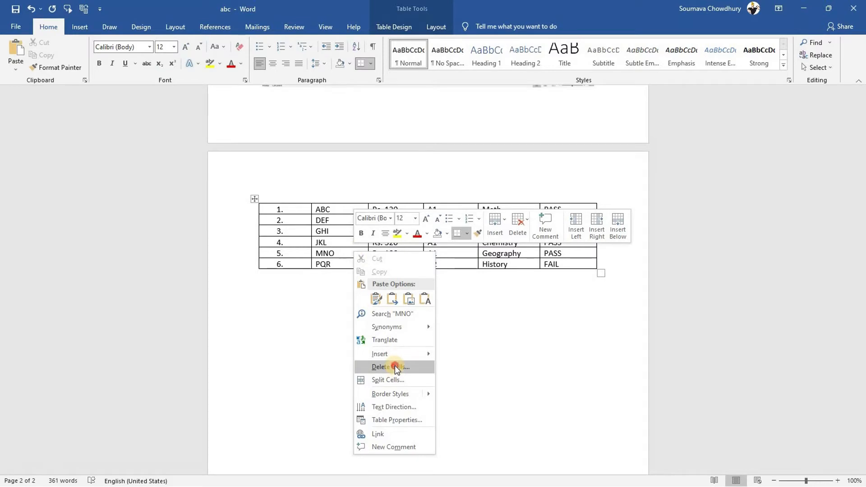
pyautogui.click(416, 239)
pyautogui.click(409, 265)
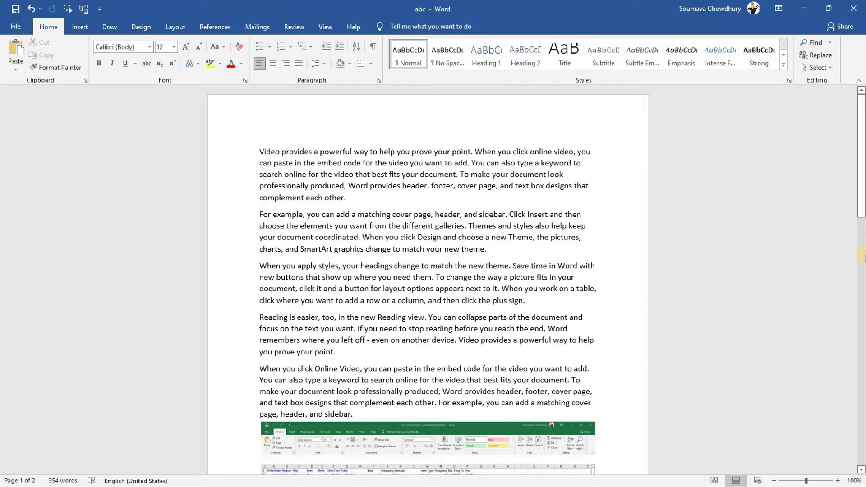
pyautogui.moveTo(861, 147)
pyautogui.mouseDown()
pyautogui.moveTo(862, 262)
pyautogui.moveTo(862, 131)
pyautogui.mouseUp()
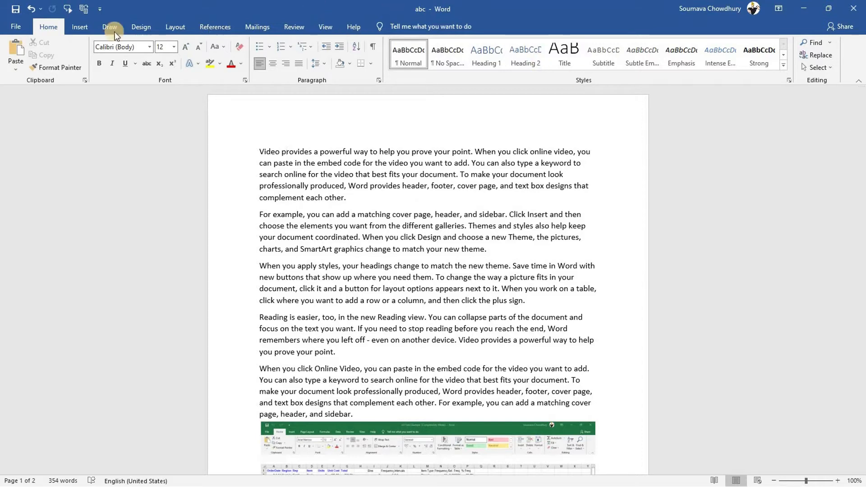
# Add the Blank header design with its [Type here] placeholder to the abc document
pyautogui.click(83, 30)
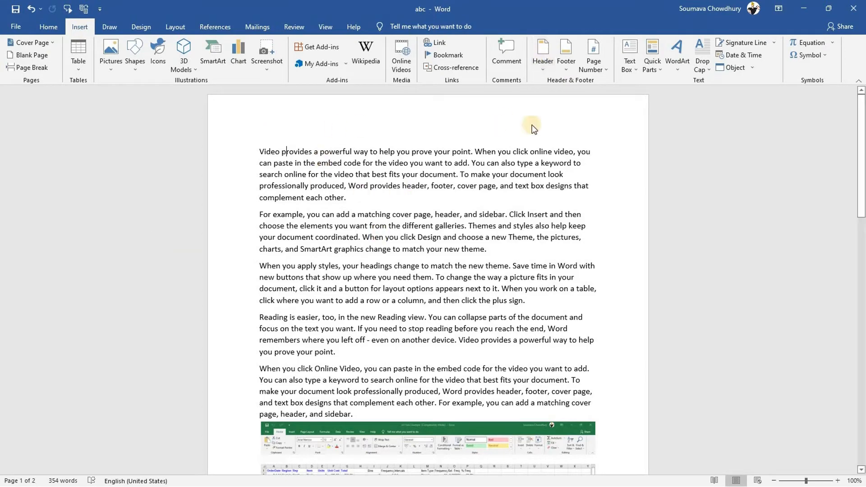
pyautogui.click(541, 50)
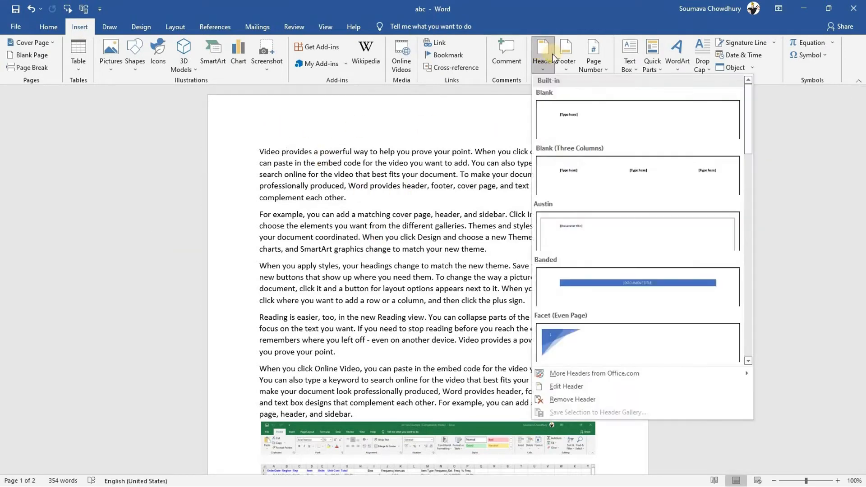
pyautogui.click(597, 116)
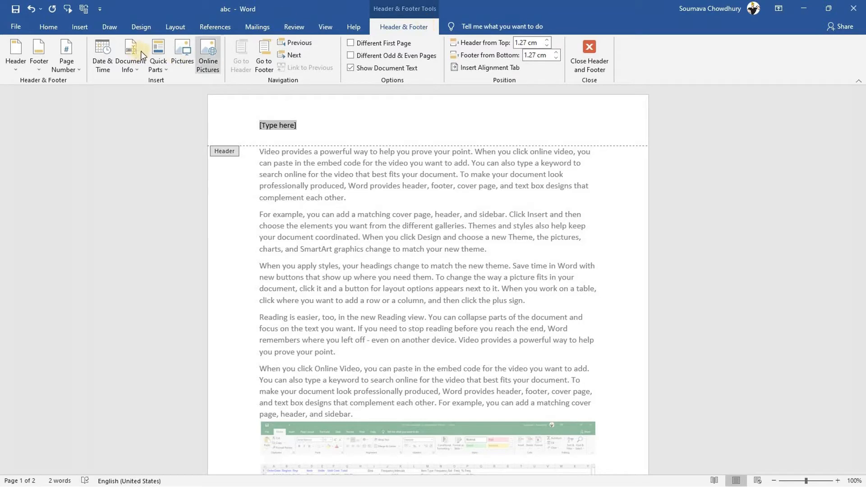
# Put the file path C:\Users\admin\Desktop\abc.docx in the header and close header editing
pyautogui.click(135, 63)
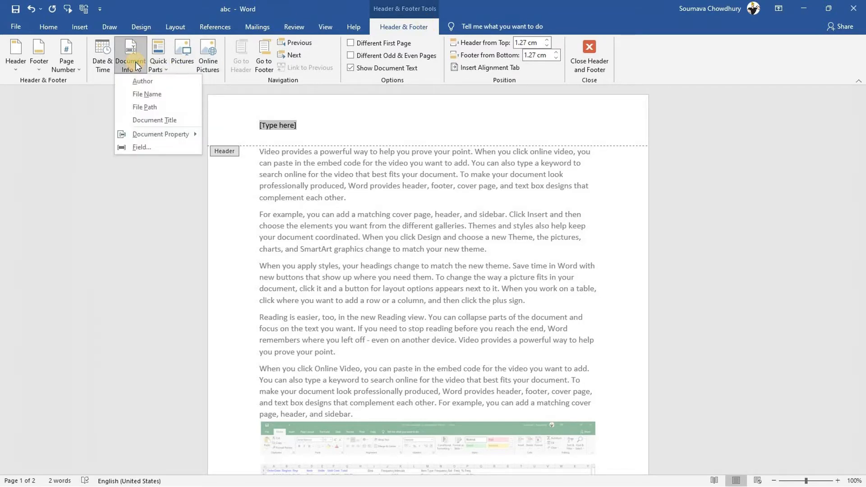
pyautogui.click(147, 107)
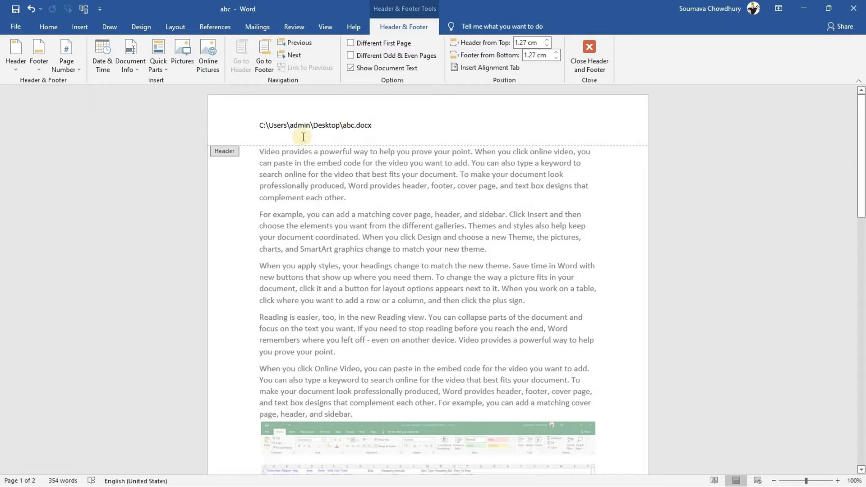
pyautogui.click(587, 52)
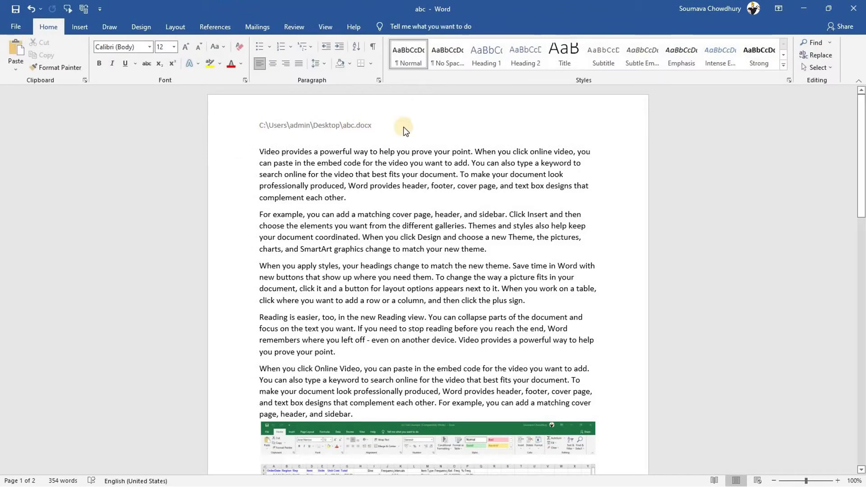
pyautogui.moveTo(861, 131); pyautogui.dragTo(861, 271)
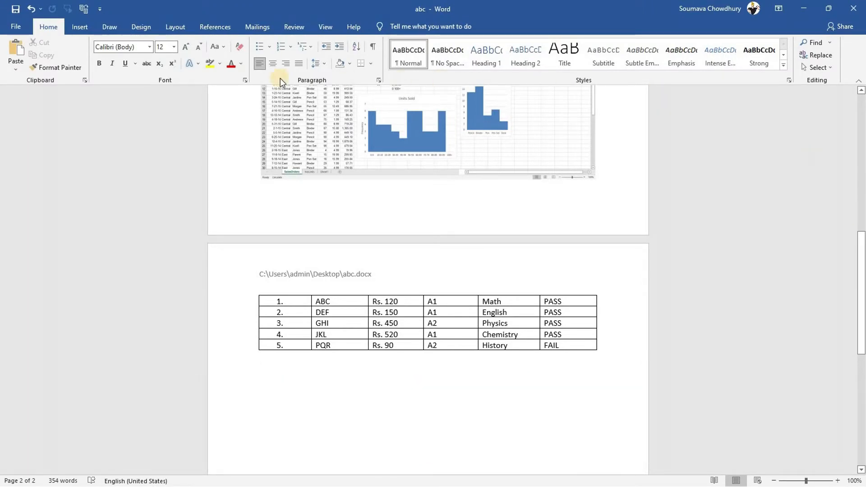
# Insert the date below the table in the long 'Sunday, January 9, 2022' format
pyautogui.click(94, 26)
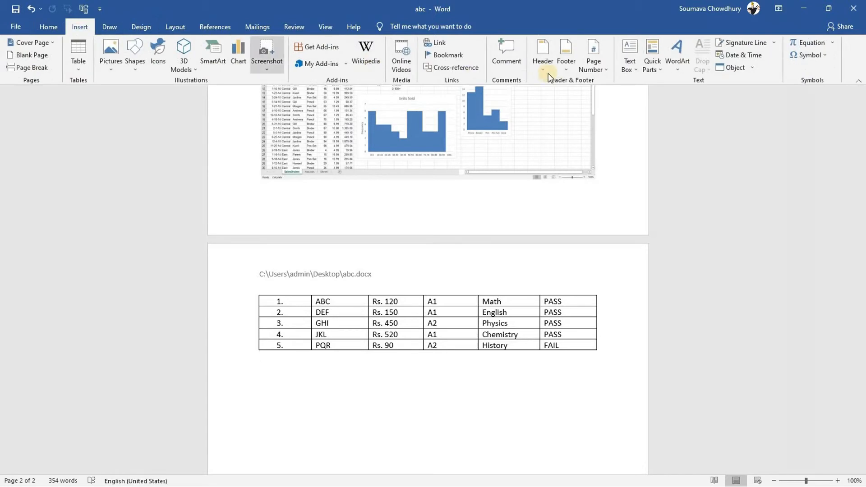
pyautogui.click(741, 57)
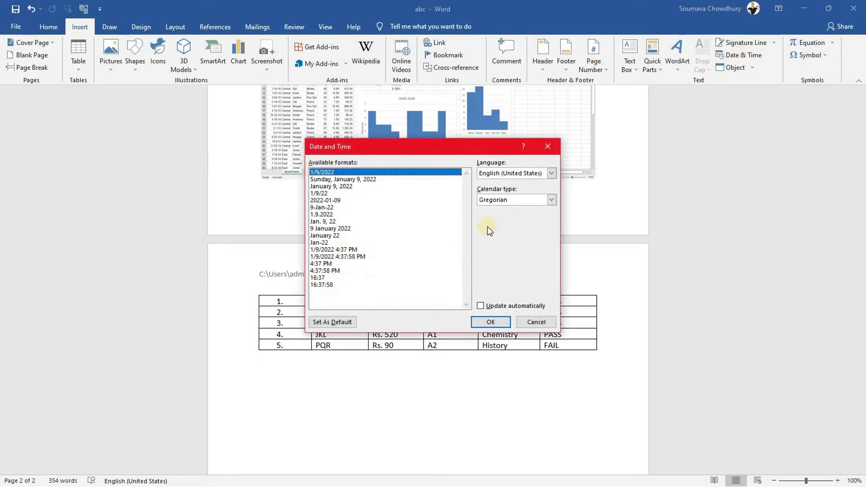
pyautogui.click(340, 180)
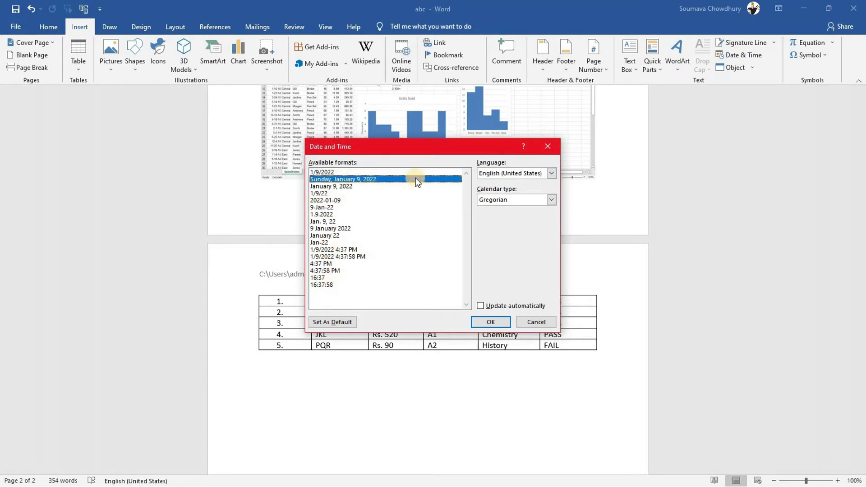
pyautogui.click(494, 323)
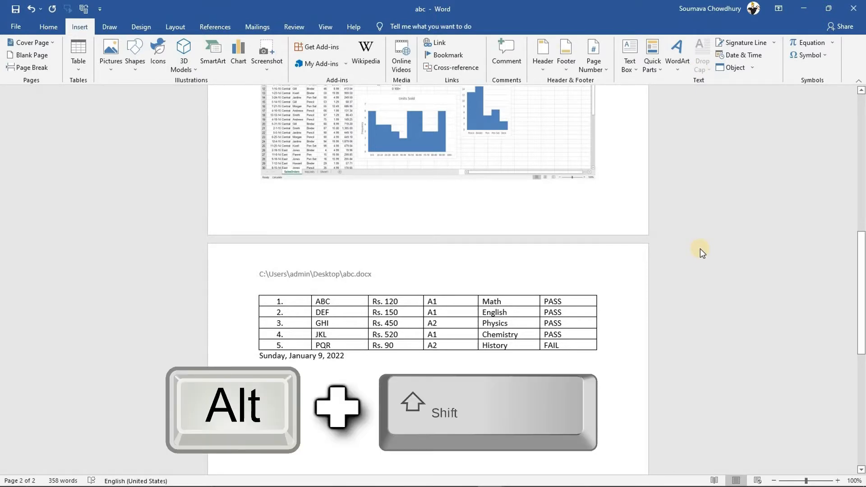
# Add the short date 1/9/2022 and the time 4:51 PM on separate lines with Alt+Shift+D and Alt+Shift+T
pyautogui.hotkey('alt', 'shift', 'd')
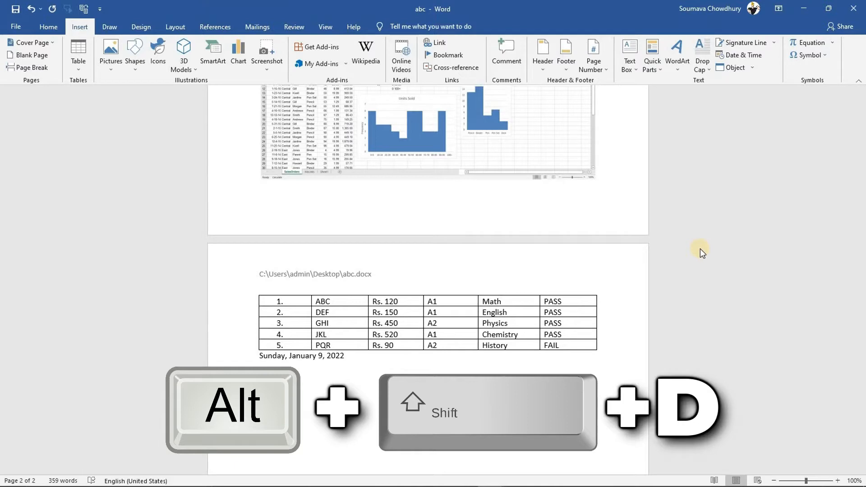
pyautogui.press('Return')
pyautogui.hotkey('alt', 'shift', 'd')
pyautogui.press('Return')
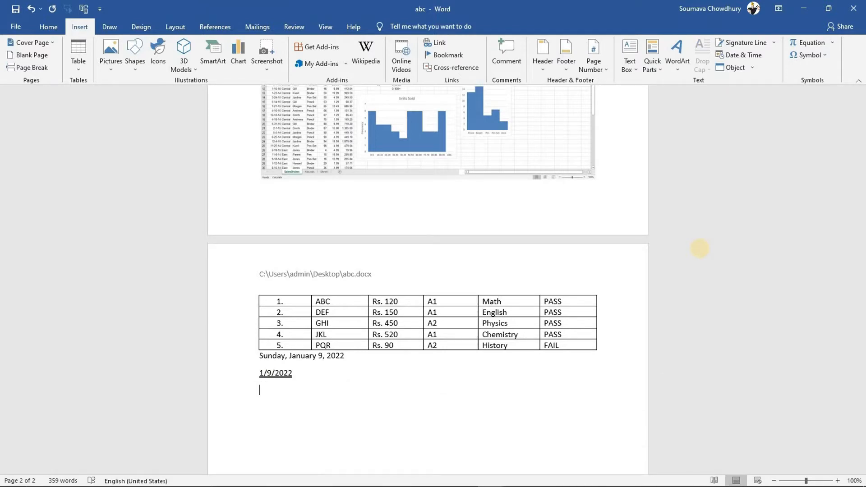
pyautogui.hotkey('alt', 'shift', 't')
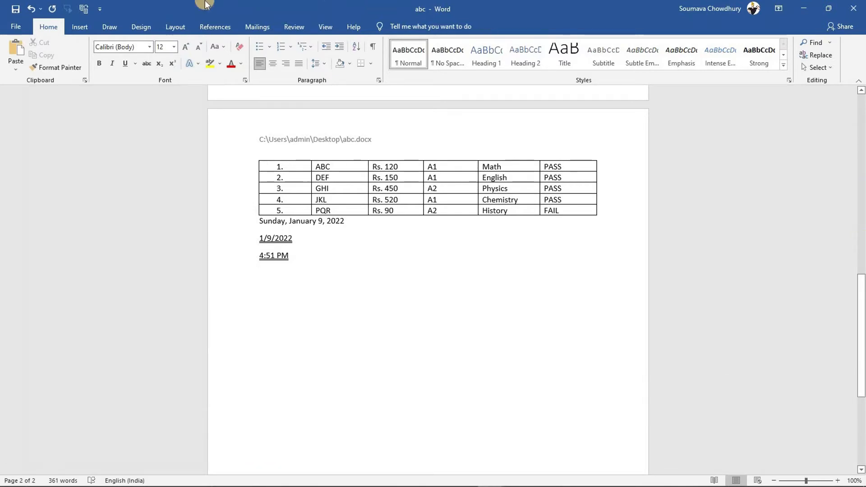
pyautogui.click(74, 29)
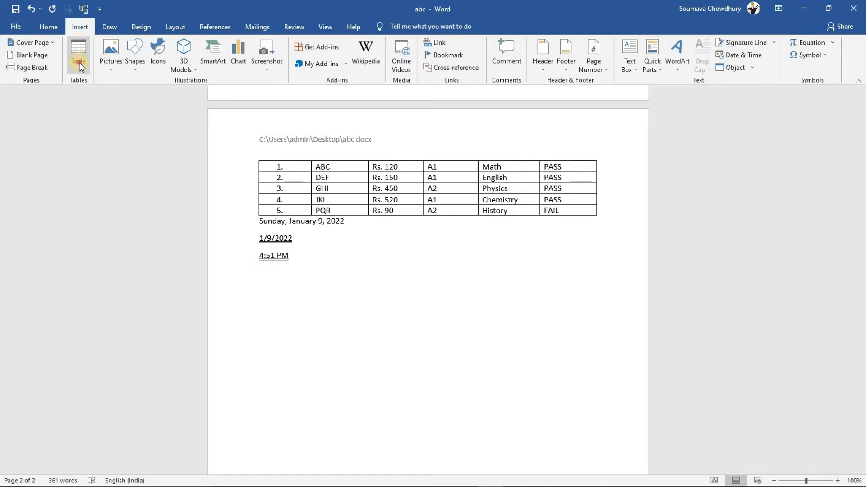
# Type a plus-and-dash line below 4:51 PM to auto-create a three-column table
pyautogui.click(80, 63)
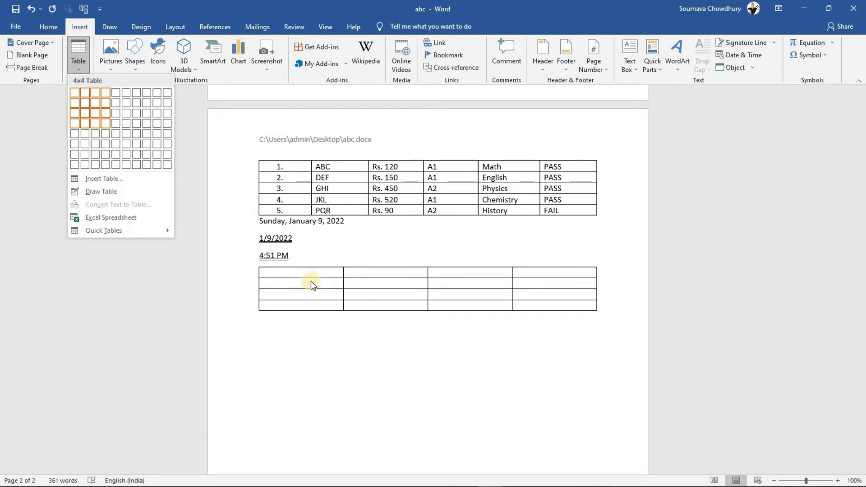
pyautogui.click(279, 281)
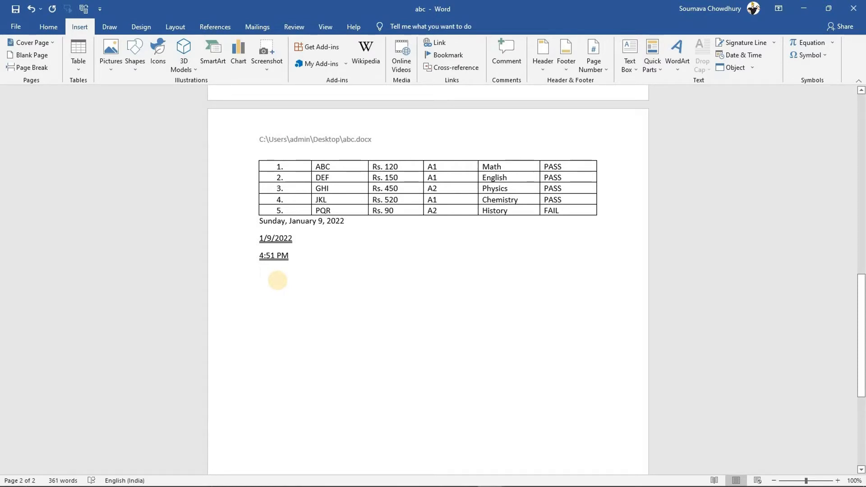
pyautogui.write('+---')
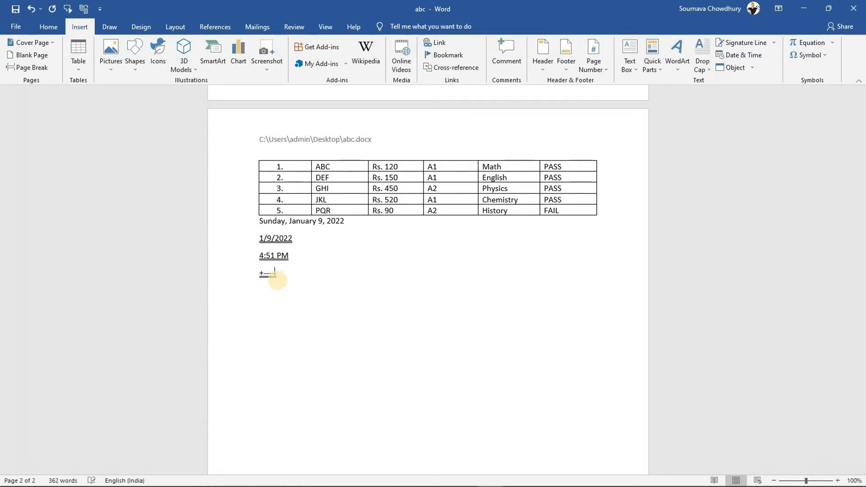
pyautogui.write('------------------------------------------------------------------------------------')
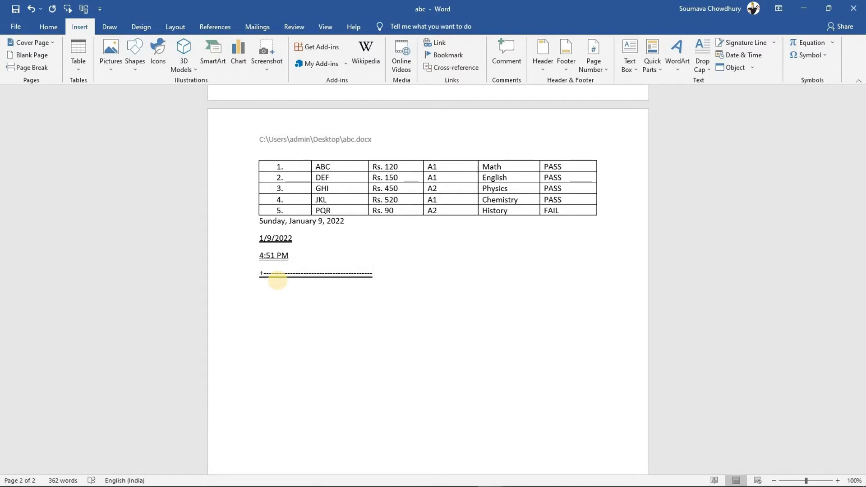
pyautogui.write('+--------------------------------------------------')
pyautogui.write('+--------------')
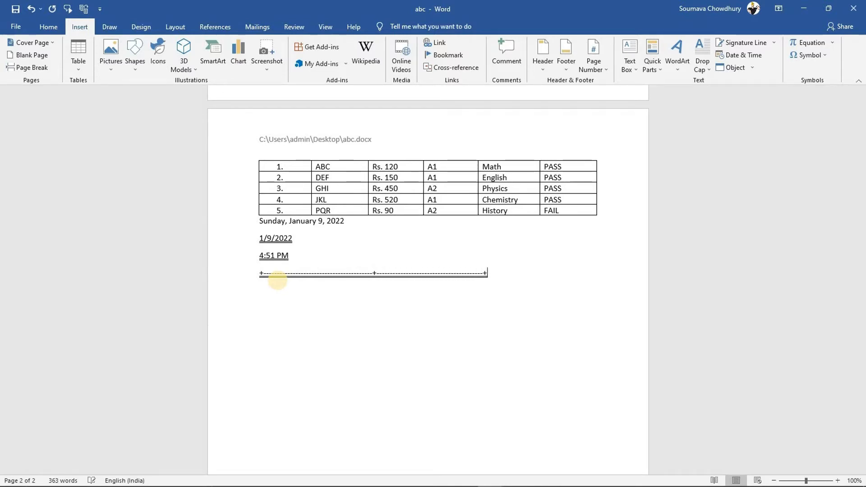
pyautogui.write('---------------------------------+')
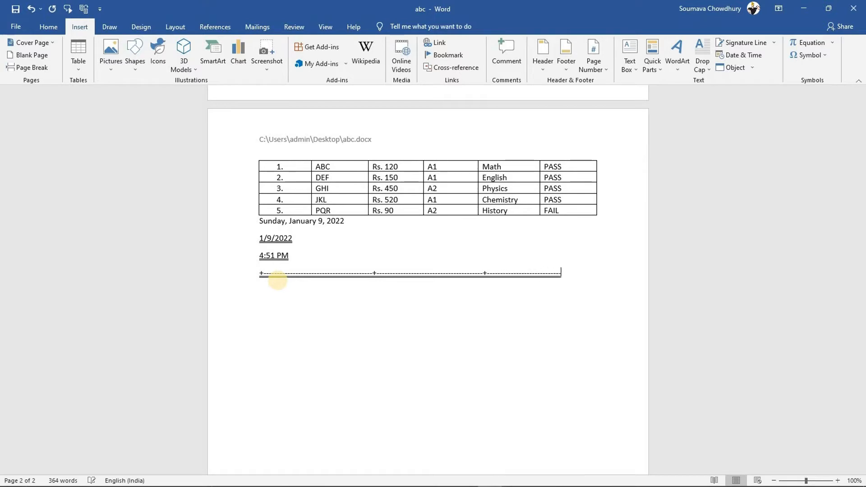
pyautogui.press('Return')
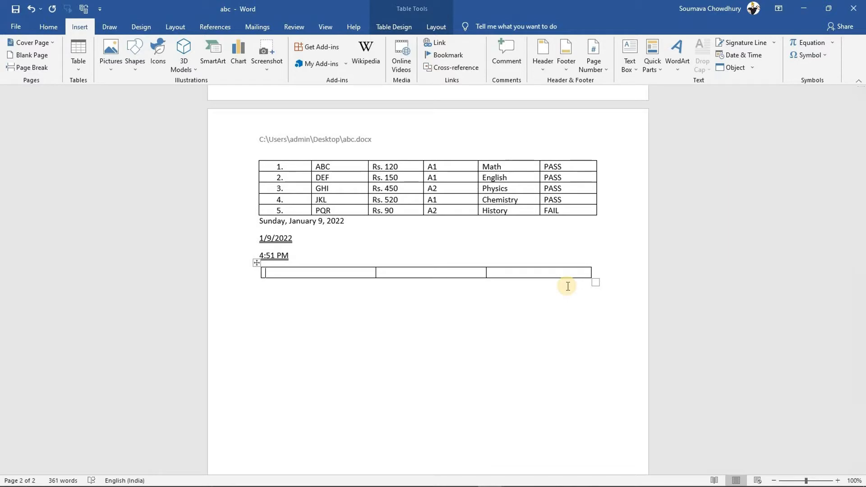
# Drag the table's bottom-right handle down to make its row taller, then start a new blank document
pyautogui.rightClick(315, 272)
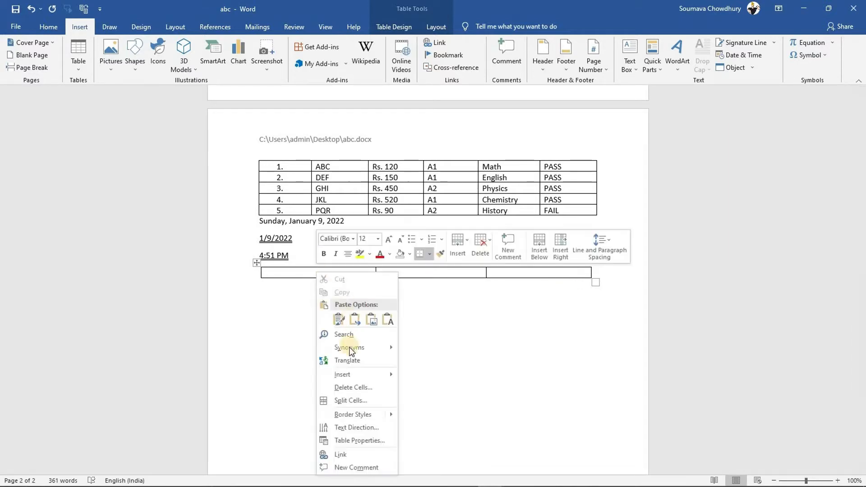
pyautogui.moveTo(361, 374)
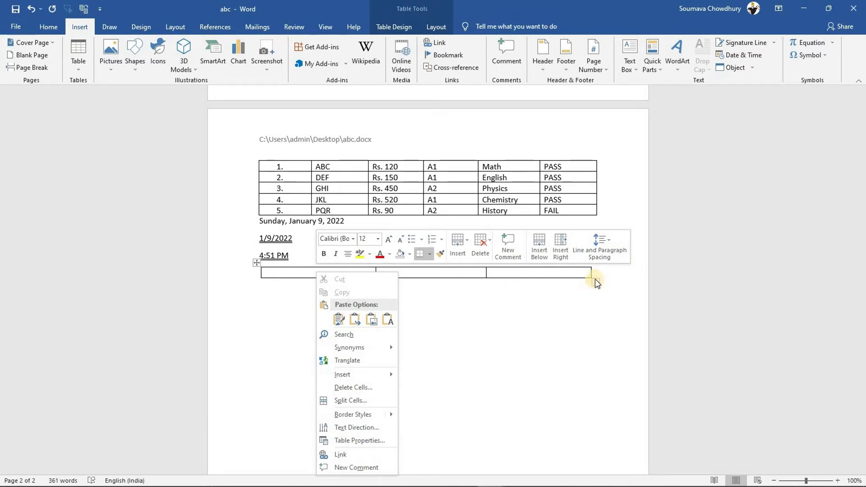
pyautogui.press('Escape')
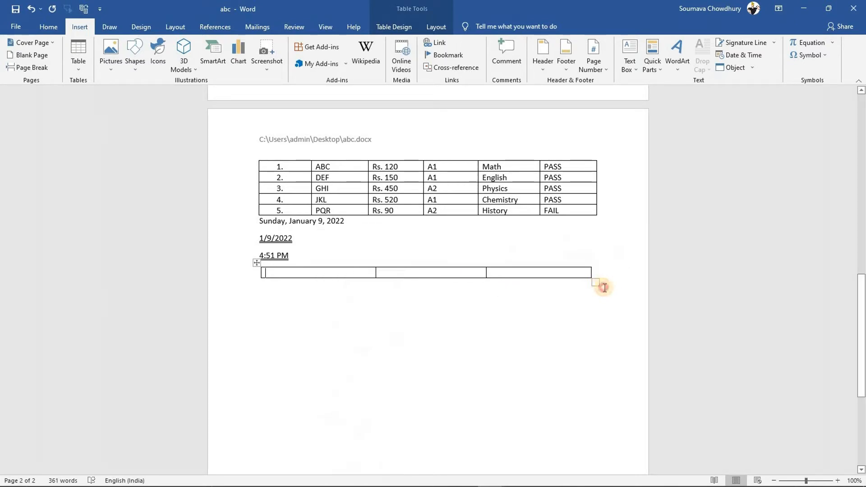
pyautogui.moveTo(596, 282); pyautogui.dragTo(591, 300)
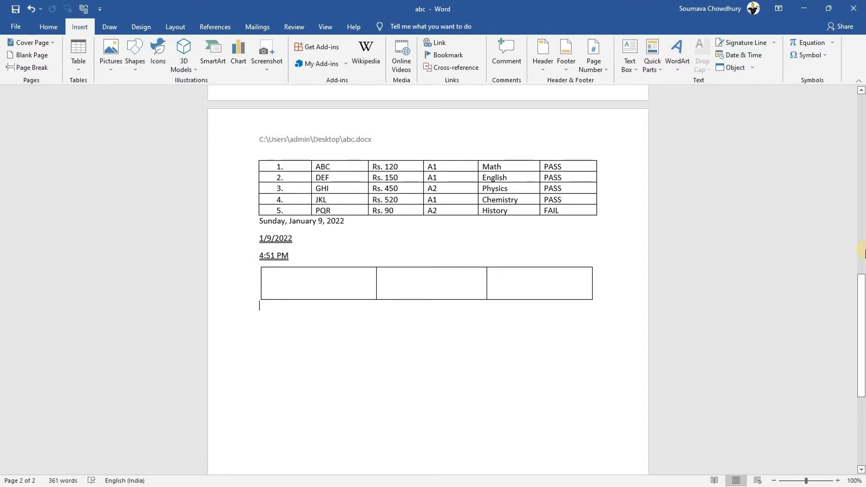
pyautogui.hotkey('ctrl', 'n')
pyautogui.hotkey('ctrl', 'n')
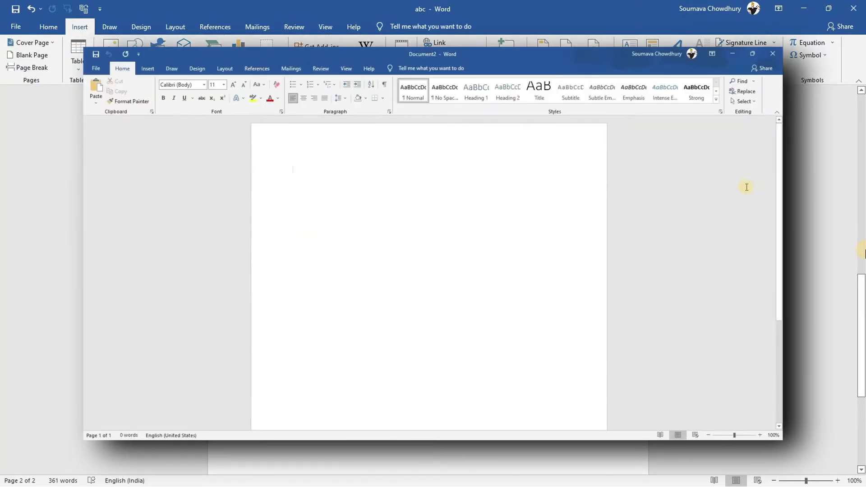
# In Outline view, insert Desktop's Doc1.pdf as a subdocument, converting it to editable text
pyautogui.click(346, 68)
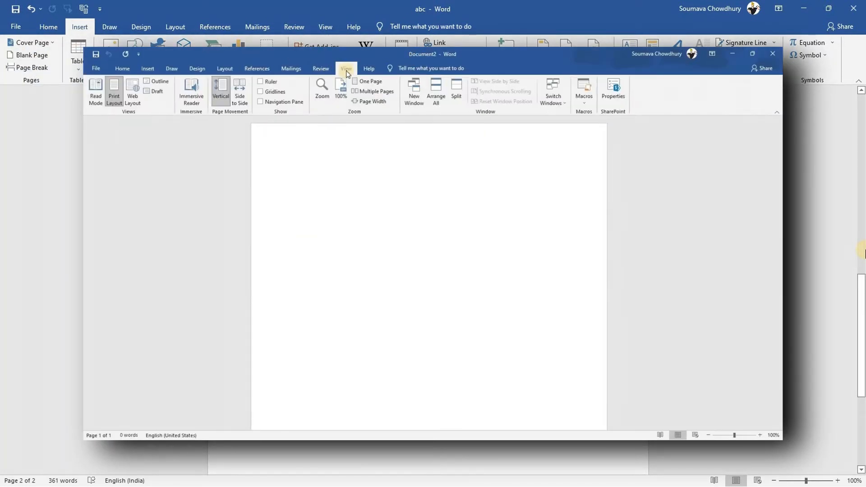
pyautogui.click(156, 82)
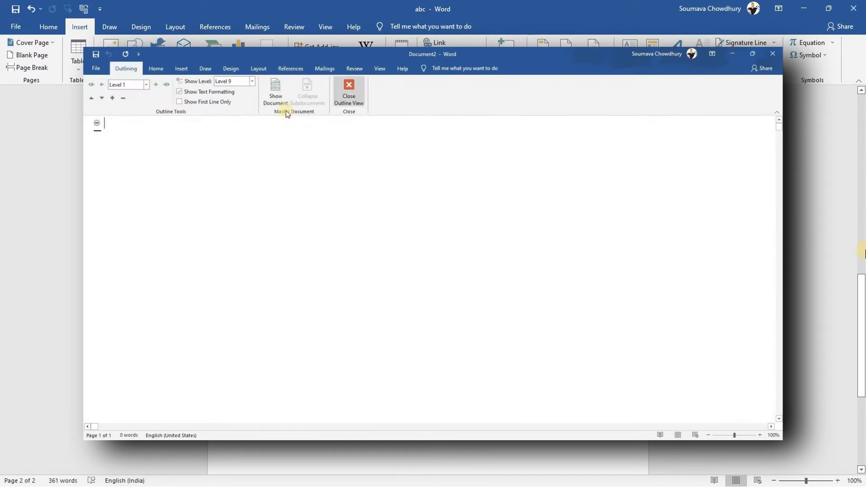
pyautogui.click(276, 93)
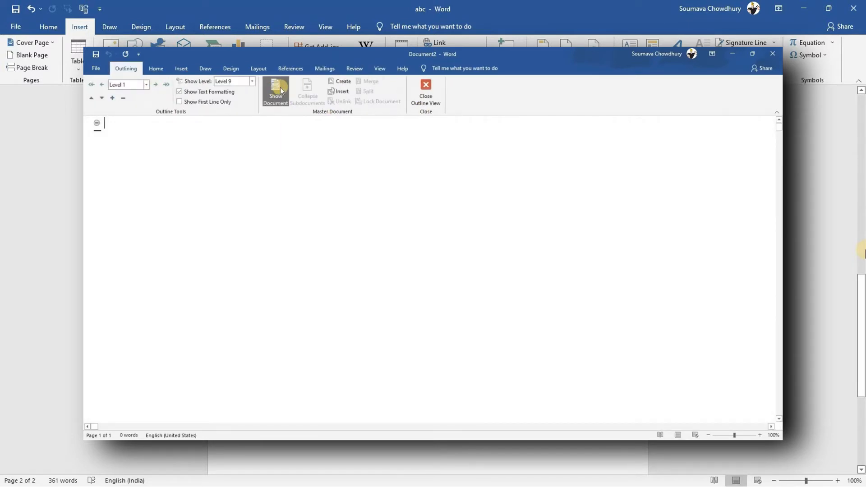
pyautogui.click(339, 92)
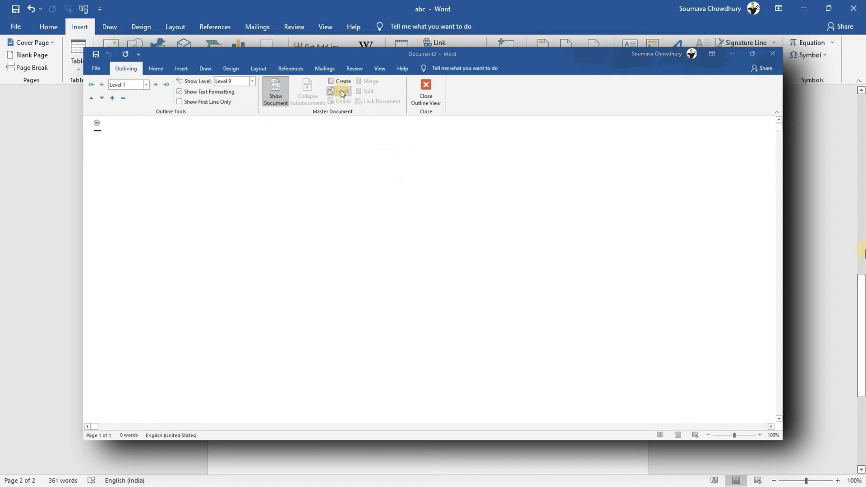
pyautogui.click(142, 100)
pyautogui.click(286, 121)
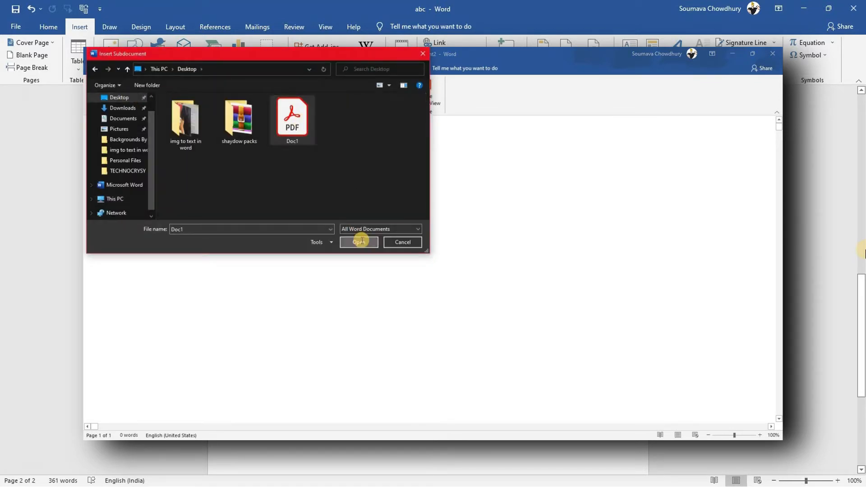
pyautogui.click(358, 242)
pyautogui.click(400, 278)
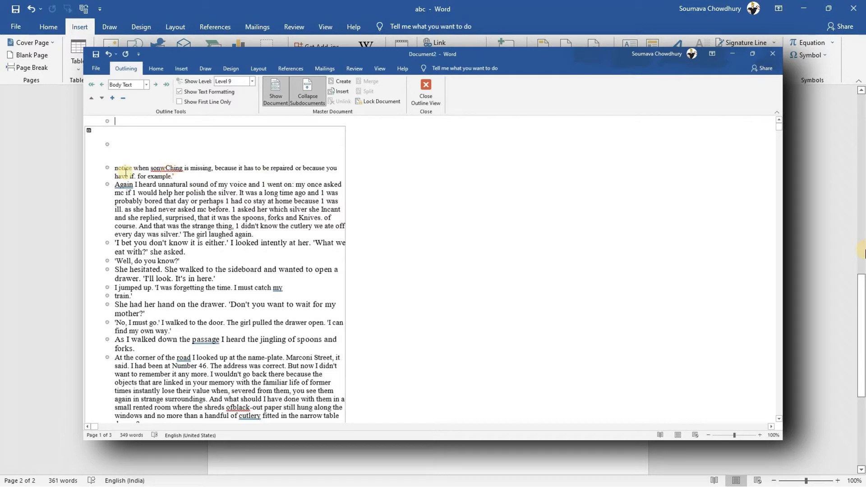
# Close Outline view, delete the Snapshots banner picture at the page top, and zoom to 80%
pyautogui.rightClick(179, 169)
pyautogui.click(197, 175)
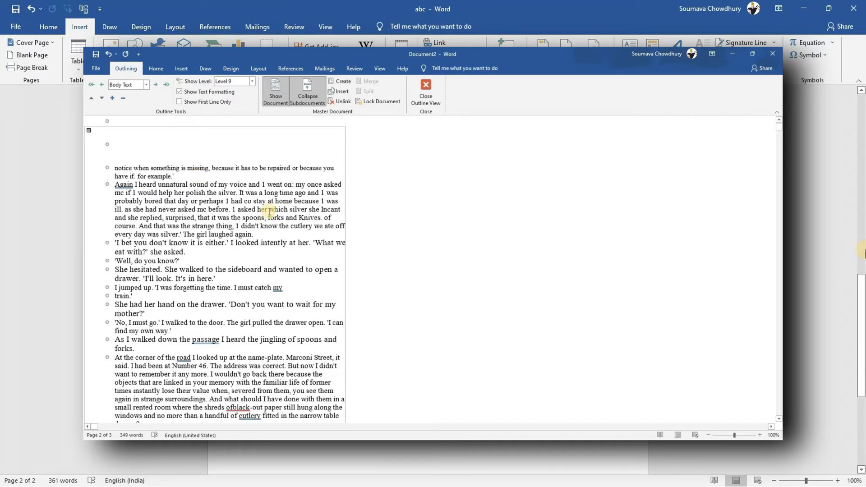
pyautogui.click(427, 86)
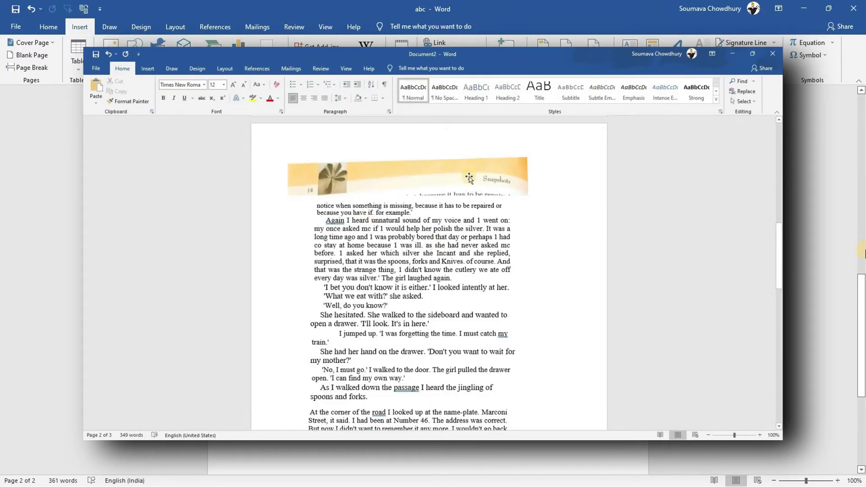
pyautogui.click(430, 181)
pyautogui.press('Delete')
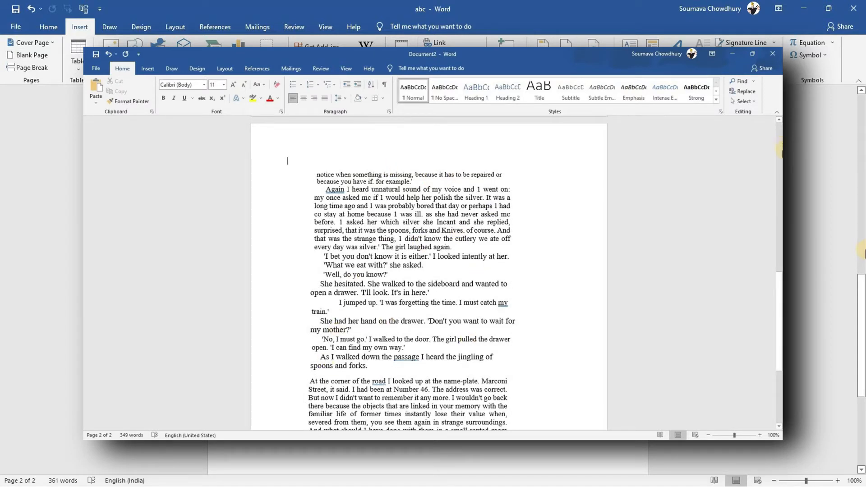
pyautogui.click(707, 434)
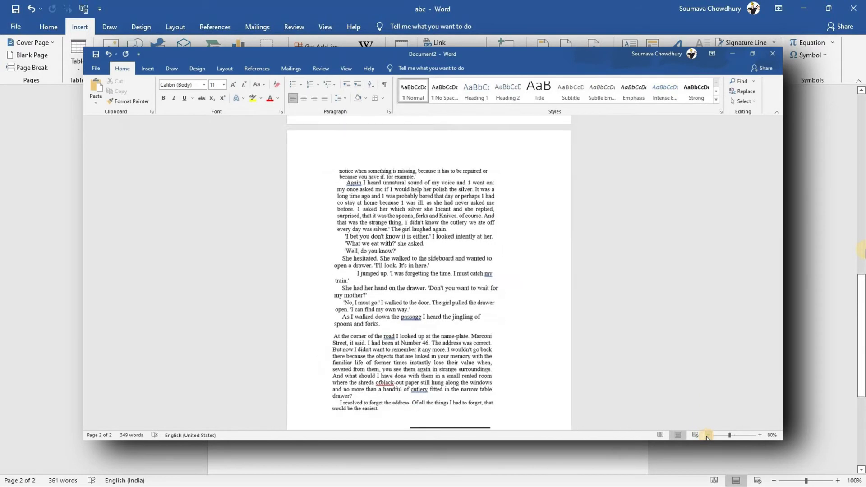
pyautogui.click(707, 434)
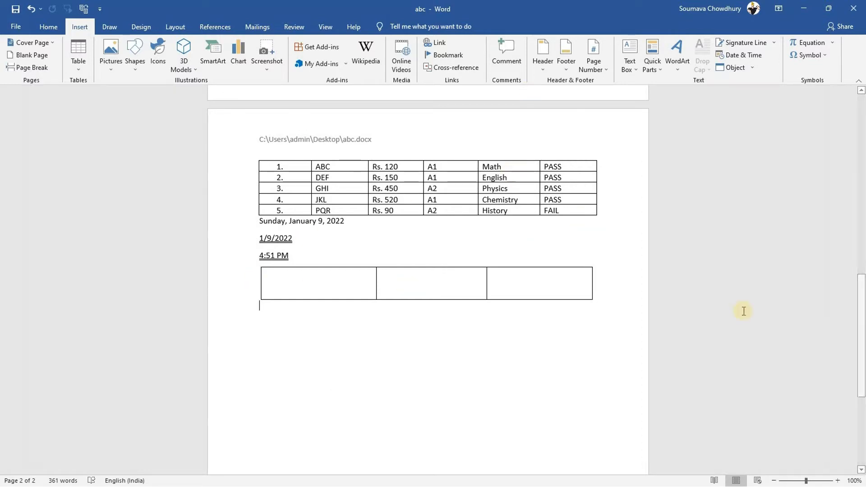
# Save abc to the Desktop as abc.pdf with the PDF file format
pyautogui.moveTo(861, 345); pyautogui.dragTo(861, 202)
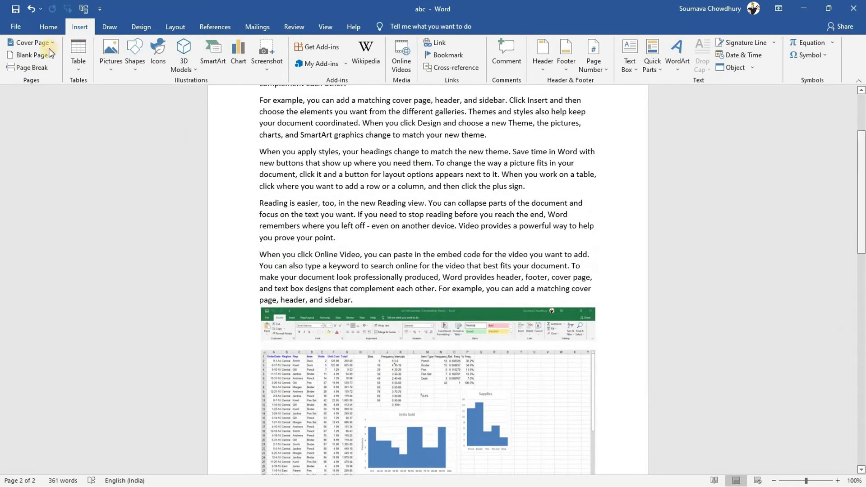
pyautogui.click(18, 22)
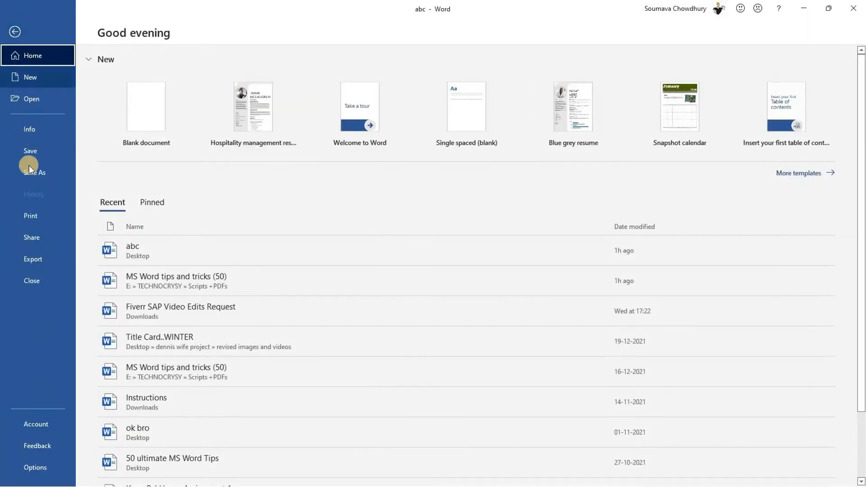
pyautogui.click(29, 173)
pyautogui.click(132, 212)
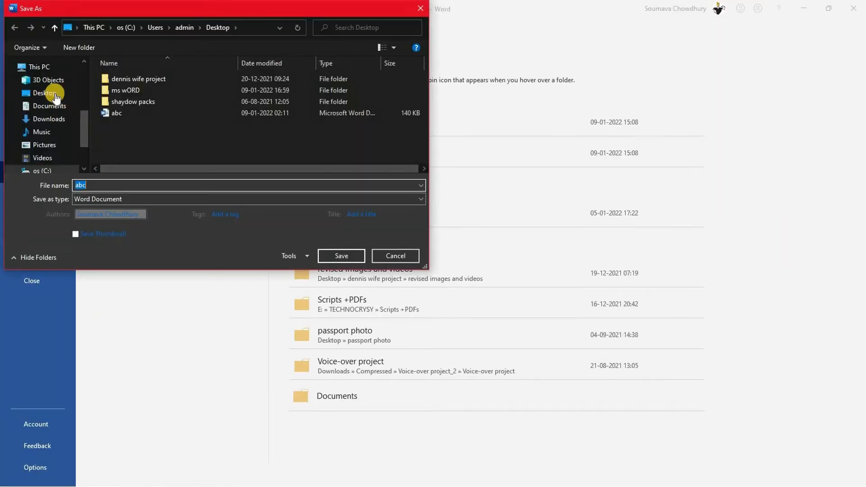
pyautogui.click(50, 93)
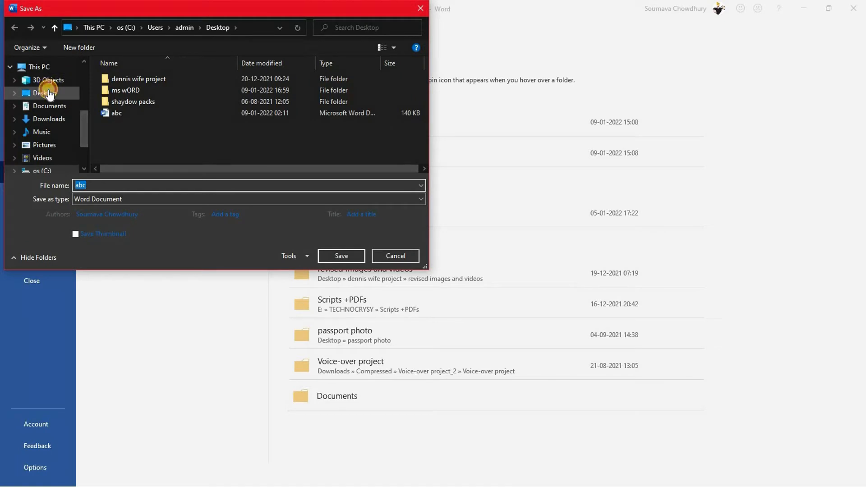
pyautogui.click(131, 195)
pyautogui.click(94, 269)
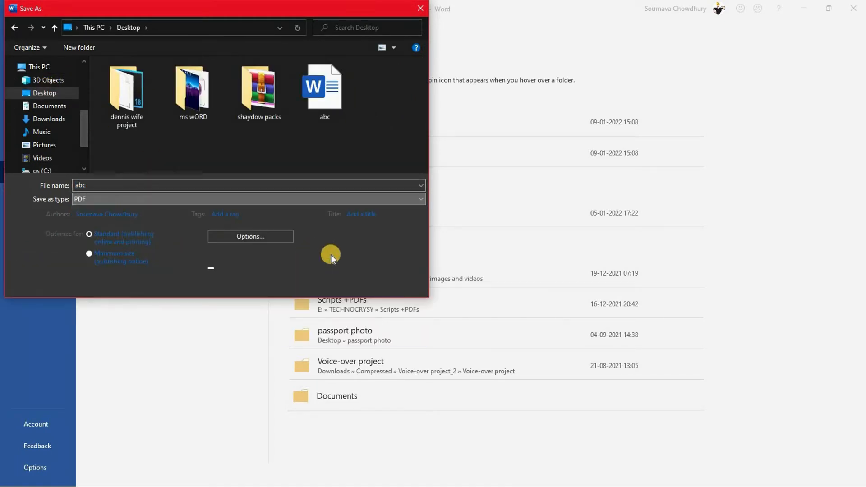
pyautogui.click(341, 282)
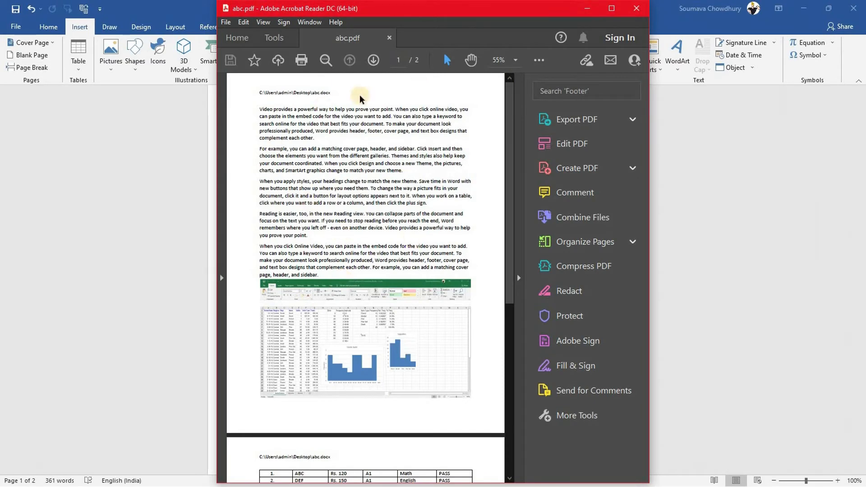
# Scroll through the two pages of abc.pdf in Acrobat Reader, then close it
pyautogui.scroll(-5, 516, 235)
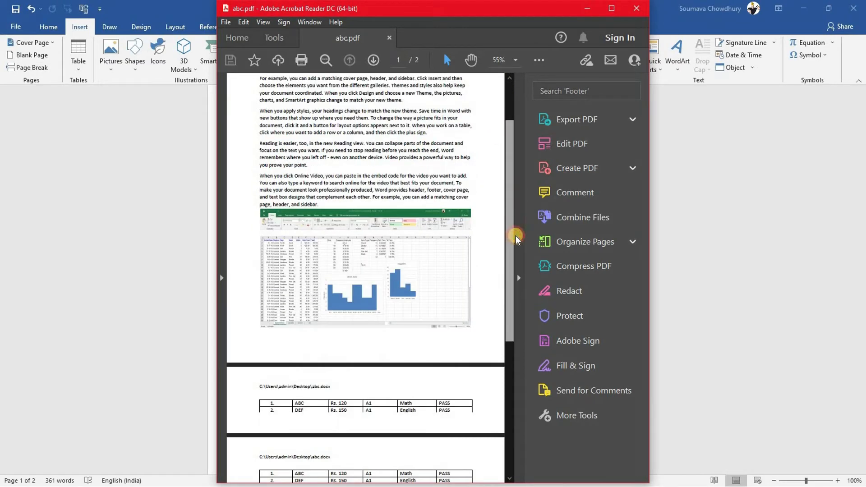
pyautogui.scroll(5, 516, 141)
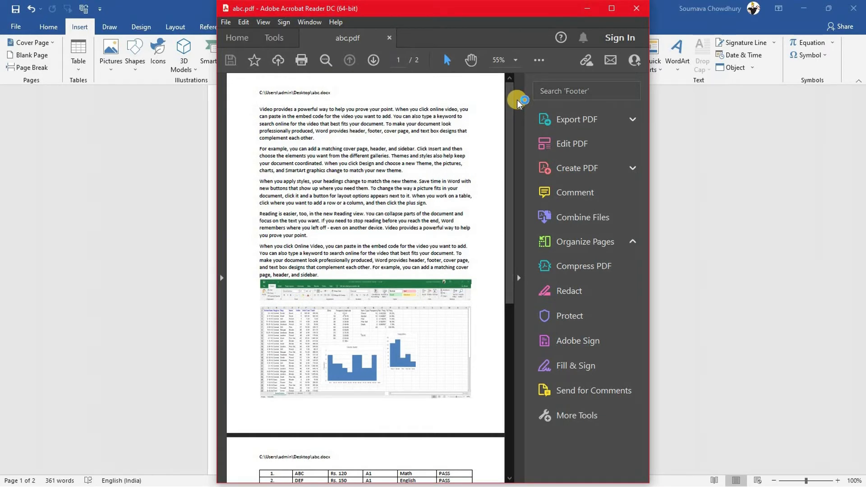
pyautogui.click(631, 7)
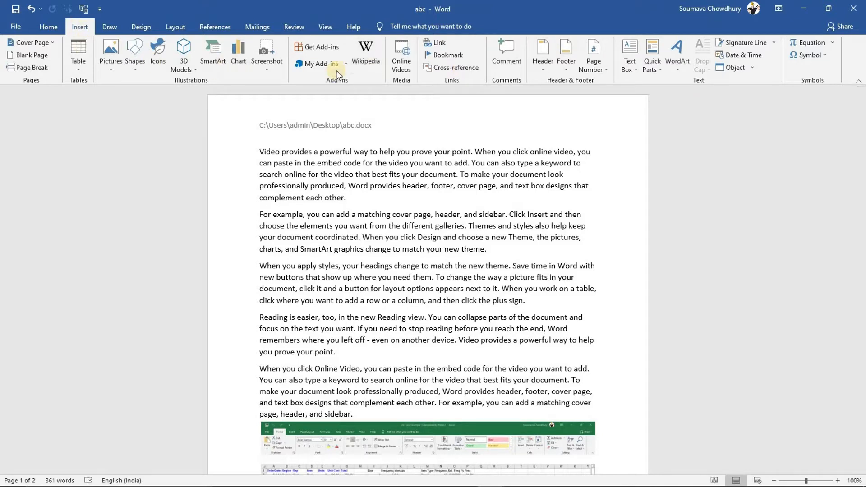
pyautogui.click(321, 46)
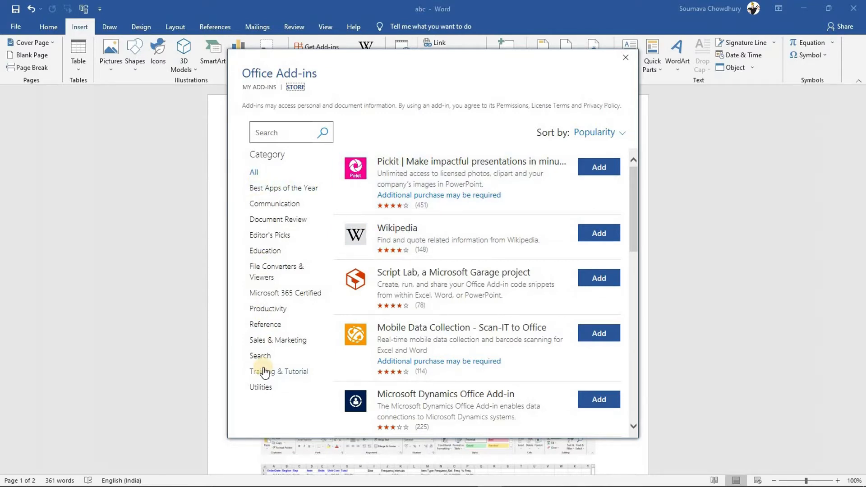
pyautogui.click(260, 87)
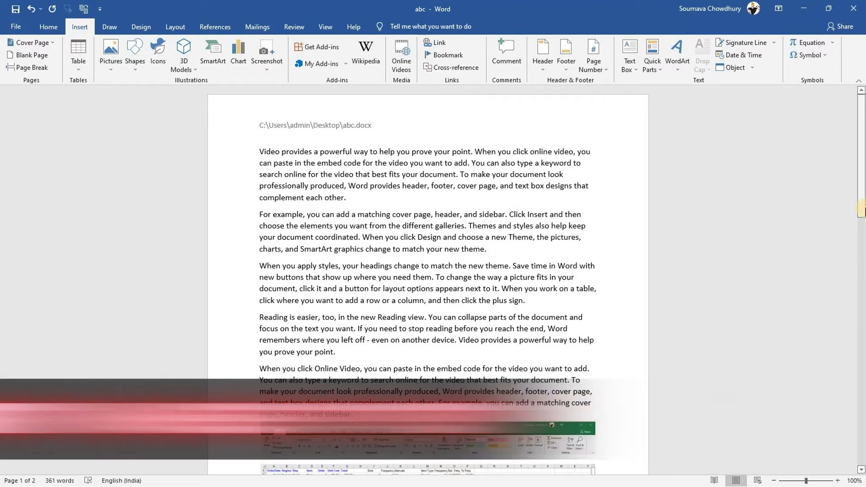
# Type '56485 - - 56485' below the table and wrap the second 56485 in field braces
pyautogui.moveTo(861, 154); pyautogui.dragTo(862, 352)
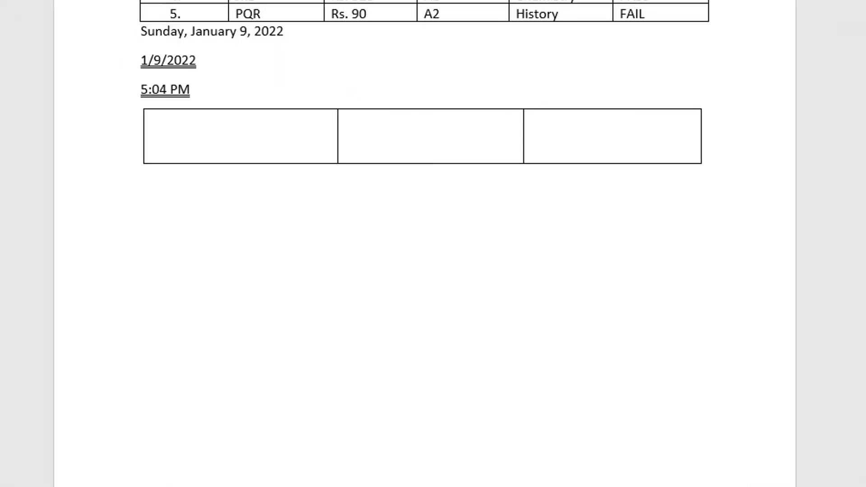
pyautogui.write('56485')
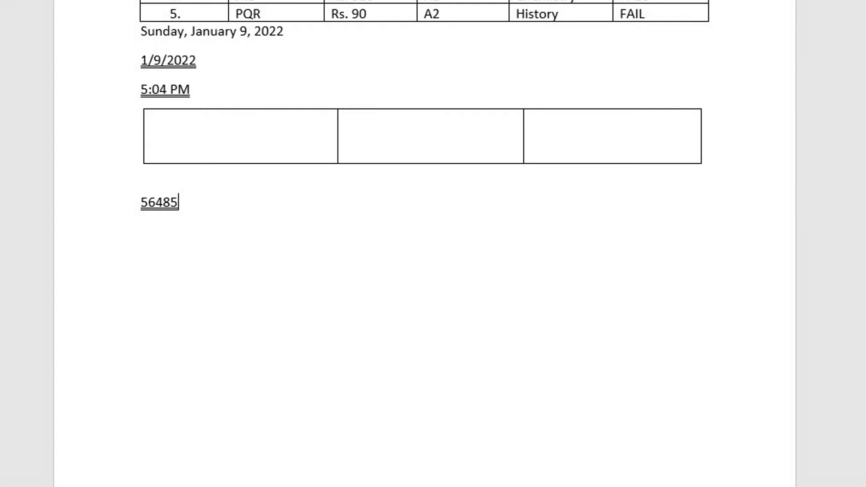
pyautogui.write('- - 56485')
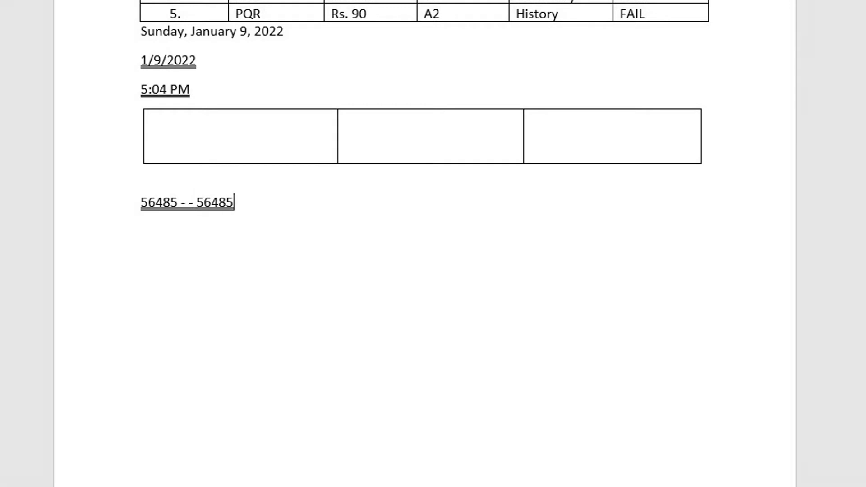
pyautogui.hotkey('shift', 'Left')
pyautogui.hotkey('shift', 'Left')
pyautogui.hotkey('shift', 'Left')
pyautogui.hotkey('shift', 'Left')
pyautogui.hotkey('shift', 'Left')
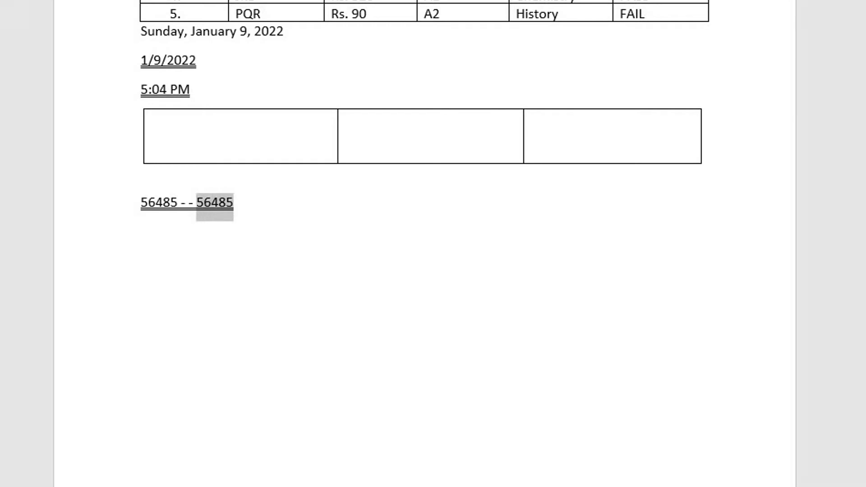
pyautogui.hotkey('ctrl', 'F9')
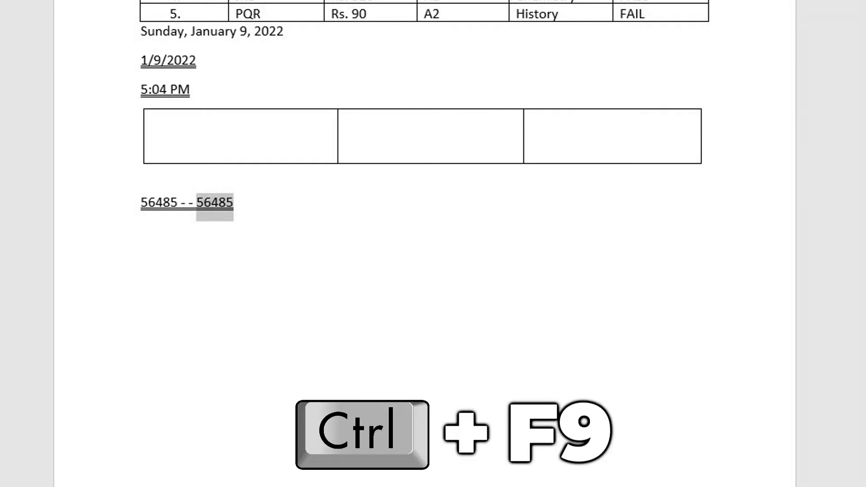
pyautogui.hotkey('ctrl', 'F9')
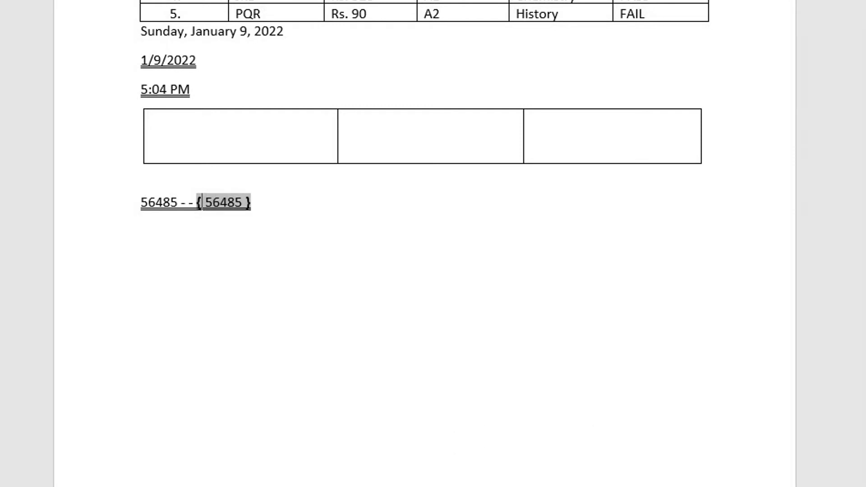
# Edit the field code to read { =56485 \* cardtext } and place the caret inside it
pyautogui.click(213, 202)
pyautogui.click(228, 201)
pyautogui.click(234, 202)
pyautogui.press('Left')
pyautogui.press('Left')
pyautogui.press('Left')
pyautogui.press('Left')
pyautogui.write('=')
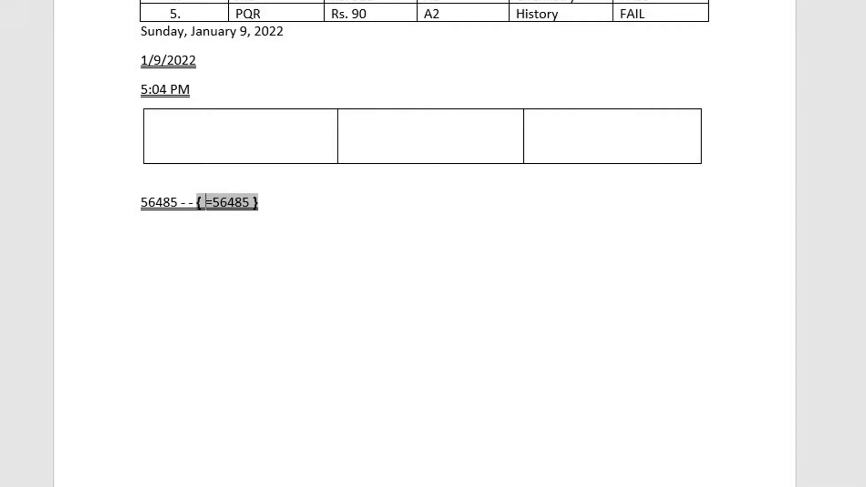
pyautogui.press('Right')
pyautogui.press('Right')
pyautogui.press('Right')
pyautogui.press('Right')
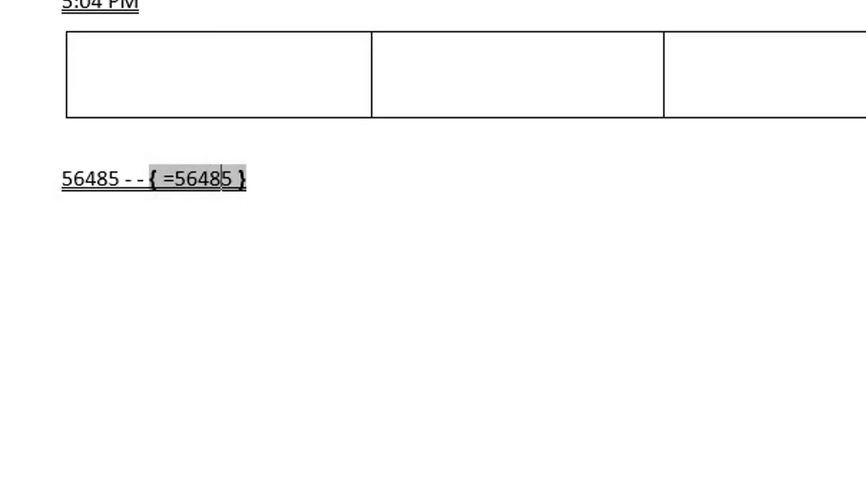
pyautogui.press('Right')
pyautogui.write('\\')
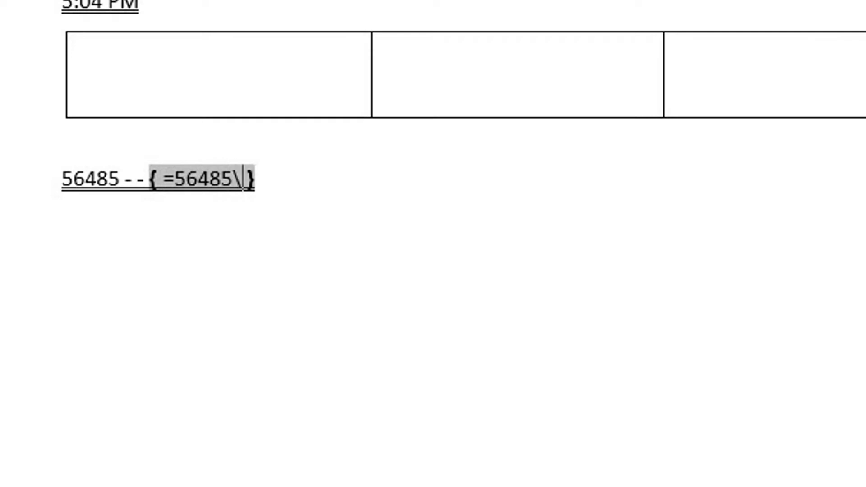
pyautogui.write('*')
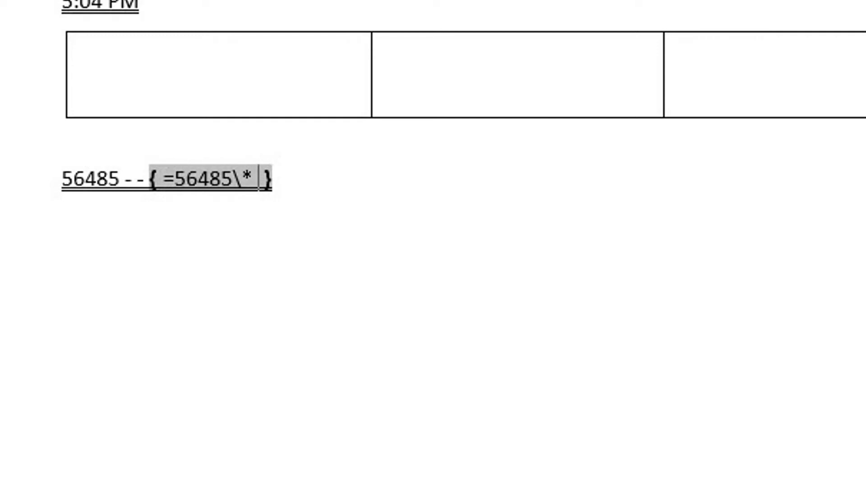
pyautogui.write(' cardtext')
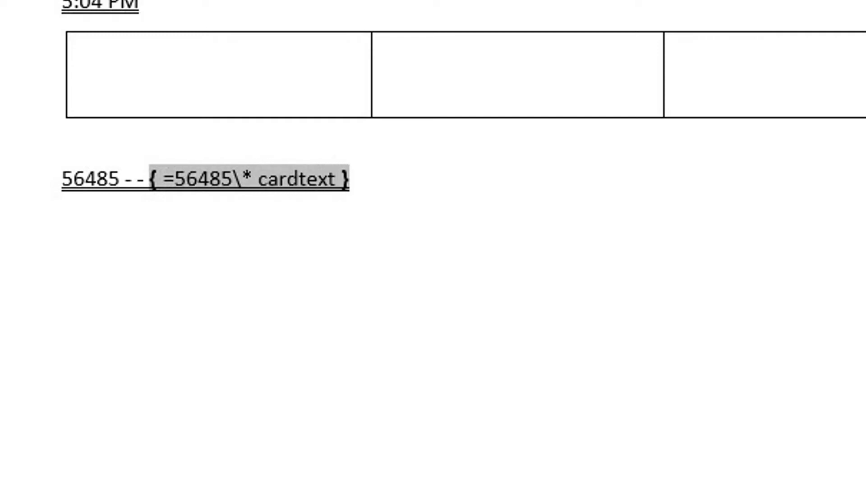
pyautogui.click(350, 178)
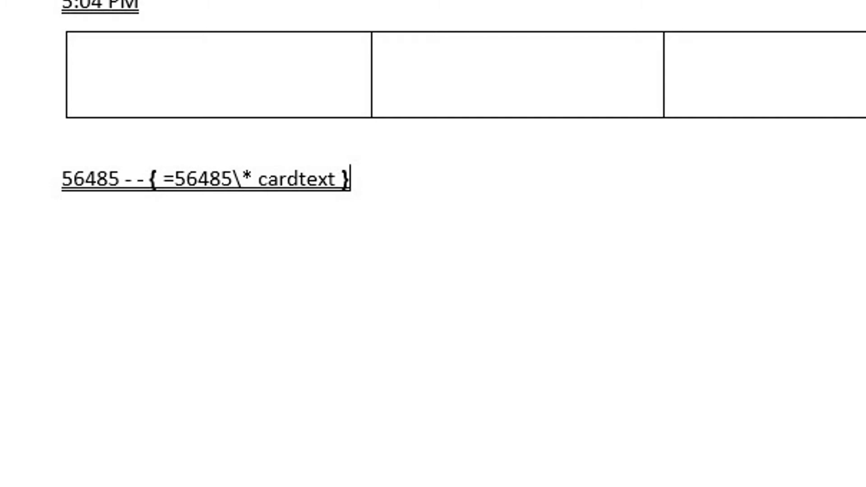
pyautogui.click(280, 181)
# Update the field to show fifty-six thousand four hundred eighty-five, then deselect it
pyautogui.rightClick(278, 181)
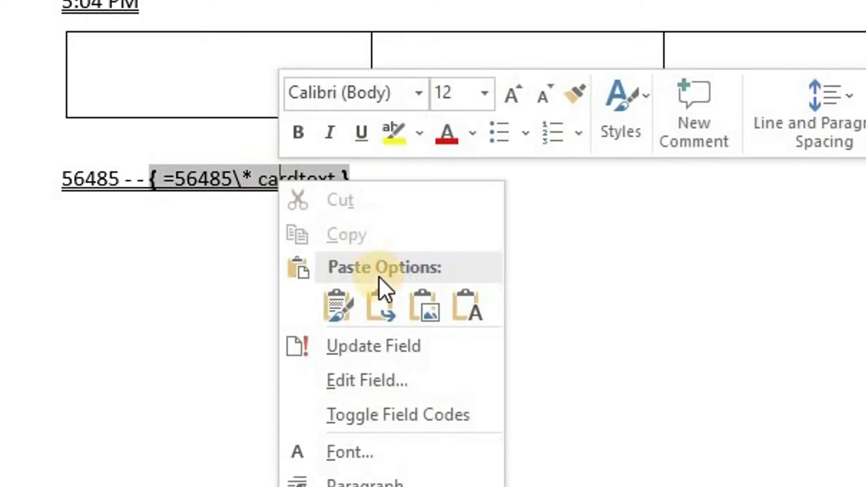
pyautogui.click(368, 341)
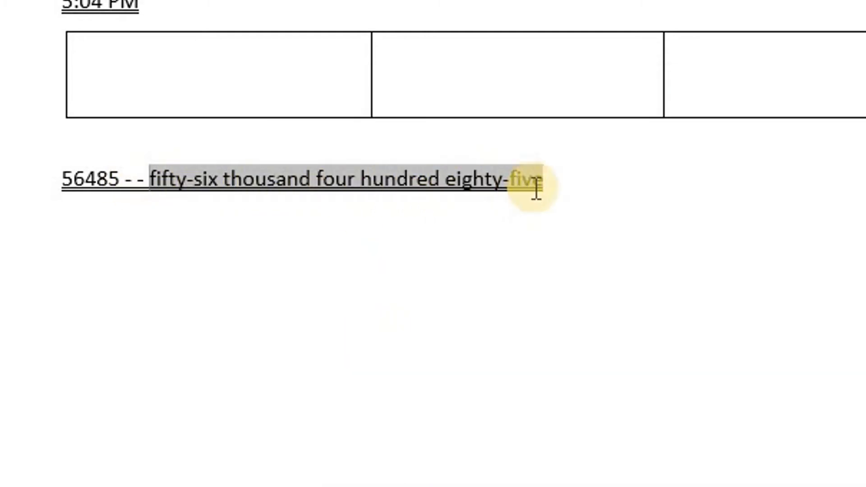
pyautogui.click(576, 169)
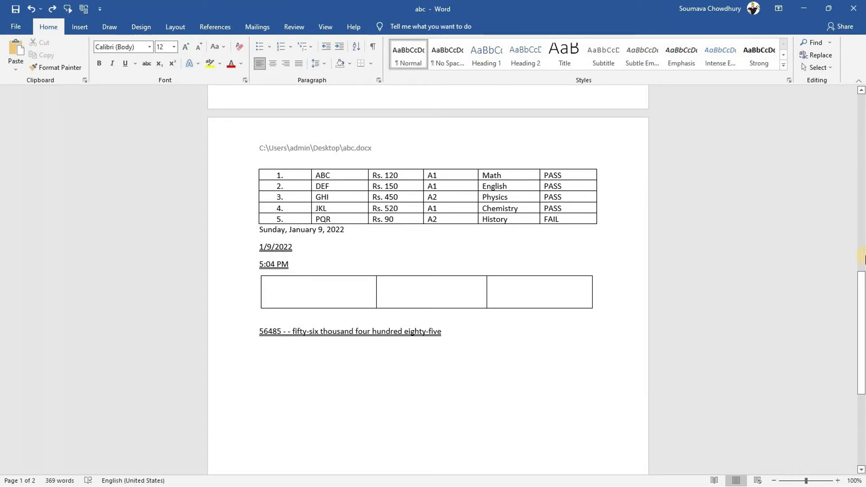
# From the start of page 1, set the abc document's Layout orientation to Landscape
pyautogui.moveTo(861, 311); pyautogui.dragTo(861, 134)
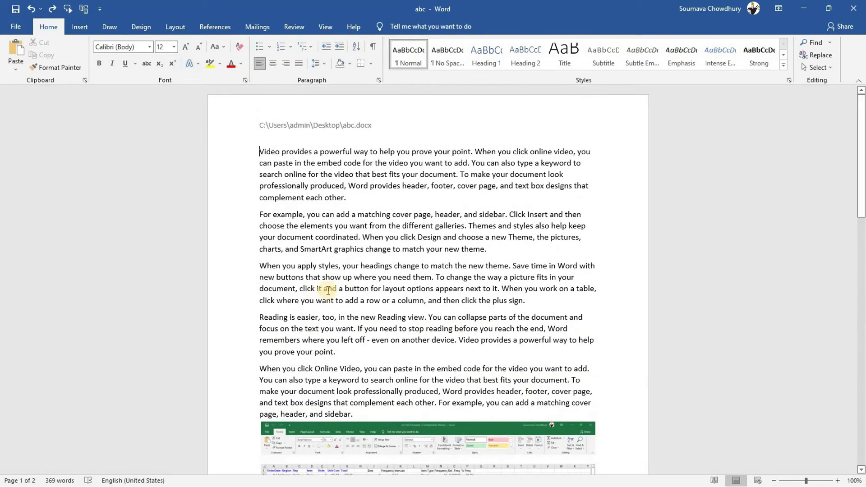
pyautogui.click(863, 344)
pyautogui.click(863, 344)
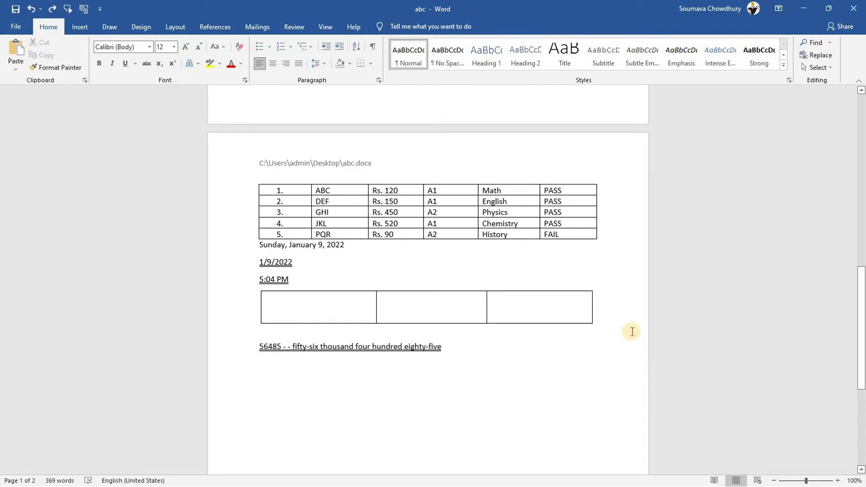
pyautogui.moveTo(861, 377); pyautogui.dragTo(862, 169)
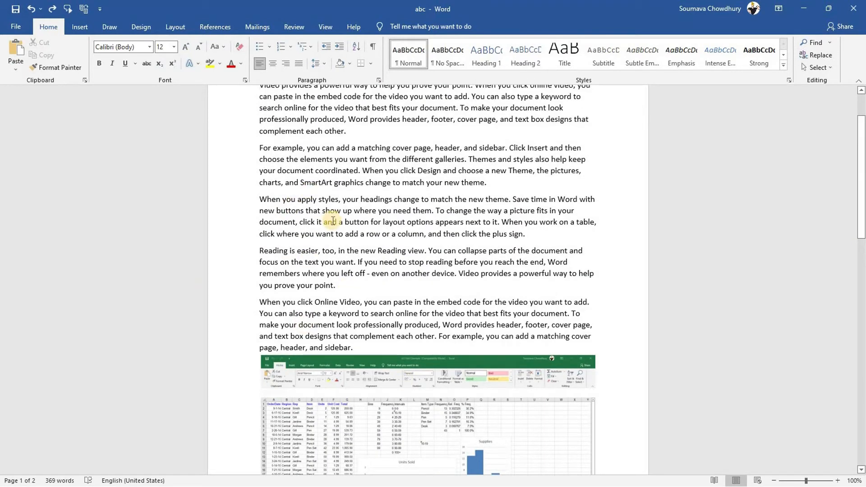
pyautogui.moveTo(861, 196); pyautogui.dragTo(861, 172)
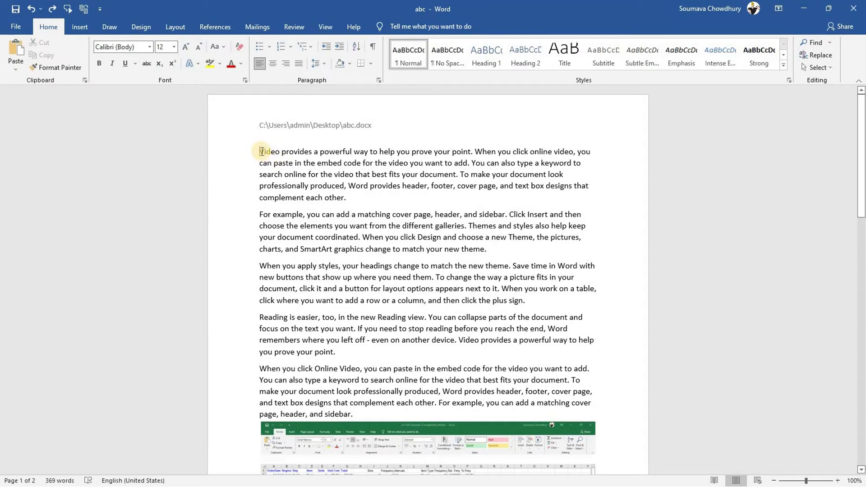
pyautogui.click(262, 151)
pyautogui.click(178, 26)
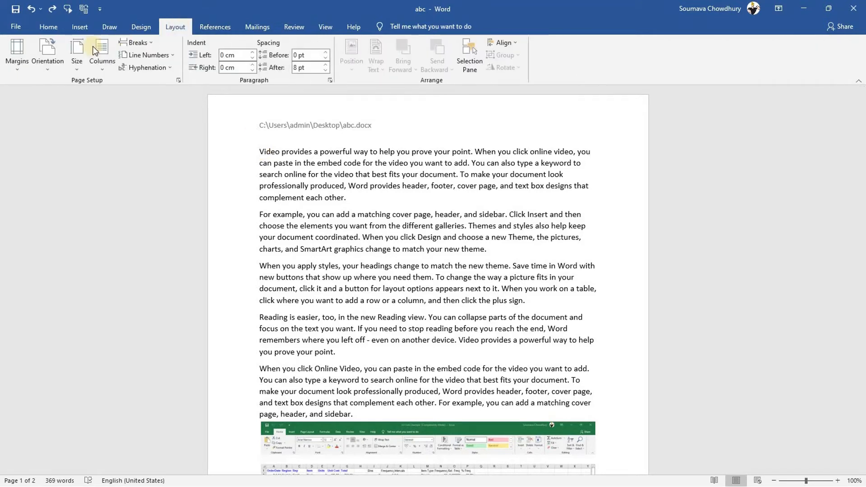
pyautogui.click(45, 67)
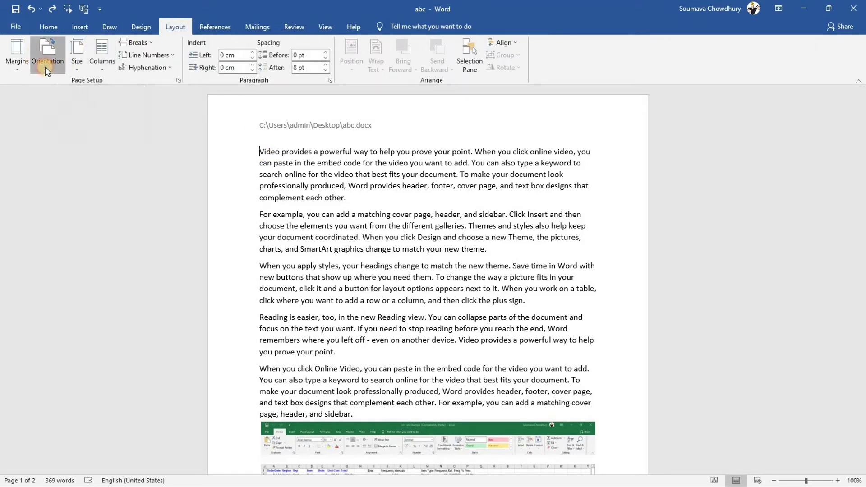
pyautogui.click(71, 112)
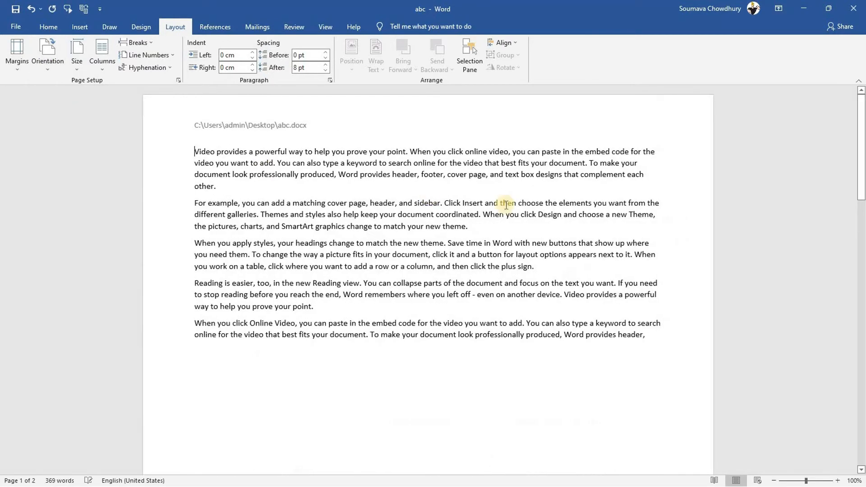
pyautogui.moveTo(861, 233); pyautogui.dragTo(861, 127)
pyautogui.click(862, 329)
pyautogui.moveTo(862, 330); pyautogui.dragTo(855, 252)
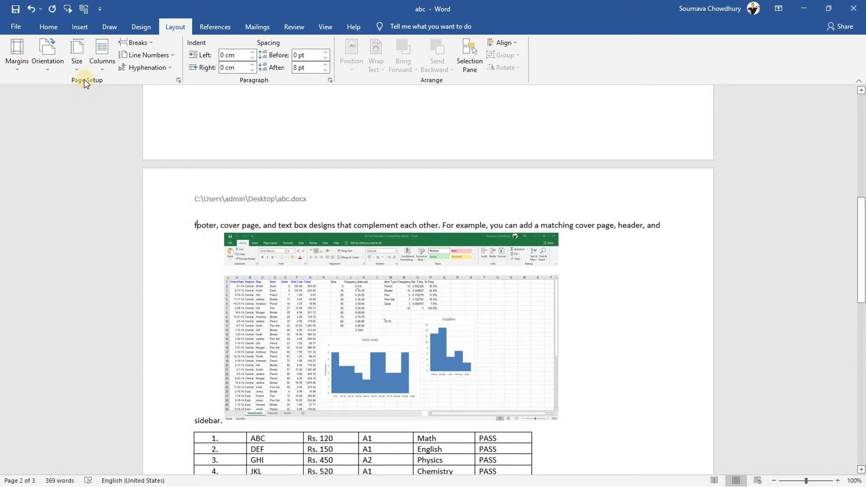
# In Page Setup, choose Portrait applied to 'This point forward', keeping page 1 landscape
pyautogui.click(179, 81)
pyautogui.click(374, 205)
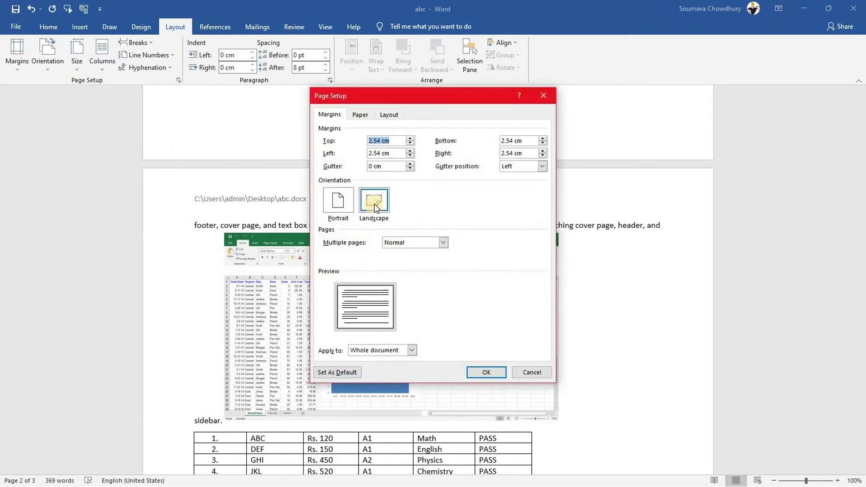
pyautogui.click(334, 201)
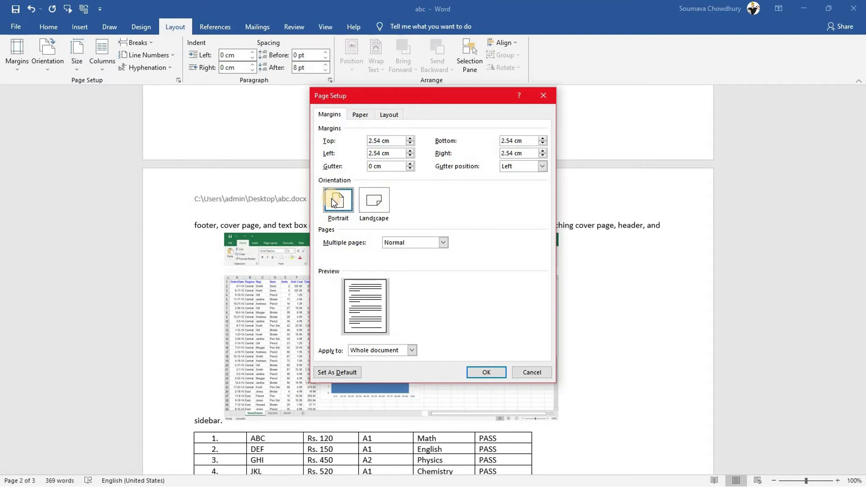
pyautogui.click(410, 352)
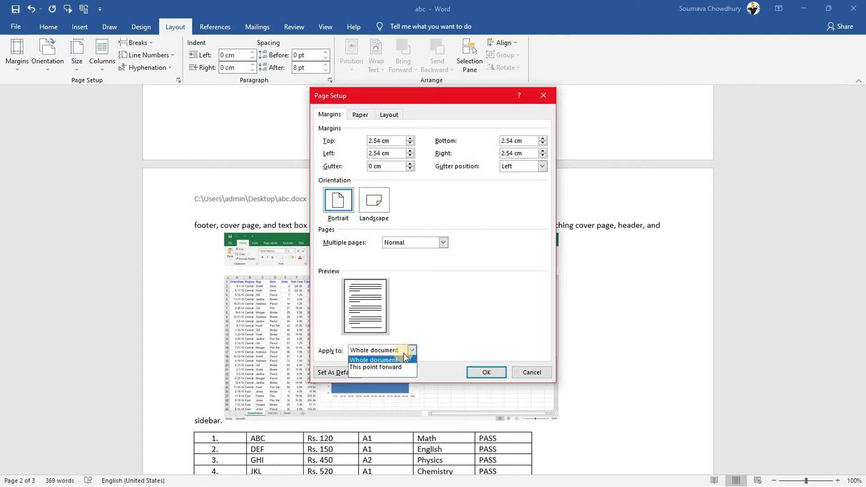
pyautogui.click(377, 366)
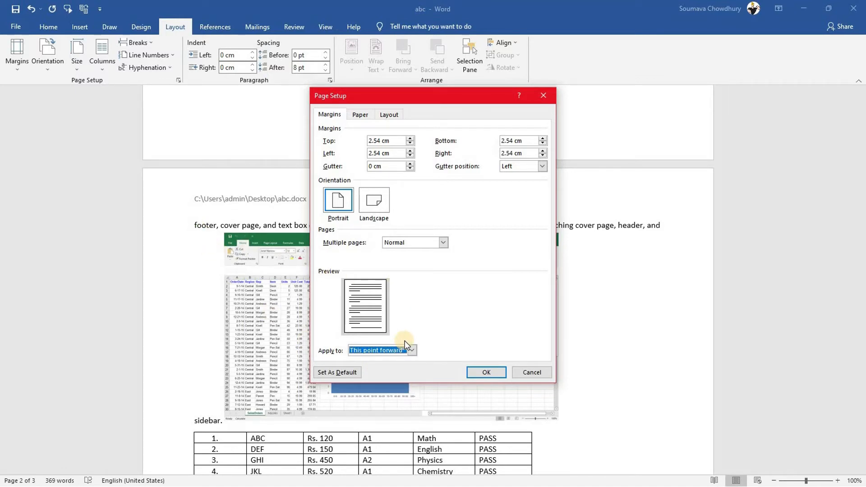
pyautogui.click(486, 372)
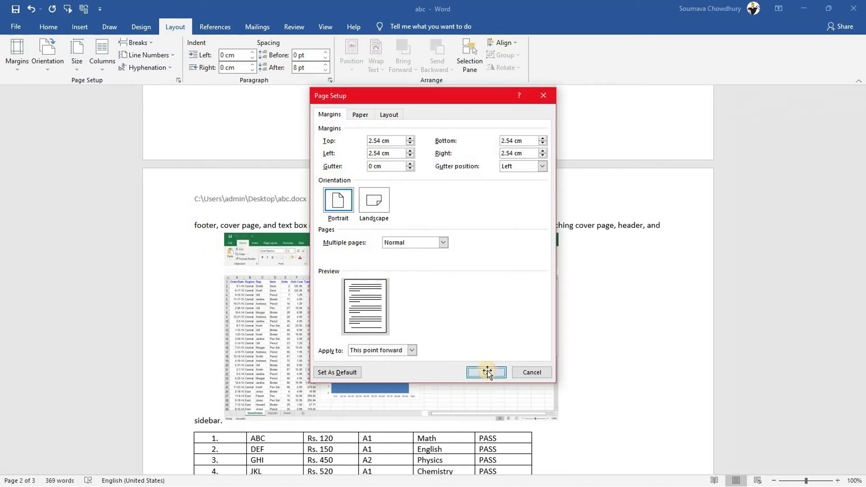
pyautogui.click(861, 169)
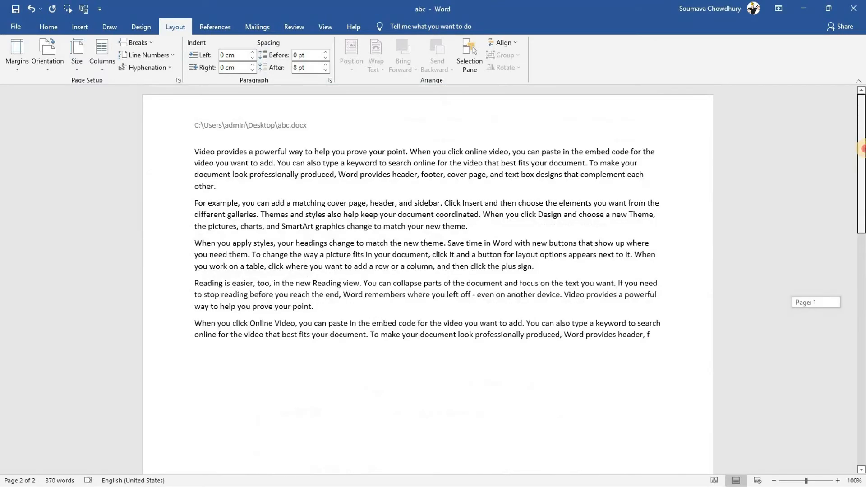
pyautogui.moveTo(861, 170); pyautogui.dragTo(860, 295)
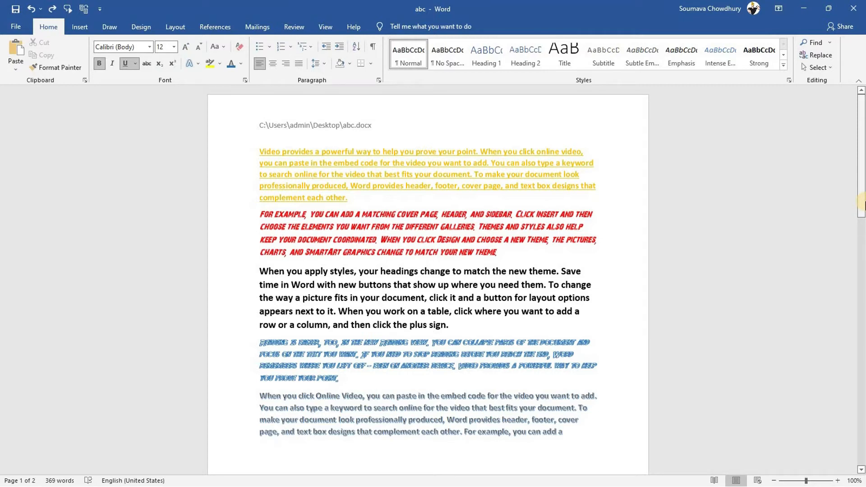
# Check the yellow, red, bold and blue paragraphs' fonts, then Format Painter the red 28 Days Later paragraph
pyautogui.click(259, 151)
pyautogui.tripleClick(310, 167)
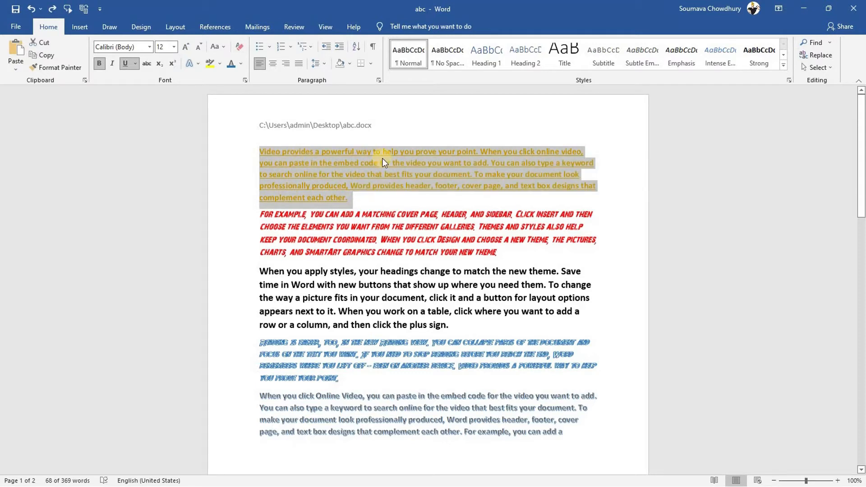
pyautogui.click(335, 238)
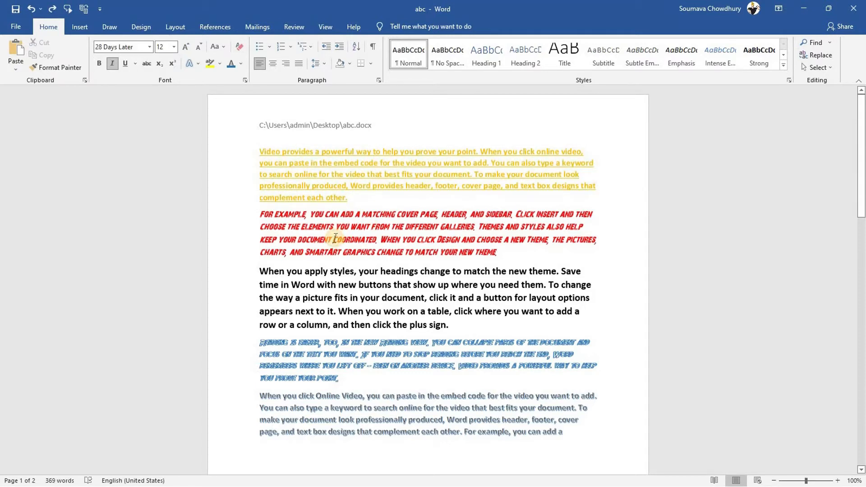
pyautogui.click(325, 287)
pyautogui.click(342, 354)
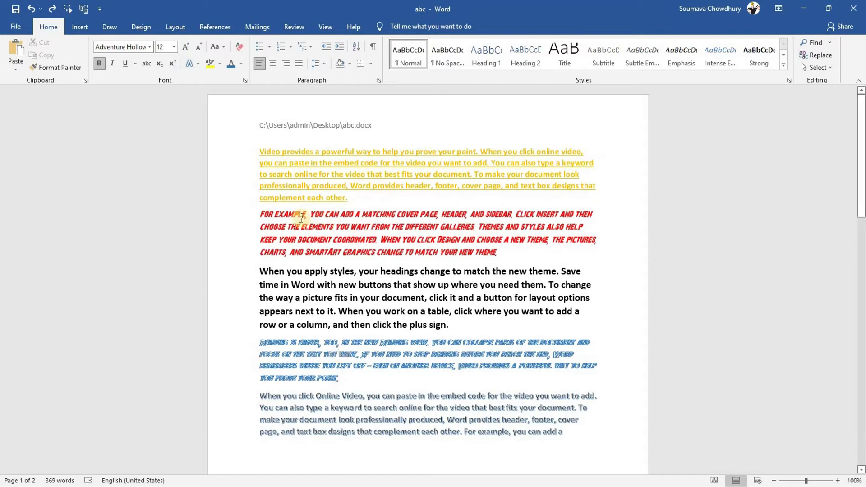
pyautogui.moveTo(259, 150); pyautogui.dragTo(346, 199)
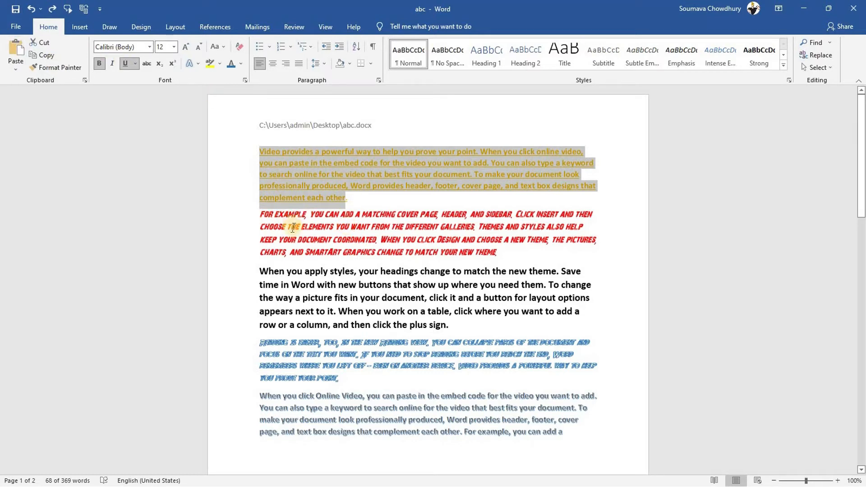
pyautogui.click(292, 227)
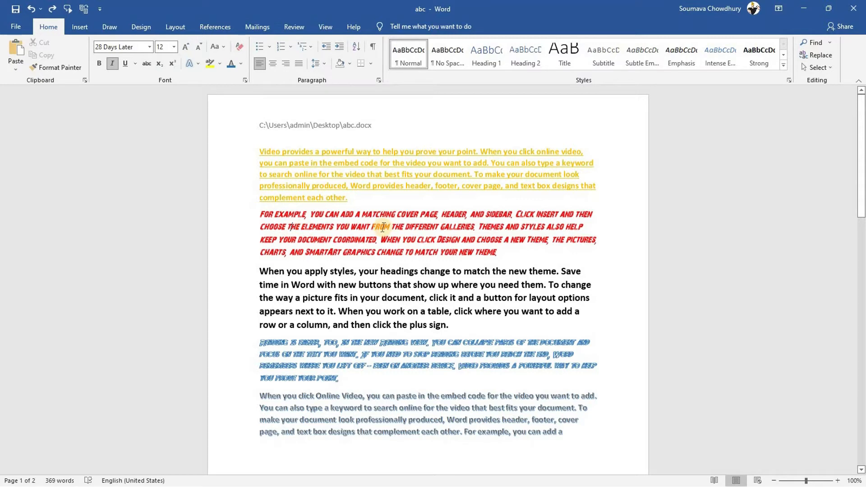
pyautogui.click(54, 68)
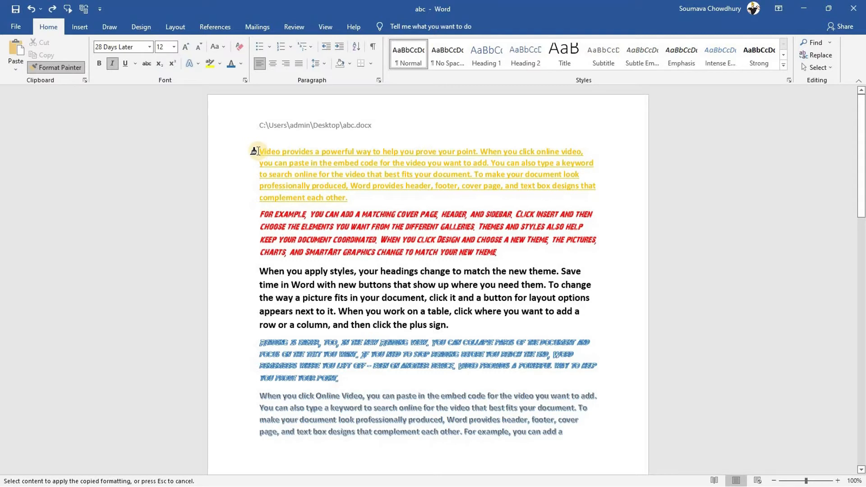
# Paint the red formatting over the first paragraph's opening text through the word 'add'
pyautogui.moveTo(257, 151); pyautogui.dragTo(486, 162)
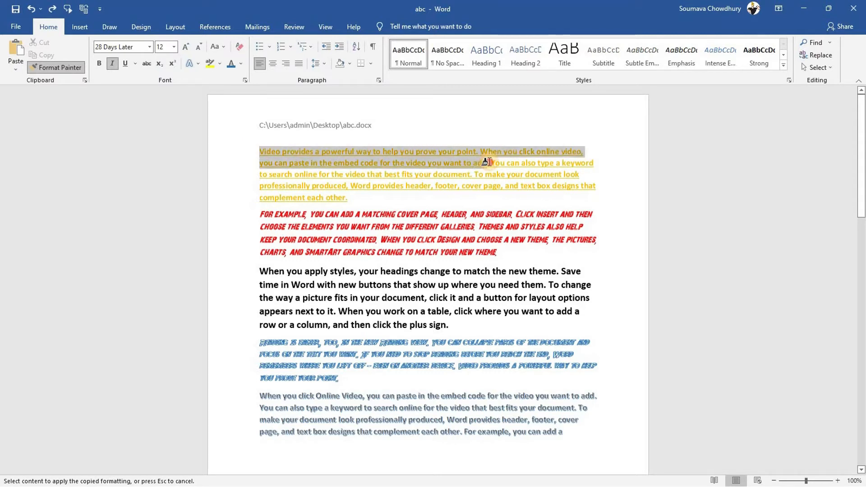
pyautogui.moveTo(486, 162); pyautogui.dragTo(490, 162)
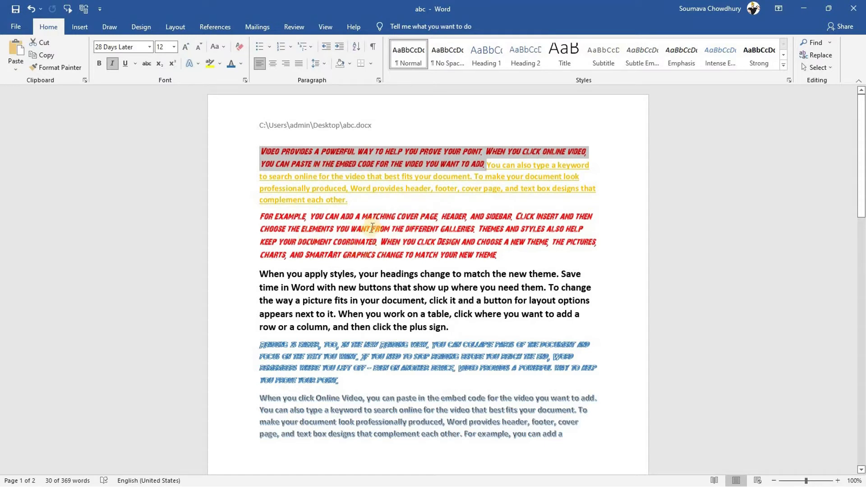
pyautogui.click(318, 230)
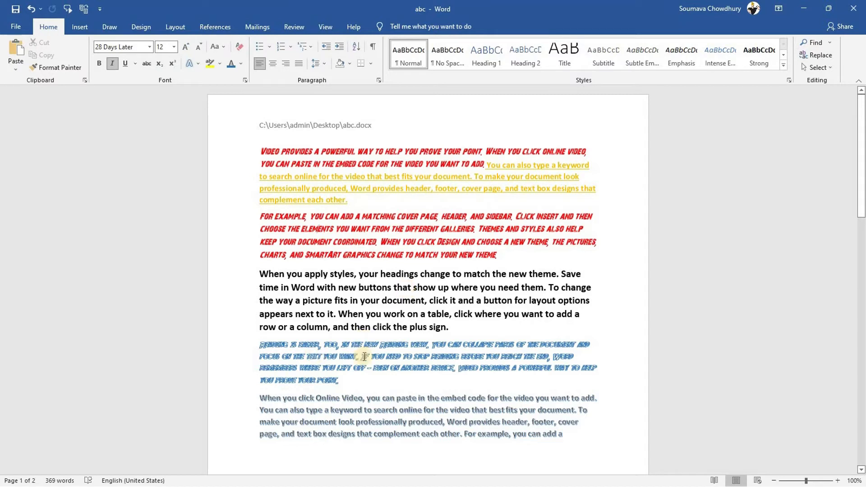
# Paint 'can', 'When you', 'you need to stop' and 'you can paste in' red, then turn Format Painter off
pyautogui.click(65, 66)
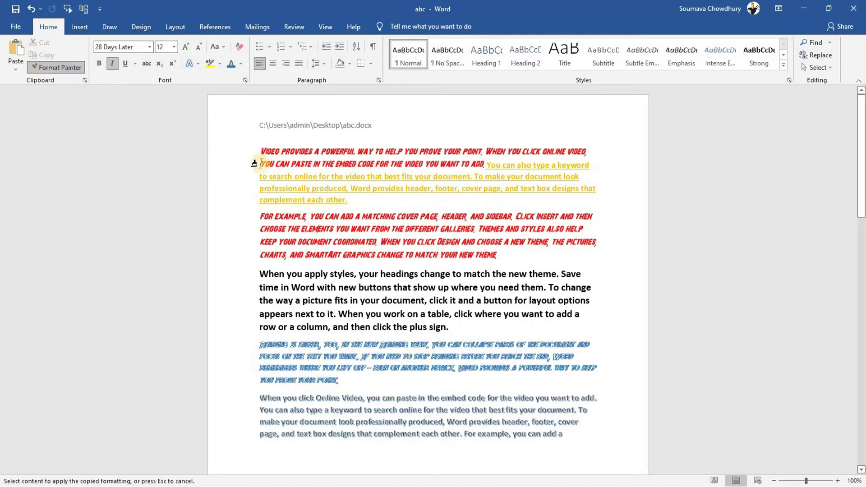
pyautogui.click(504, 165)
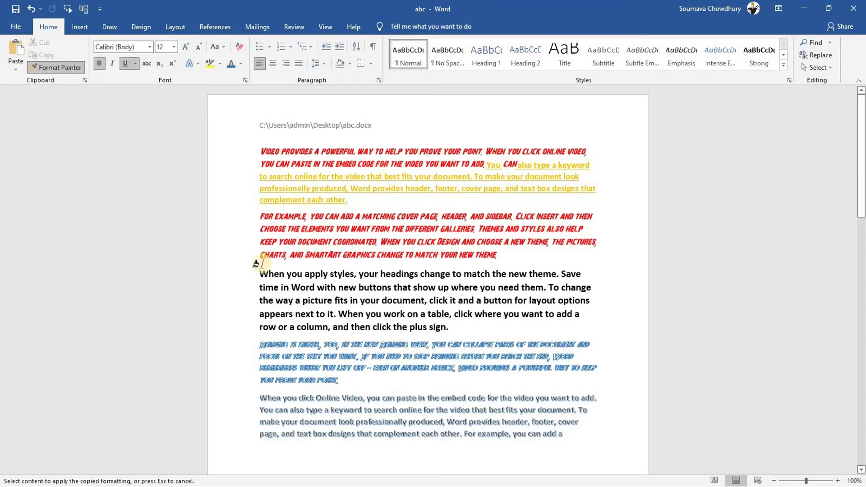
pyautogui.moveTo(264, 274); pyautogui.dragTo(299, 273)
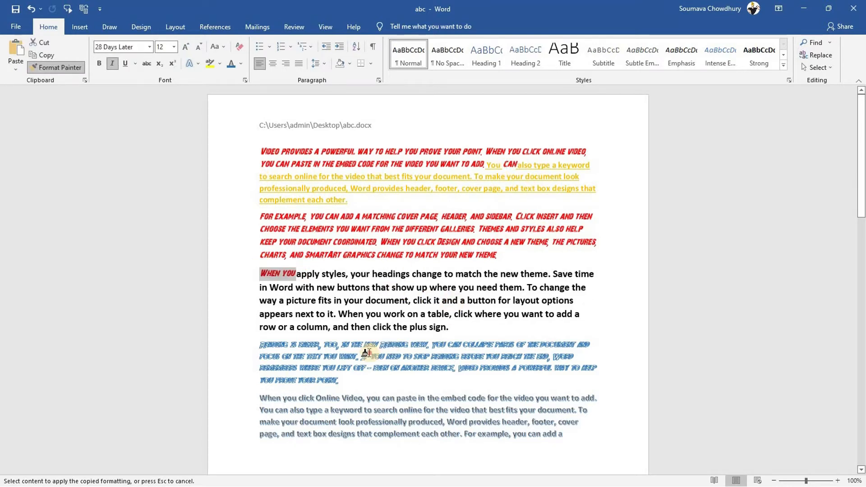
pyautogui.moveTo(371, 356); pyautogui.dragTo(432, 356)
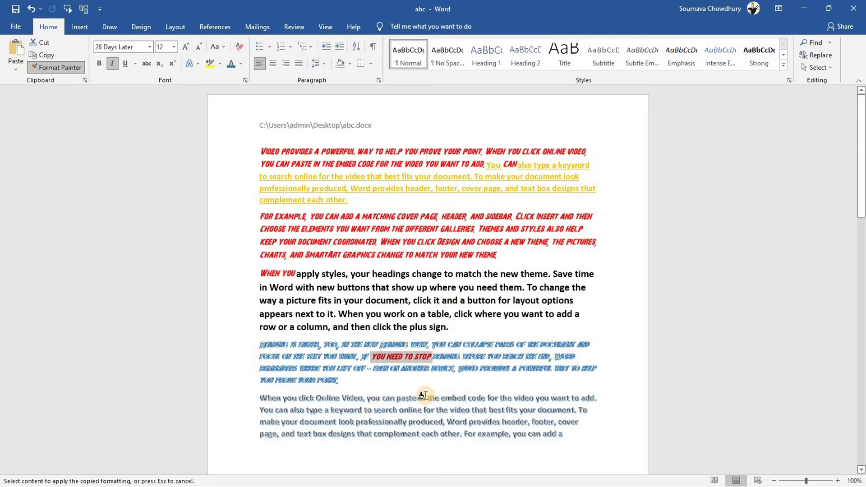
pyautogui.moveTo(424, 398); pyautogui.dragTo(363, 398)
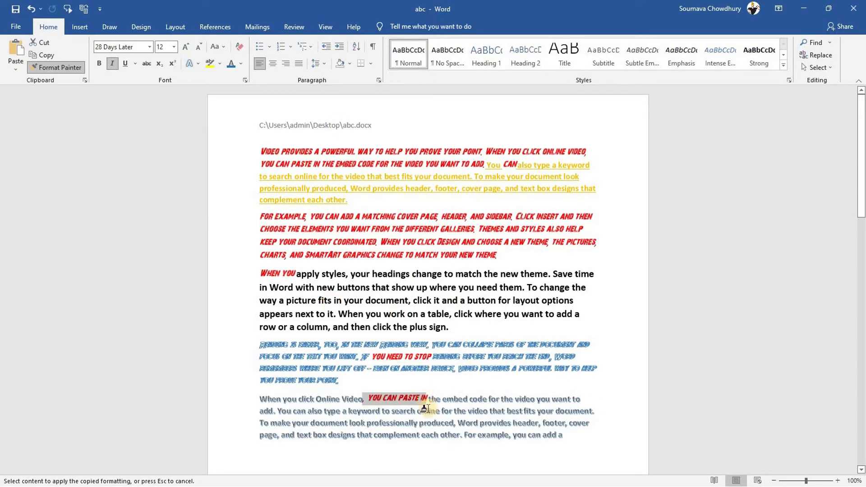
pyautogui.click(63, 66)
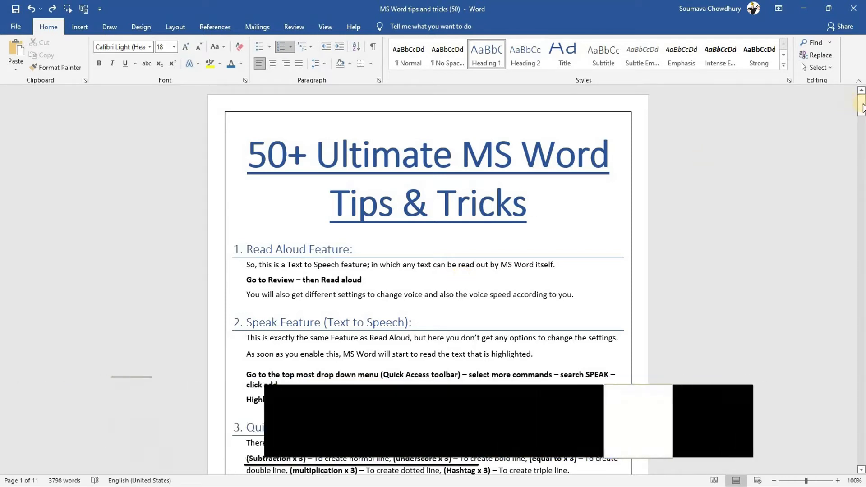
# Scroll back to the top and add a blank line after the '50+ Ultimate MS Word Tips & Tricks' title
pyautogui.moveTo(863, 107); pyautogui.dragTo(575, 185)
pyautogui.click(522, 227)
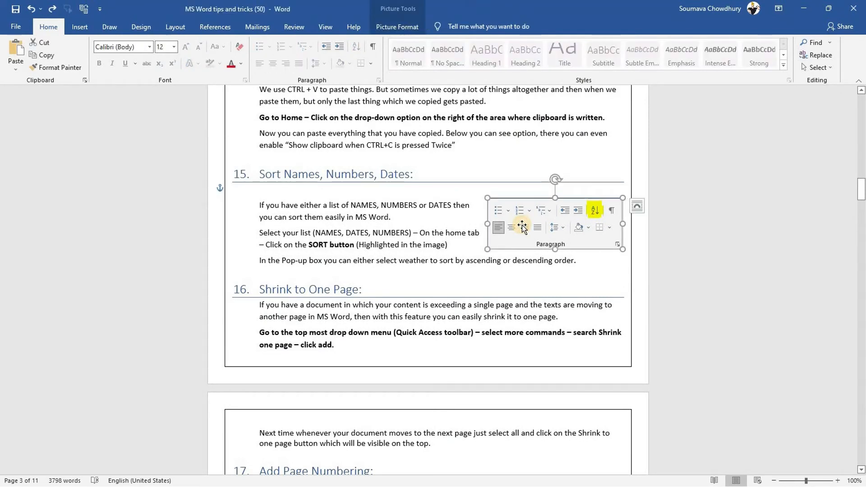
pyautogui.click(323, 225)
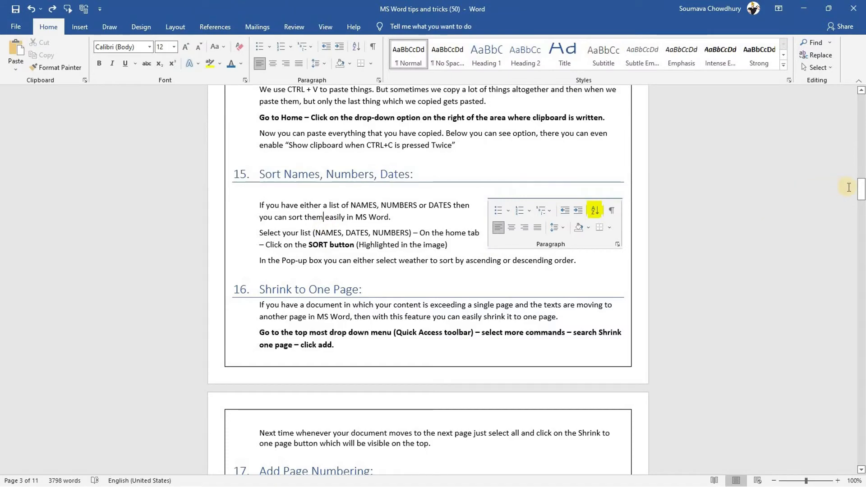
pyautogui.moveTo(861, 189); pyautogui.dragTo(860, 112)
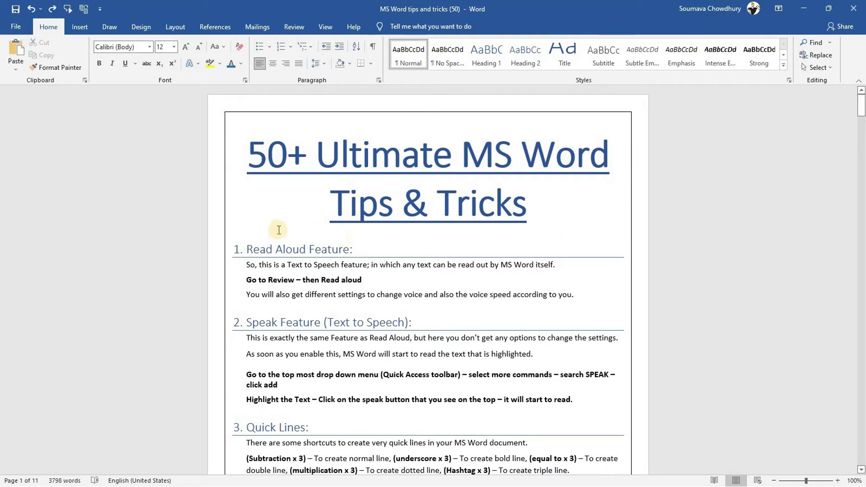
pyautogui.click(535, 215)
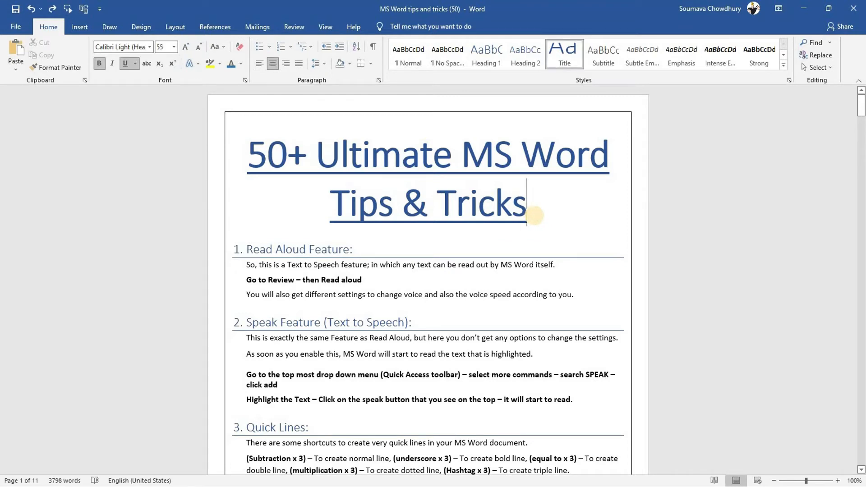
pyautogui.press('Return')
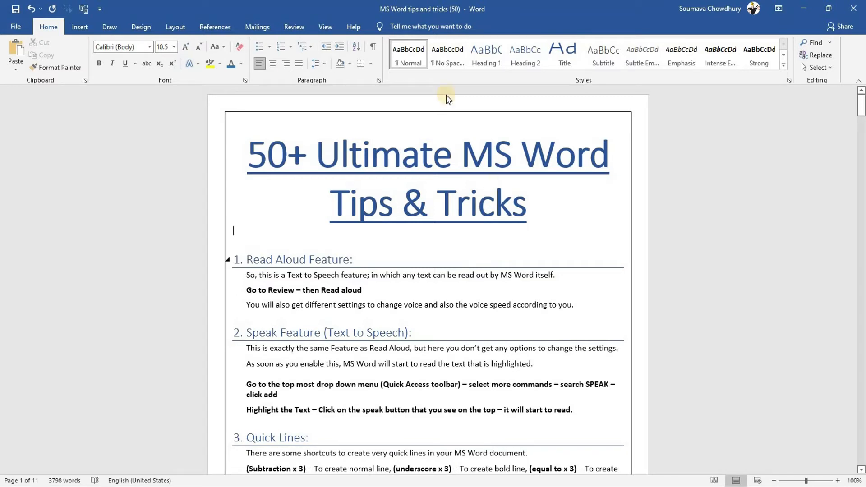
pyautogui.click(213, 28)
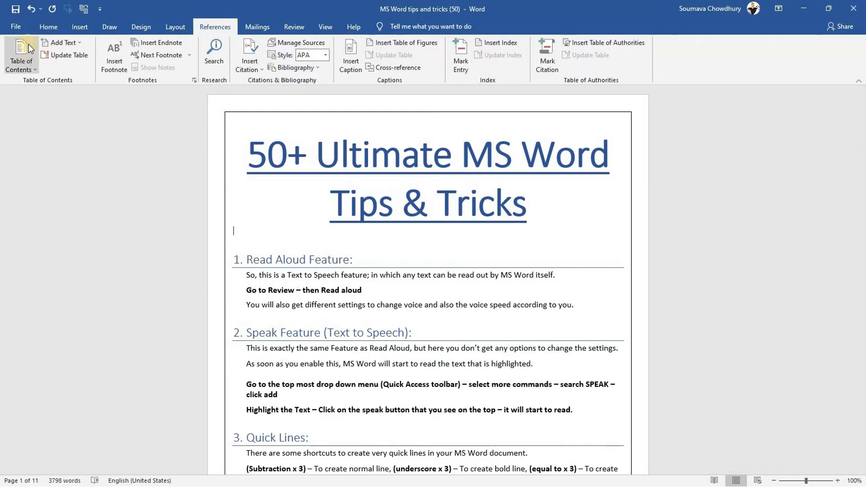
# Insert Automatic Table 1 under the title, listing the 52 tips with page numbers
pyautogui.click(18, 68)
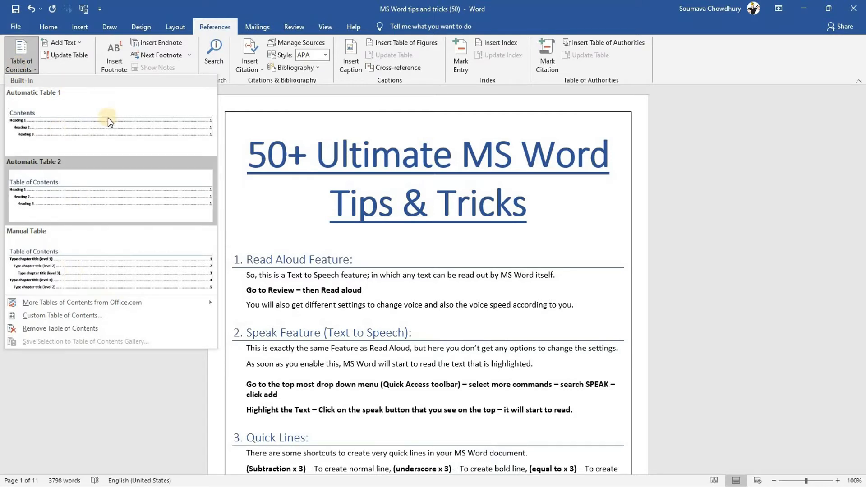
pyautogui.click(72, 123)
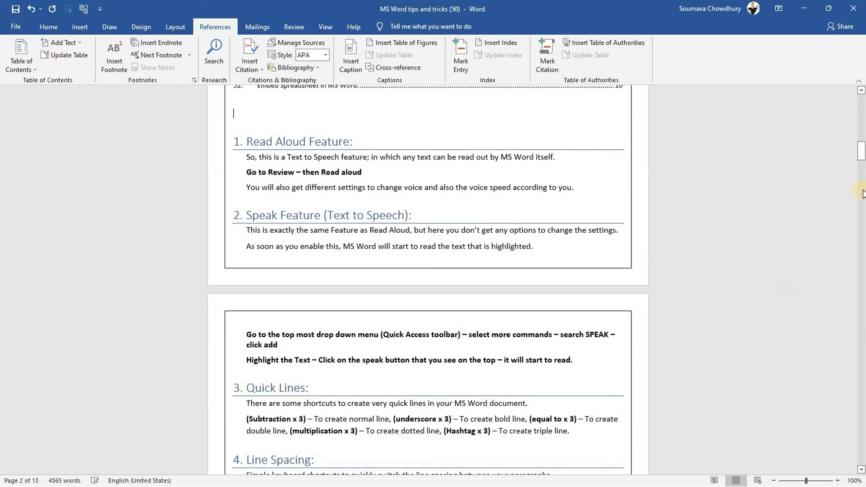
pyautogui.click(861, 151)
pyautogui.moveTo(861, 151); pyautogui.dragTo(861, 111)
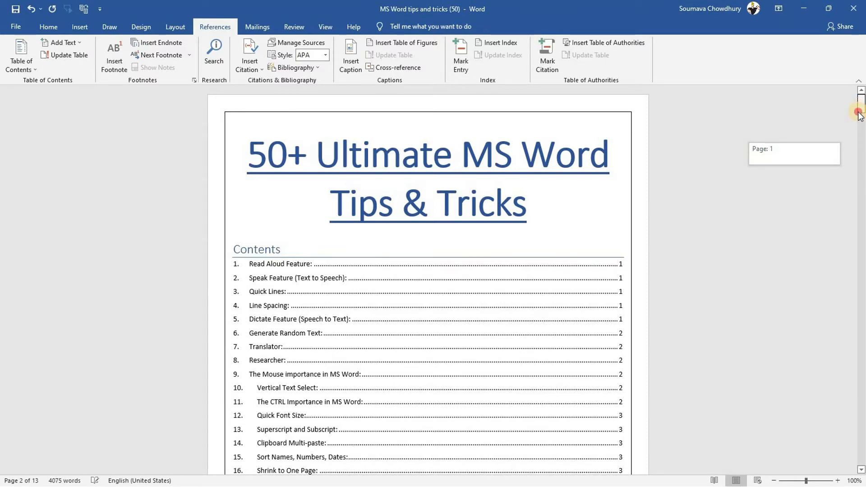
pyautogui.moveTo(858, 113); pyautogui.dragTo(858, 114)
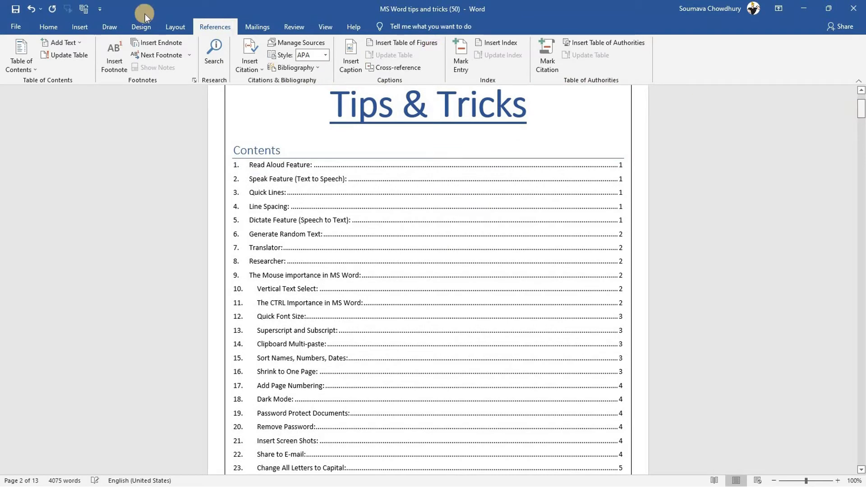
# Delete the empty line between the contents table's last entry and the '1. Read Aloud Feature' heading
pyautogui.click(50, 27)
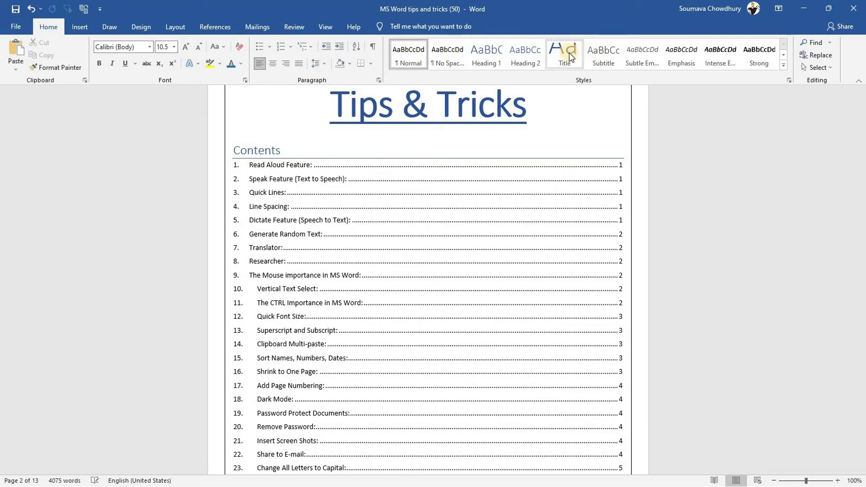
pyautogui.press('pagedown')
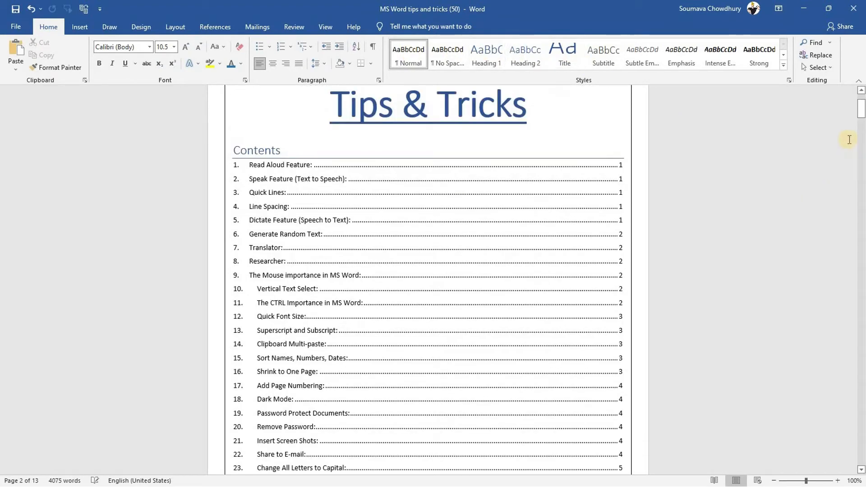
pyautogui.moveTo(860, 112); pyautogui.dragTo(861, 164)
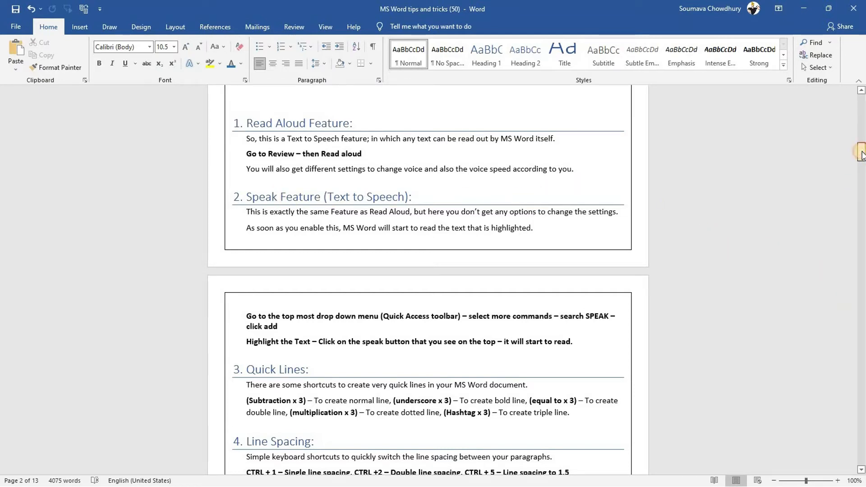
pyautogui.moveTo(861, 157); pyautogui.dragTo(861, 155)
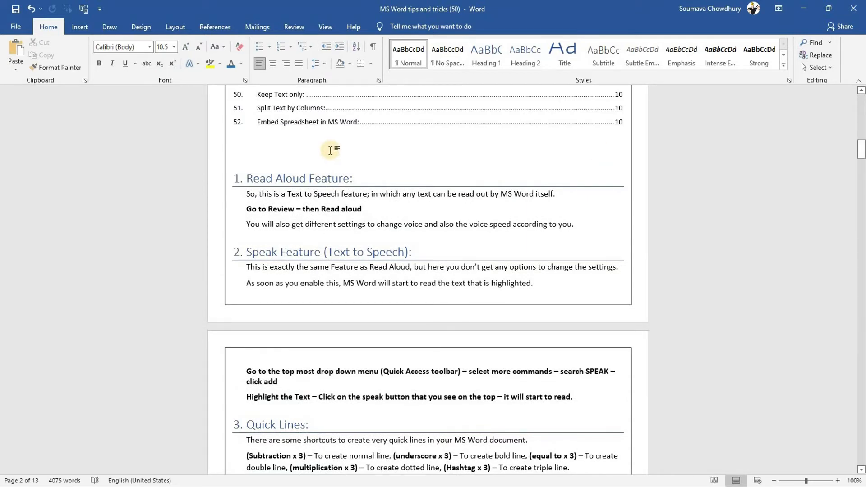
pyautogui.press('BackSpace')
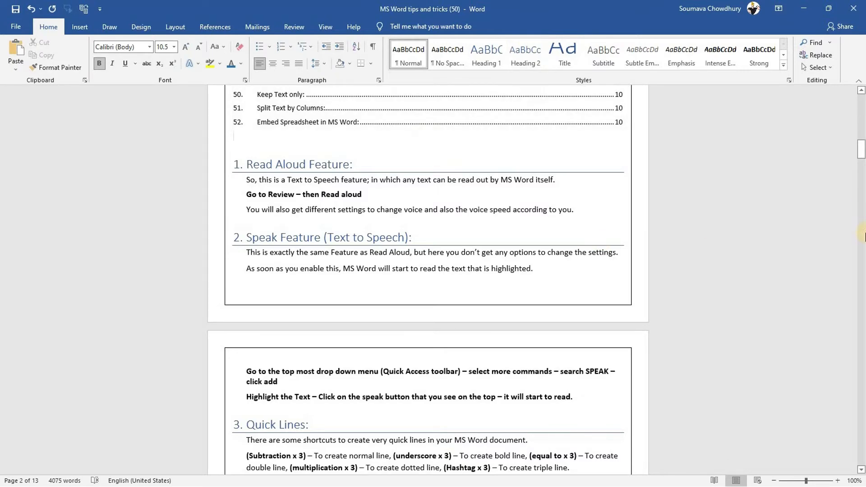
pyautogui.scroll(5, 658, 232)
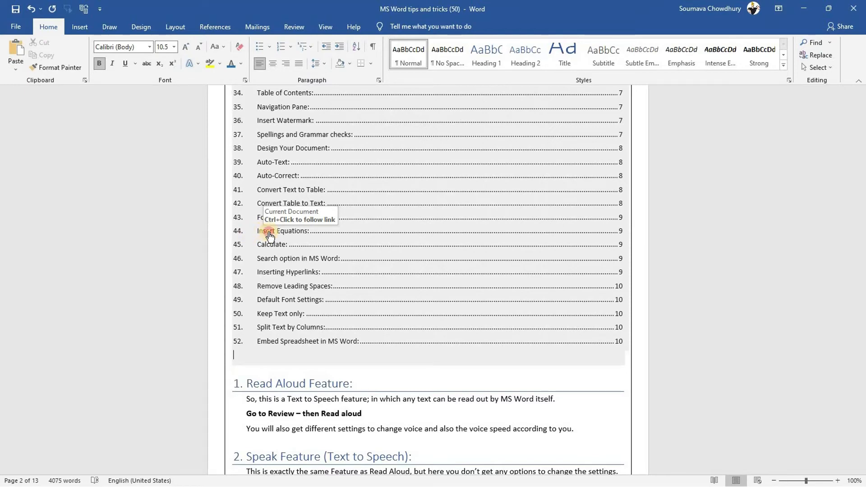
# Follow the Insert Equations contents link to its section, then scroll back up to the title
pyautogui.keyDown('ctrl'); pyautogui.click(270, 235); pyautogui.keyUp('ctrl')
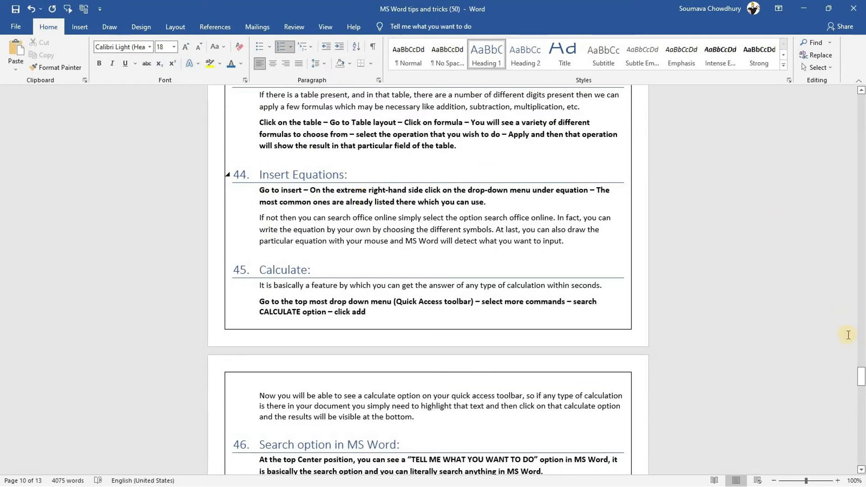
pyautogui.moveTo(860, 375); pyautogui.dragTo(840, 103)
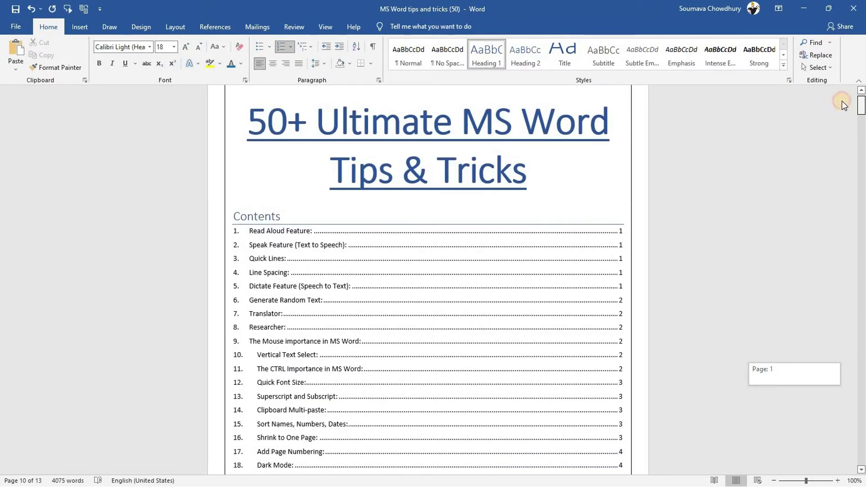
pyautogui.moveTo(841, 101); pyautogui.dragTo(843, 102)
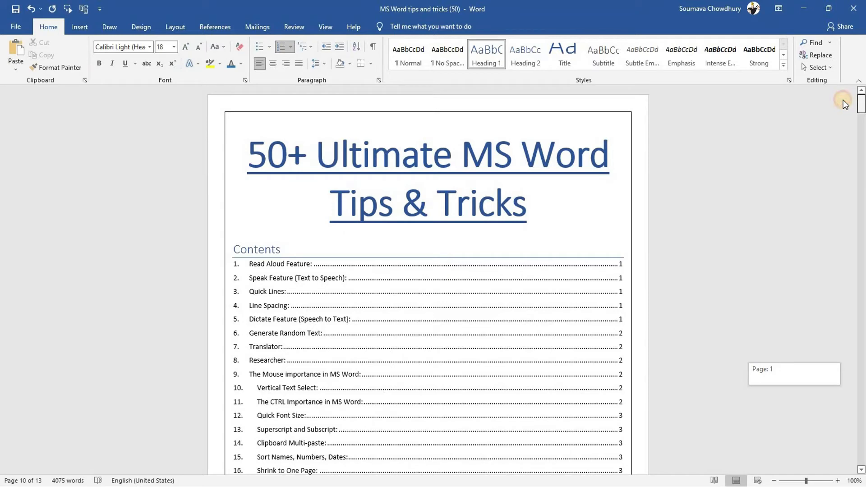
pyautogui.moveTo(840, 101); pyautogui.dragTo(835, 109)
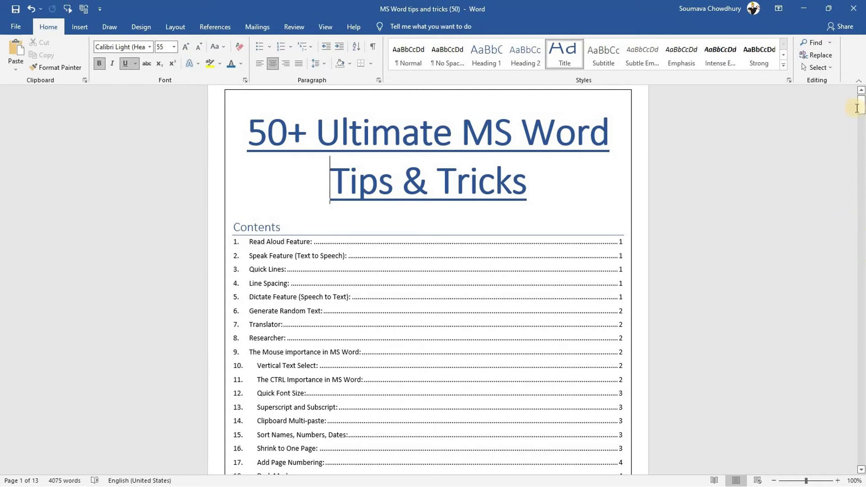
pyautogui.moveTo(859, 107)
pyautogui.mouseDown()
pyautogui.moveTo(859, 145)
pyautogui.moveTo(851, 103)
pyautogui.mouseUp()
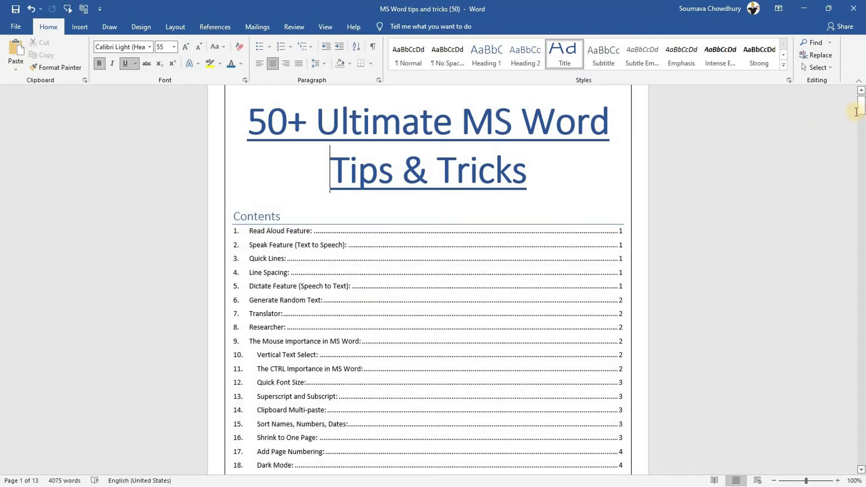
pyautogui.moveTo(861, 112)
pyautogui.mouseDown()
pyautogui.moveTo(862, 161)
pyautogui.moveTo(855, 94)
pyautogui.mouseUp()
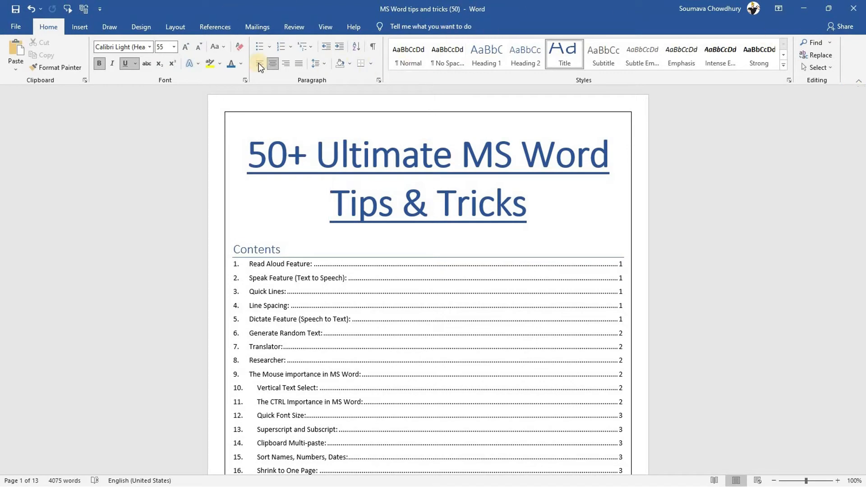
pyautogui.click(321, 29)
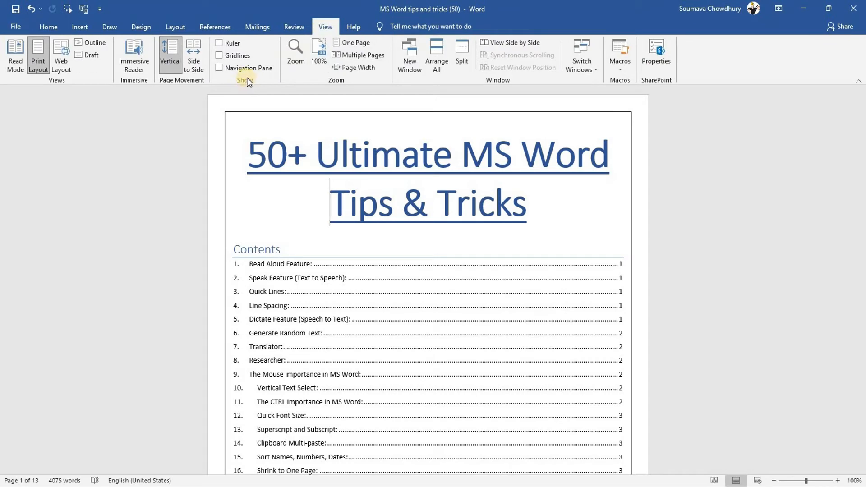
# Open the Navigation Pane and jump to the Insert Equations and Auto-Correct headings
pyautogui.click(220, 69)
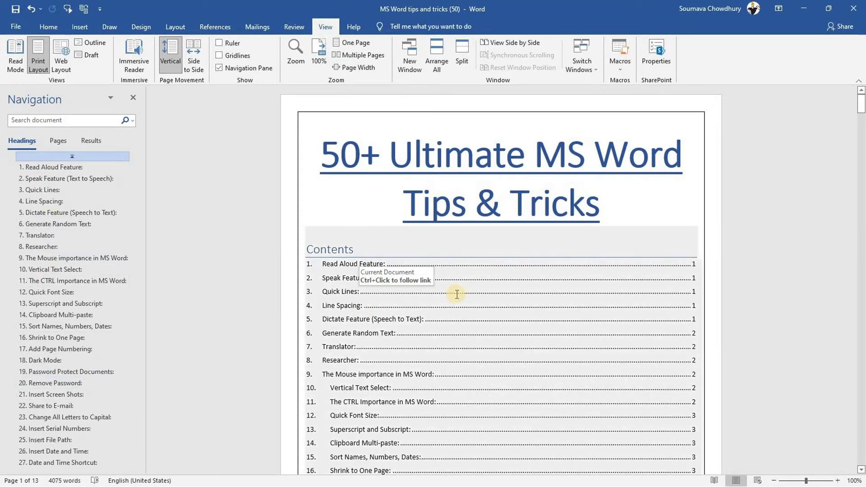
pyautogui.moveTo(861, 104); pyautogui.dragTo(100, 296)
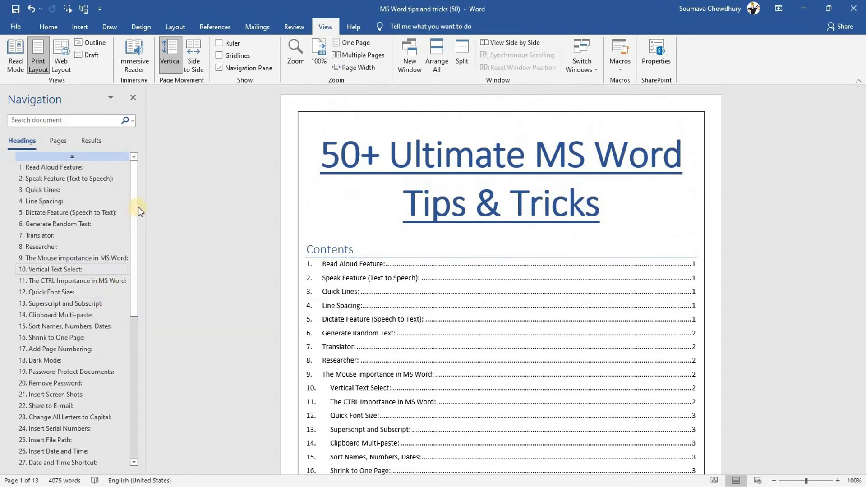
pyautogui.moveTo(134, 237); pyautogui.dragTo(43, 387)
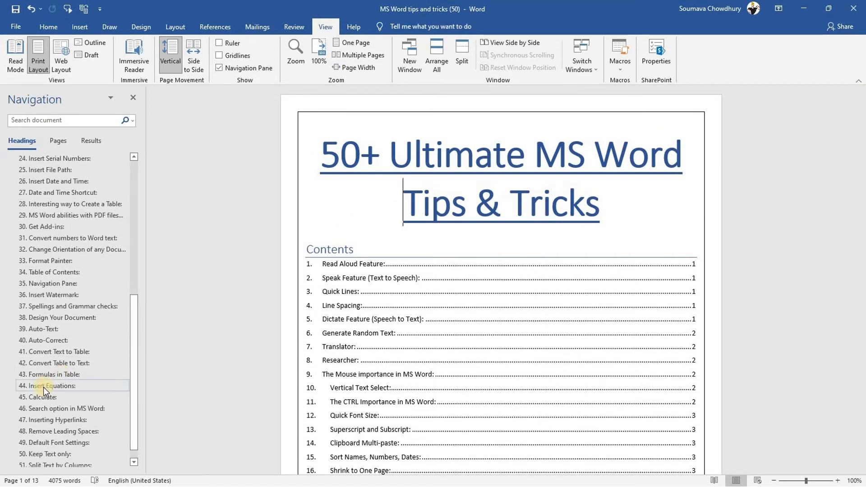
pyautogui.click(43, 386)
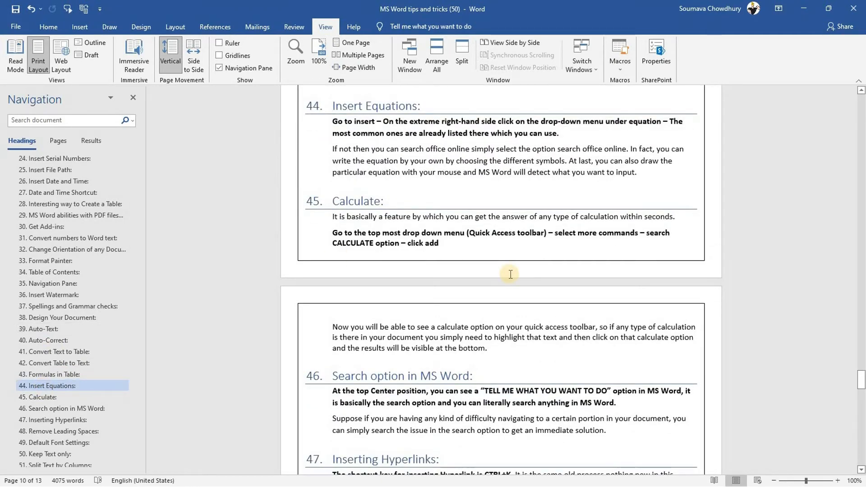
pyautogui.click(45, 340)
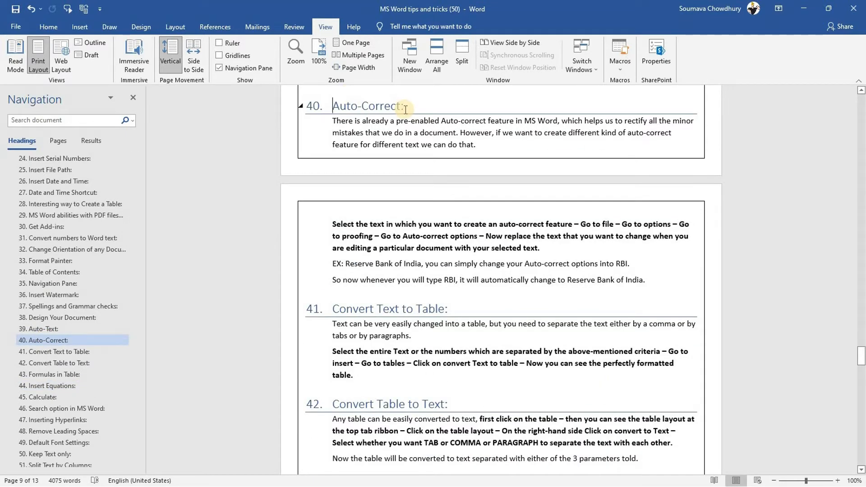
# Close the Navigation Pane, reopen it with Ctrl+F on its Headings list, and jump to the top
pyautogui.click(130, 99)
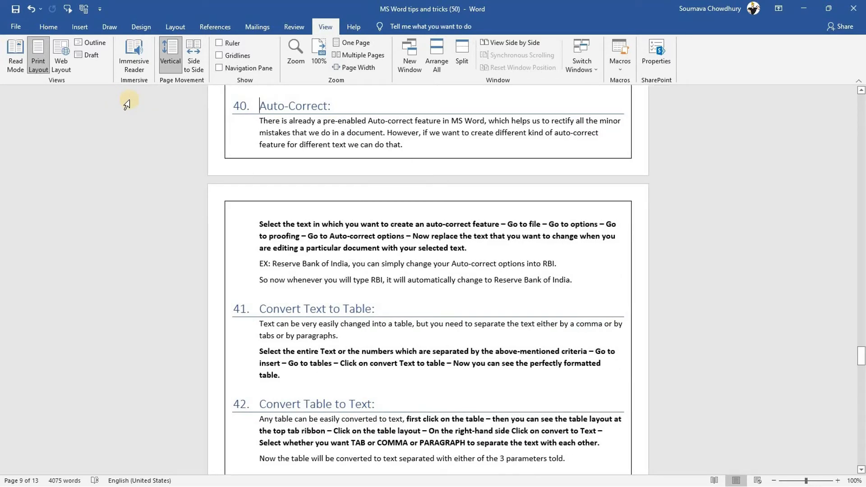
pyautogui.hotkey('ctrl', 'f')
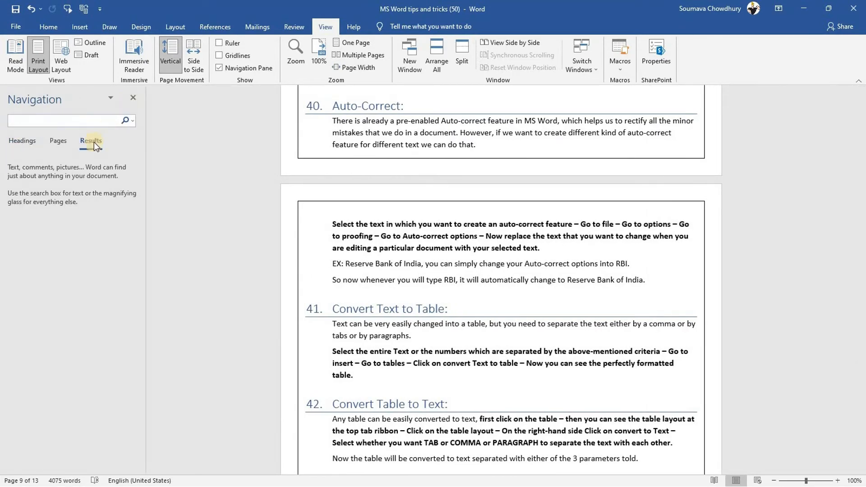
pyautogui.click(13, 141)
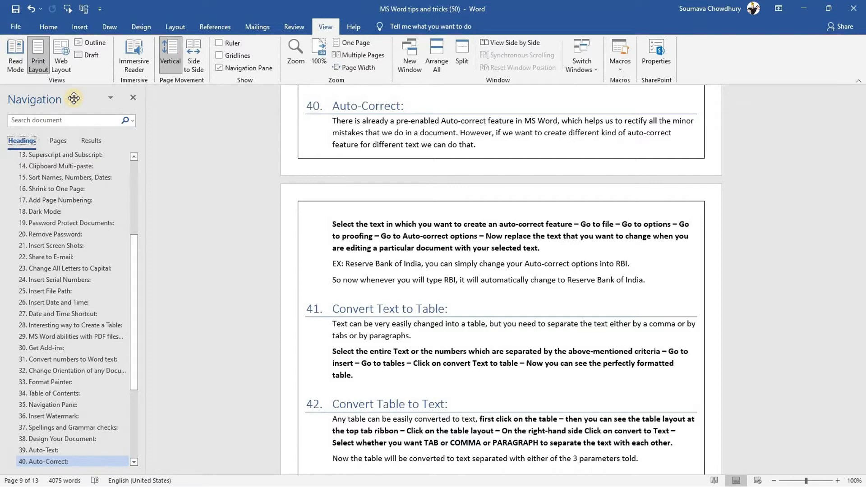
pyautogui.moveTo(136, 255); pyautogui.dragTo(137, 182)
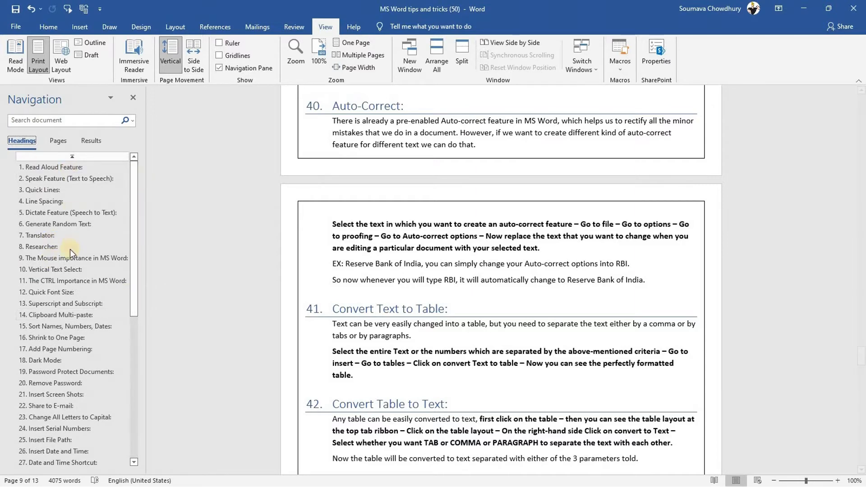
pyautogui.click(72, 156)
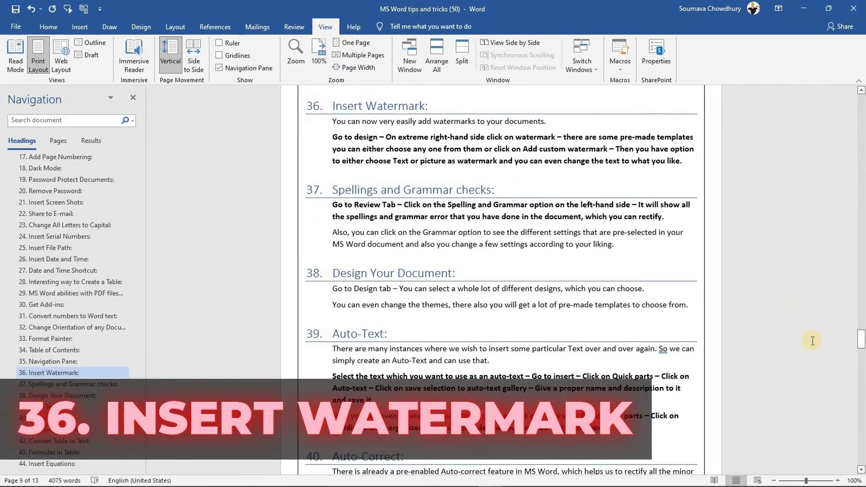
# Scroll back up to the title page showing the Contents list
pyautogui.moveTo(861, 339); pyautogui.dragTo(858, 86)
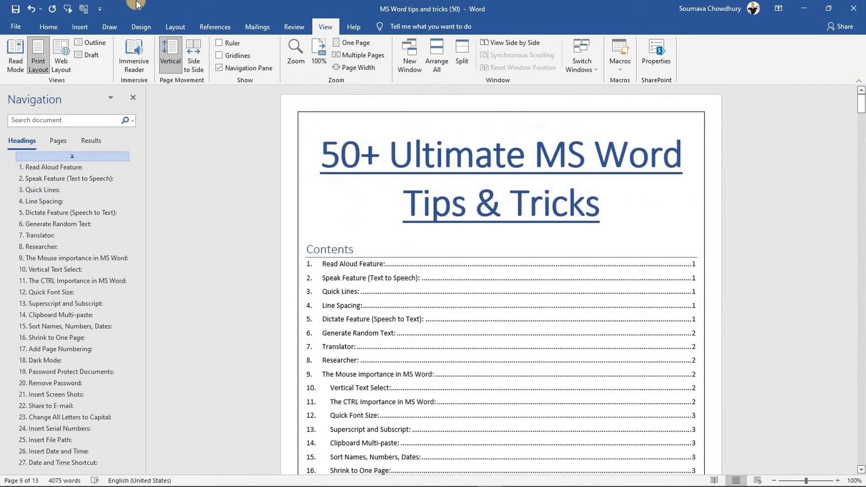
# Show the Design tab's Watermark gallery with CONFIDENTIAL, DO NOT COPY, DRAFT and SAMPLE presets
pyautogui.click(144, 26)
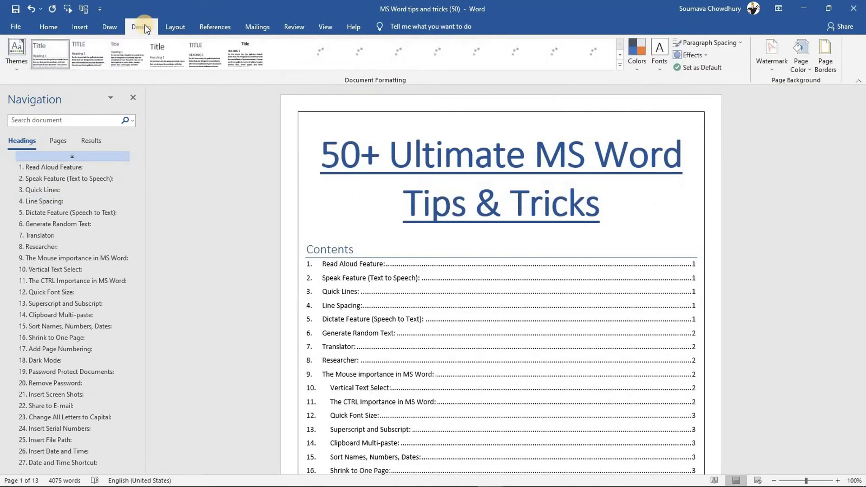
pyautogui.click(773, 50)
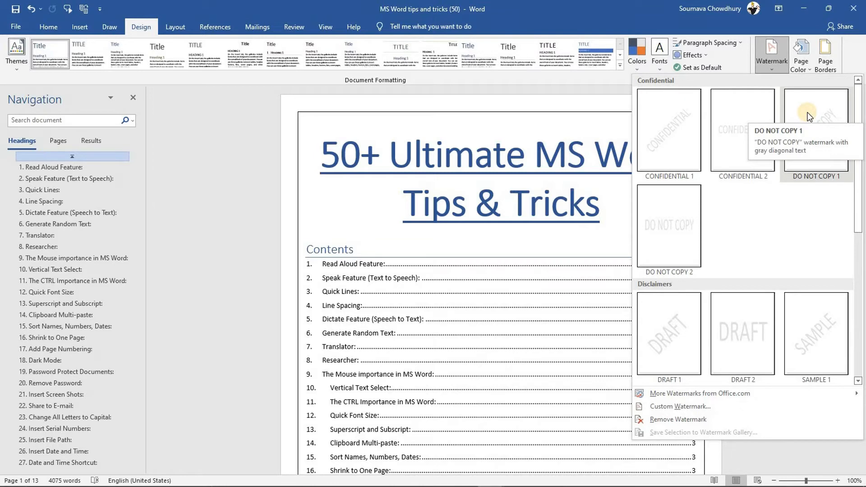
# Apply a custom picture watermark using the TechnoCrysy 3D logo file at 100% scale with Washout
pyautogui.click(680, 403)
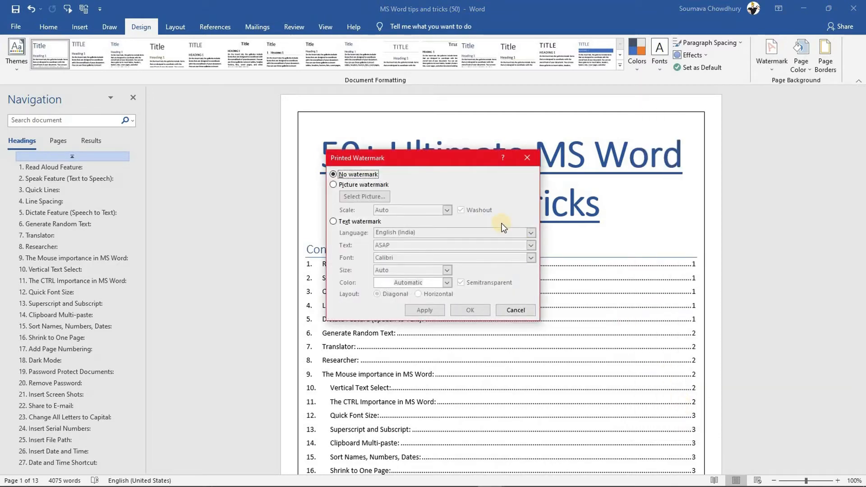
pyautogui.click(337, 185)
pyautogui.click(340, 221)
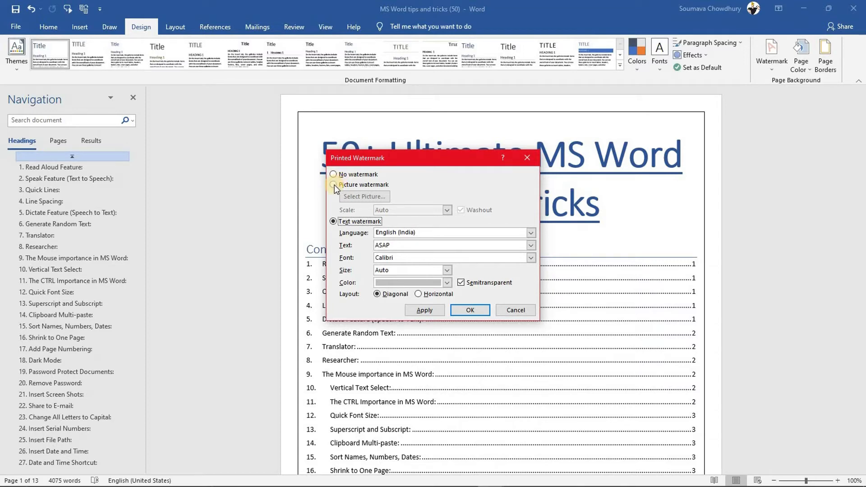
pyautogui.click(334, 184)
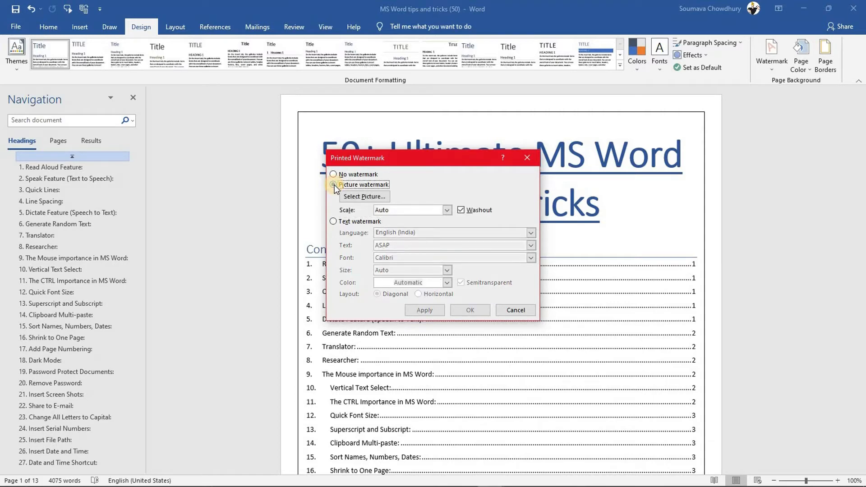
pyautogui.click(360, 196)
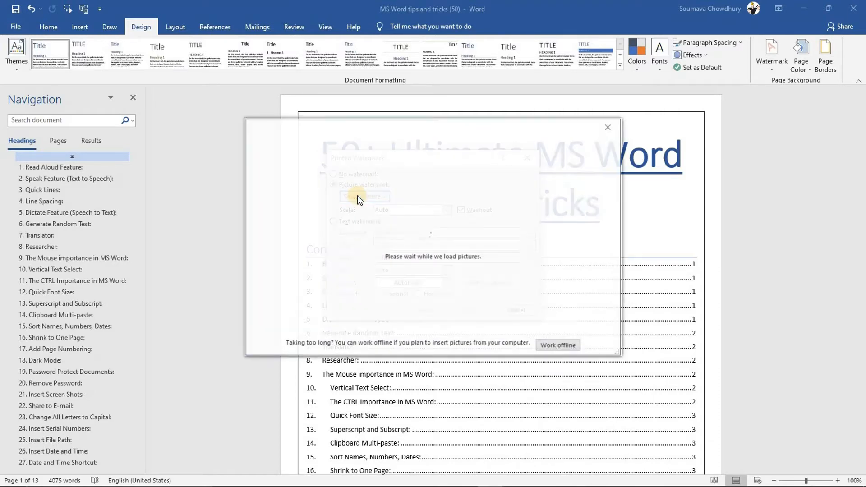
pyautogui.click(344, 193)
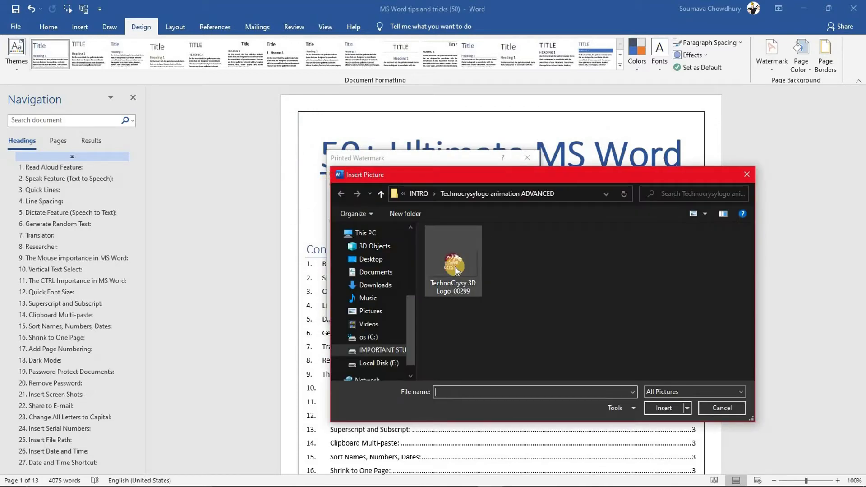
pyautogui.click(453, 261)
pyautogui.click(659, 407)
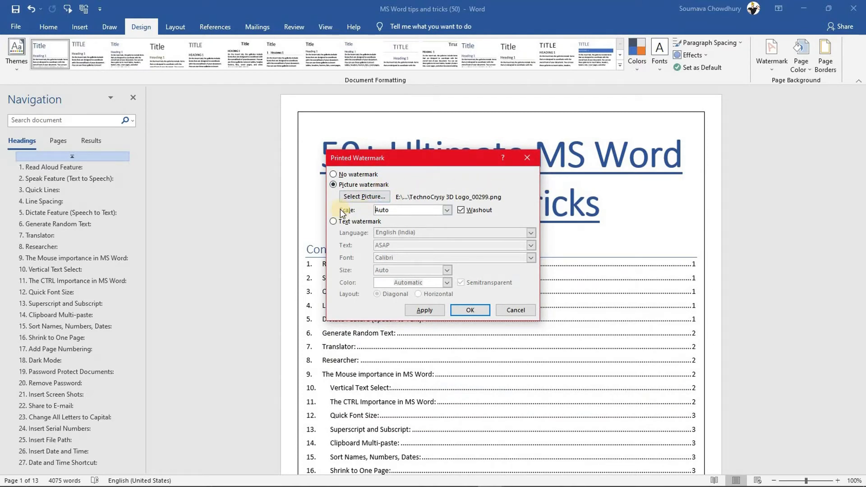
pyautogui.click(447, 210)
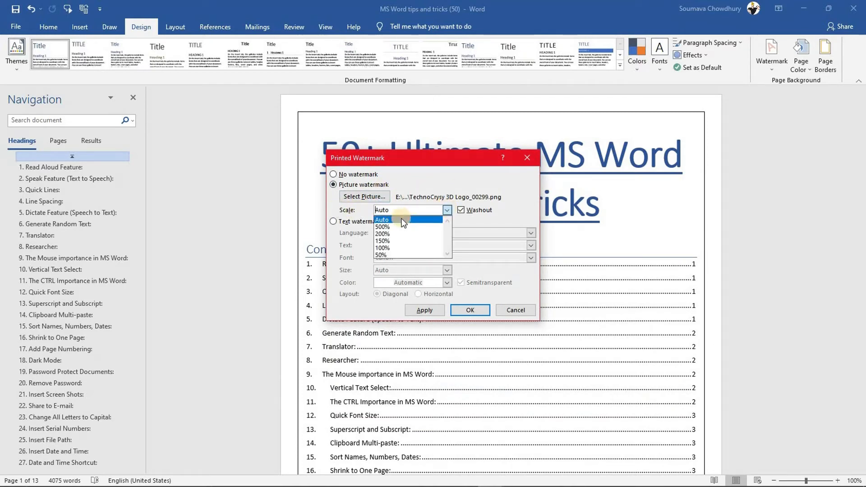
pyautogui.click(387, 247)
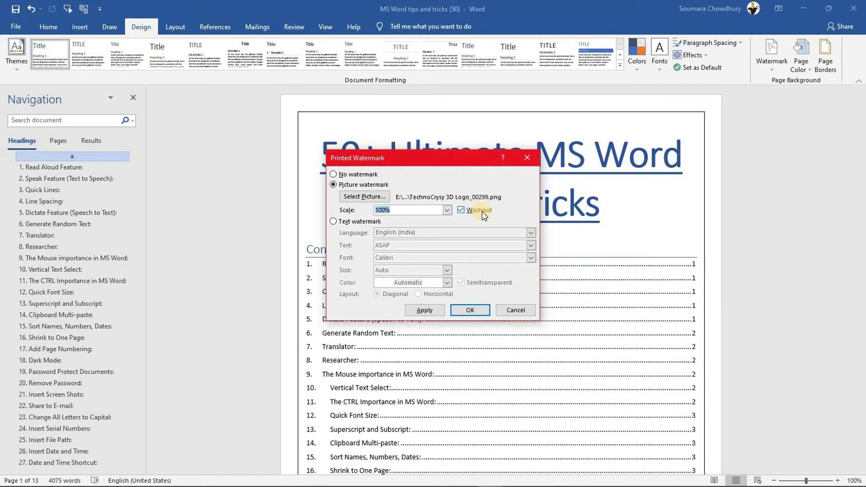
pyautogui.click(463, 307)
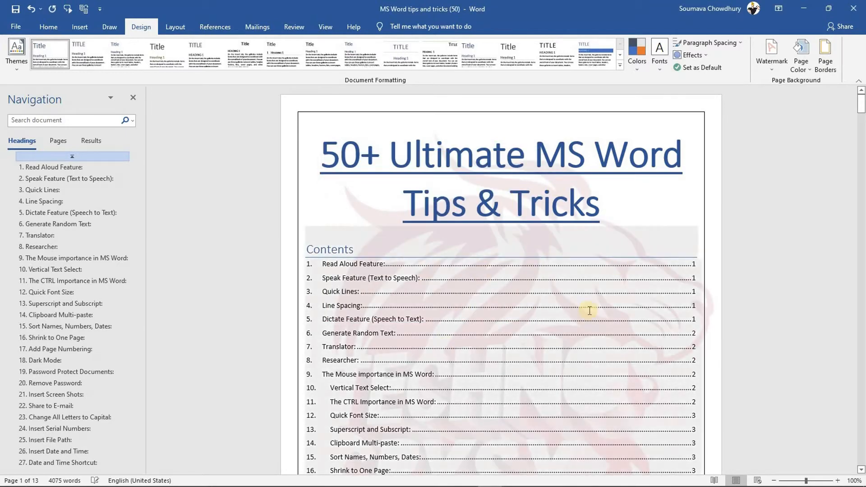
# Scroll through the watermarked tips pages before returning to the abc document
pyautogui.moveTo(861, 102); pyautogui.dragTo(862, 145)
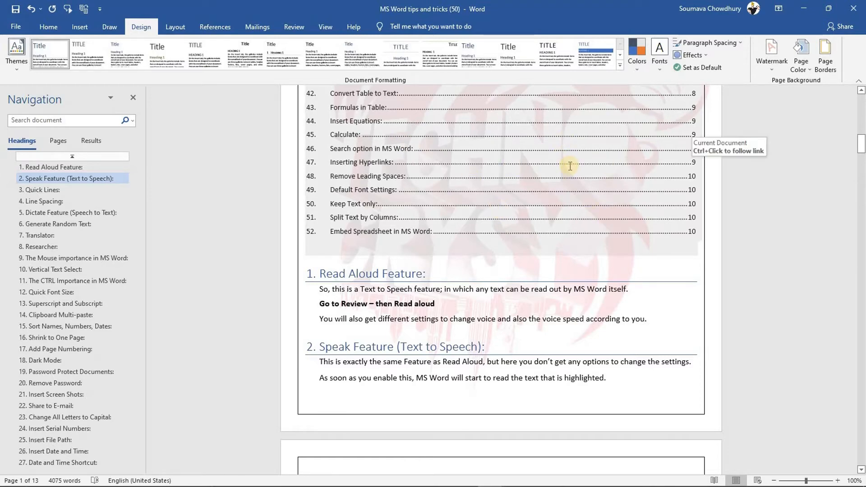
pyautogui.moveTo(861, 143); pyautogui.dragTo(862, 317)
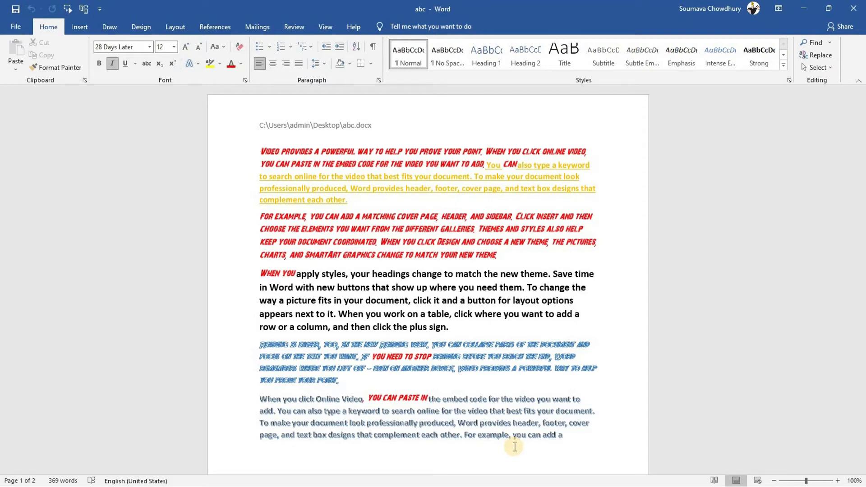
# Run Spelling & Grammar on abc, dismiss the completion notice, then type 'hj' after 'buttons'
pyautogui.click(292, 28)
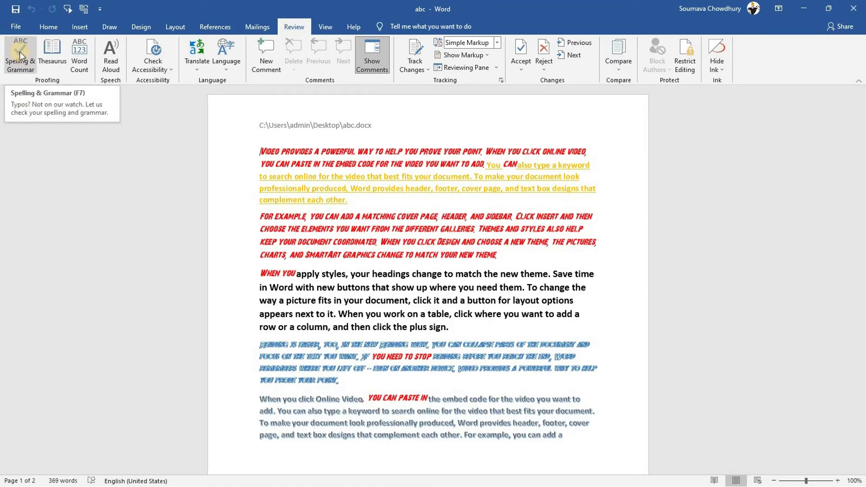
pyautogui.click(19, 51)
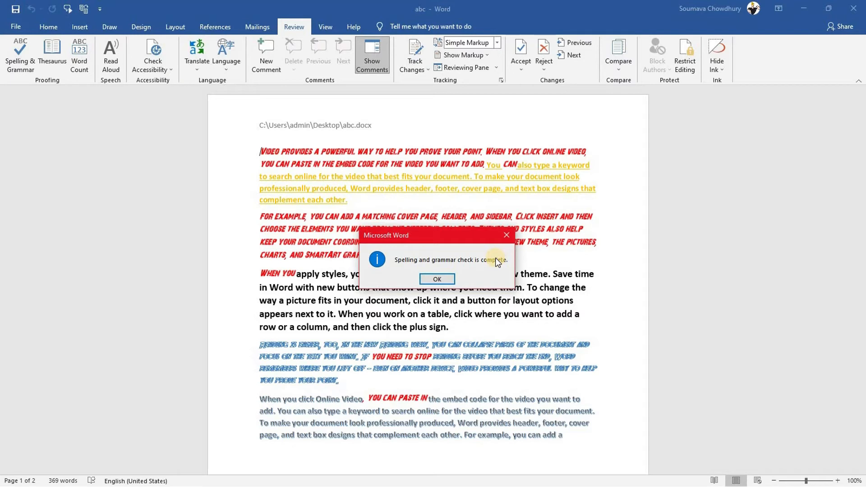
pyautogui.click(437, 278)
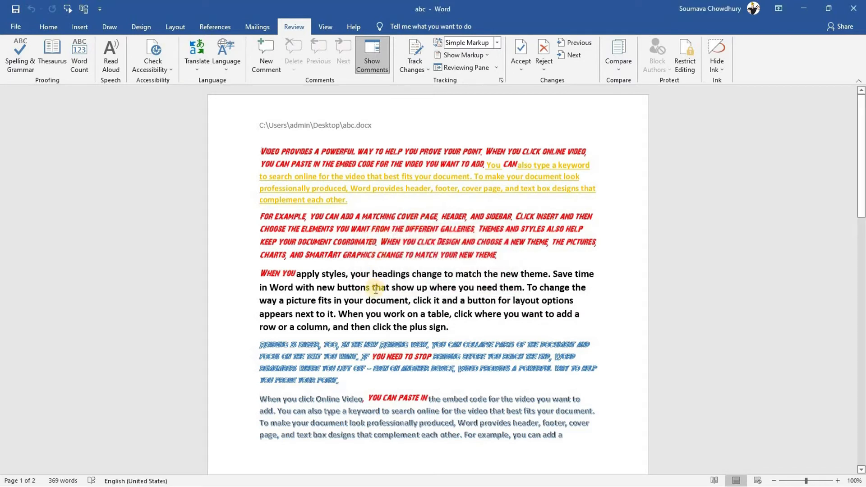
pyautogui.click(369, 287)
pyautogui.write('hj')
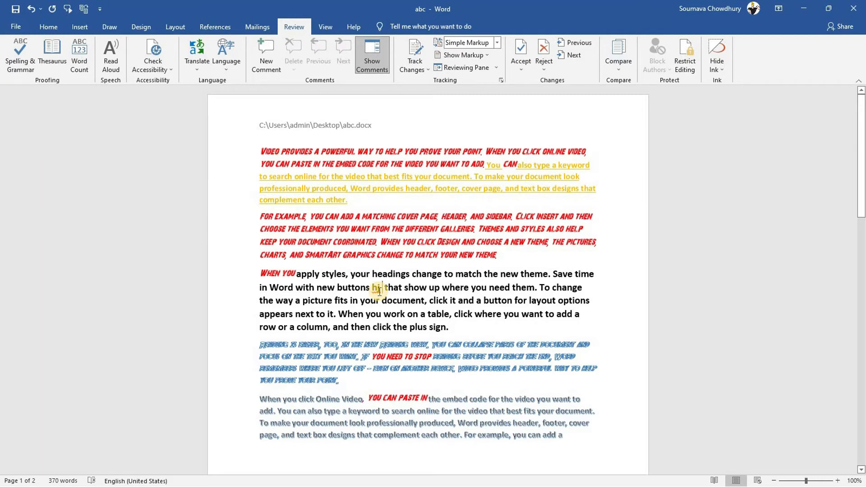
# Tidy the spacing after the inserted 'hj' and rerun Spelling & Grammar so it is flagged
pyautogui.press('Delete')
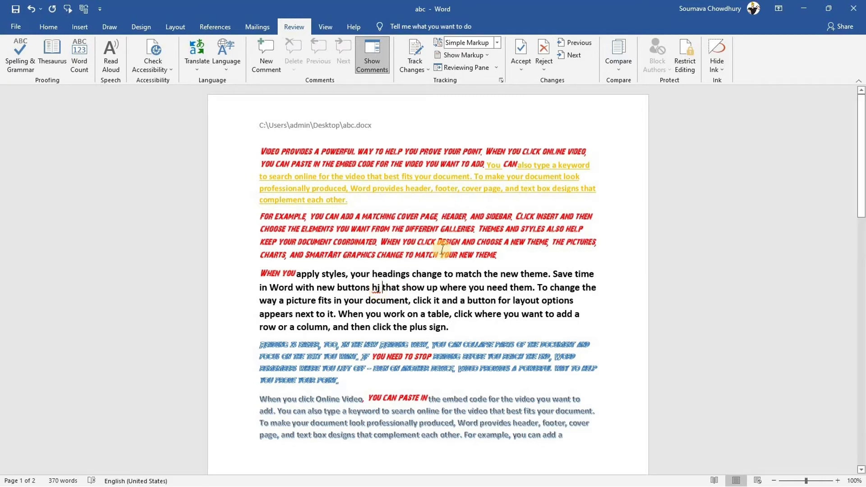
pyautogui.click(13, 51)
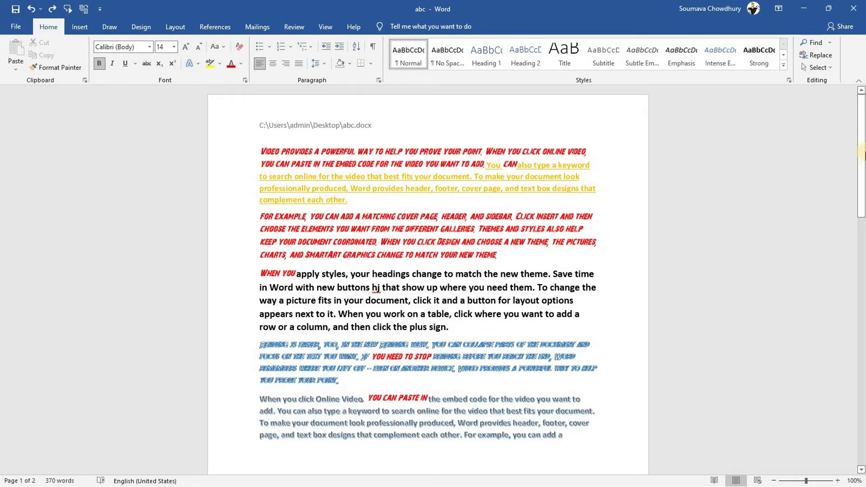
pyautogui.moveTo(861, 315); pyautogui.dragTo(861, 166)
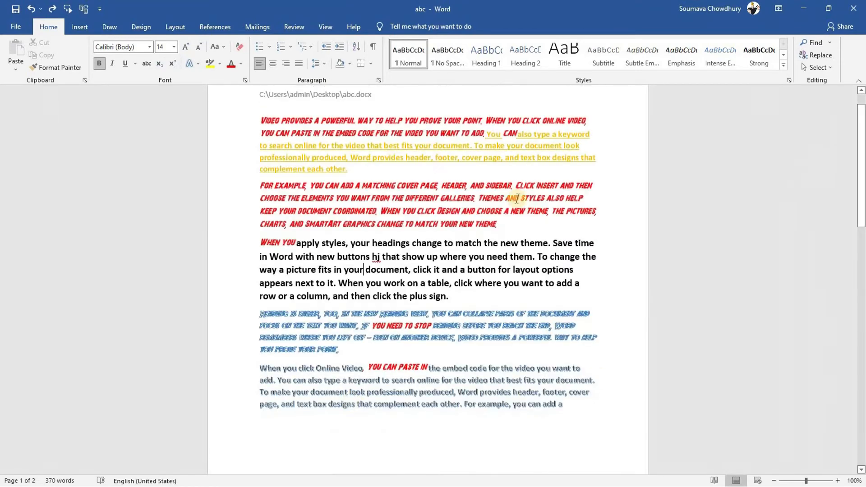
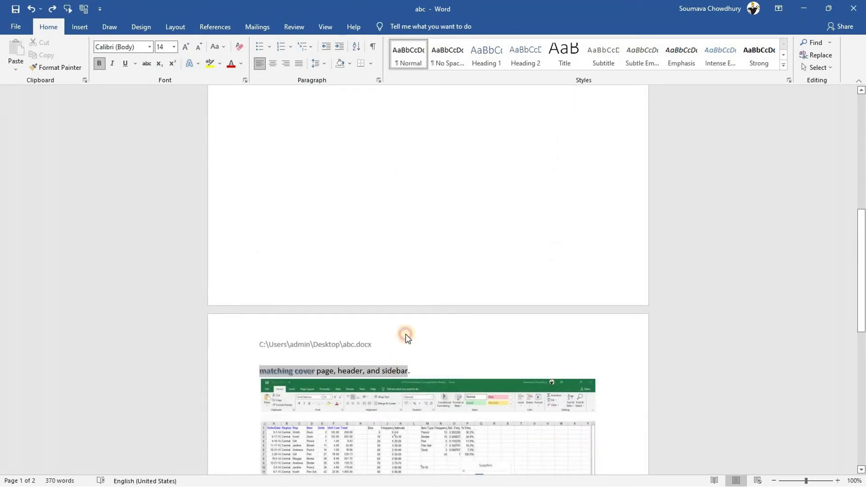
# Set the selected text to the Calibri font at size 12
pyautogui.click(127, 47)
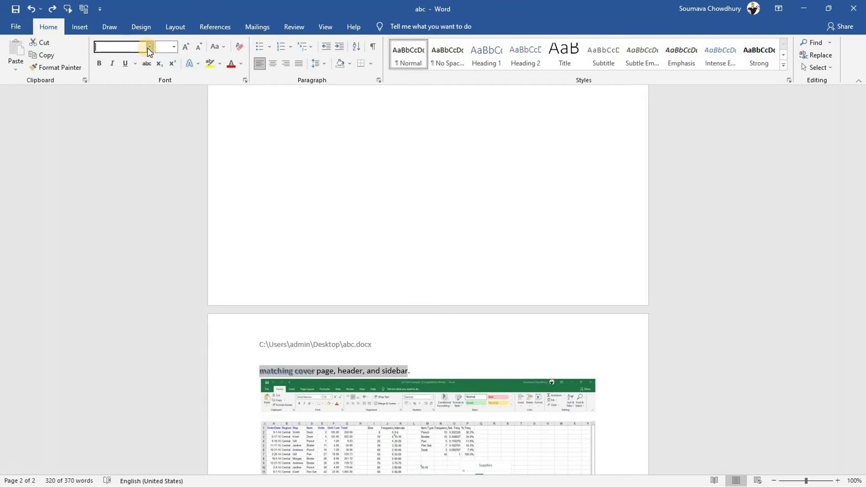
pyautogui.click(147, 47)
pyautogui.click(121, 84)
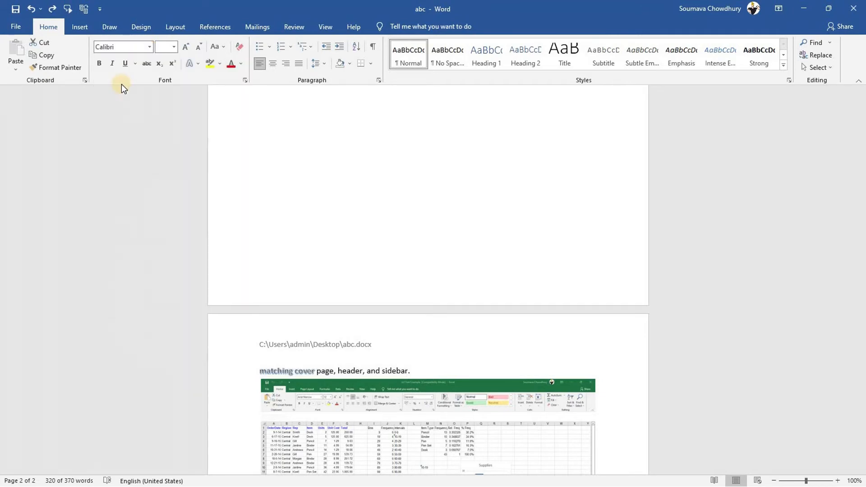
pyautogui.click(174, 47)
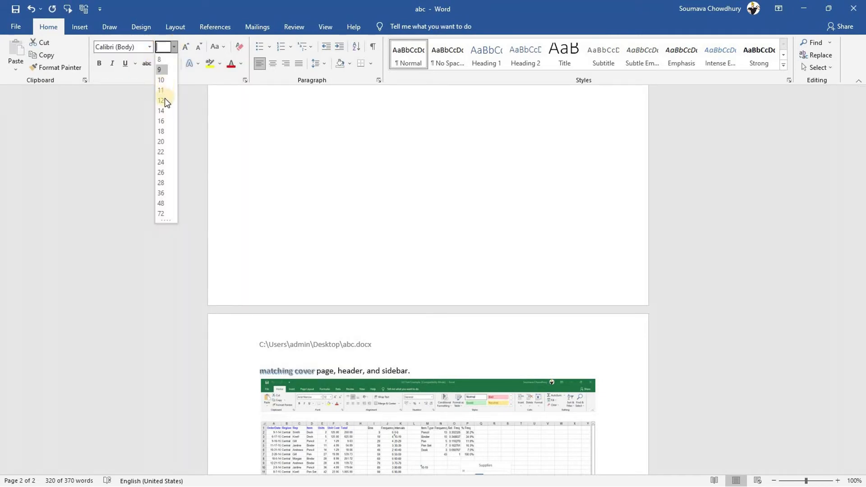
pyautogui.click(719, 253)
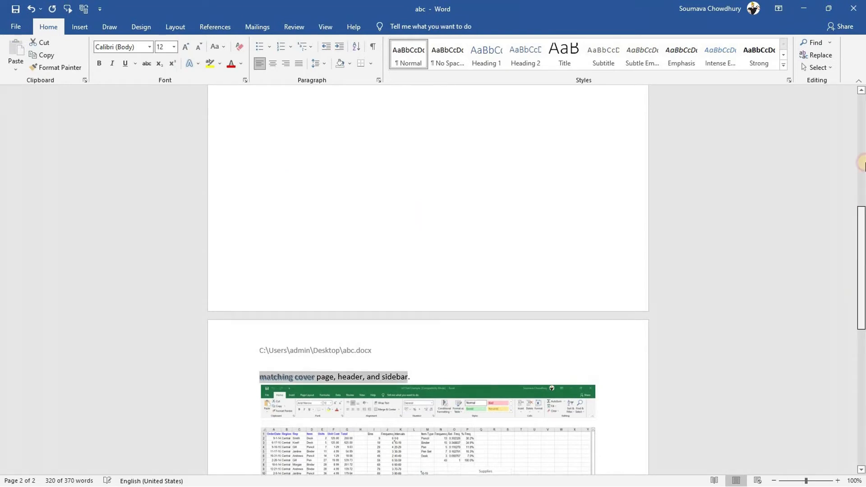
# Remove the bold from the 'When you apply styles' paragraph
pyautogui.scroll(-5, 367, 283)
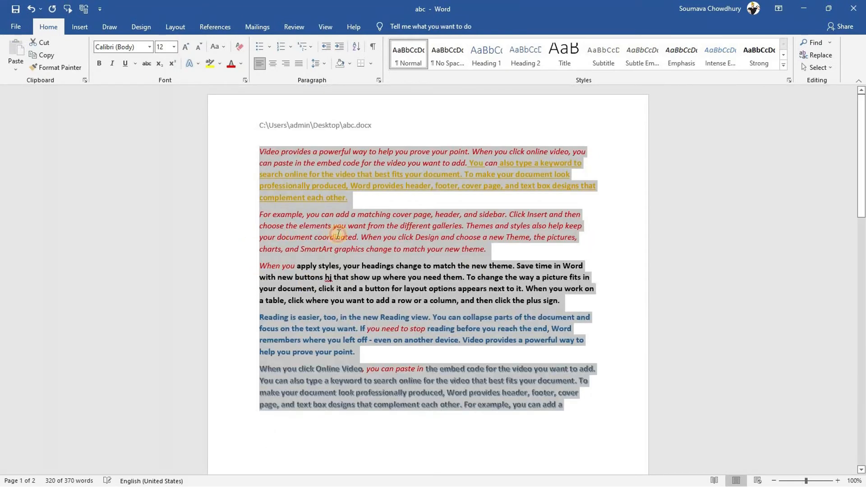
pyautogui.click(338, 234)
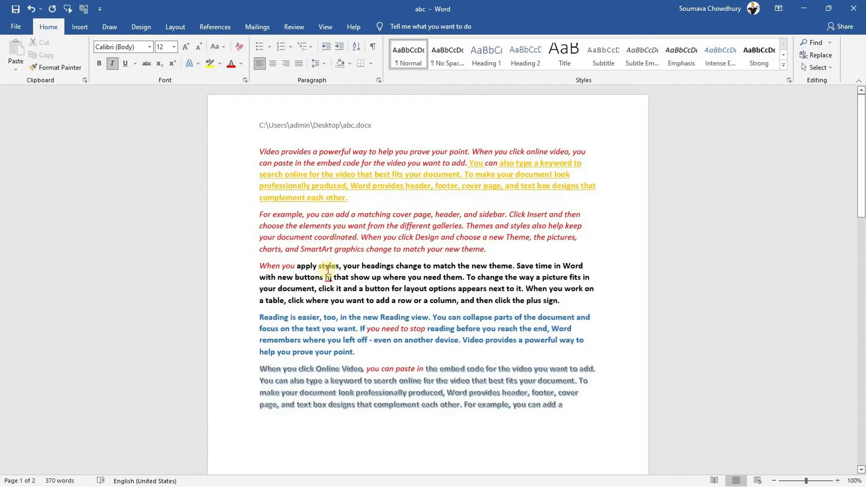
pyautogui.moveTo(298, 266); pyautogui.dragTo(569, 302)
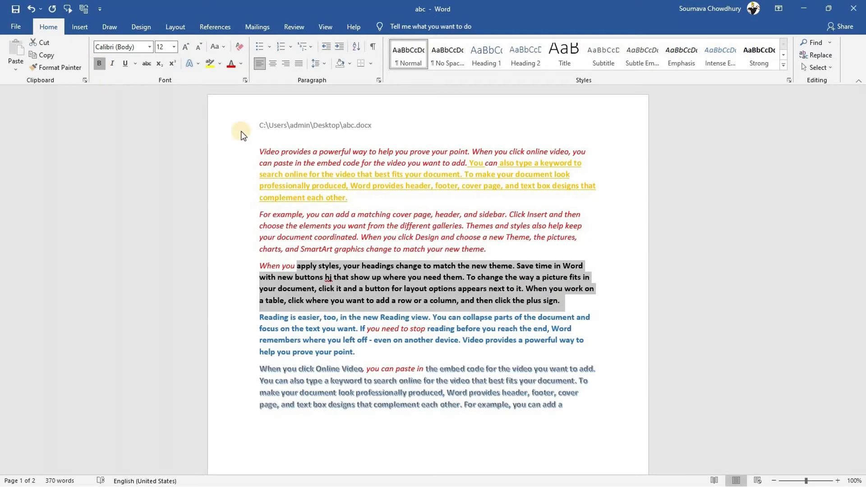
pyautogui.click(99, 63)
# Paint the plain paragraph's formatting over the first two paragraphs, 'When you', and the last two
pyautogui.click(53, 96)
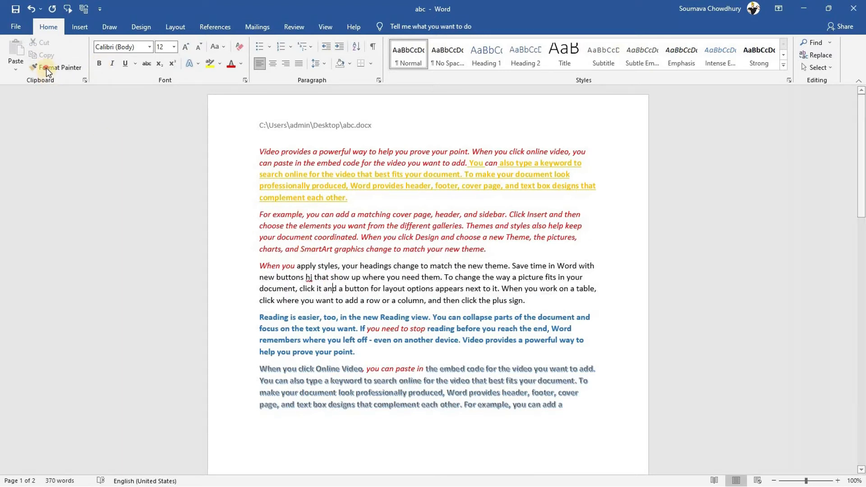
pyautogui.click(46, 68)
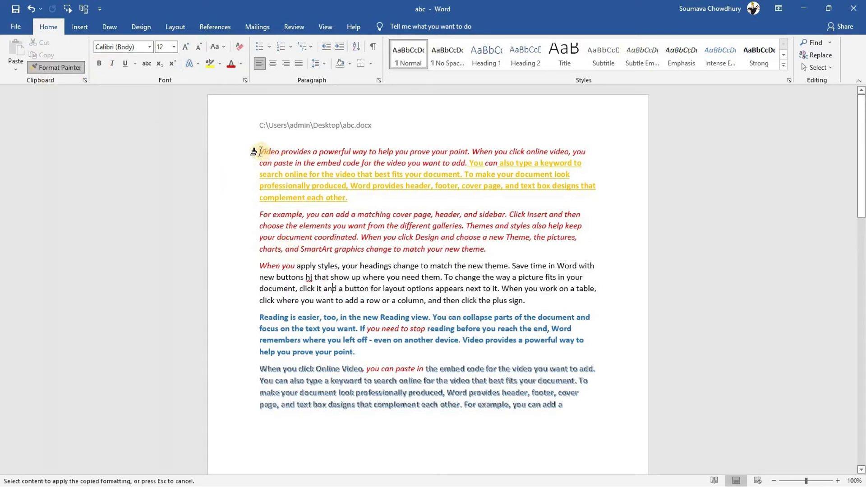
pyautogui.moveTo(261, 152)
pyautogui.mouseDown()
pyautogui.moveTo(500, 241)
pyautogui.moveTo(502, 251)
pyautogui.mouseUp()
pyautogui.moveTo(261, 266); pyautogui.dragTo(291, 266)
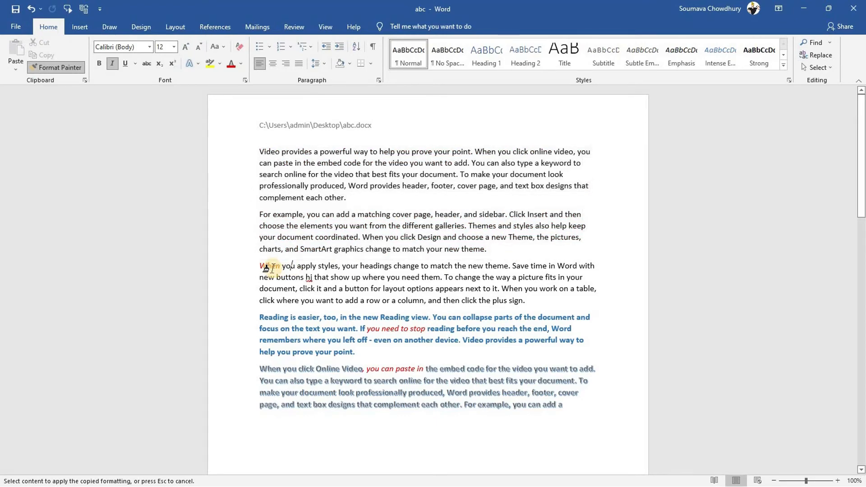
pyautogui.moveTo(260, 316); pyautogui.dragTo(573, 407)
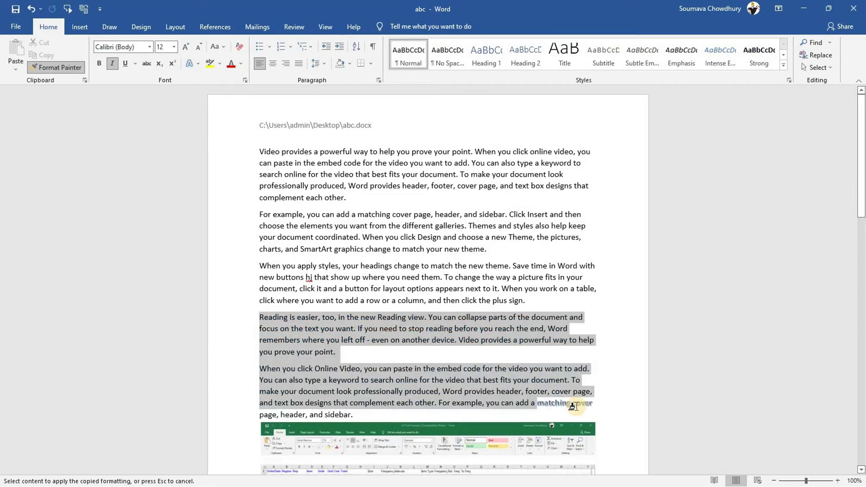
# Paint plain formatting onto the words 'matching cover' and turn Format Painter off
pyautogui.moveTo(861, 184); pyautogui.dragTo(861, 223)
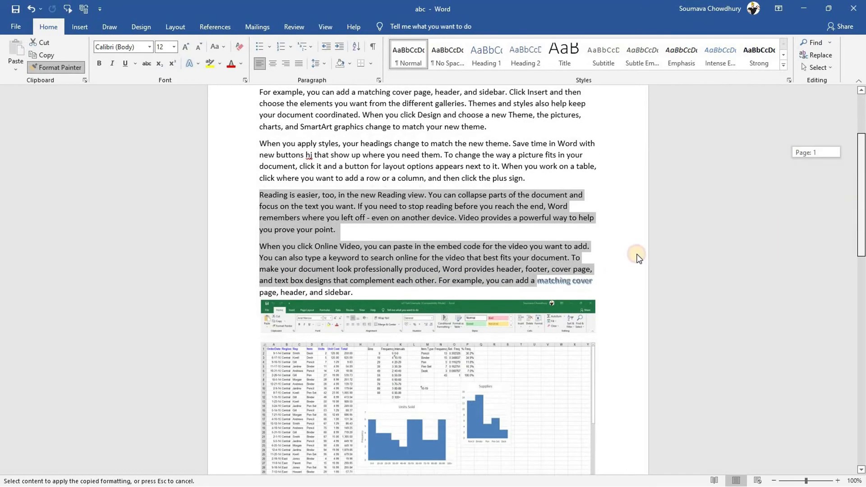
pyautogui.click(577, 281)
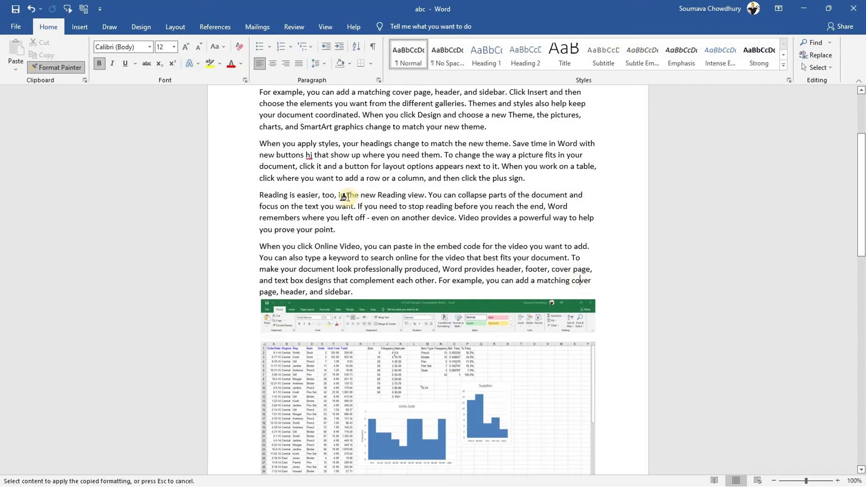
pyautogui.moveTo(862, 231)
pyautogui.mouseDown()
pyautogui.moveTo(130, 99)
pyautogui.moveTo(51, 67)
pyautogui.mouseUp()
pyautogui.click(50, 67)
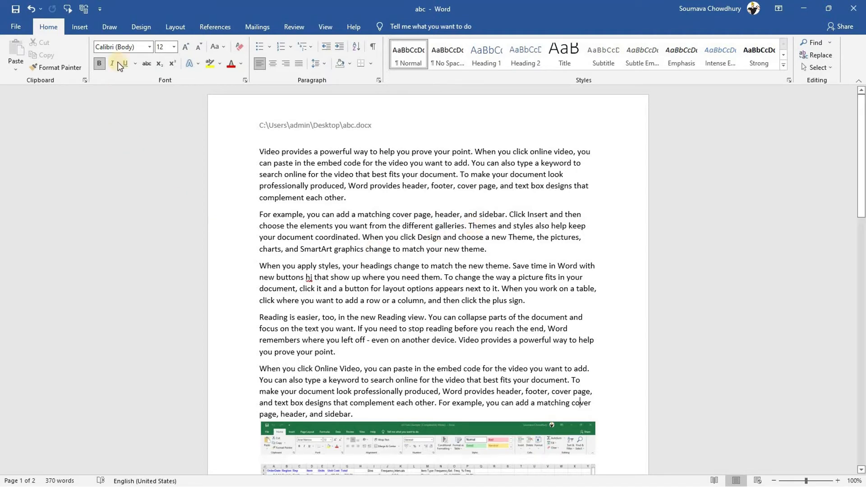
pyautogui.click(136, 27)
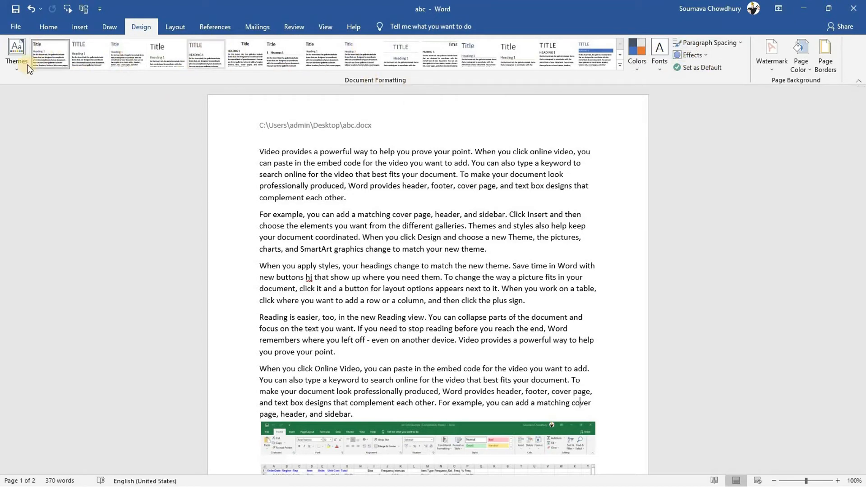
# Browse the Themes gallery without applying one, then select 'Video provides a powerful'
pyautogui.click(13, 67)
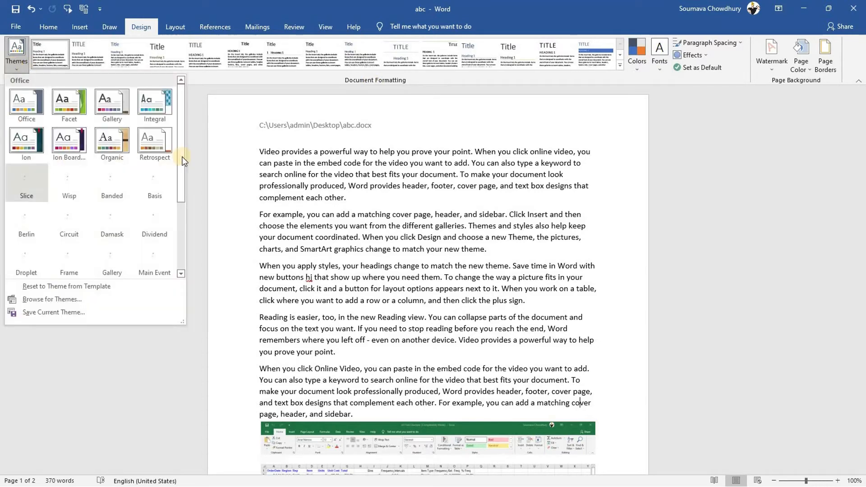
pyautogui.moveTo(180, 156); pyautogui.dragTo(181, 209)
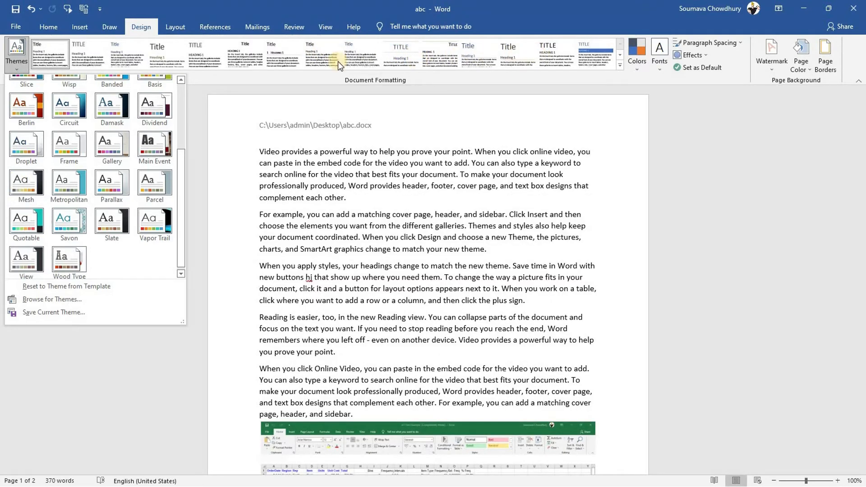
pyautogui.click(281, 193)
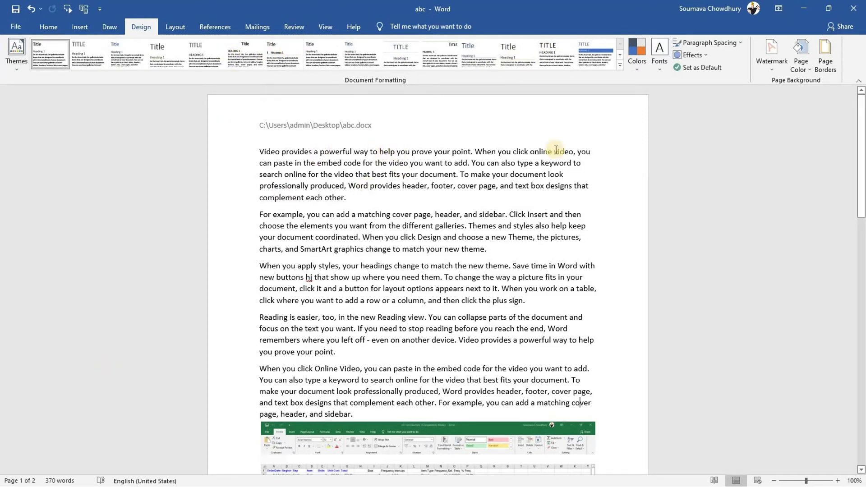
pyautogui.click(257, 151)
pyautogui.moveTo(258, 151); pyautogui.dragTo(326, 153)
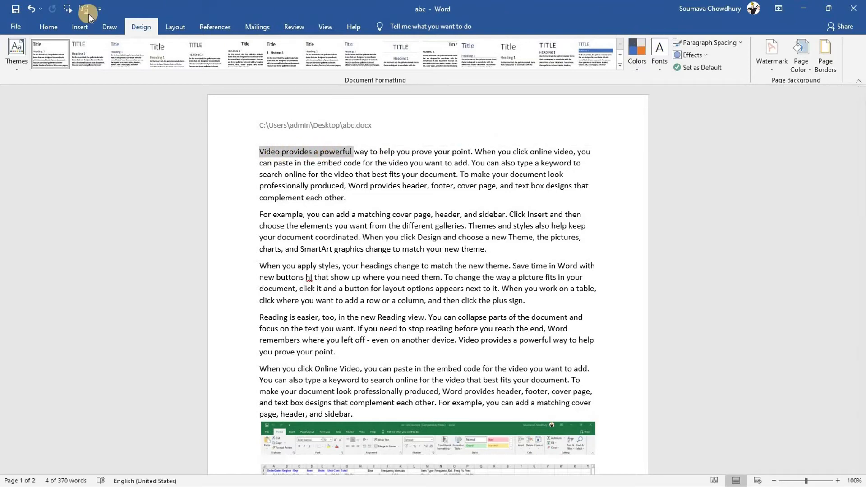
# Make 'Video provides a powerful' a Title-style heading on its own centred line
pyautogui.click(55, 28)
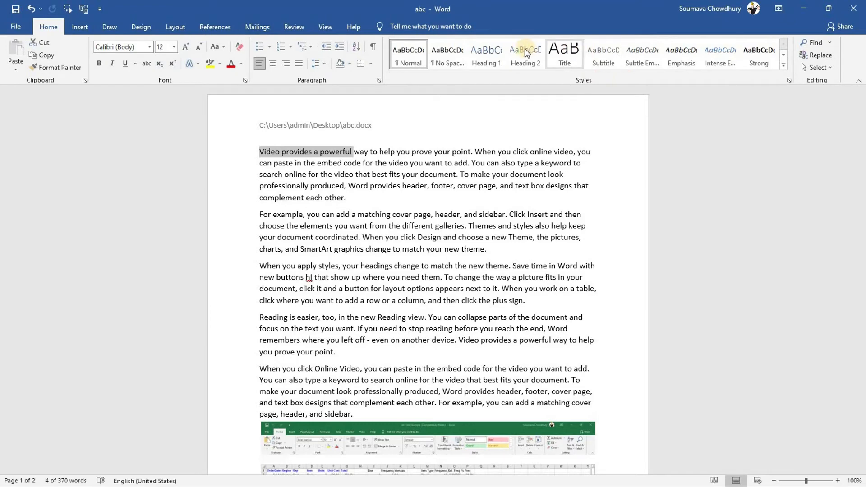
pyautogui.click(564, 52)
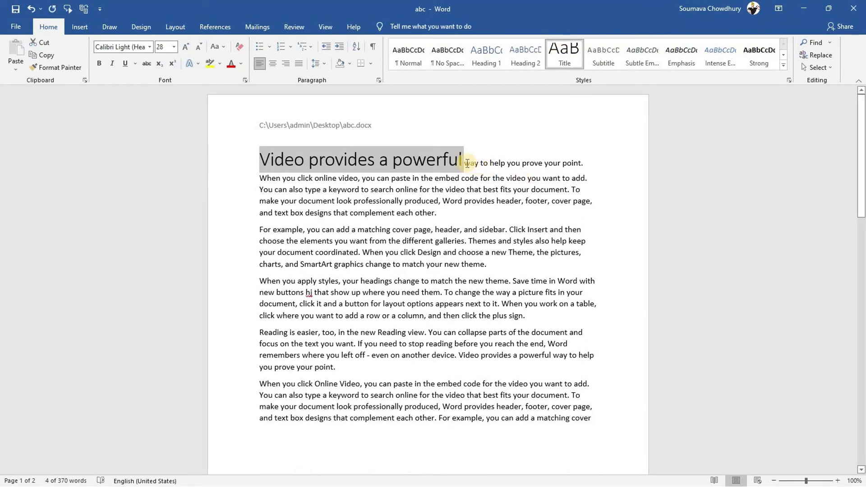
pyautogui.press('Right')
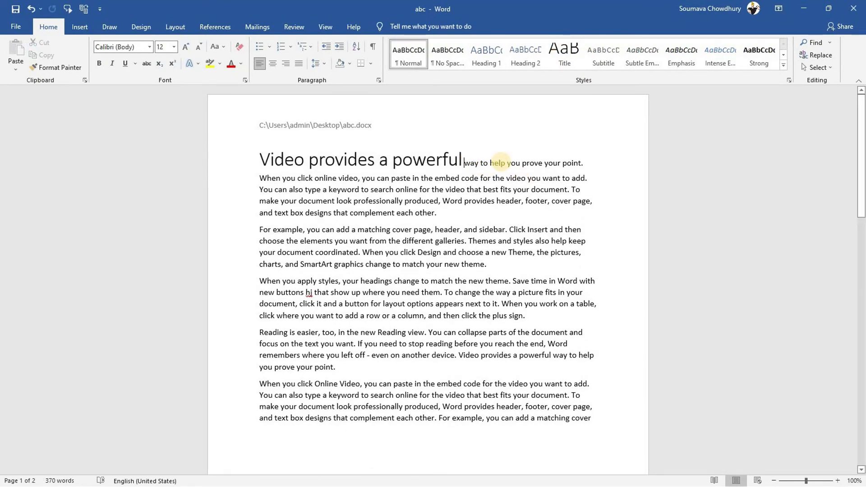
pyautogui.press('Return')
pyautogui.click(467, 157)
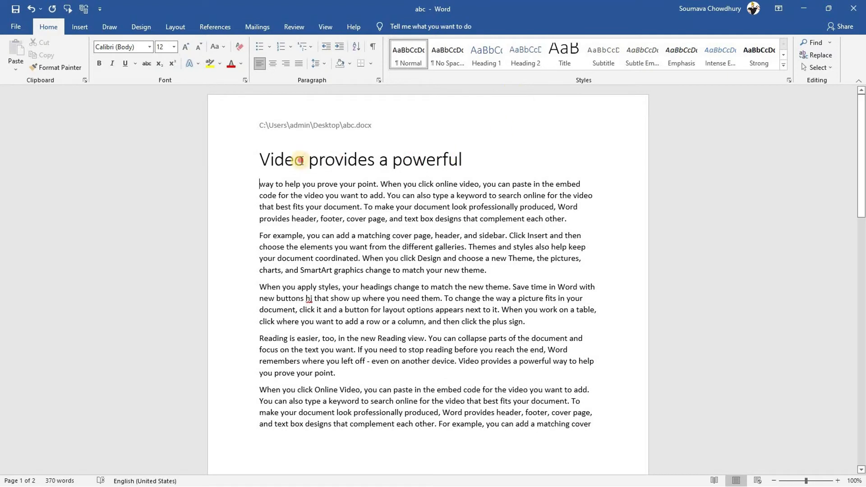
pyautogui.tripleClick(284, 158)
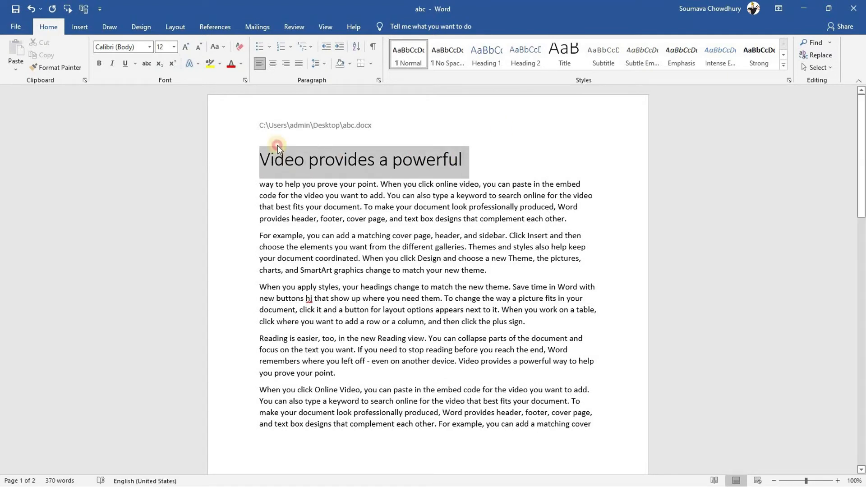
pyautogui.click(272, 62)
pyautogui.click(411, 195)
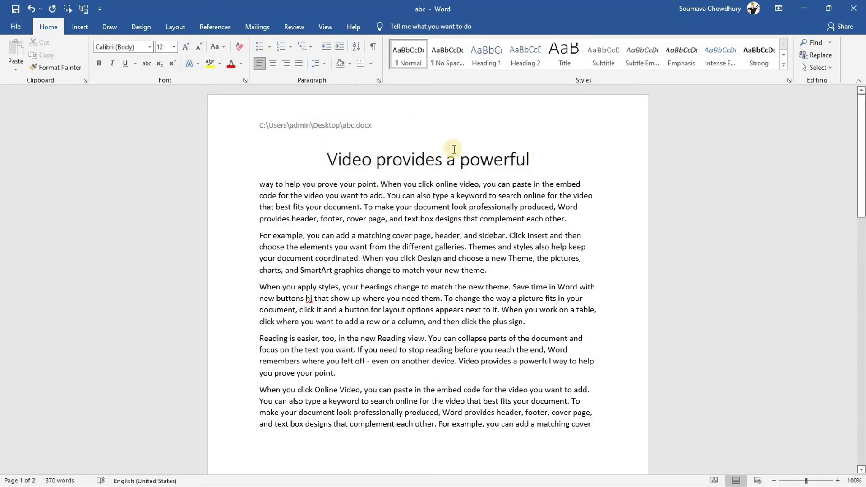
pyautogui.click(132, 27)
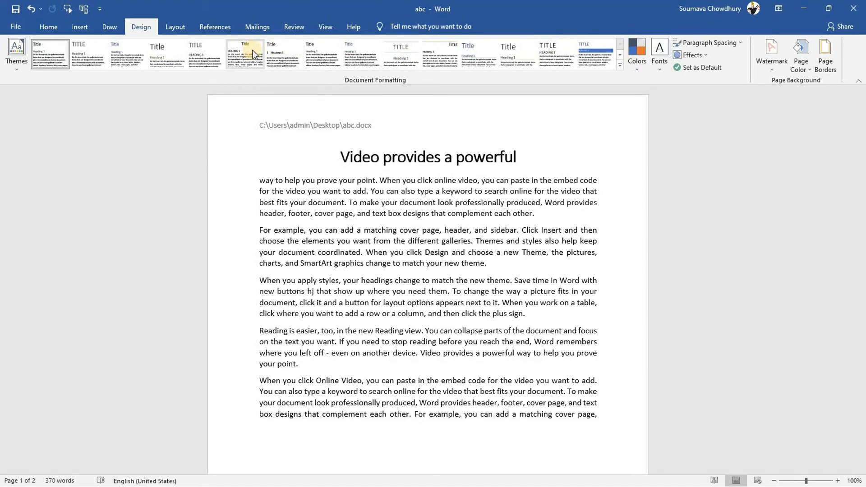
# Apply a different Document Formatting style set and then the Banded theme
pyautogui.click(254, 53)
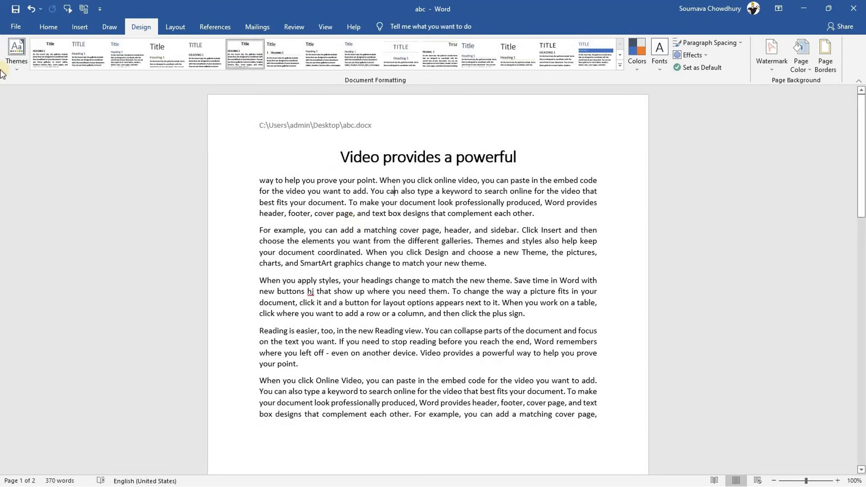
pyautogui.click(15, 64)
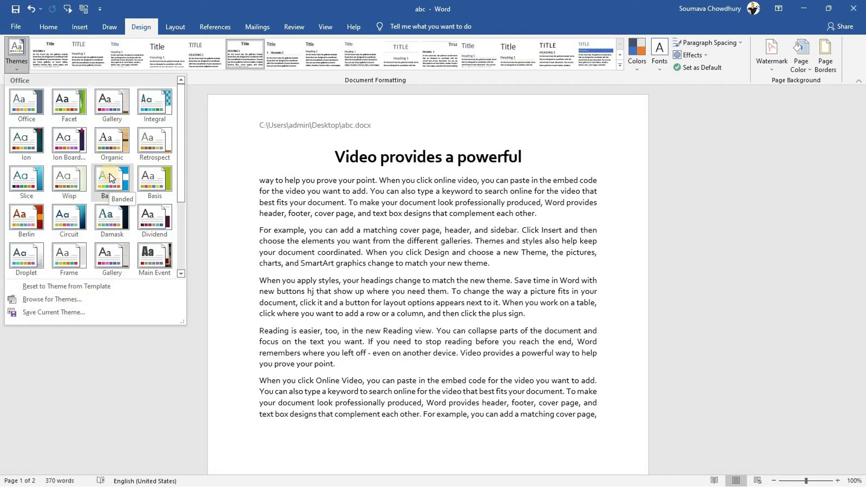
pyautogui.click(109, 173)
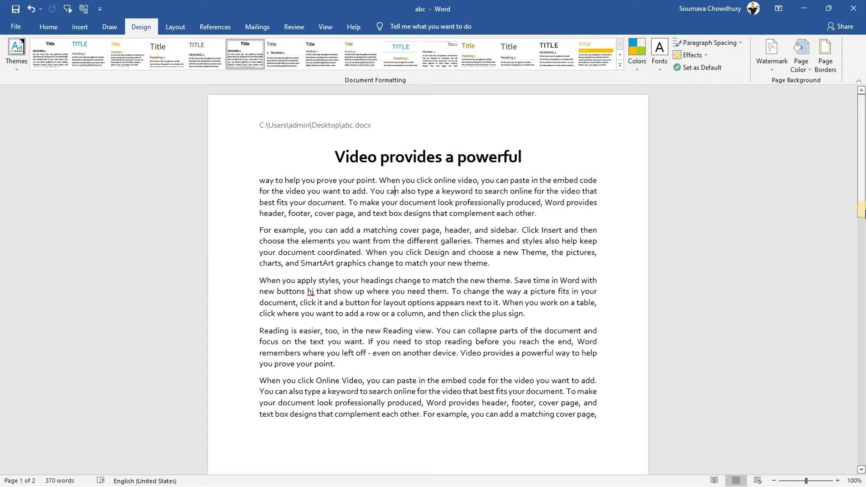
# Select the 'For example, you can add a matching cover page…' sentence and save it to AutoText
pyautogui.click(258, 229)
pyautogui.moveTo(258, 229); pyautogui.dragTo(517, 230)
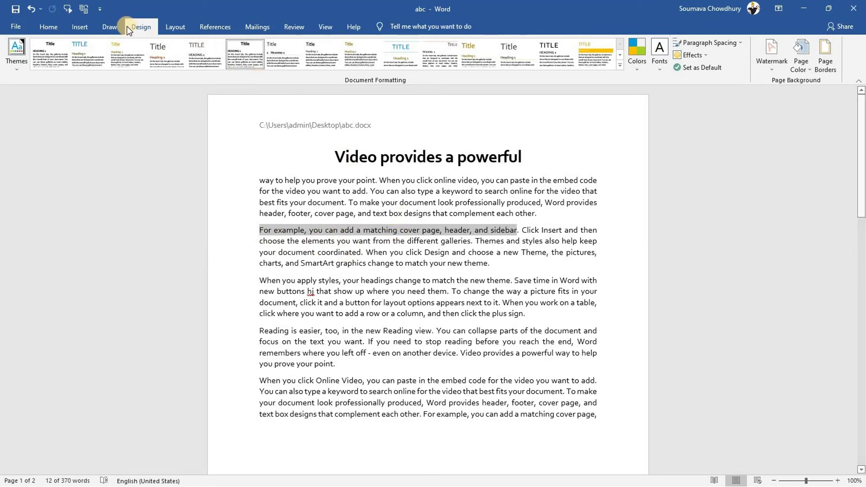
pyautogui.click(81, 27)
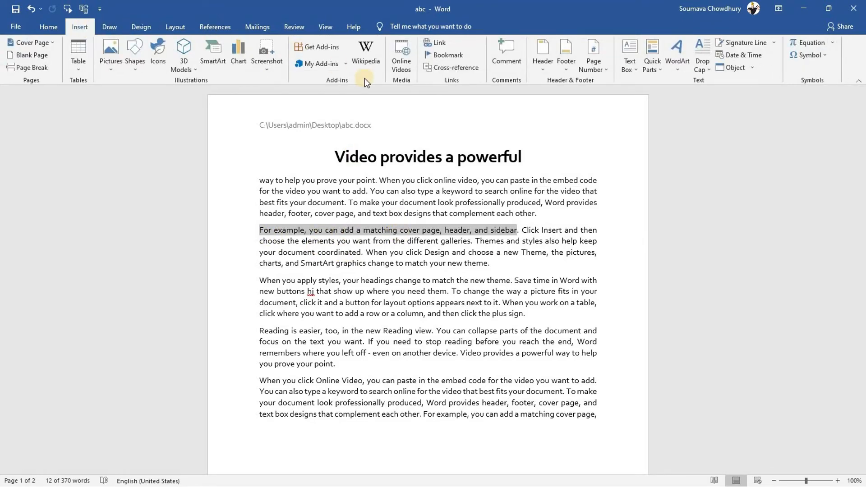
pyautogui.click(652, 65)
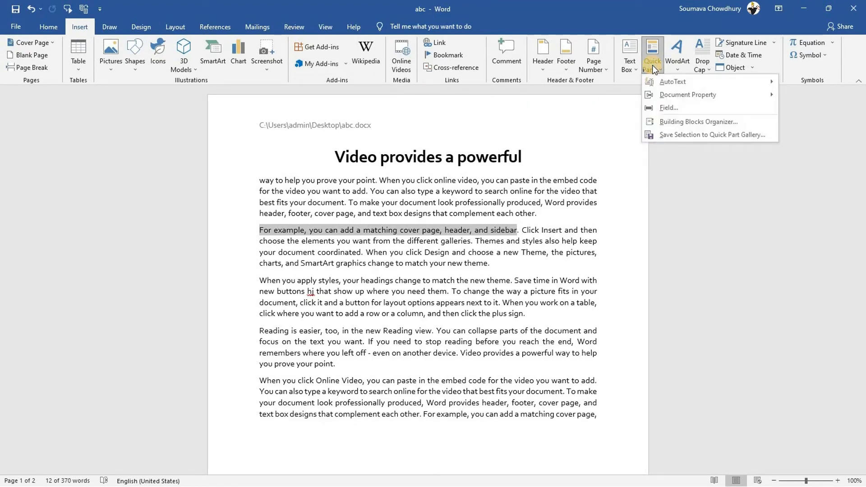
pyautogui.moveTo(677, 81)
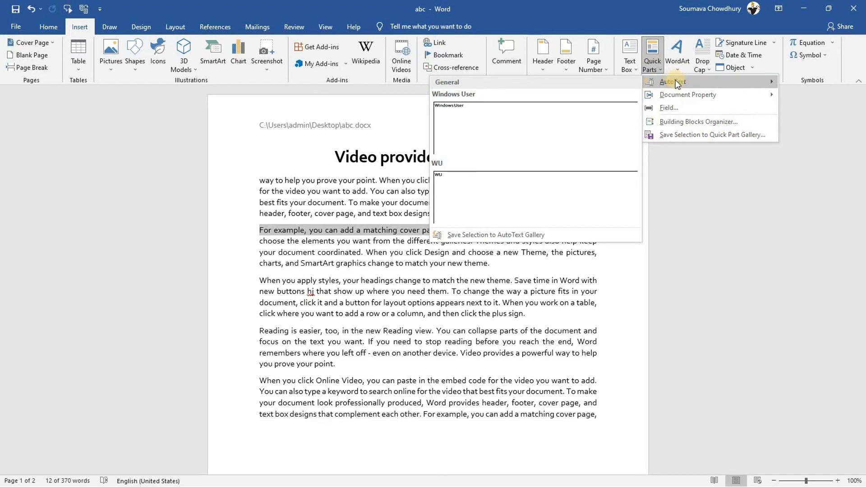
pyautogui.click(461, 235)
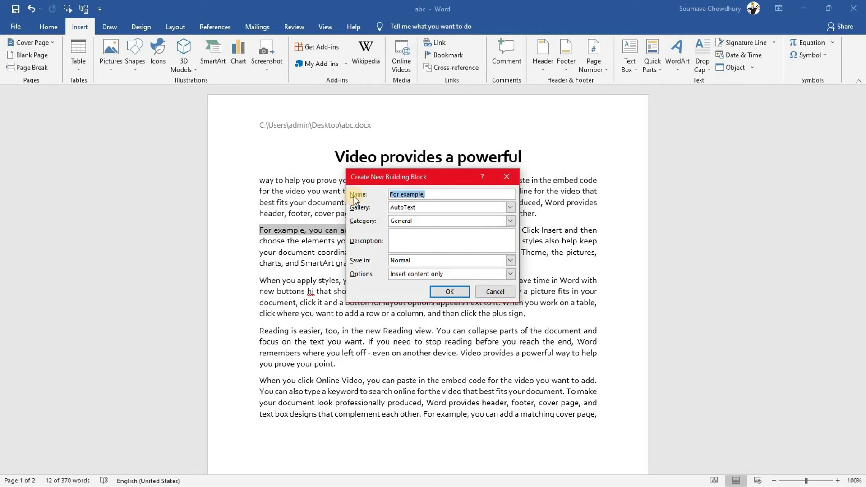
# Name the AutoText entry 'technocrysy sentence' with description 'nil' and save it
pyautogui.write('technocrysy sentence')
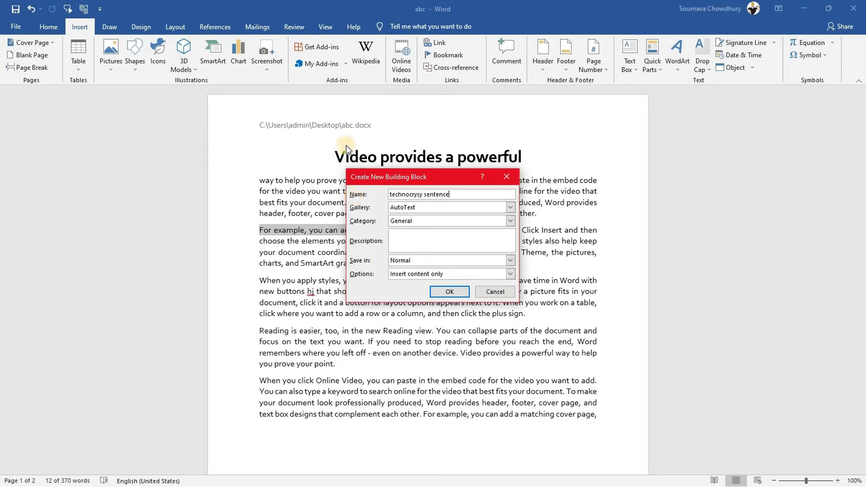
pyautogui.click(408, 238)
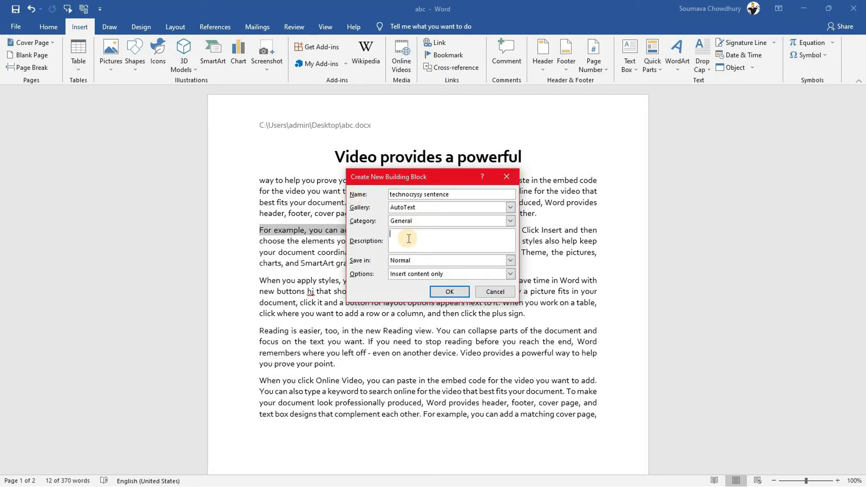
pyautogui.write('nil')
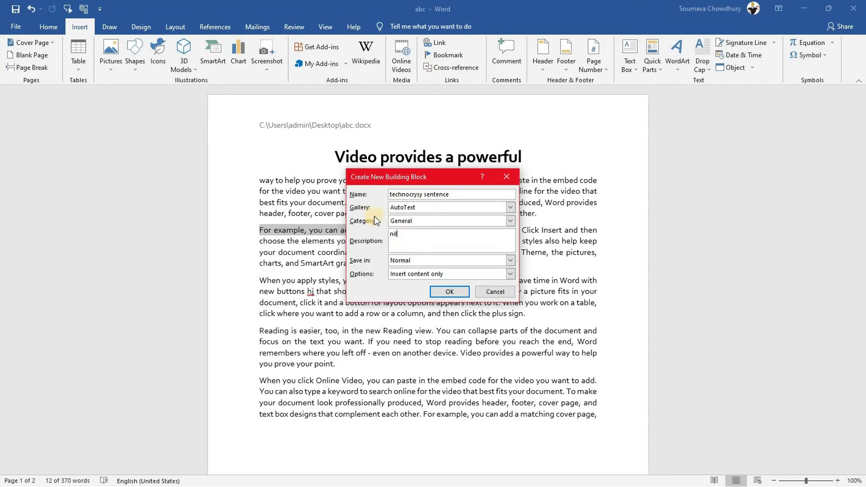
pyautogui.click(452, 289)
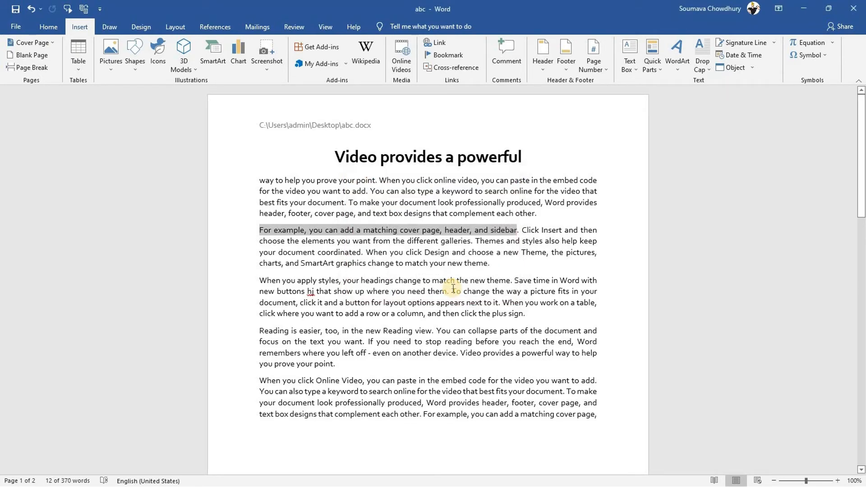
# Start a new empty line after the fifty-six thousand four hundred eighty-five line at the document's end
pyautogui.click(610, 418)
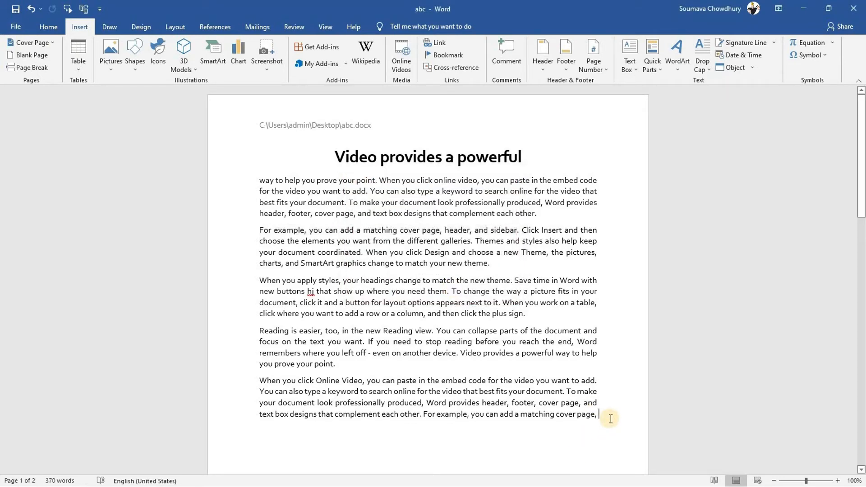
pyautogui.write('header, and sidebar')
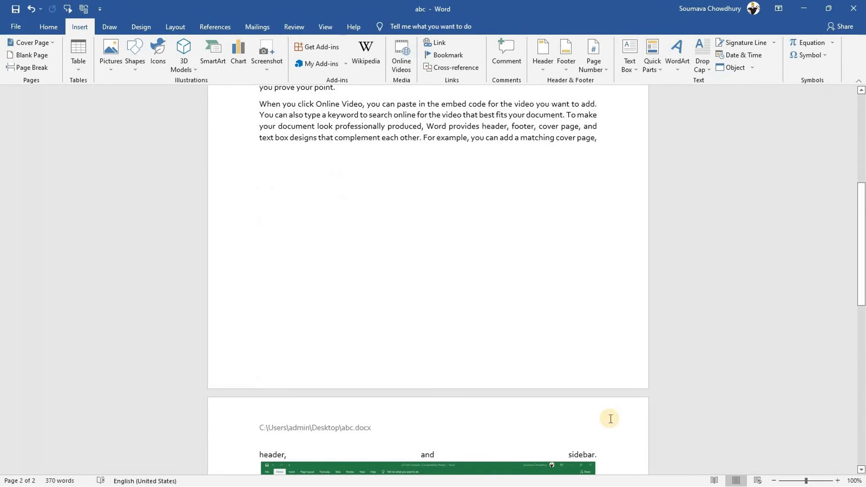
pyautogui.scroll(-5, 610, 419)
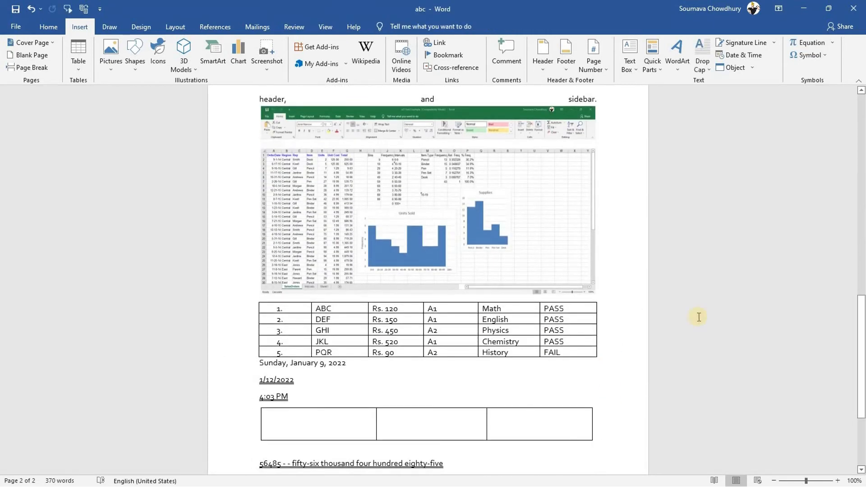
pyautogui.scroll(-4, 850, 326)
pyautogui.click(498, 331)
pyautogui.press('Return')
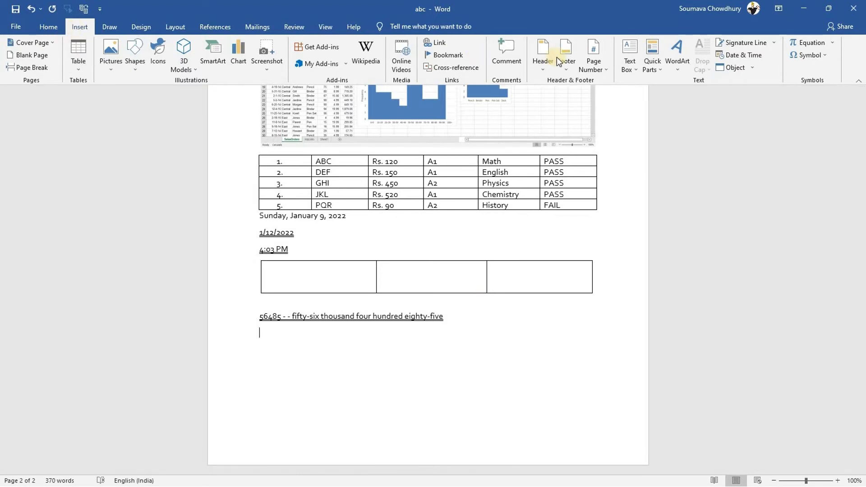
# Insert the 'technocrysy sentence' AutoText entry there and remove the stray characters after it
pyautogui.click(650, 64)
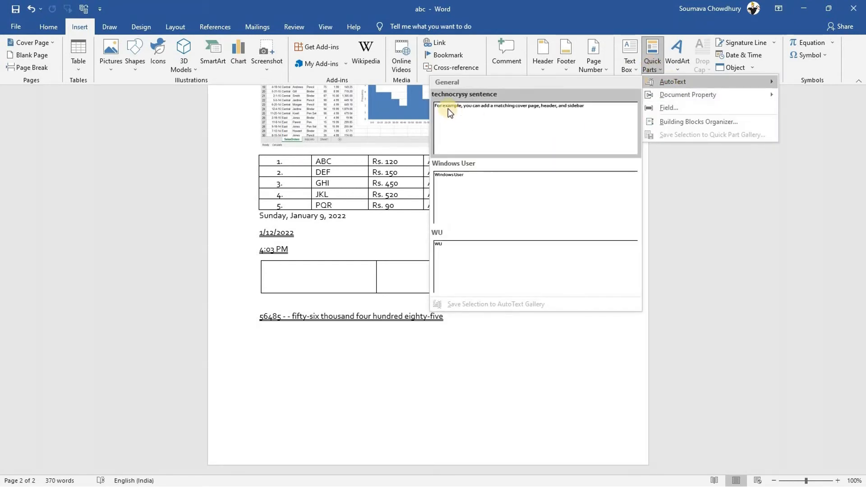
pyautogui.click(483, 123)
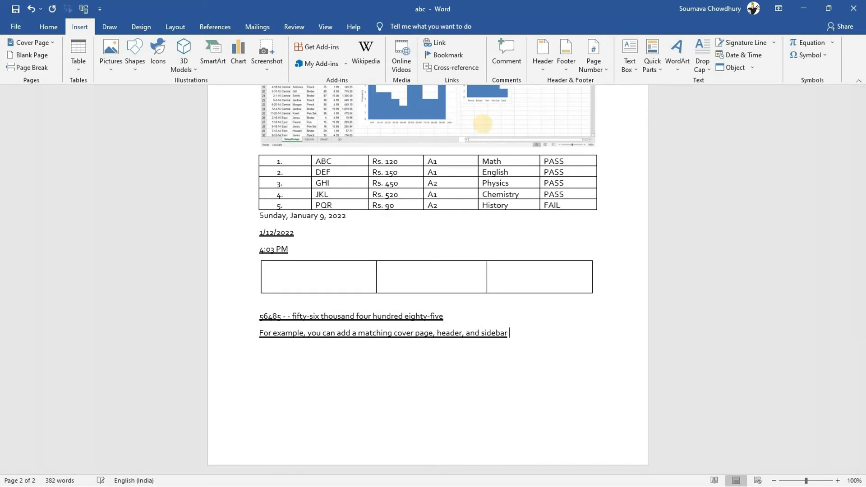
pyautogui.write('gif=')
pyautogui.press('BackSpace')
pyautogui.press('BackSpace')
pyautogui.press('BackSpace')
pyautogui.press('BackSpace')
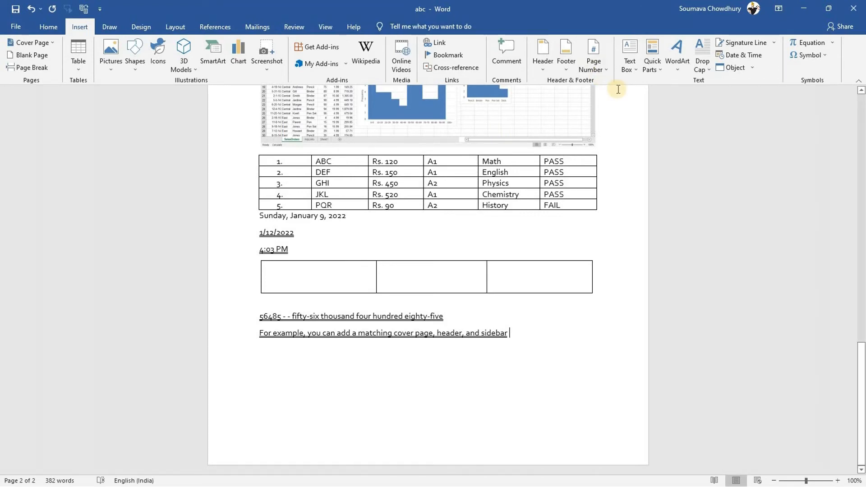
# Delete the 'technocrysy sentence' entry in the Building Blocks Organizer
pyautogui.click(653, 61)
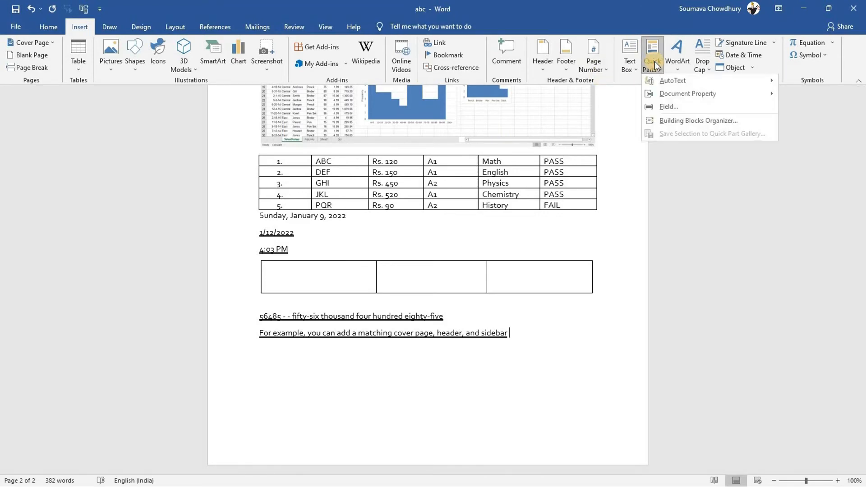
pyautogui.click(694, 121)
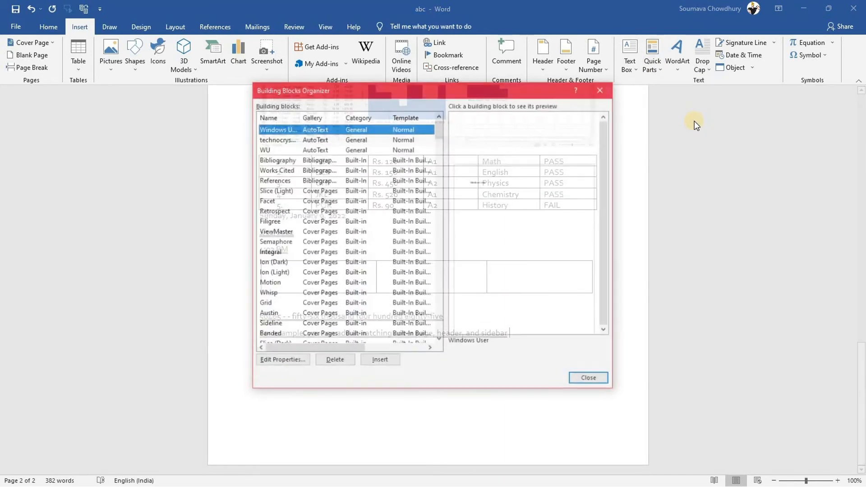
pyautogui.click(281, 139)
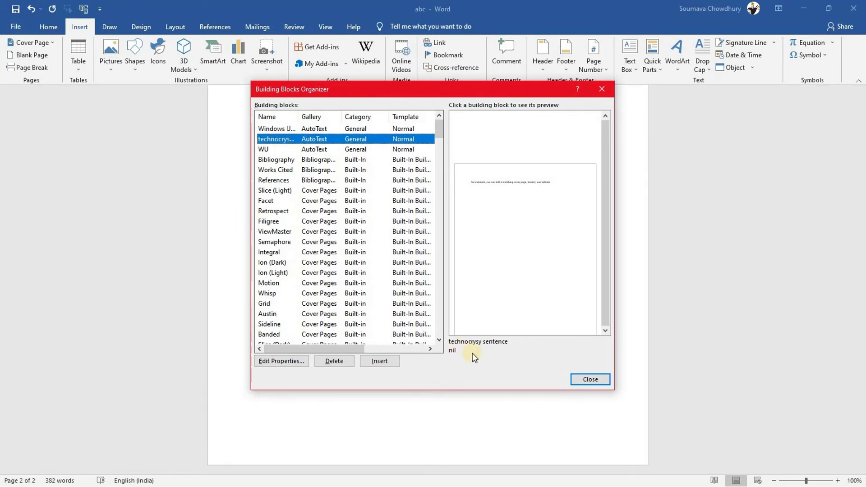
pyautogui.click(333, 361)
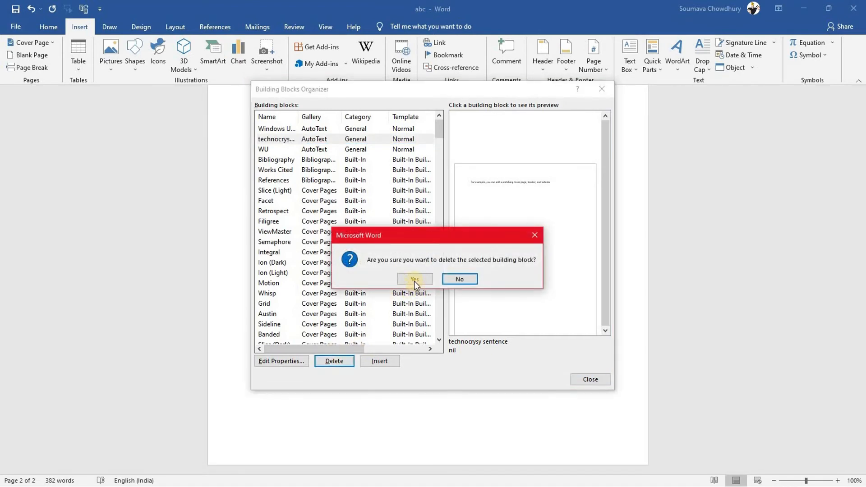
pyautogui.click(413, 280)
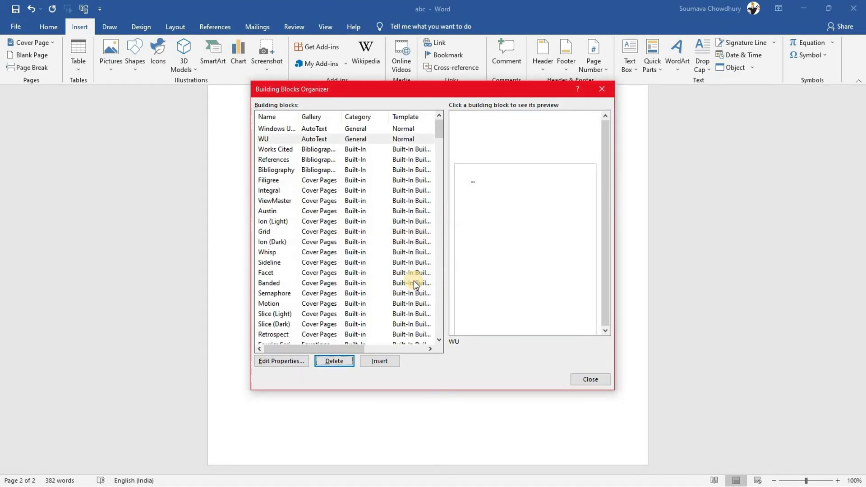
pyautogui.click(590, 379)
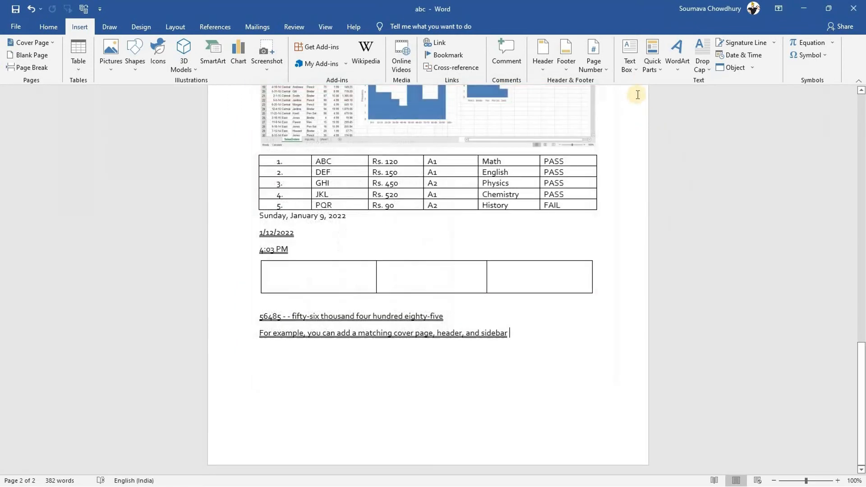
# Confirm only the Windows User and WU AutoText entries remain
pyautogui.click(650, 59)
pyautogui.moveTo(686, 80)
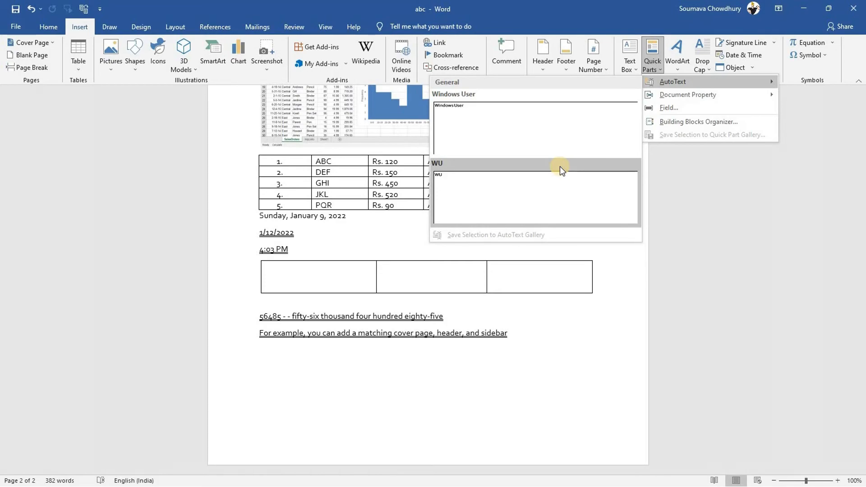
pyautogui.click(536, 341)
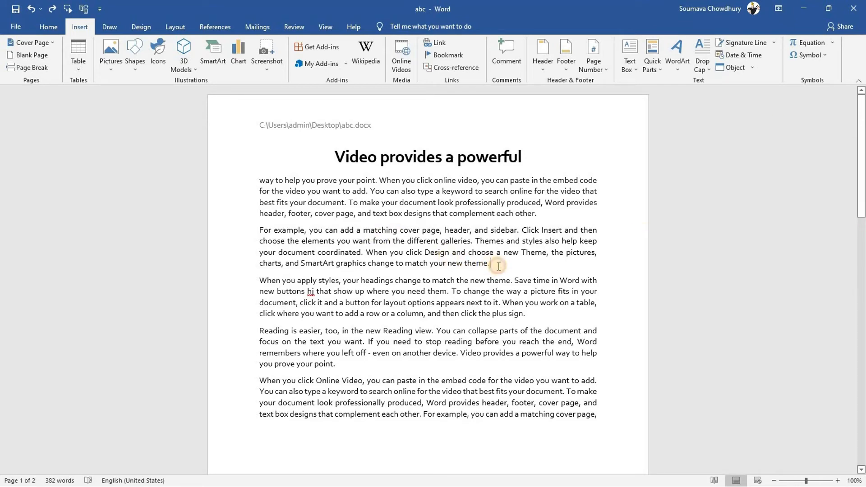
# Add a paragraph 'The RBI' after 'match your new theme.', letting AutoCorrect fix 'Teh'
pyautogui.press('Return')
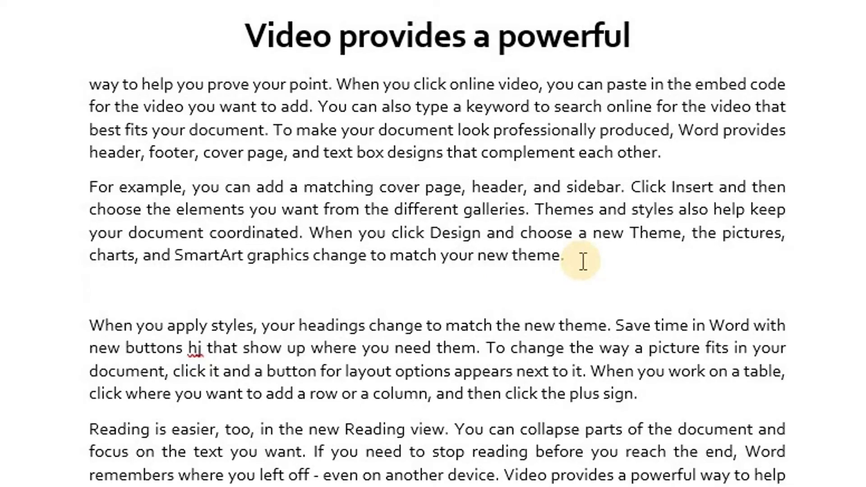
pyautogui.write('Teh')
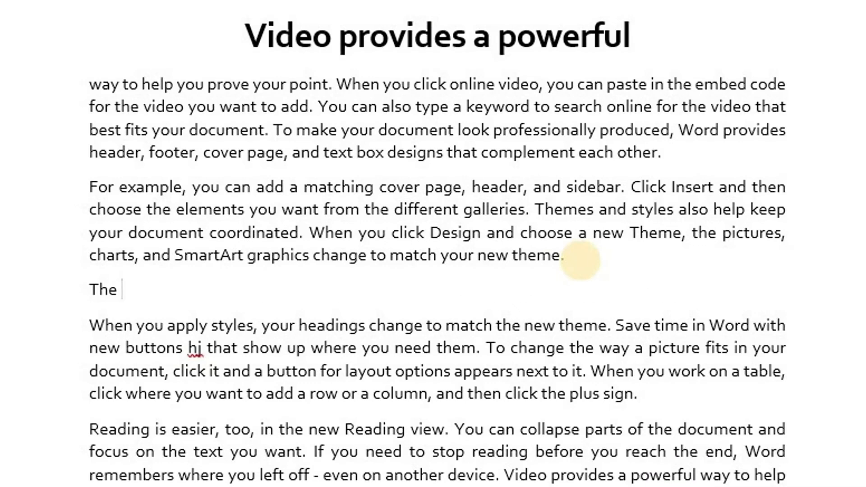
pyautogui.write('RBI')
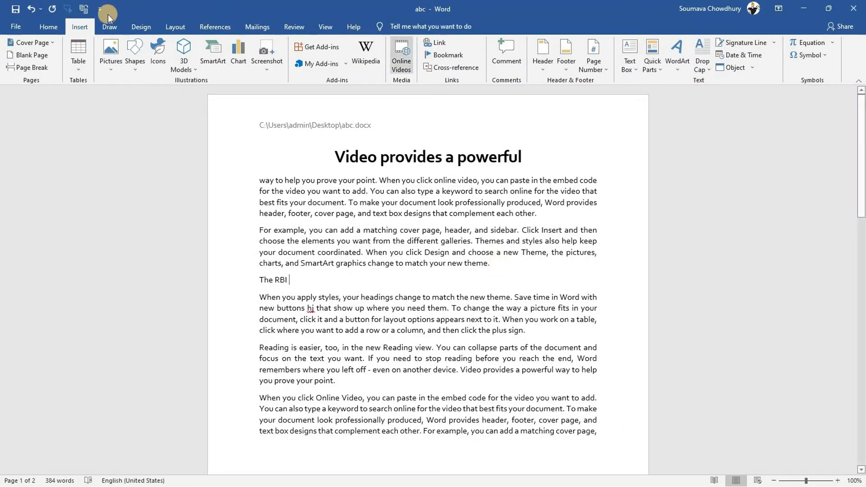
pyautogui.click(26, 26)
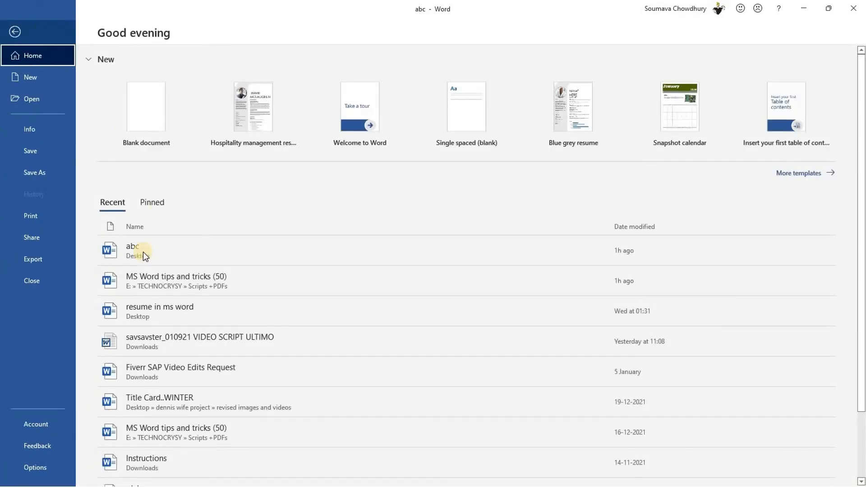
# In Proofing's AutoCorrect options, add an entry replacing RBI with 'Reserve Bank of India'
pyautogui.click(36, 467)
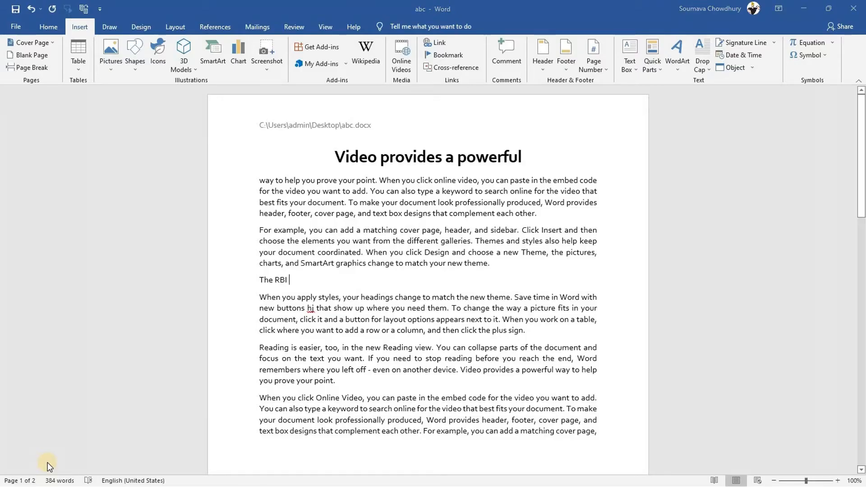
pyautogui.click(229, 118)
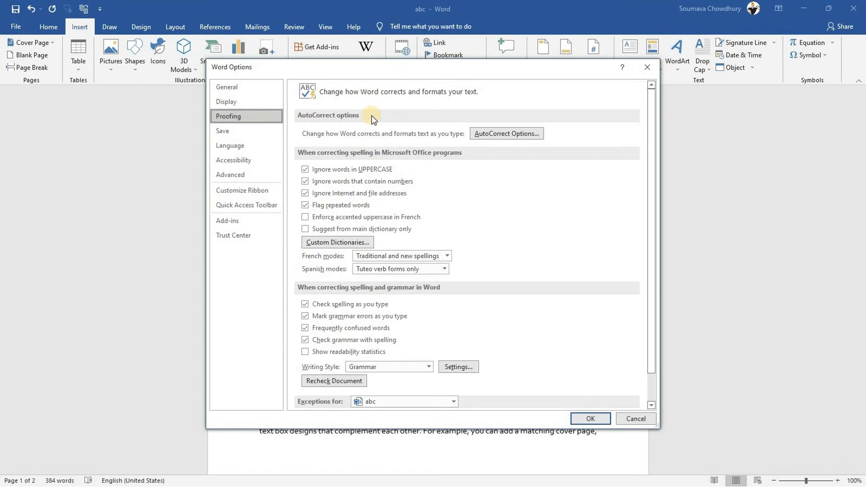
pyautogui.click(504, 133)
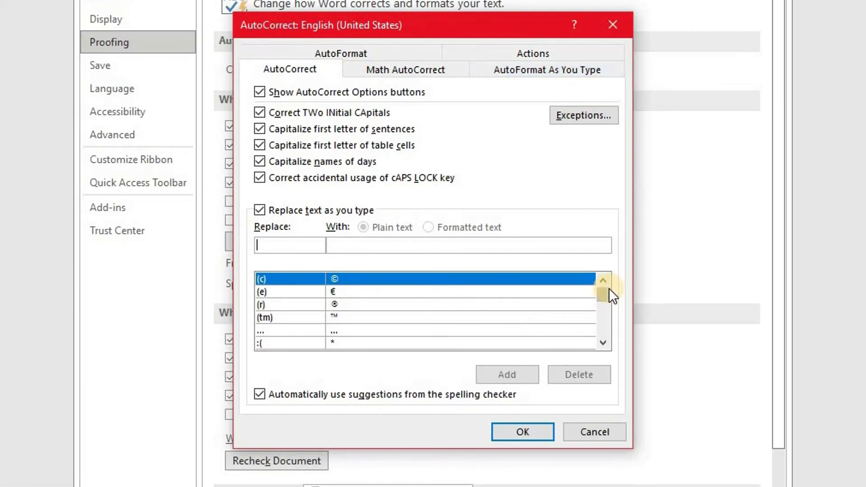
pyautogui.moveTo(607, 291); pyautogui.dragTo(602, 324)
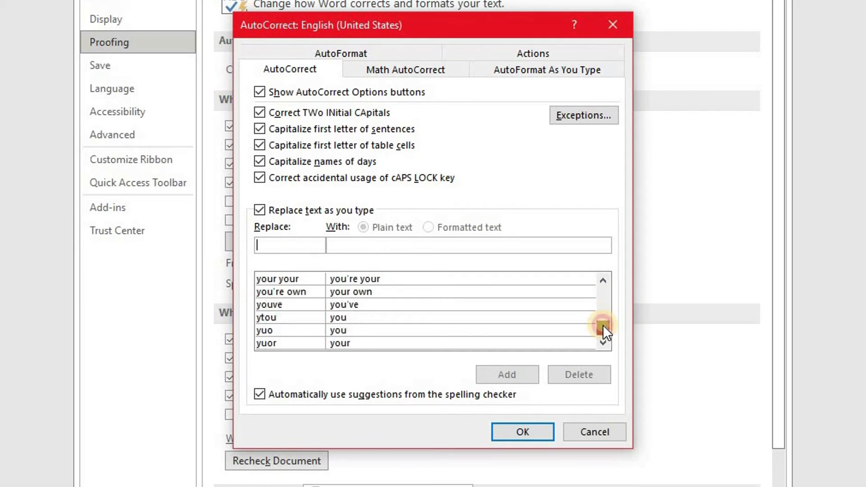
pyautogui.moveTo(602, 324); pyautogui.dragTo(608, 276)
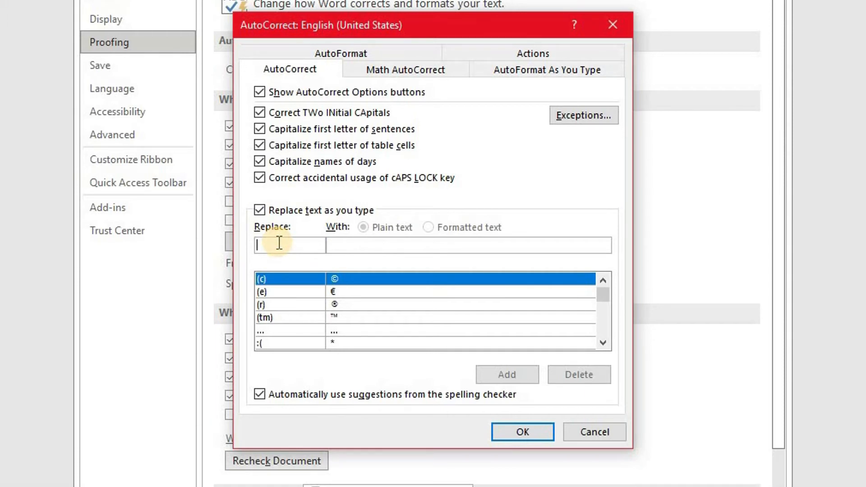
pyautogui.write('RBI')
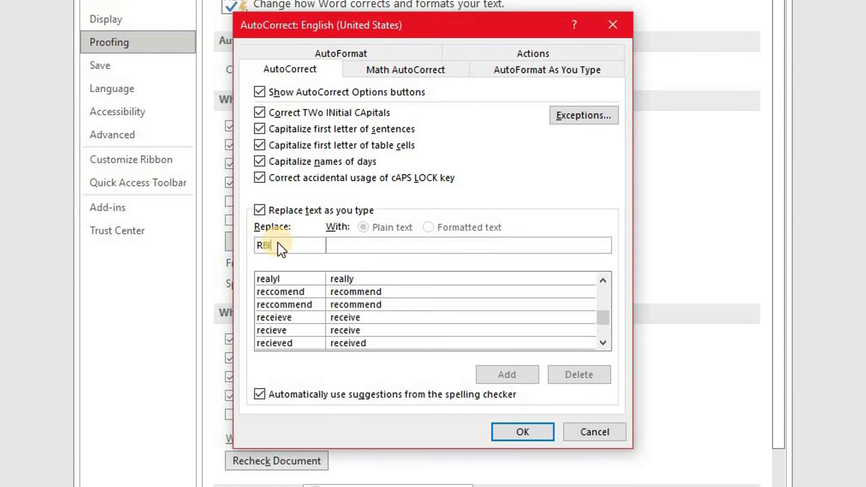
pyautogui.click(353, 249)
pyautogui.write('Res')
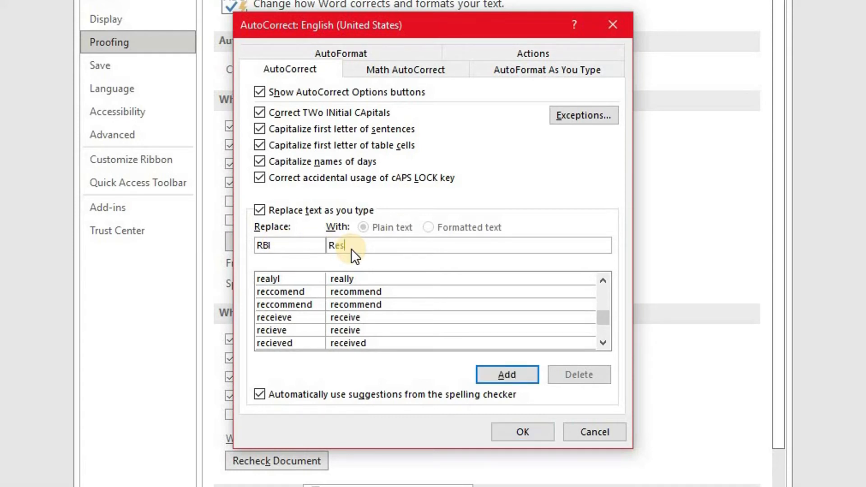
pyautogui.write('erve Bank of India')
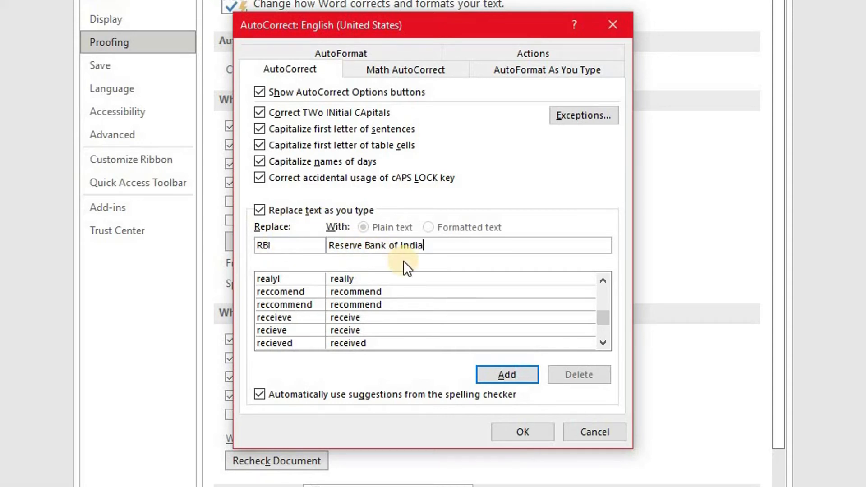
pyautogui.click(523, 377)
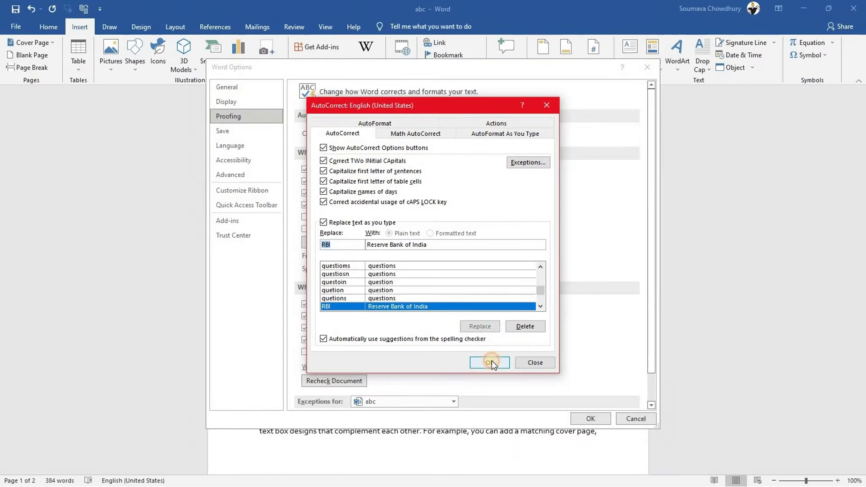
pyautogui.click(523, 431)
pyautogui.click(583, 419)
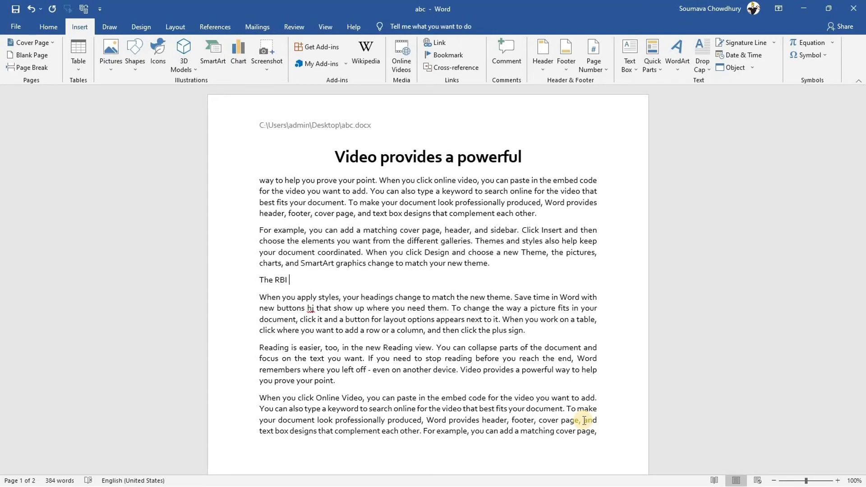
# Retype RBI so it expands to 'Reserve Bank of India', then add a line of three comma-separated names
pyautogui.press('BackSpace')
pyautogui.press('BackSpace')
pyautogui.press('BackSpace')
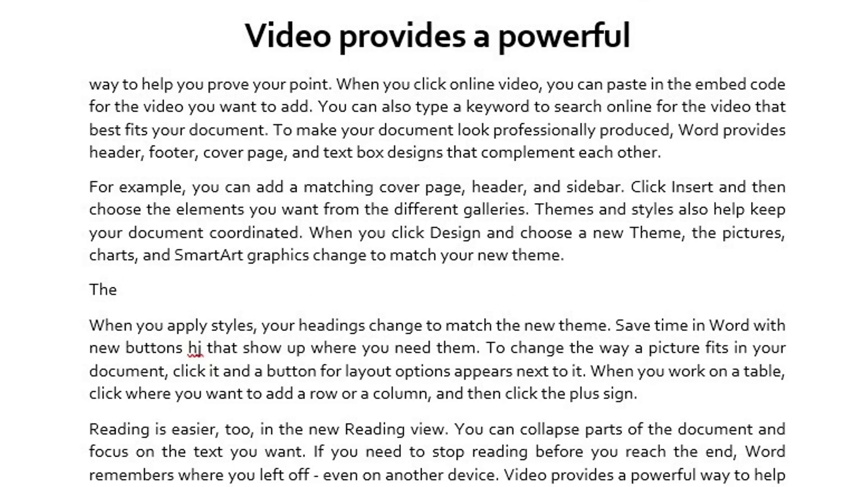
pyautogui.write('RBI')
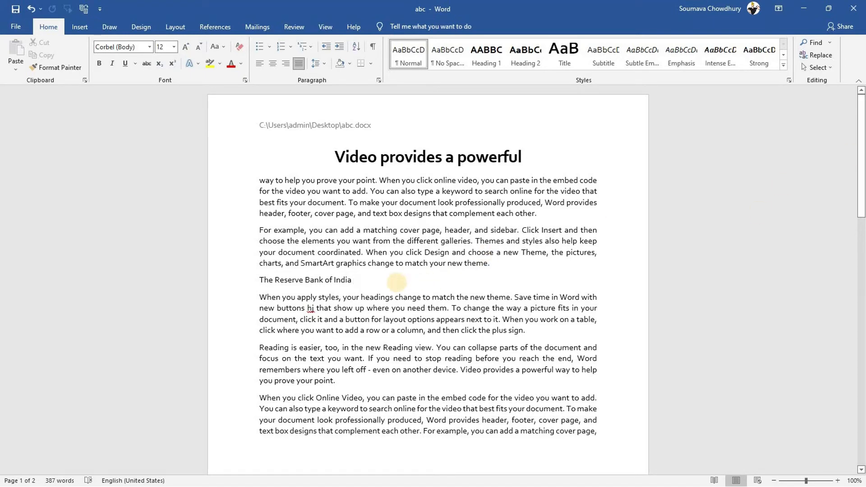
pyautogui.press('Return')
pyautogui.write('Mohan,Ramesh,Suresh')
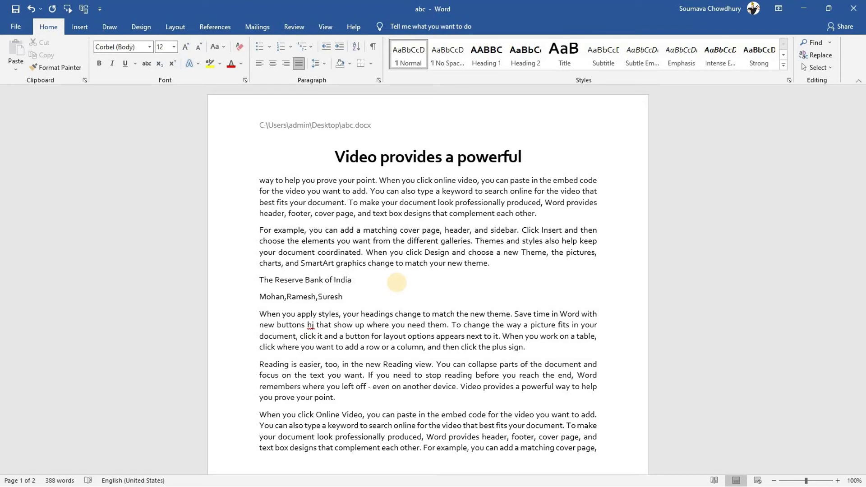
# Add the line 26,65,45 and convert both lines into a three-column table split at commas
pyautogui.press('Return')
pyautogui.write('26,65,45')
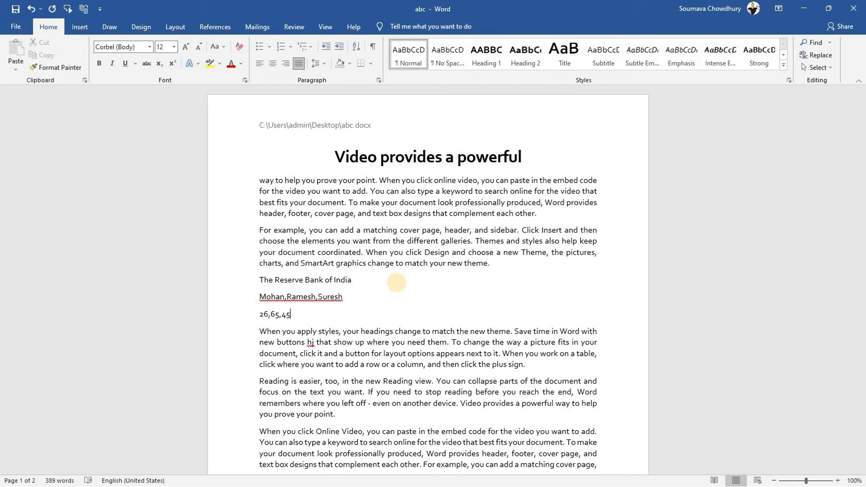
pyautogui.click(277, 307)
pyautogui.moveTo(277, 307); pyautogui.dragTo(260, 296)
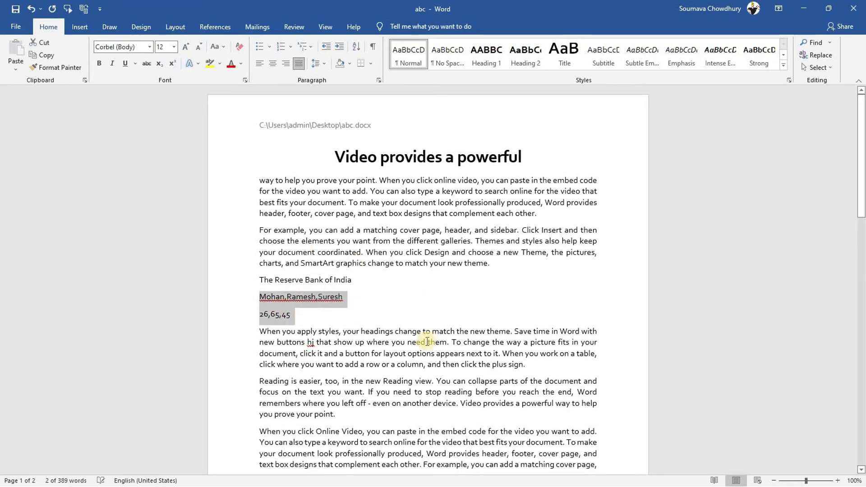
pyautogui.click(80, 26)
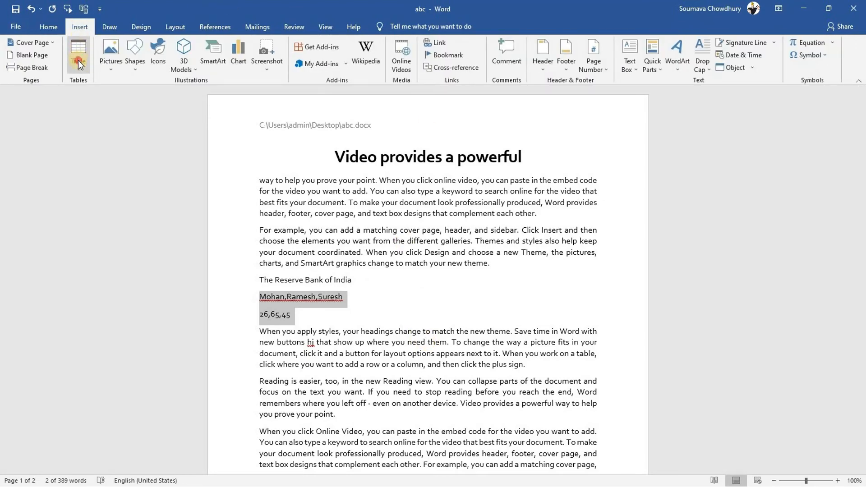
pyautogui.click(78, 61)
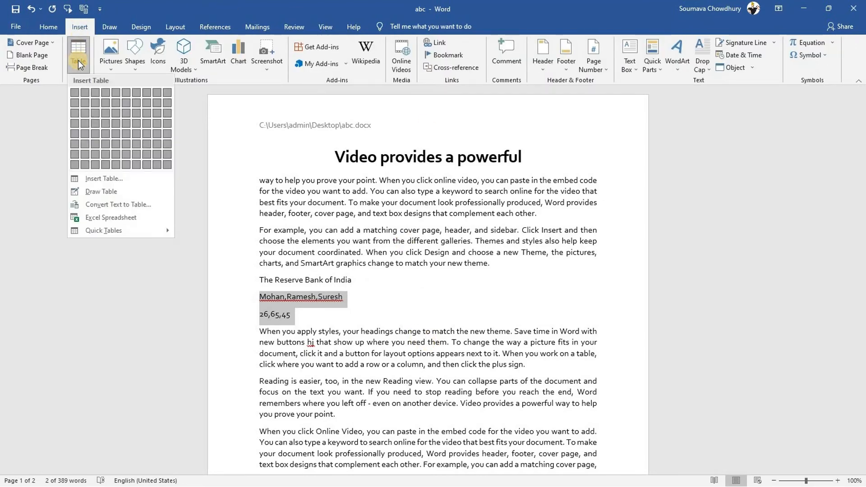
pyautogui.click(109, 204)
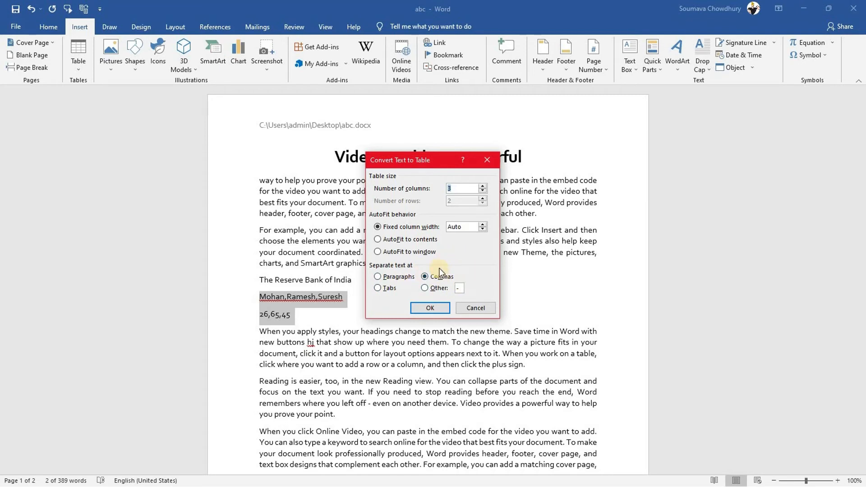
pyautogui.click(427, 309)
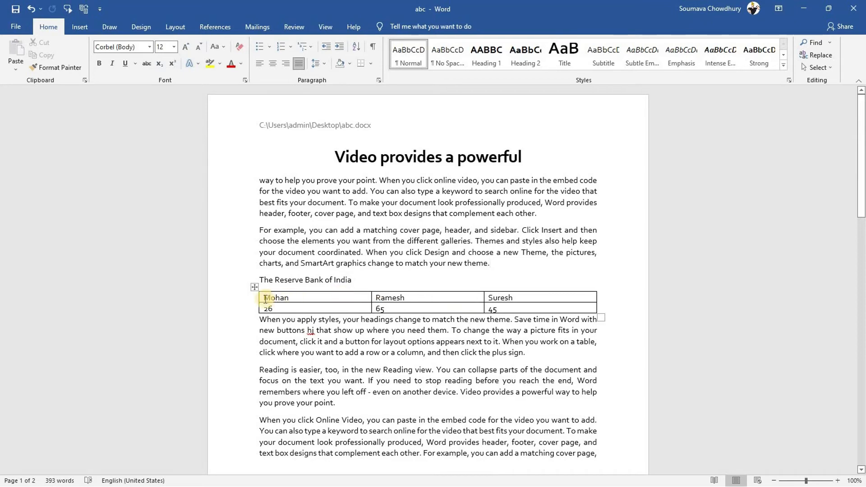
# Convert the whole table back to text, separating cell contents with commas
pyautogui.moveTo(259, 298)
pyautogui.mouseDown()
pyautogui.moveTo(491, 299)
pyautogui.moveTo(529, 310)
pyautogui.mouseUp()
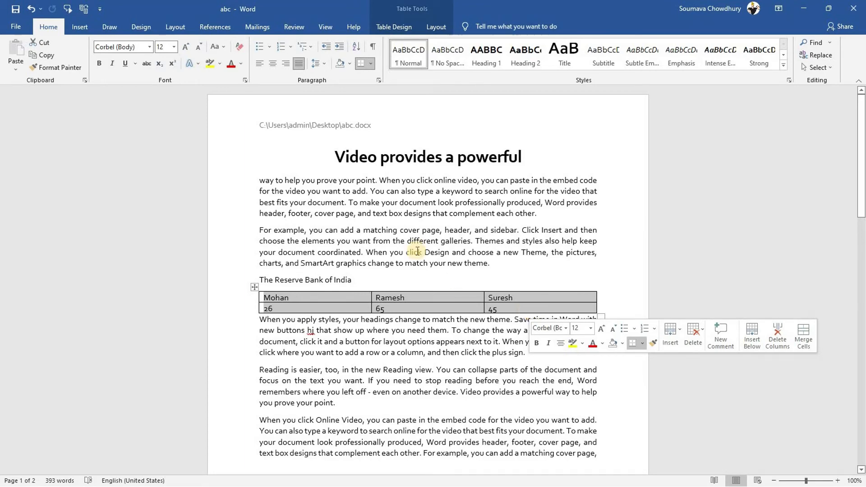
pyautogui.click(436, 27)
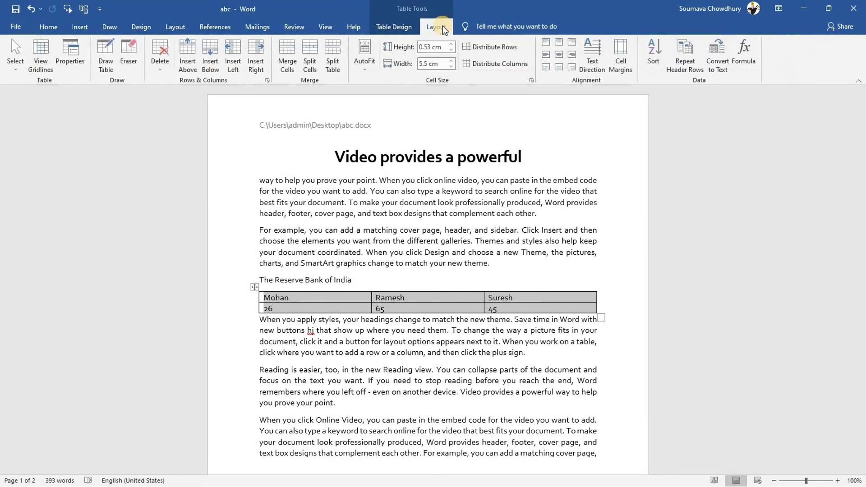
pyautogui.click(721, 54)
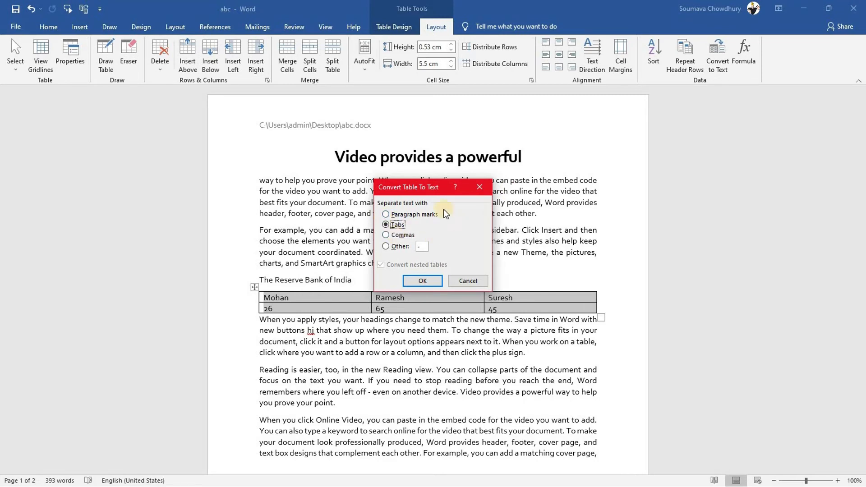
pyautogui.click(385, 235)
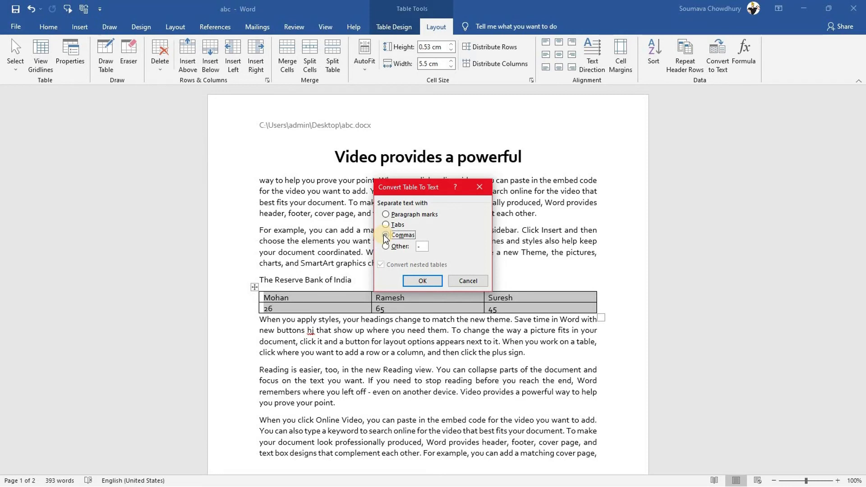
pyautogui.click(419, 281)
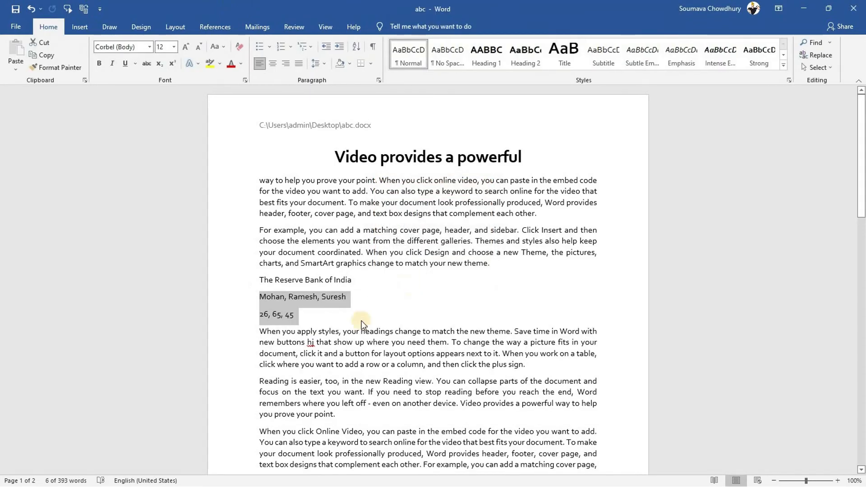
pyautogui.click(301, 331)
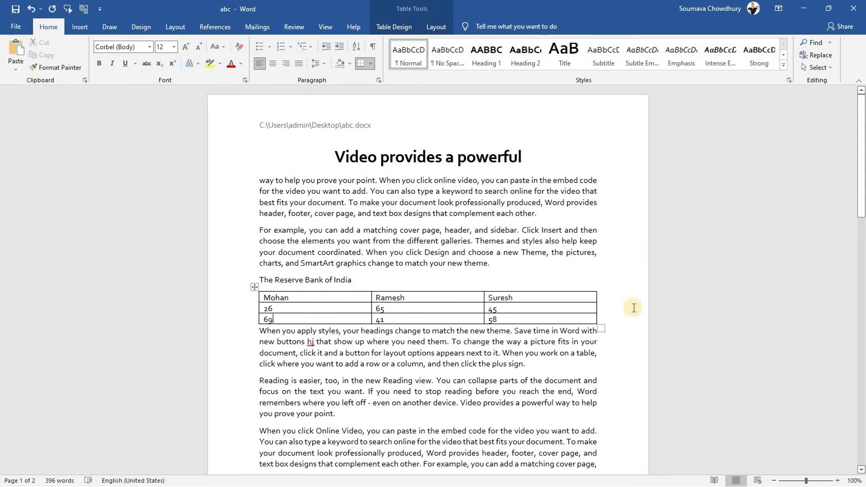
# Insert an empty row below the 69, 41, 58 row of the table
pyautogui.rightClick(307, 318)
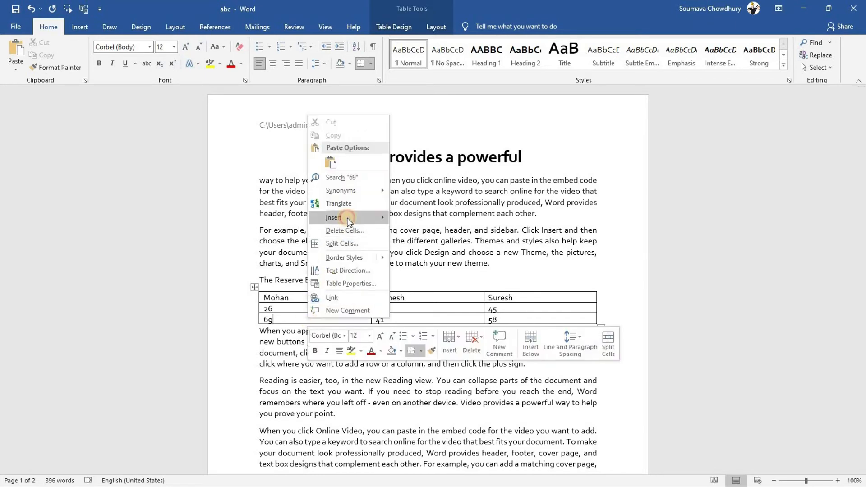
pyautogui.moveTo(347, 221)
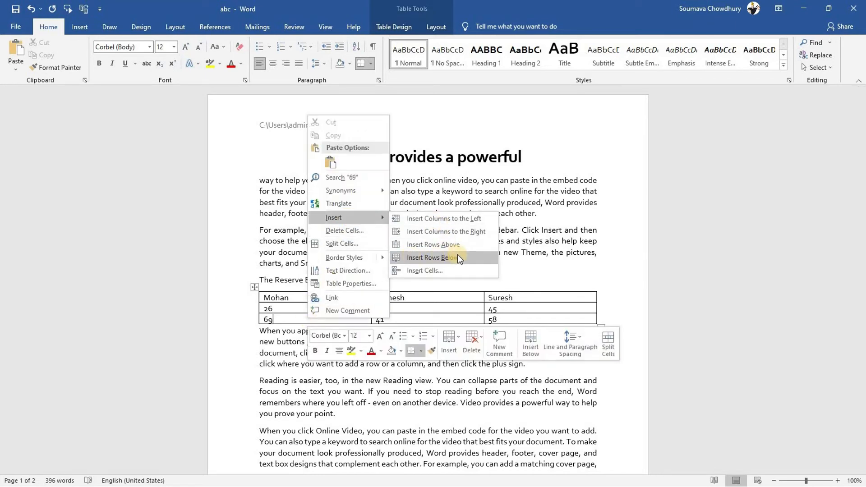
pyautogui.click(457, 255)
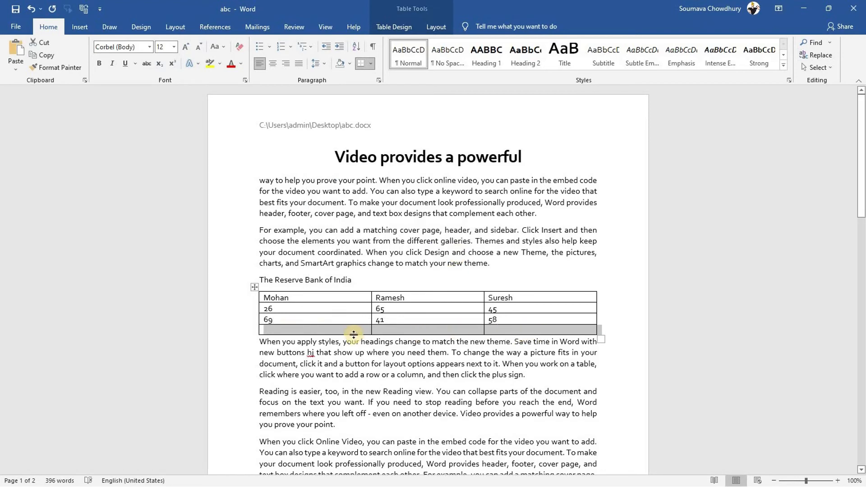
pyautogui.click(299, 330)
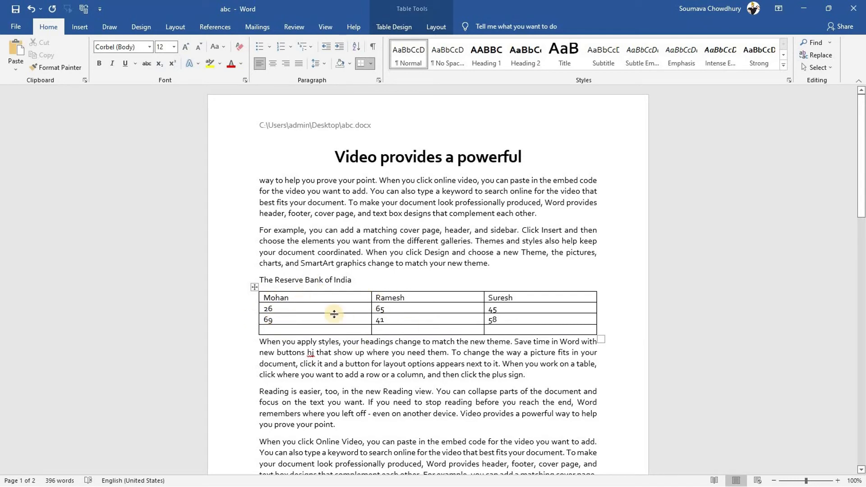
pyautogui.click(261, 298)
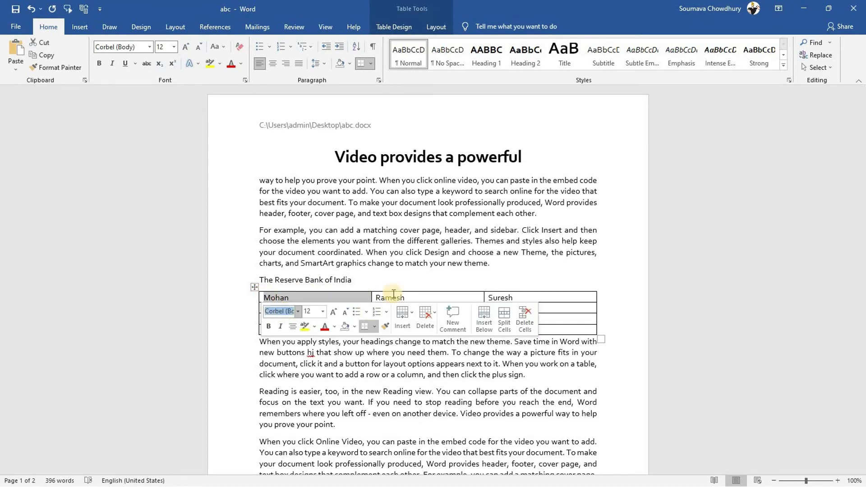
pyautogui.click(285, 307)
pyautogui.click(285, 306)
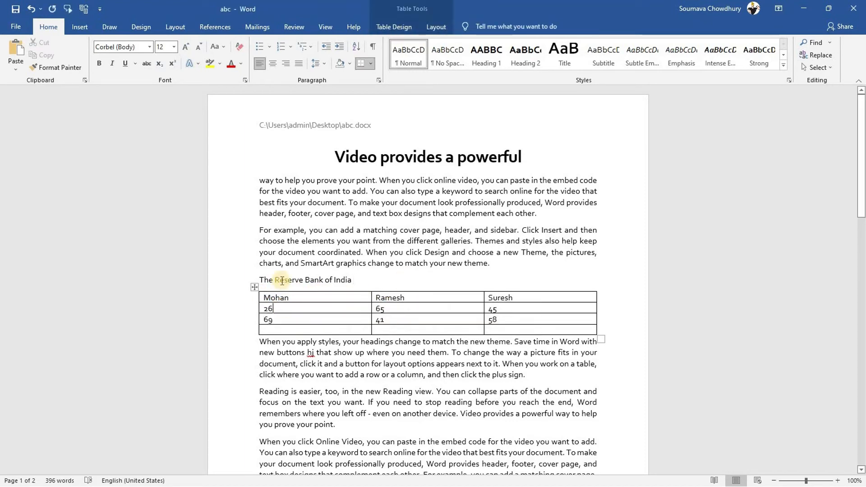
# Put a =SUM(ABOVE) formula in the first column's bottom cell, giving 95
pyautogui.click(432, 26)
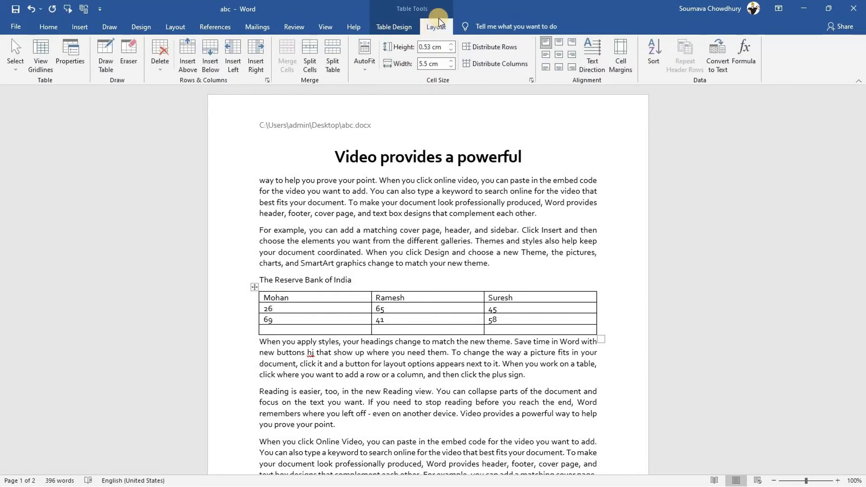
pyautogui.click(747, 48)
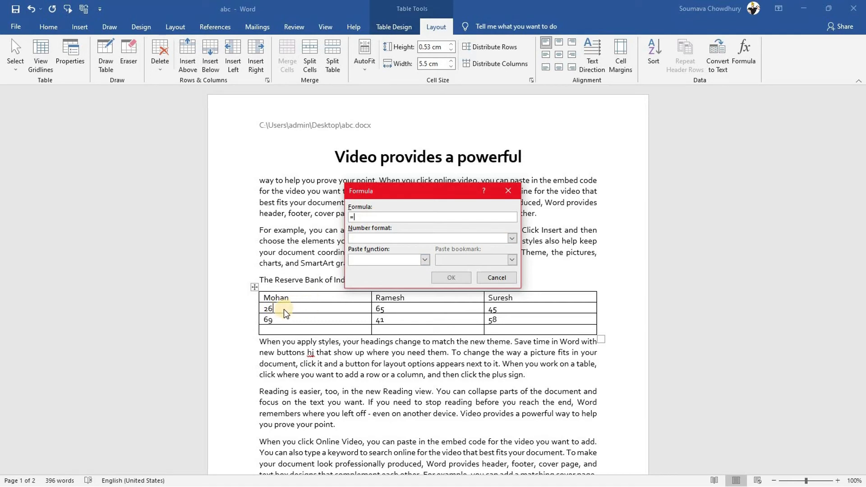
pyautogui.press('Escape')
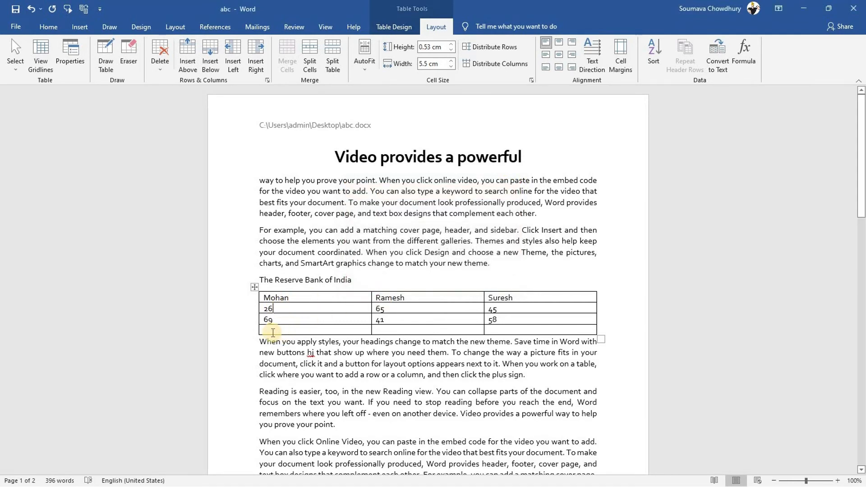
pyautogui.click(737, 51)
pyautogui.click(382, 218)
pyautogui.click(392, 218)
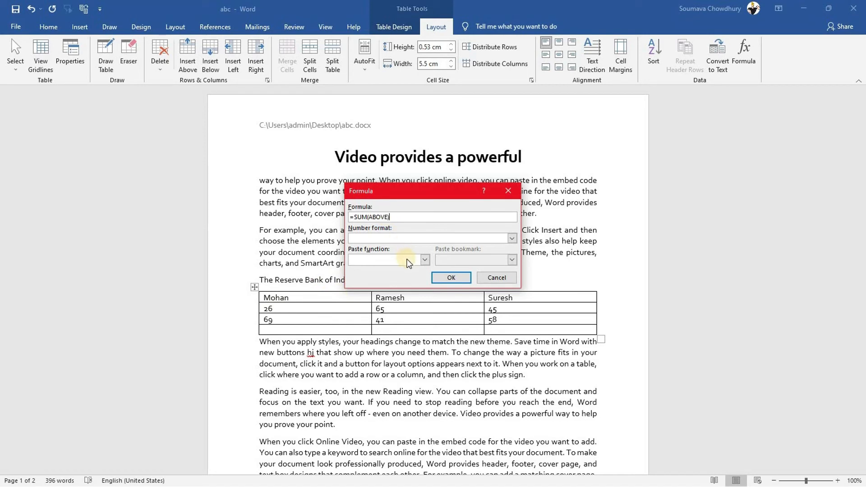
pyautogui.click(423, 260)
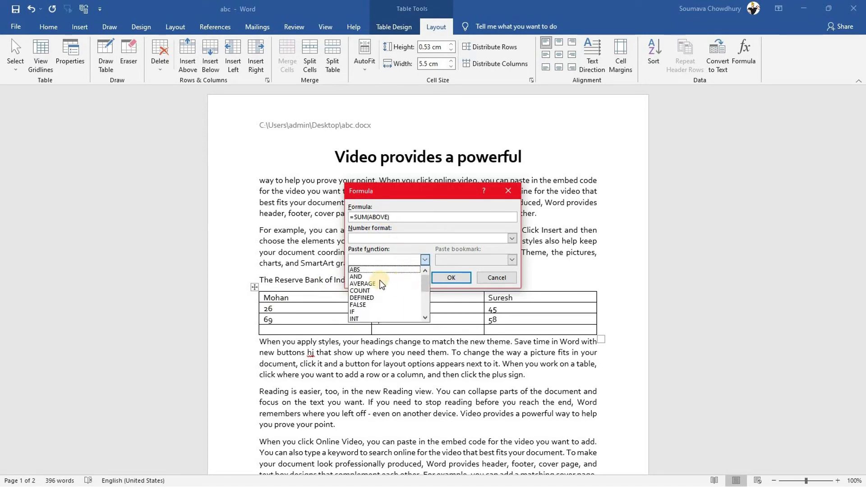
pyautogui.moveTo(423, 276)
pyautogui.mouseDown()
pyautogui.moveTo(423, 299)
pyautogui.moveTo(426, 268)
pyautogui.mouseUp()
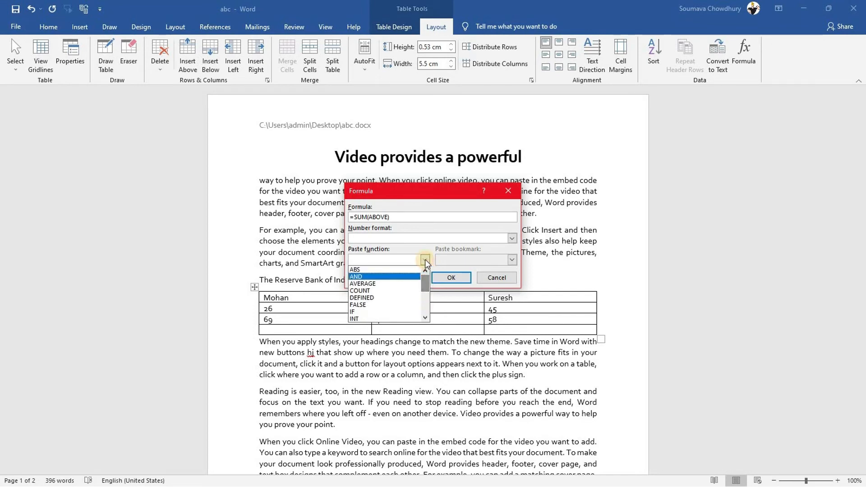
pyautogui.click(425, 259)
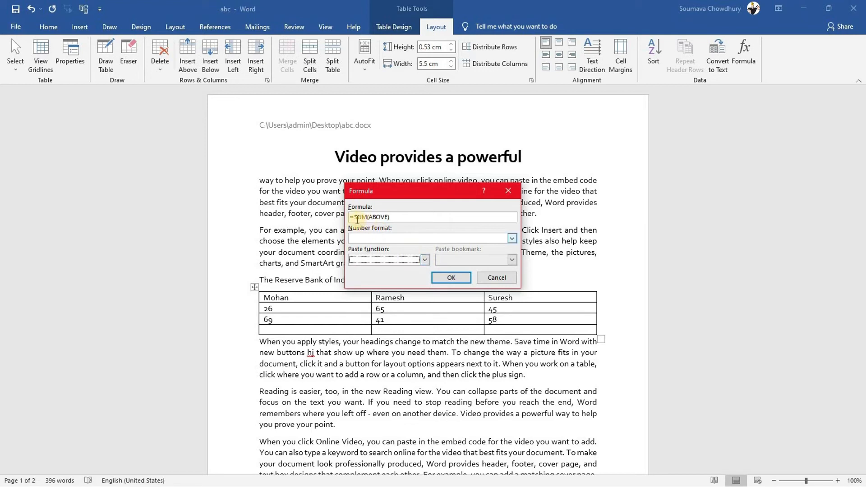
pyautogui.click(449, 278)
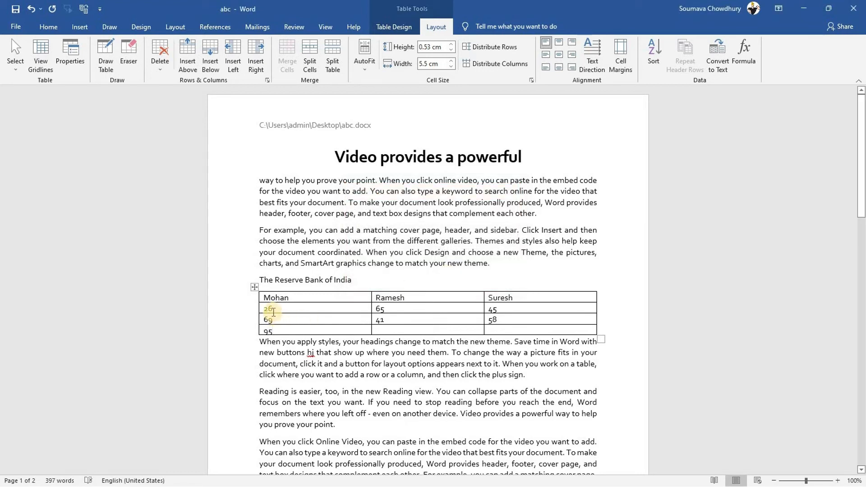
pyautogui.click(279, 330)
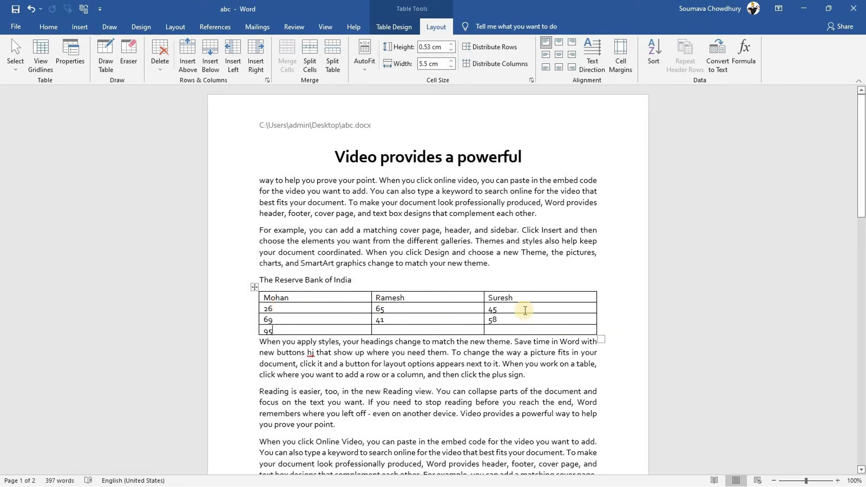
# Insert a column to the right of the last column and sum the 26, 65, 45 row there, giving 136
pyautogui.rightClick(585, 309)
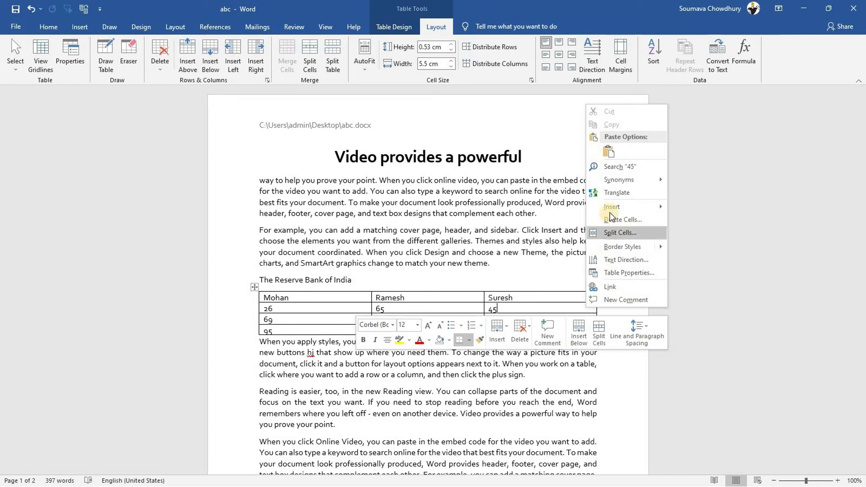
pyautogui.moveTo(640, 206)
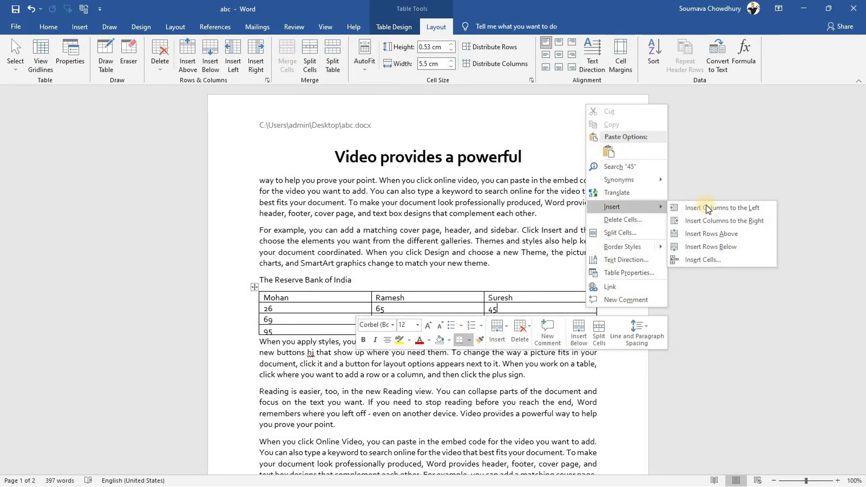
pyautogui.click(733, 220)
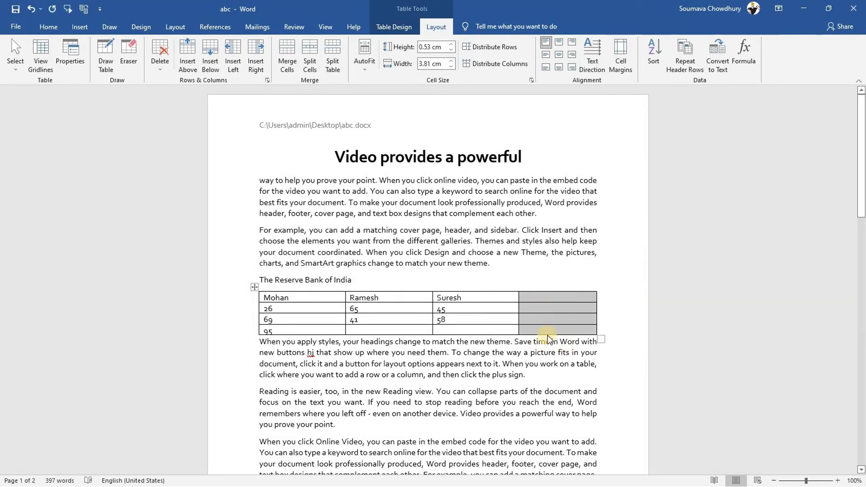
pyautogui.click(499, 311)
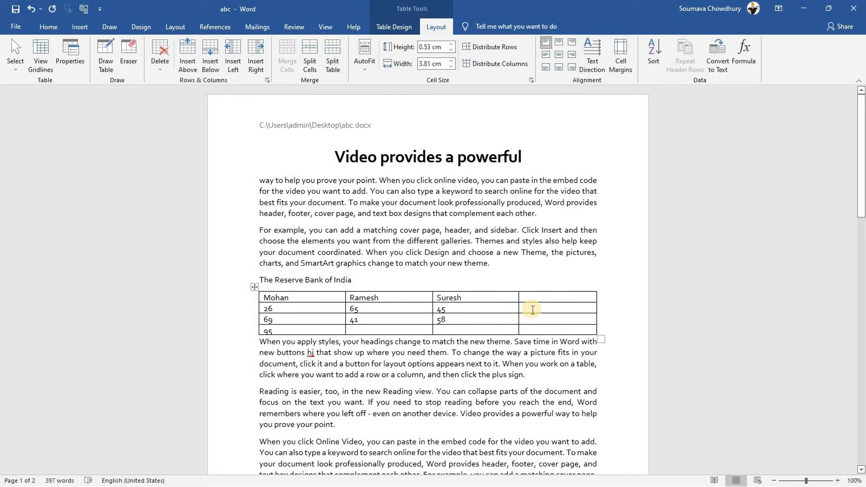
pyautogui.click(744, 53)
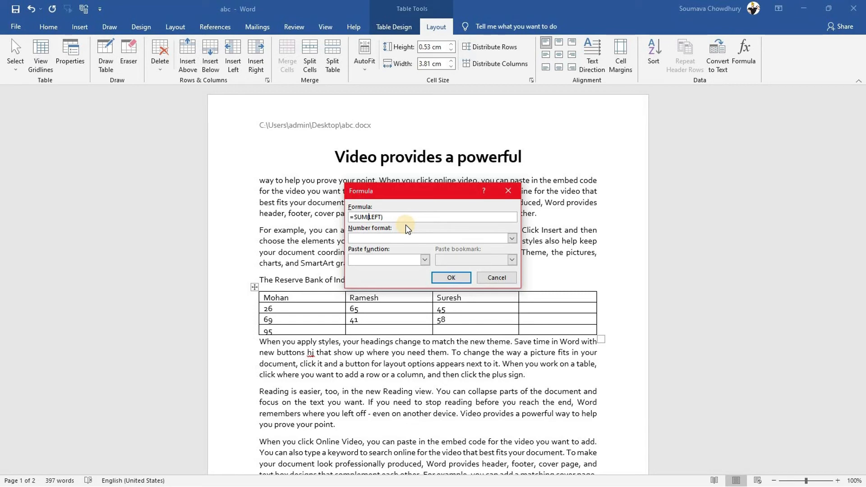
pyautogui.click(444, 275)
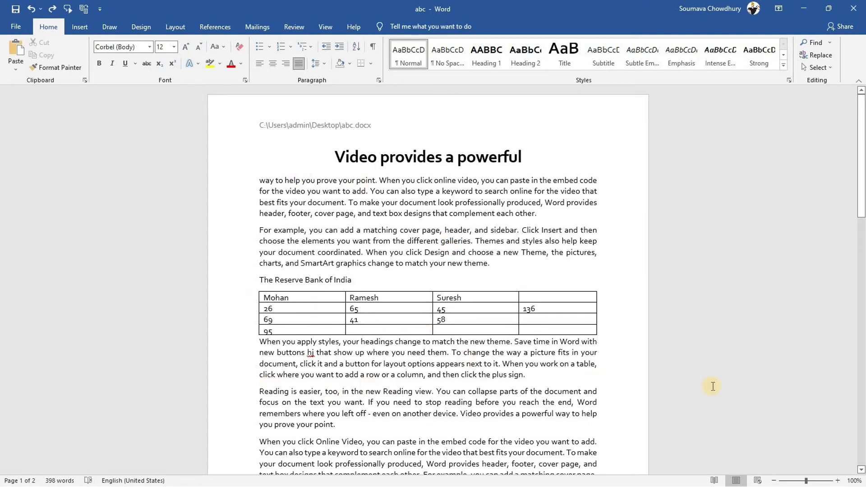
# Add two blank lines below the table and insert a new blank equation on the first
pyautogui.press('Return')
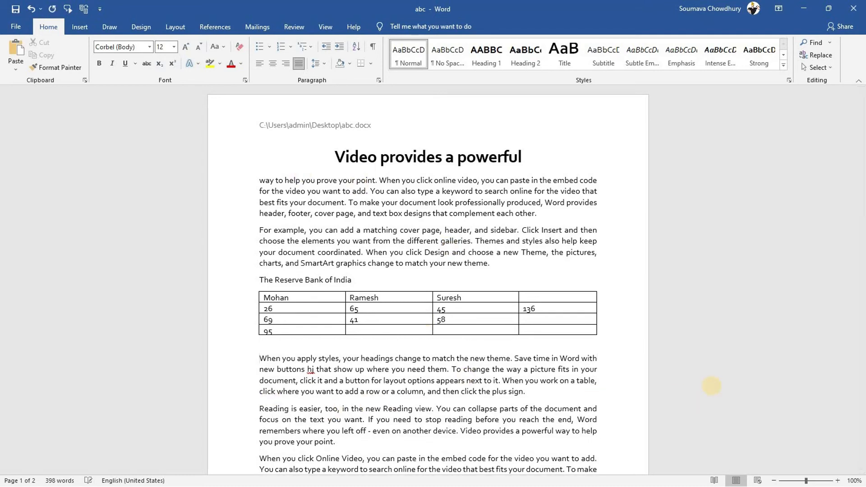
pyautogui.press('Return')
pyautogui.press('Up')
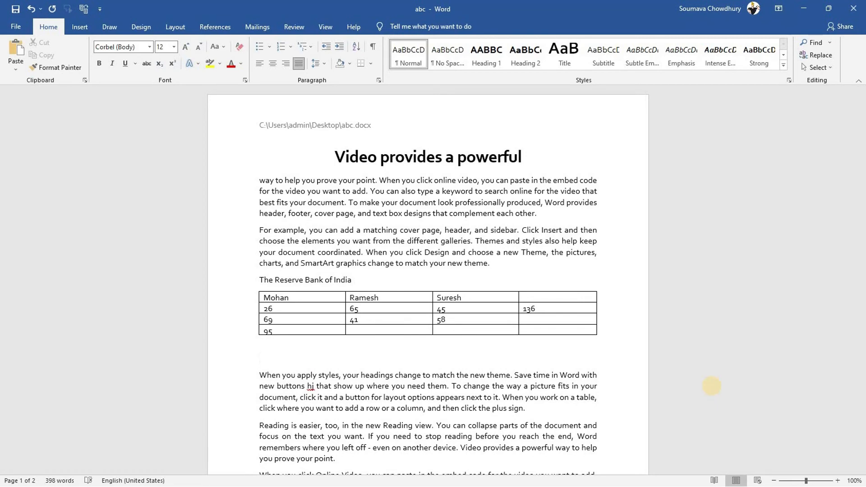
pyautogui.click(78, 28)
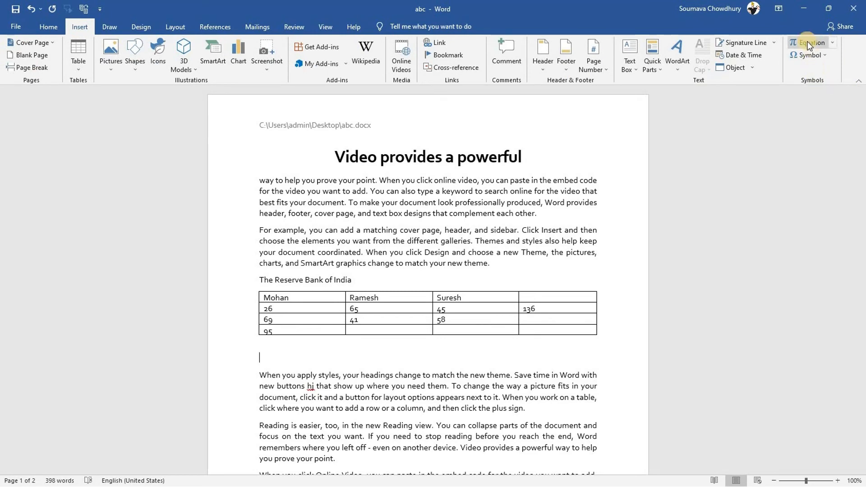
pyautogui.click(832, 44)
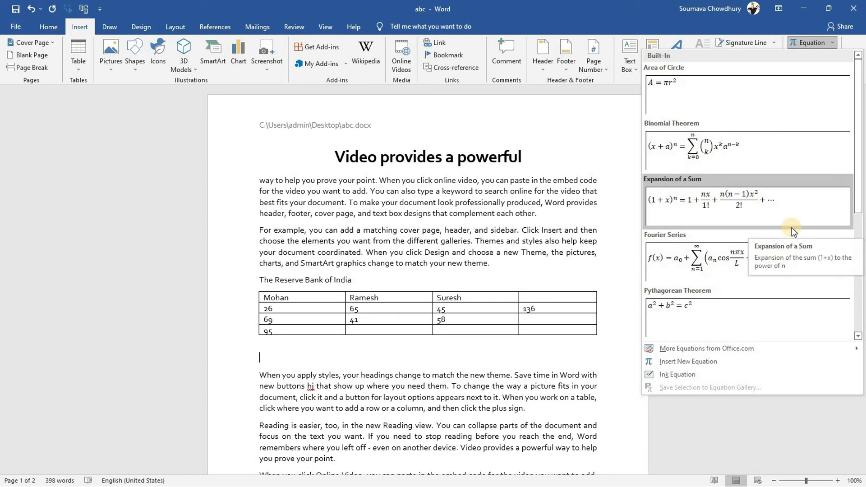
pyautogui.moveTo(863, 135); pyautogui.dragTo(861, 252)
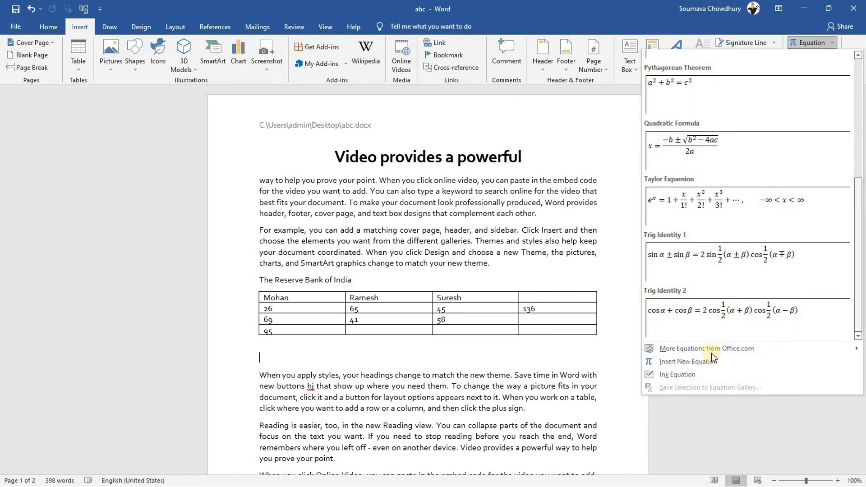
pyautogui.moveTo(702, 349)
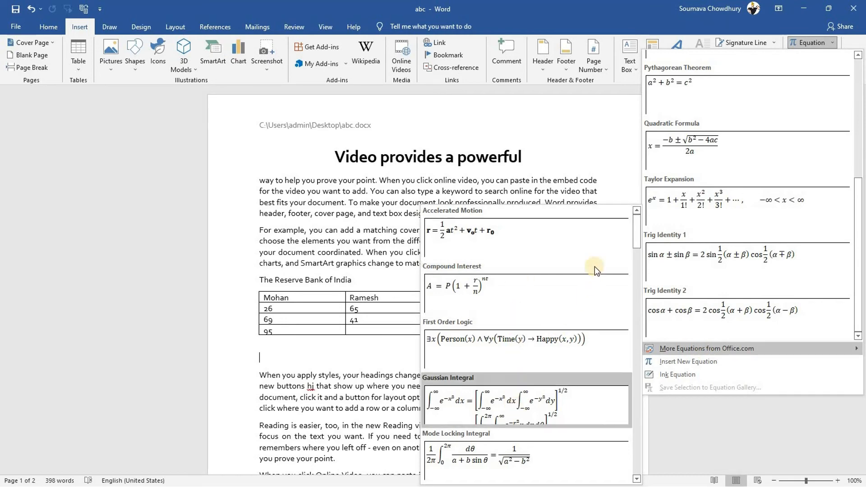
pyautogui.moveTo(636, 226); pyautogui.dragTo(644, 444)
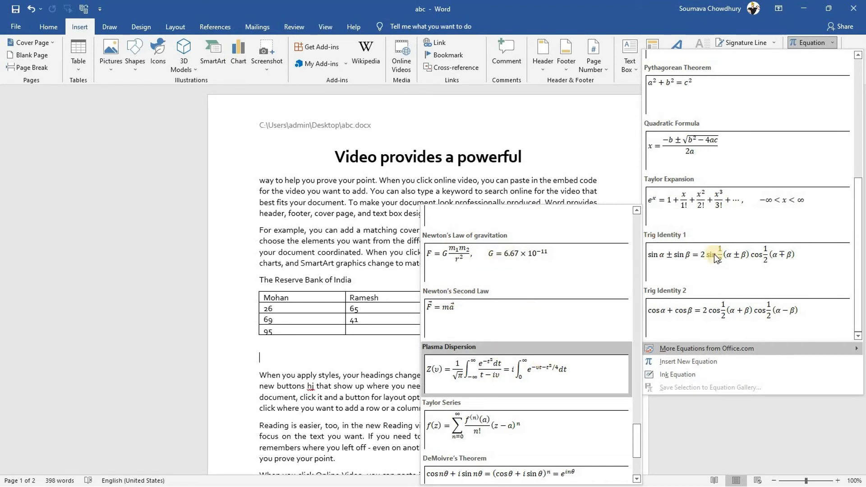
pyautogui.click(692, 360)
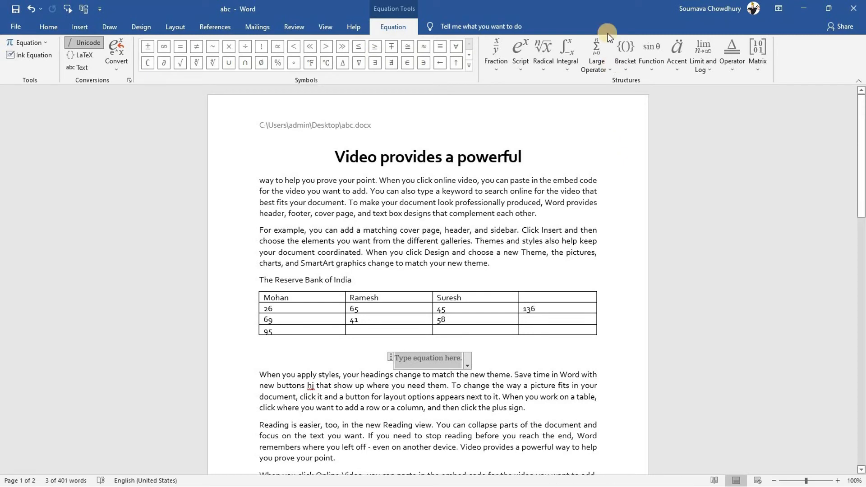
# Insert a plain integral followed by the sin function into the equation
pyautogui.click(566, 66)
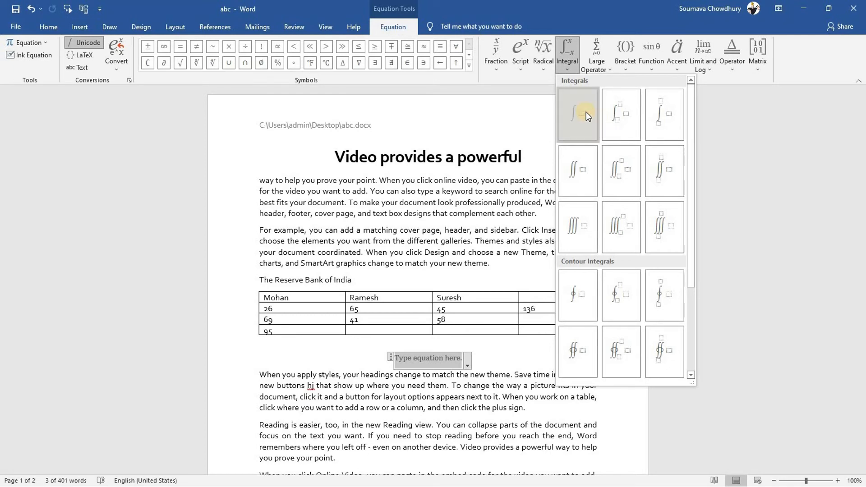
pyautogui.click(586, 111)
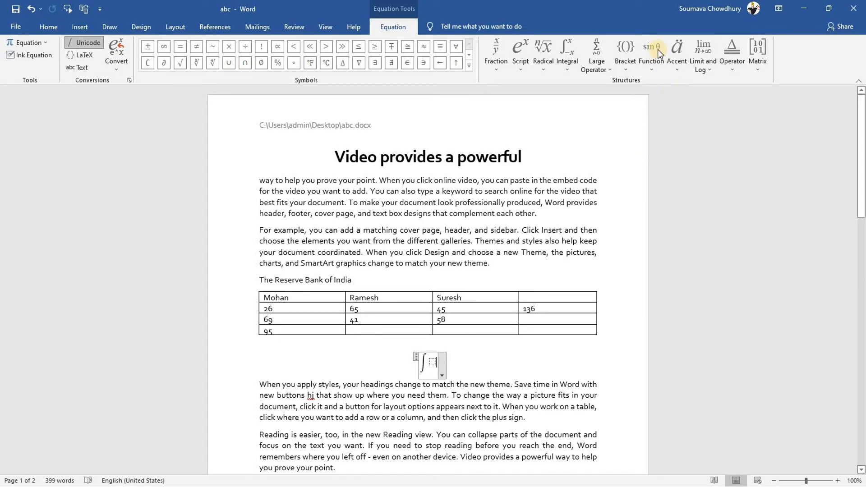
pyautogui.click(653, 65)
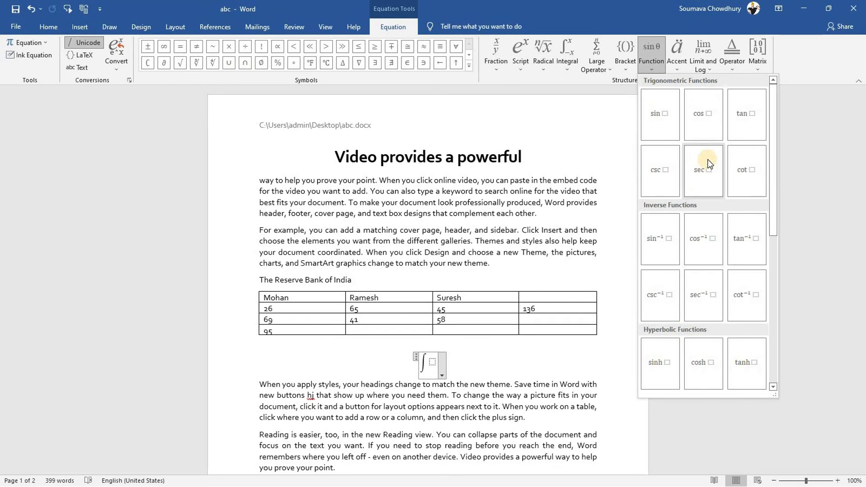
pyautogui.click(660, 113)
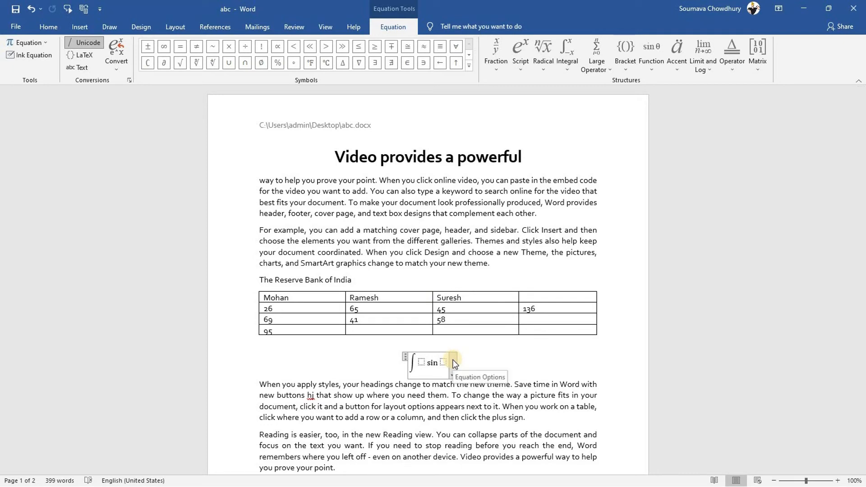
pyautogui.hotkey('ctrl', 'z')
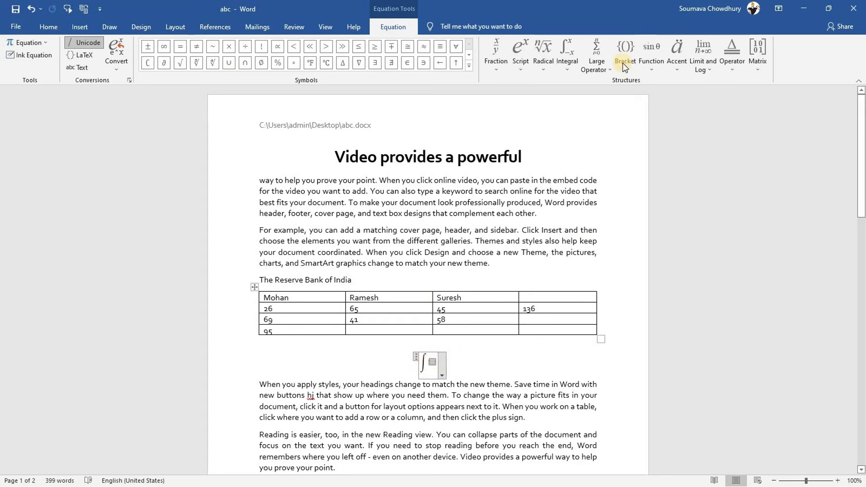
pyautogui.click(654, 61)
pyautogui.click(654, 109)
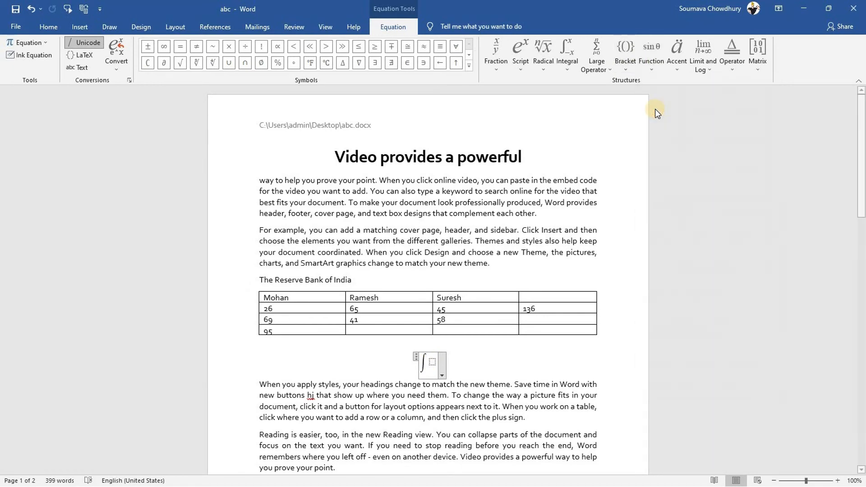
# Add the x² superscript after sin and finish editing the equation
pyautogui.click(439, 361)
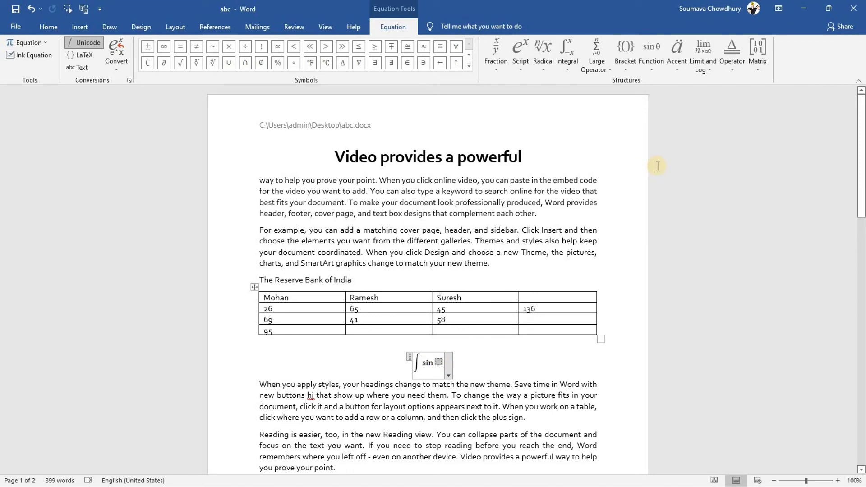
pyautogui.click(495, 46)
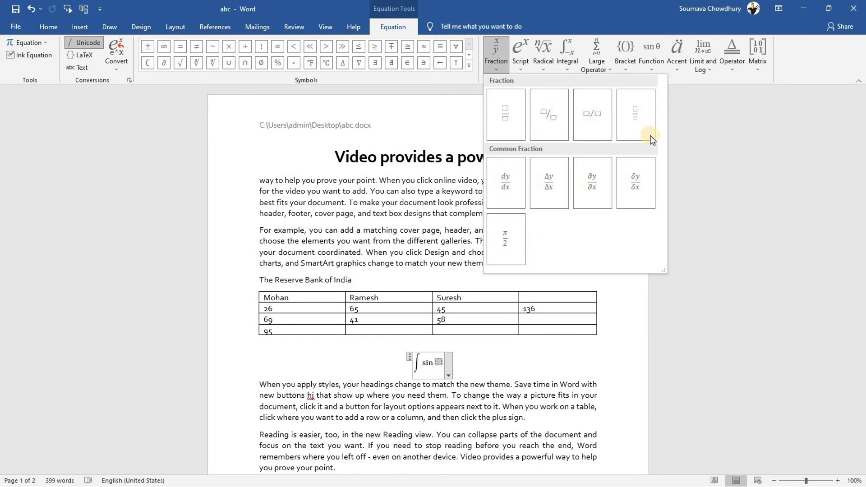
pyautogui.click(523, 65)
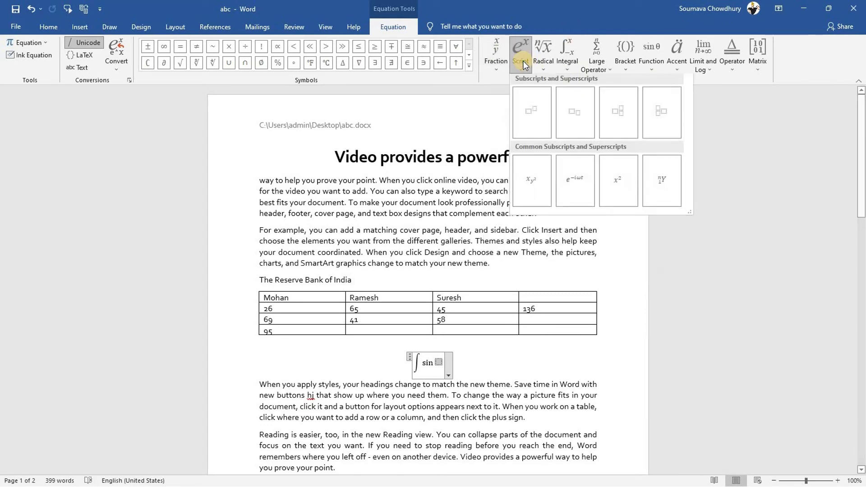
pyautogui.click(613, 184)
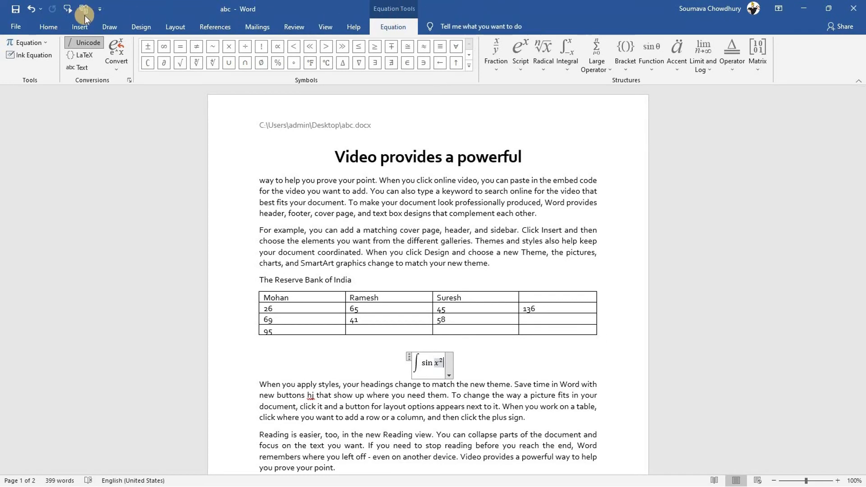
pyautogui.click(80, 26)
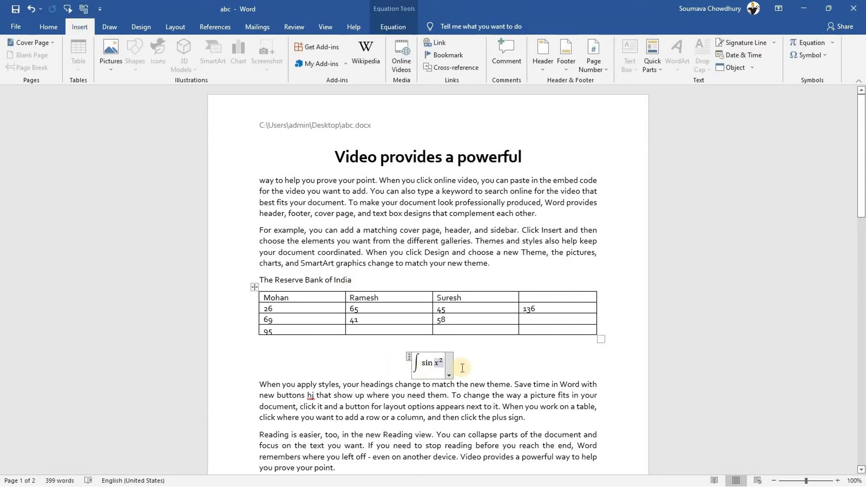
pyautogui.click(461, 367)
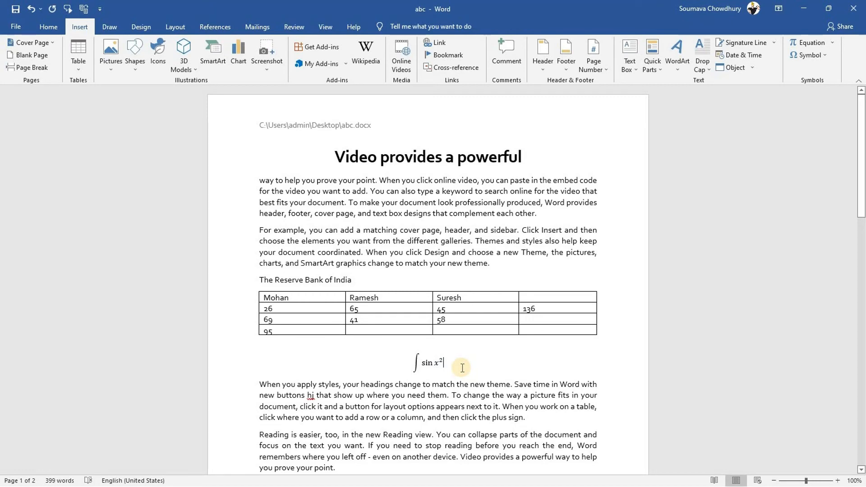
# Start a new line below the integral and delete the extra empty equation placeholder
pyautogui.press('Return')
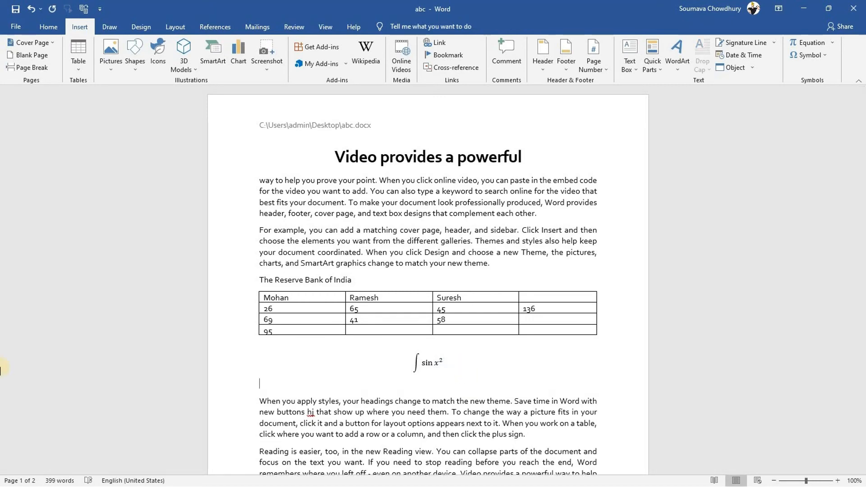
pyautogui.click(827, 43)
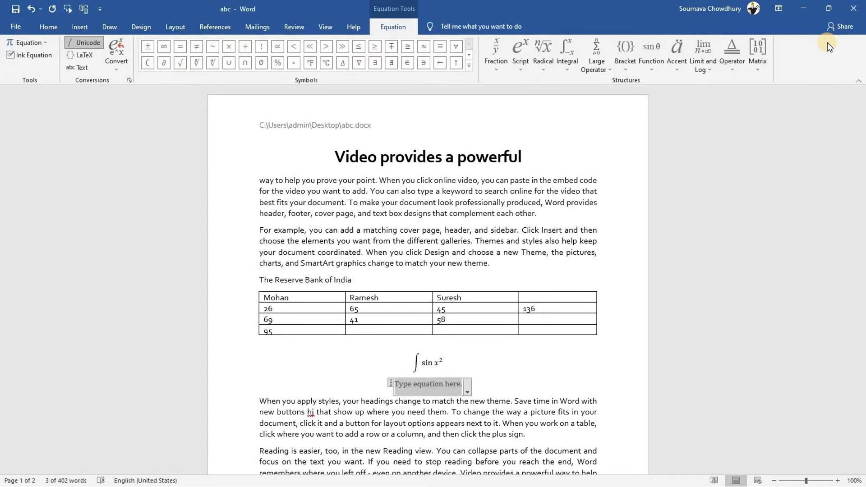
pyautogui.press('BackSpace')
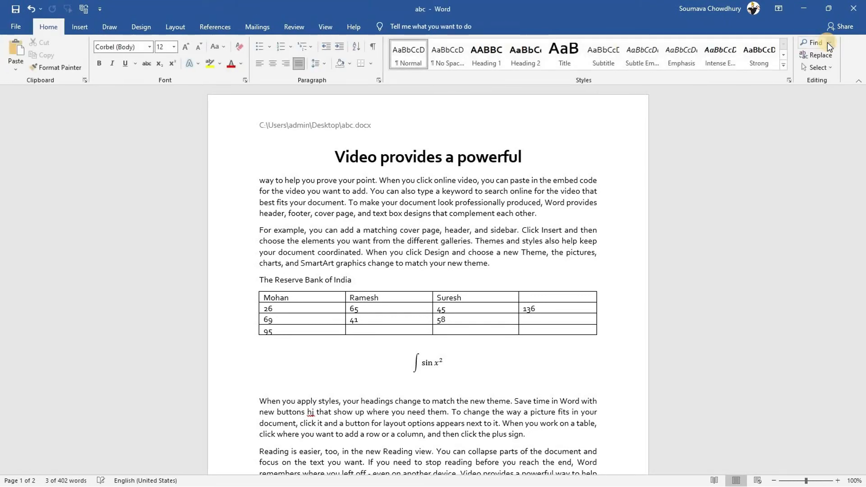
# Open Ink Equation and begin handwriting an integral sign
pyautogui.click(80, 27)
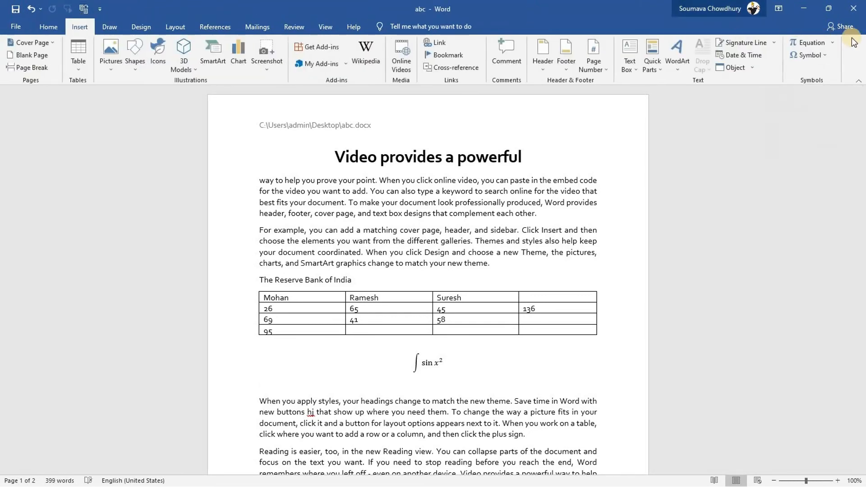
pyautogui.click(831, 41)
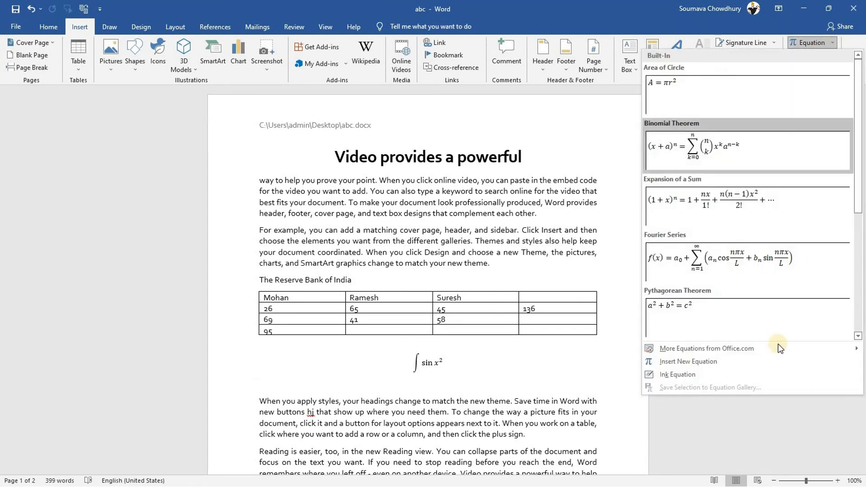
pyautogui.click(681, 375)
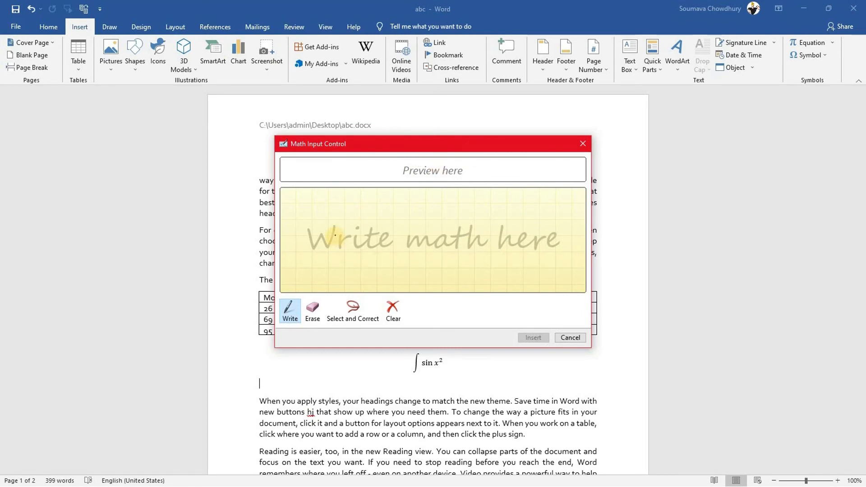
pyautogui.moveTo(335, 235)
pyautogui.mouseDown()
pyautogui.moveTo(329, 230)
pyautogui.moveTo(339, 251)
pyautogui.mouseUp()
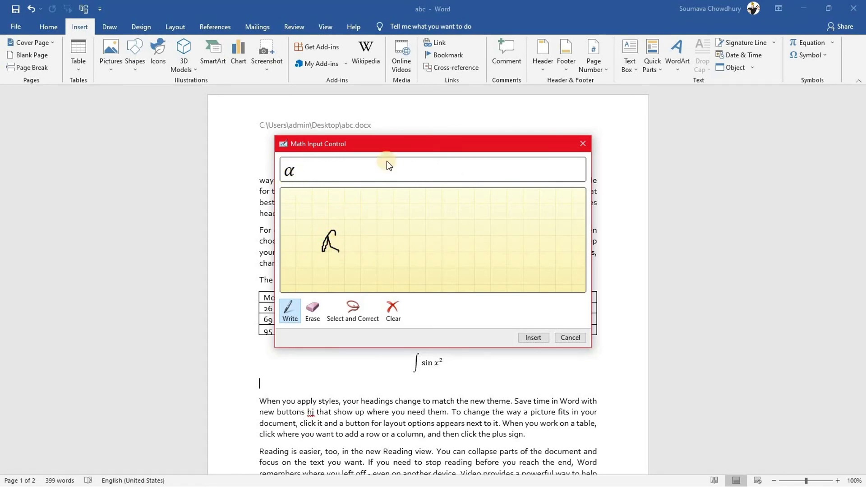
# Erase the stray stroke in the Math Input Control and return to writing ink
pyautogui.click(312, 310)
pyautogui.moveTo(339, 215)
pyautogui.mouseDown()
pyautogui.moveTo(320, 257)
pyautogui.moveTo(333, 228)
pyautogui.moveTo(352, 266)
pyautogui.mouseUp()
pyautogui.click(290, 310)
# Handwrite a² + b² = 2 and insert it below the integral of sin x²
pyautogui.moveTo(338, 216); pyautogui.dragTo(381, 247)
pyautogui.moveTo(372, 231); pyautogui.dragTo(372, 255)
pyautogui.moveTo(407, 210)
pyautogui.mouseDown()
pyautogui.moveTo(414, 259)
pyautogui.moveTo(403, 261)
pyautogui.mouseUp()
pyautogui.moveTo(416, 203)
pyautogui.mouseDown()
pyautogui.moveTo(424, 221)
pyautogui.moveTo(436, 222)
pyautogui.mouseUp()
pyautogui.moveTo(451, 255); pyautogui.dragTo(528, 260)
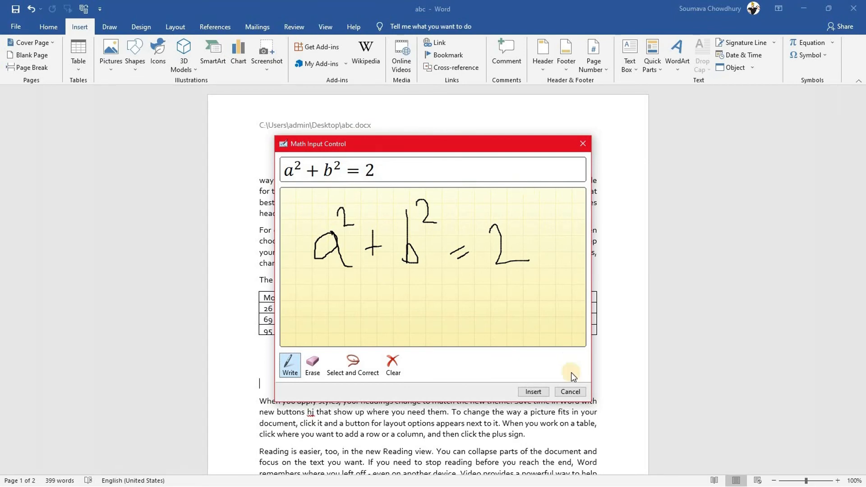
pyautogui.click(526, 391)
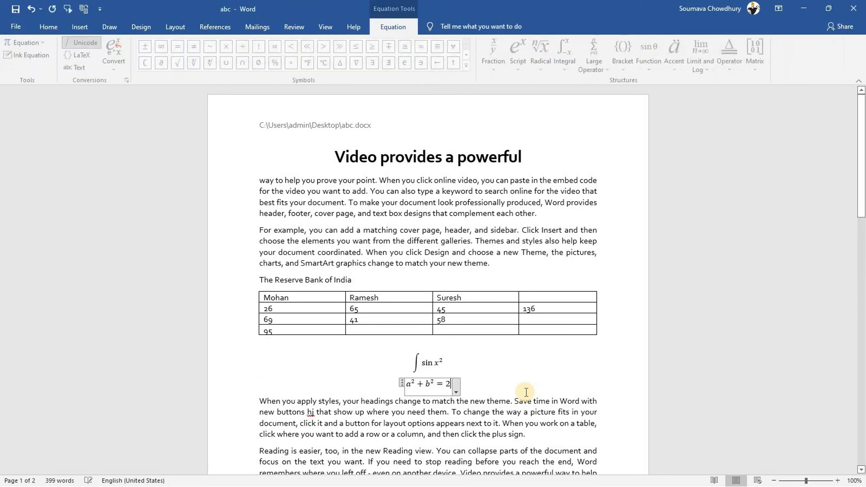
pyautogui.click(485, 391)
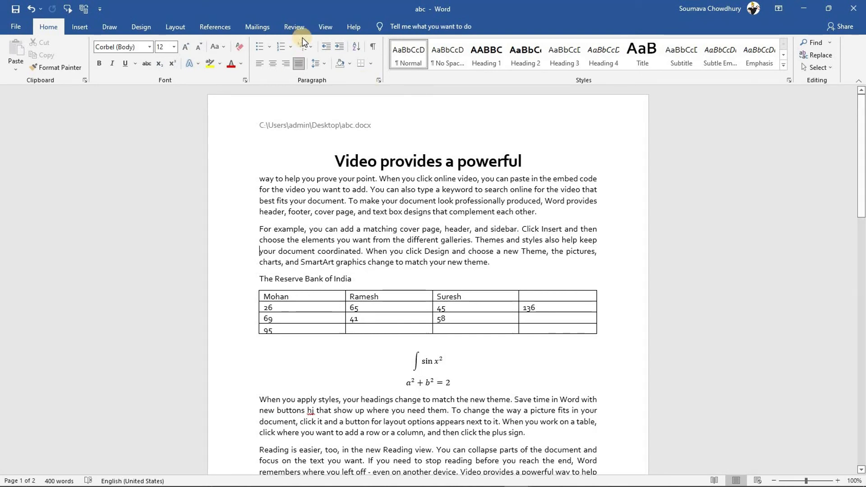
# Page forward and back through document abc in Read Mode, then return to Print Layout
pyautogui.click(318, 28)
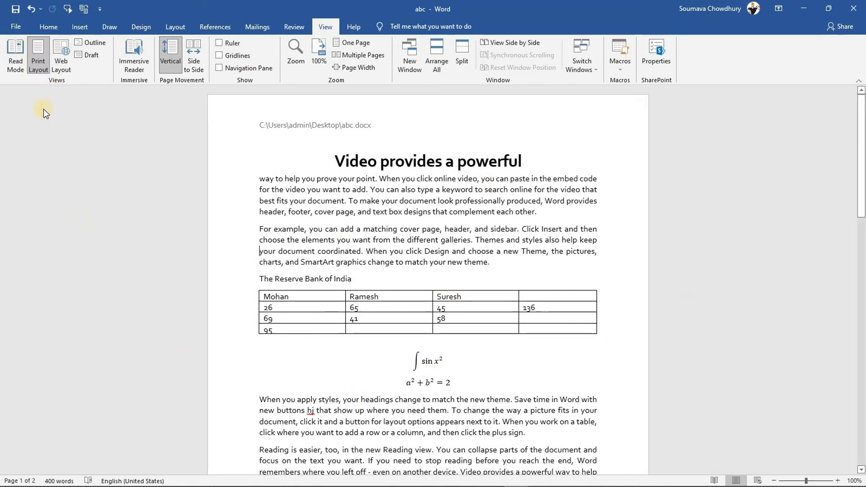
pyautogui.click(13, 53)
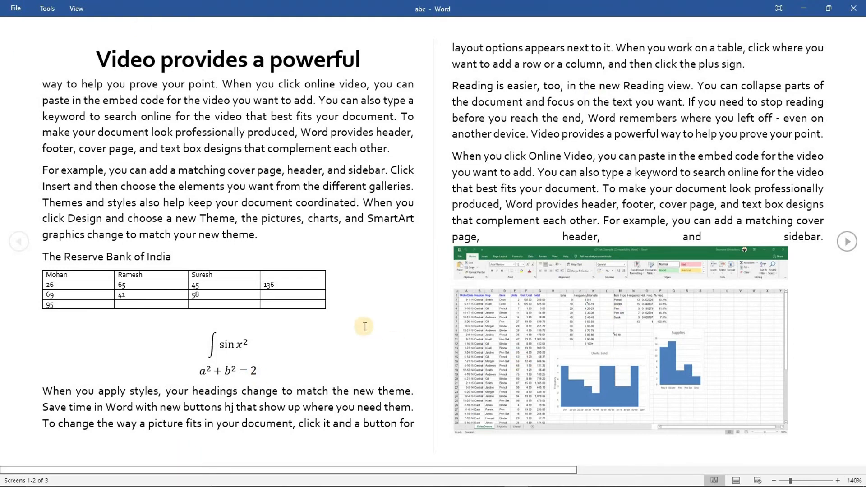
pyautogui.scroll(-1, 364, 327)
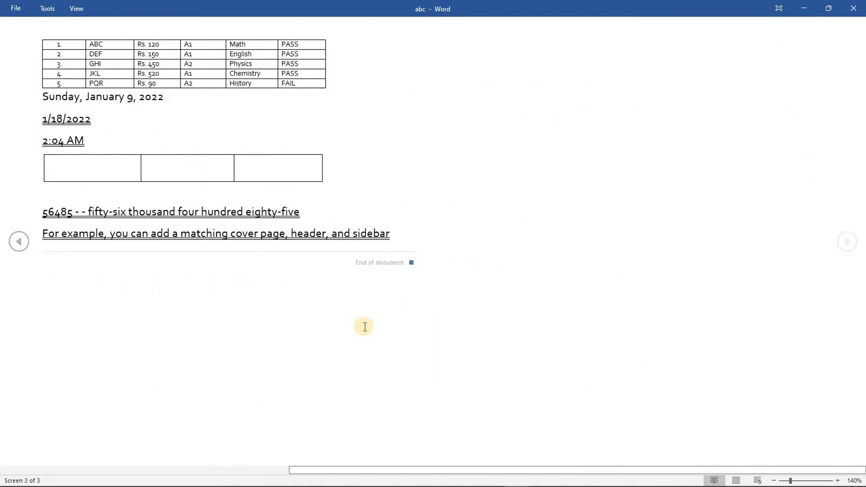
pyautogui.click(19, 246)
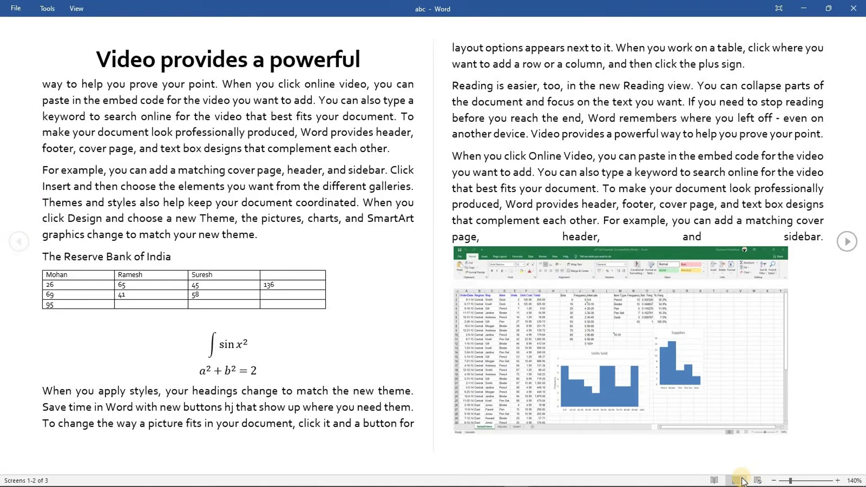
pyautogui.click(736, 481)
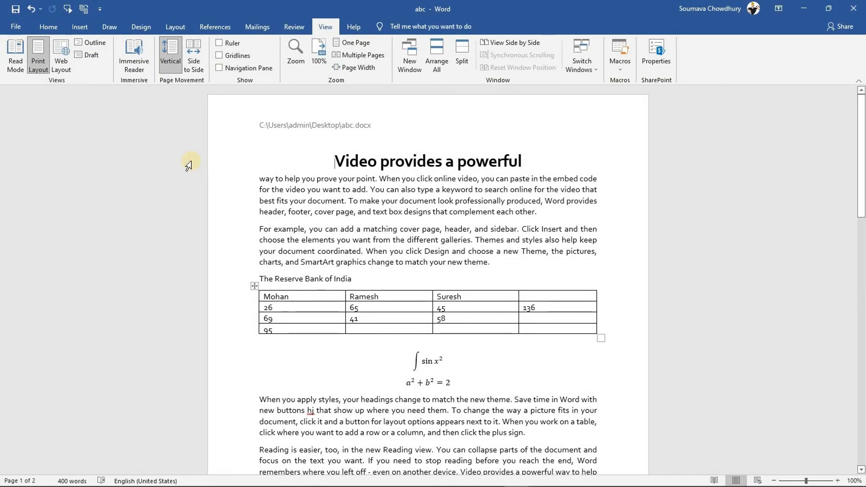
# Preview Web Layout, then in Outline view set the title to Level 1, then Level 2
pyautogui.click(63, 55)
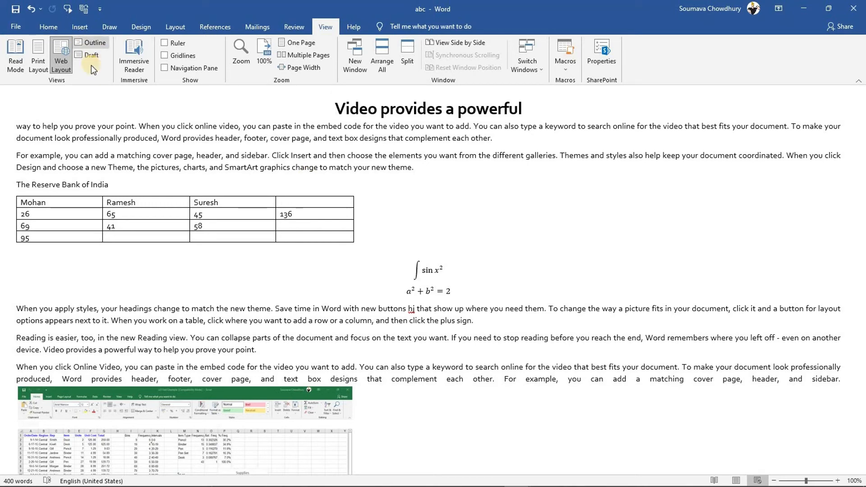
pyautogui.click(91, 46)
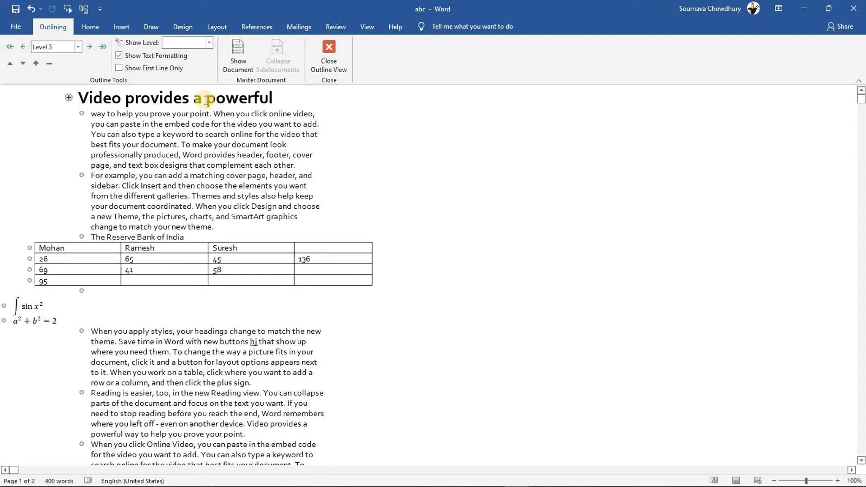
pyautogui.click(77, 47)
pyautogui.click(43, 59)
pyautogui.click(79, 47)
pyautogui.click(48, 67)
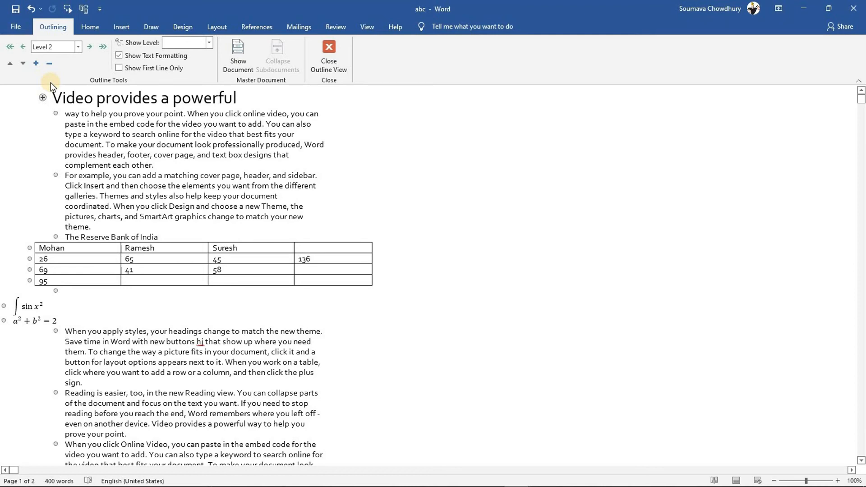
# Close Outline view and centre the title 'Video provides a powerful' again
pyautogui.click(329, 52)
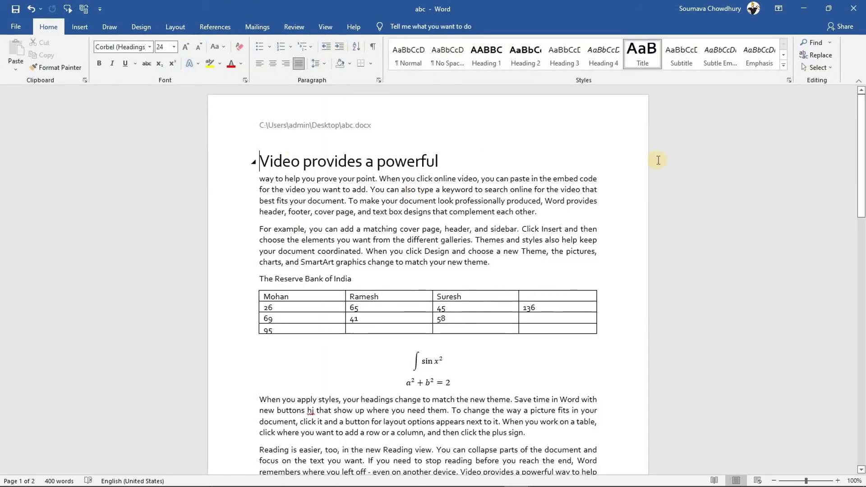
pyautogui.click(272, 64)
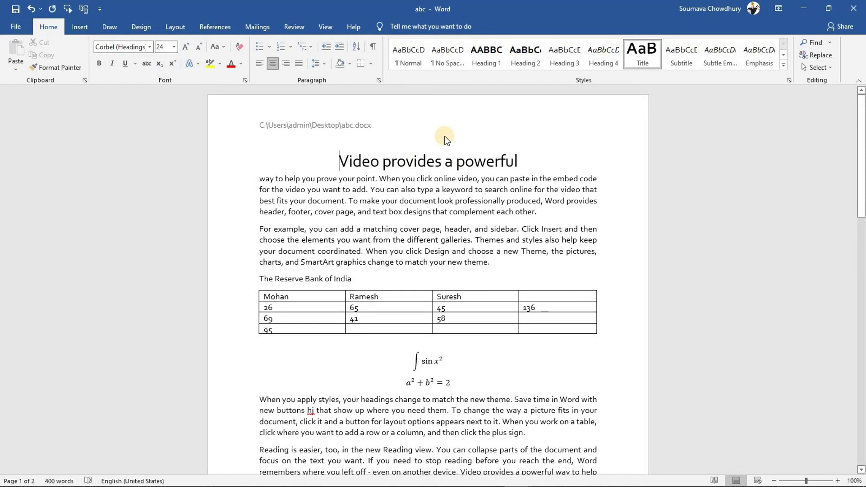
pyautogui.click(333, 30)
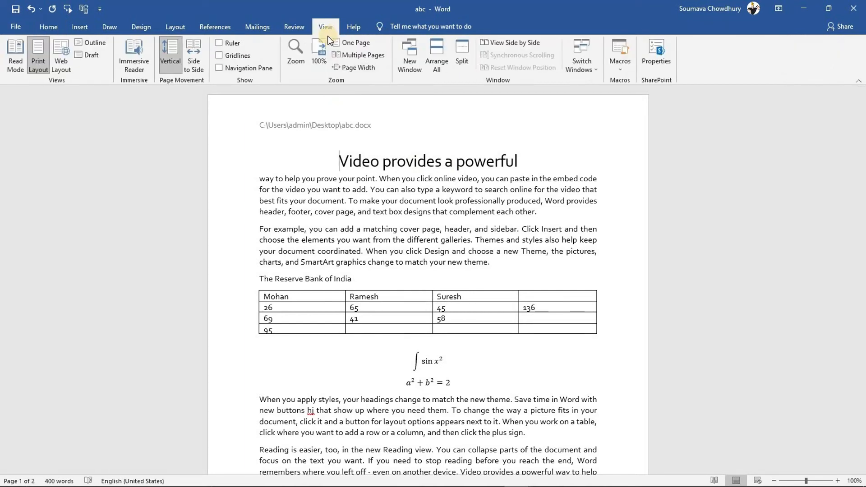
# Try Side to Side and Vertical page movement, then One Page, Multiple Pages and Page Width zoom
pyautogui.click(197, 49)
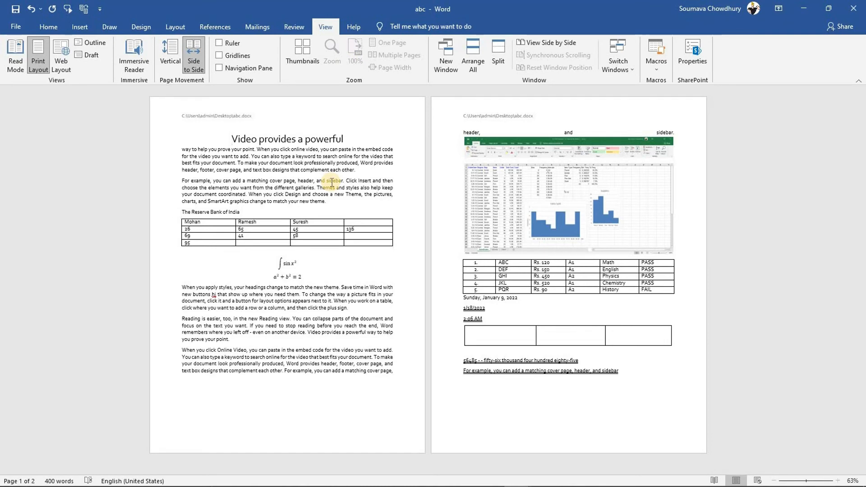
pyautogui.click(174, 55)
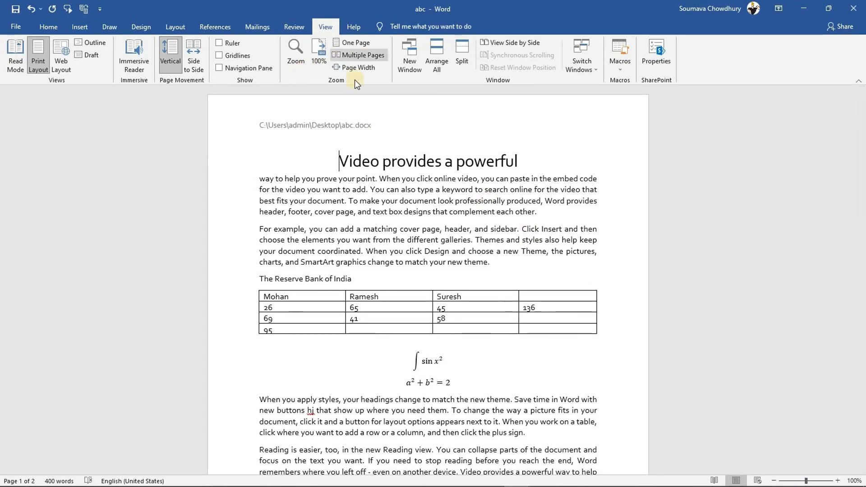
pyautogui.click(365, 45)
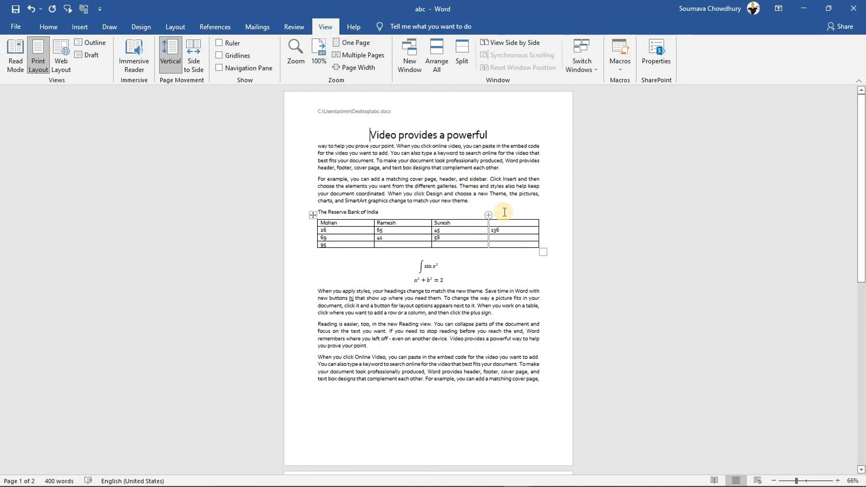
pyautogui.click(364, 55)
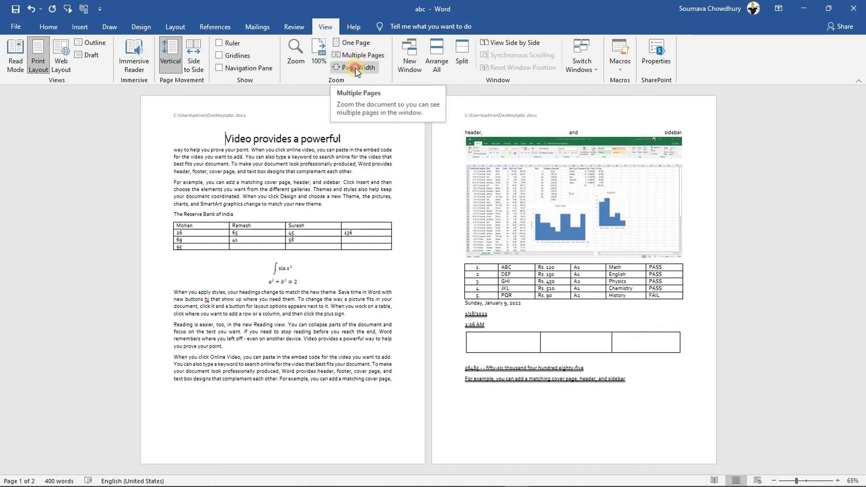
pyautogui.click(355, 67)
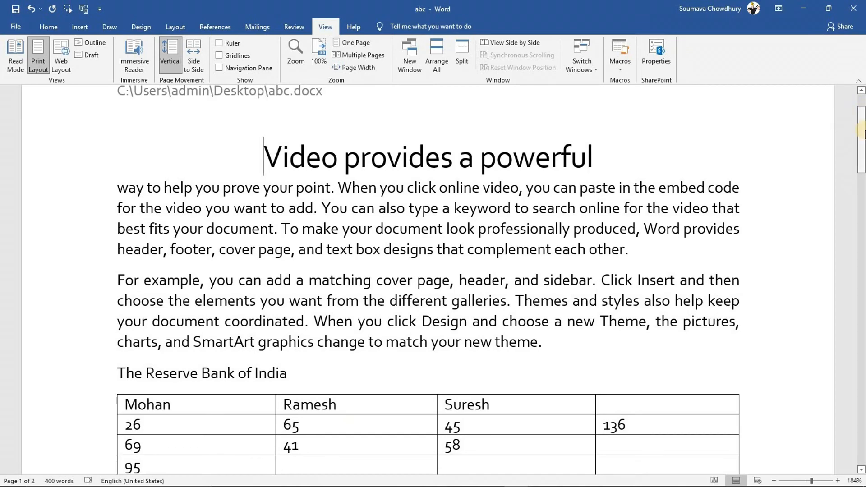
# Scroll down through document abc with the scroll bar
pyautogui.moveTo(861, 165); pyautogui.dragTo(862, 103)
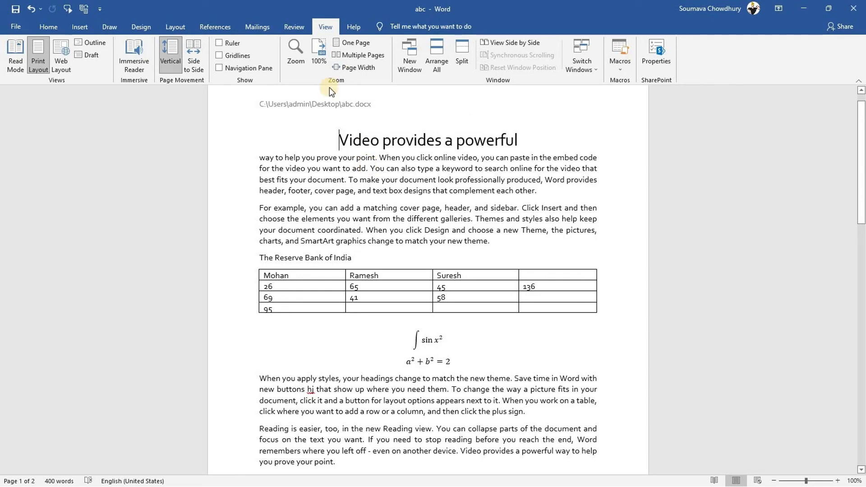
# Search Tell Me for 'insert scree' and reveal Take a Screenshot's Screen Clipping option
pyautogui.click(401, 26)
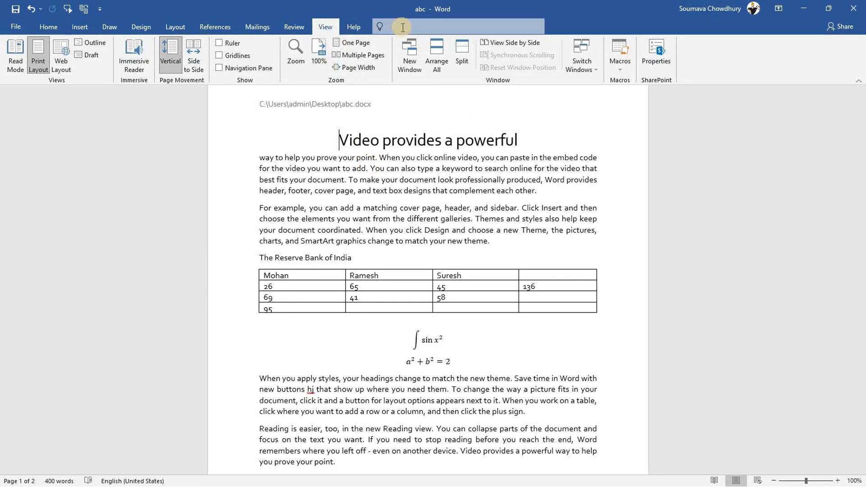
pyautogui.write('insert scree')
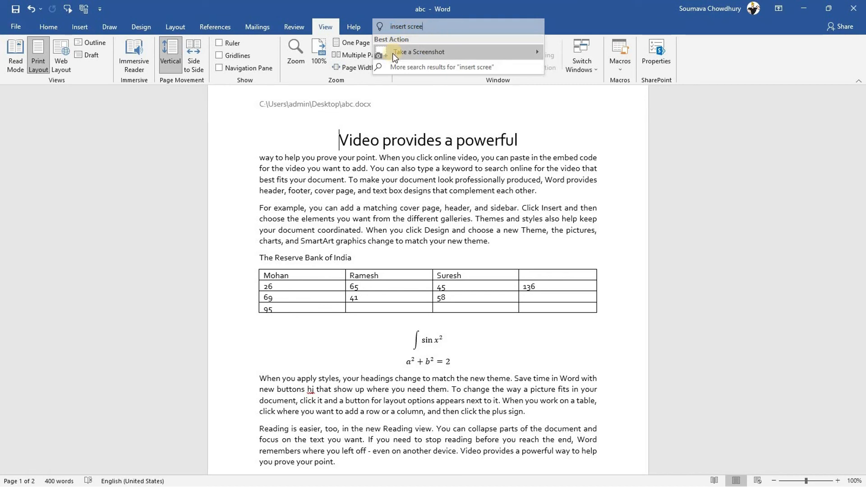
pyautogui.moveTo(420, 54)
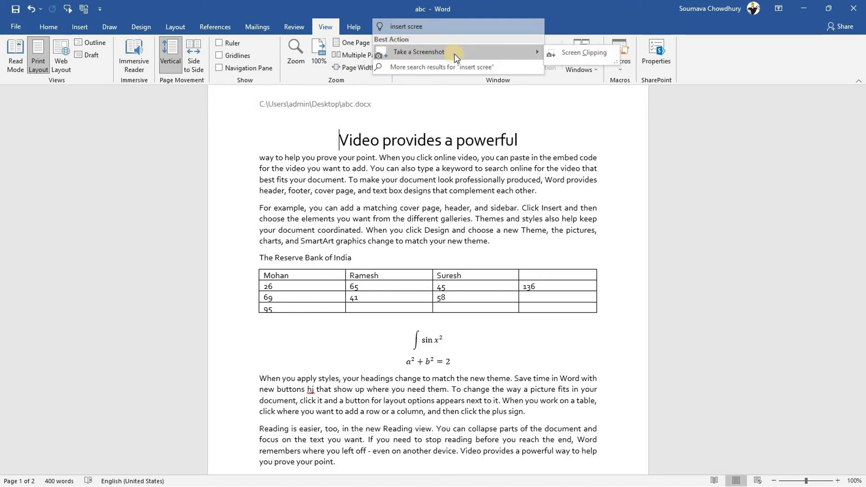
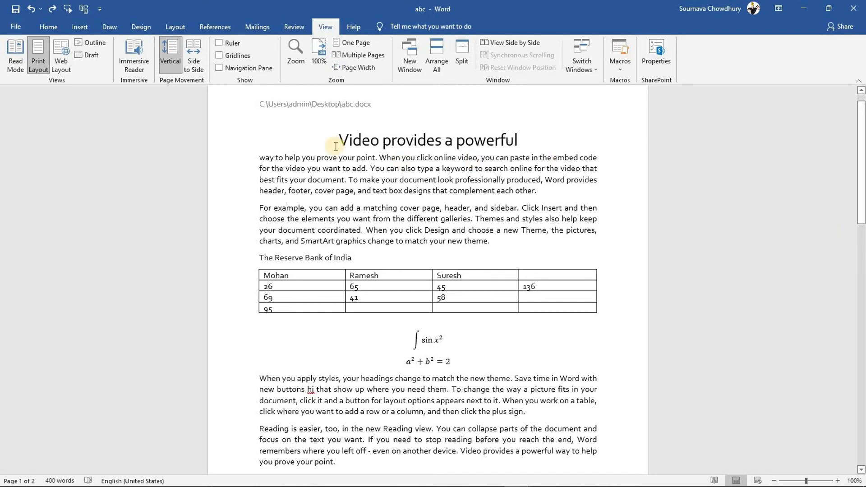
# Select the words 'way to help' and preview the hyperlink settings without adding a link
pyautogui.moveTo(258, 158); pyautogui.dragTo(301, 158)
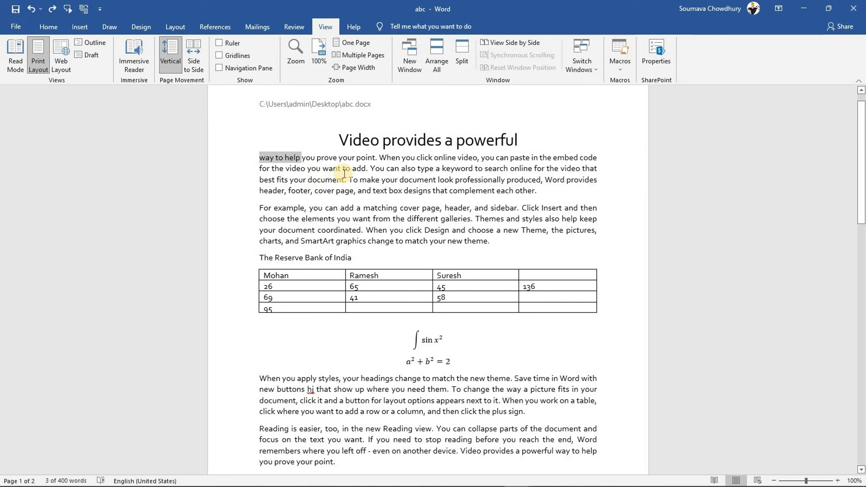
pyautogui.click(78, 32)
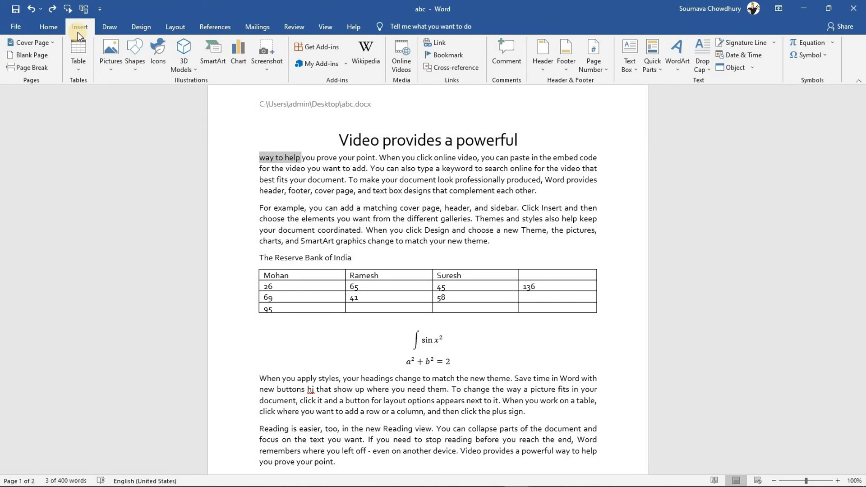
pyautogui.click(434, 42)
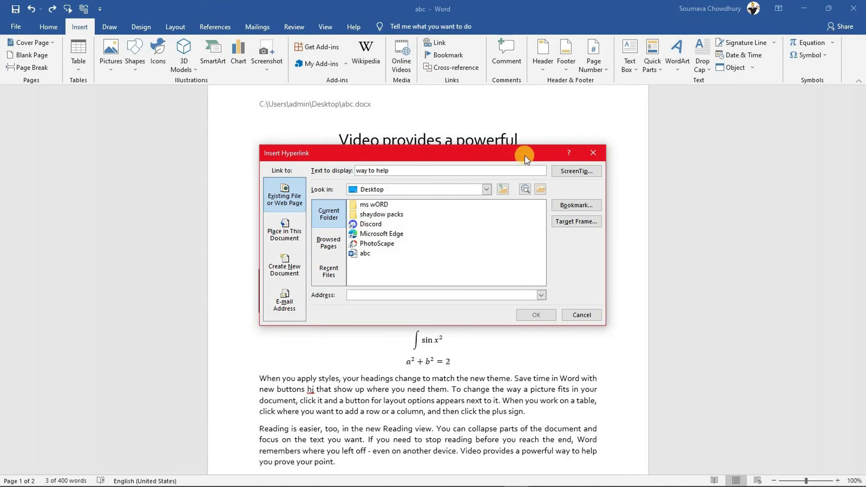
pyautogui.click(592, 153)
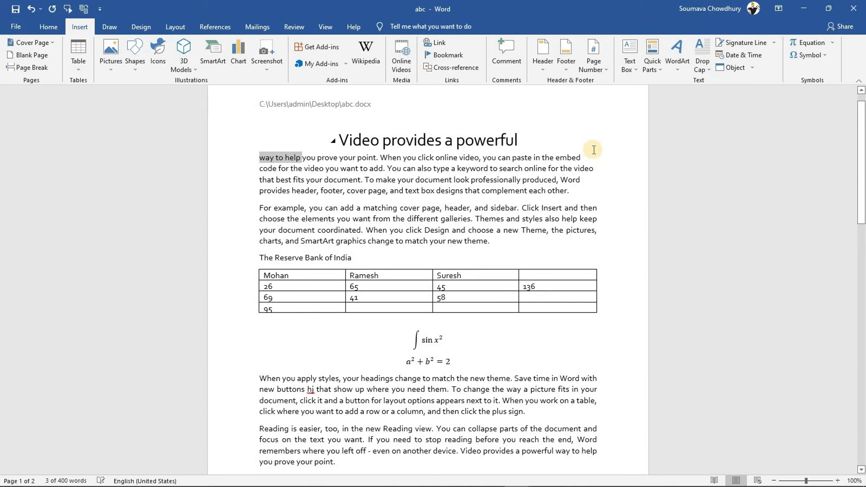
# Reopen the hyperlink settings with Ctrl+K and review Place in This Document, Create New Document and Existing File options
pyautogui.hotkey('ctrl', 'k')
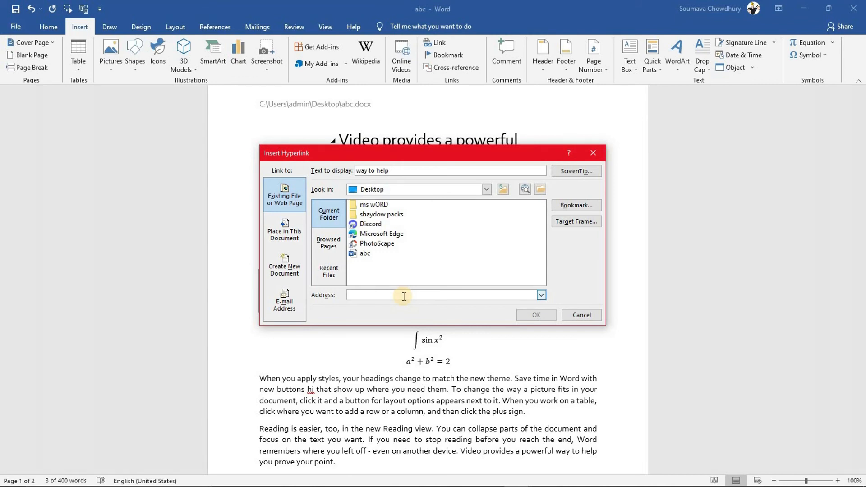
pyautogui.click(275, 230)
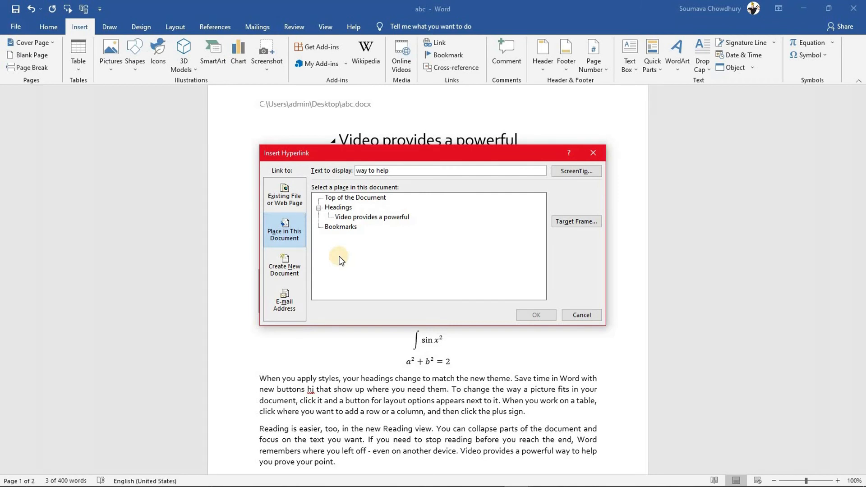
pyautogui.click(295, 266)
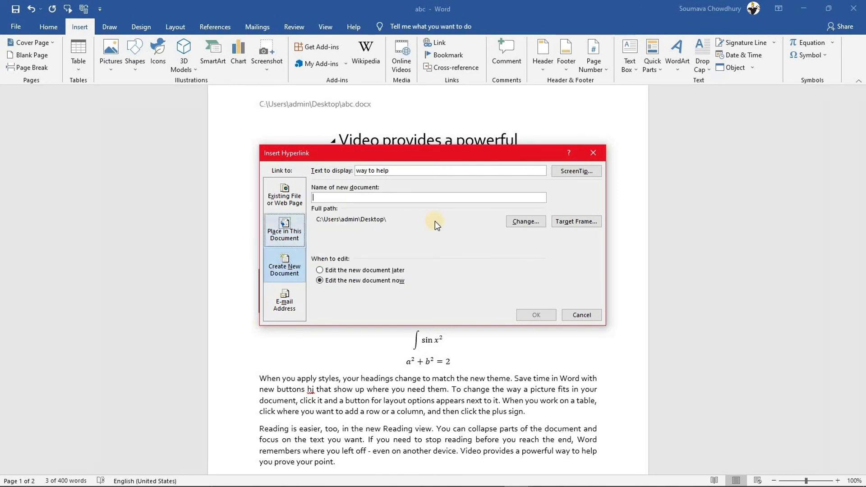
pyautogui.click(324, 198)
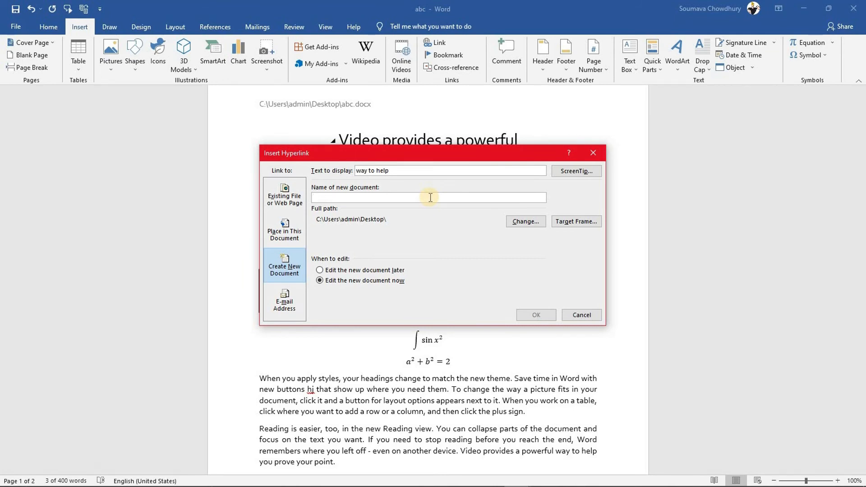
pyautogui.click(284, 195)
pyautogui.click(371, 293)
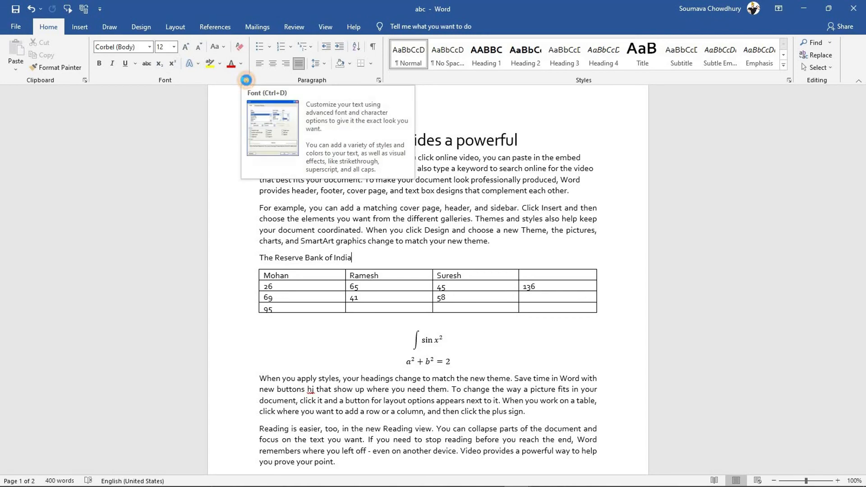
# Look through the available fonts and font colour choices in the full Font dialog
pyautogui.click(246, 80)
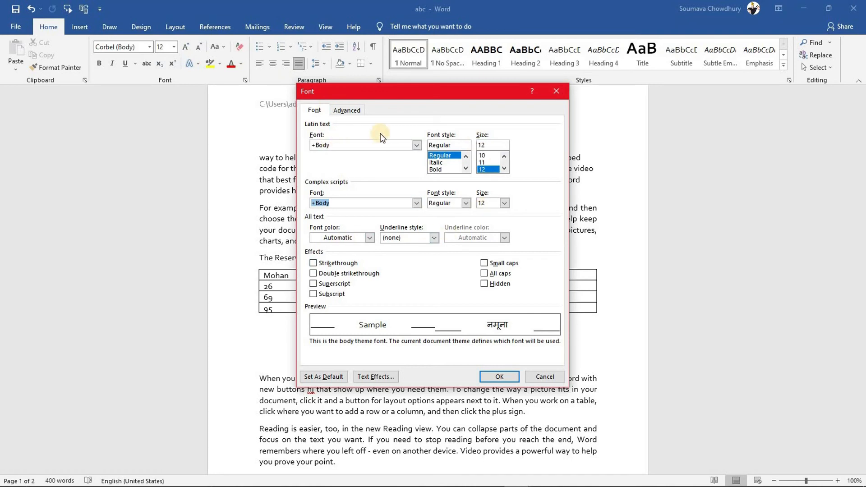
pyautogui.click(417, 145)
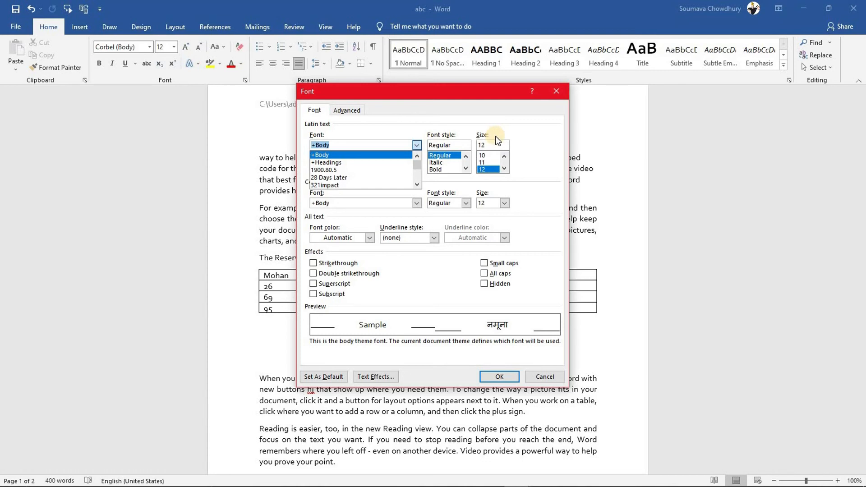
pyautogui.click(518, 126)
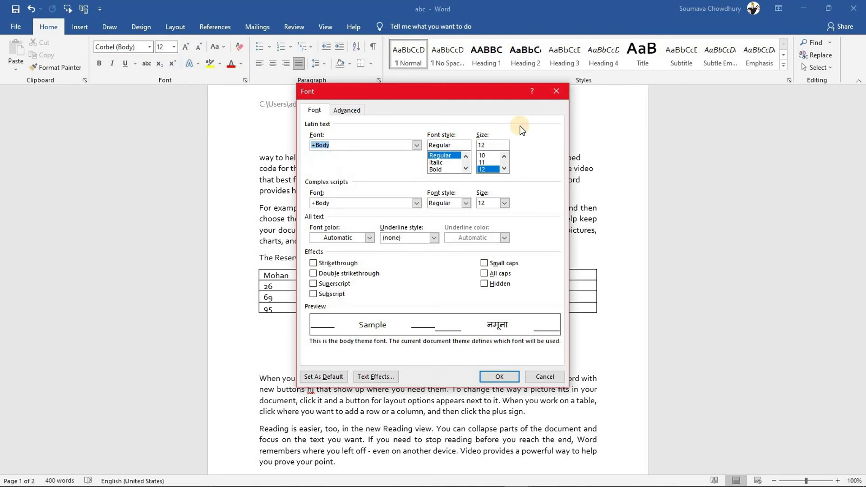
pyautogui.click(369, 238)
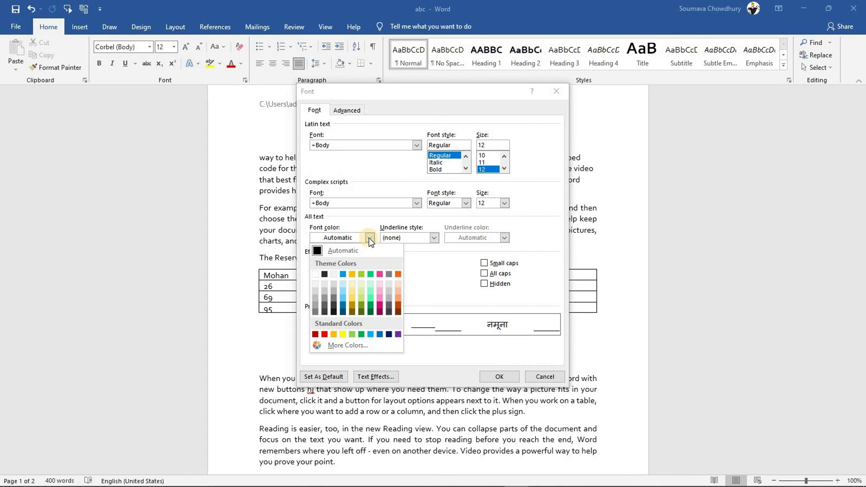
pyautogui.click(532, 201)
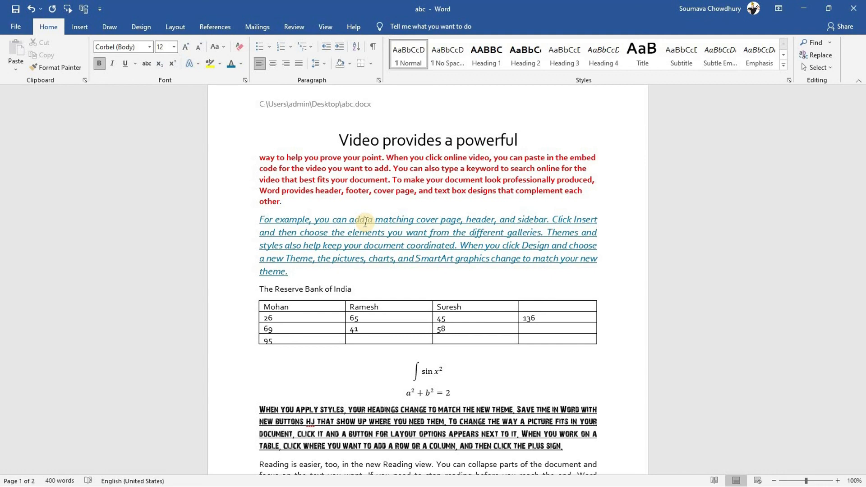
pyautogui.click(260, 157)
# Paste the red paragraph's opening lines, up to 'want to', on a new line after 'sidebar'
pyautogui.keyDown('shift'); pyautogui.click(369, 171); pyautogui.keyUp('shift')
pyautogui.hotkey('ctrl', 'c')
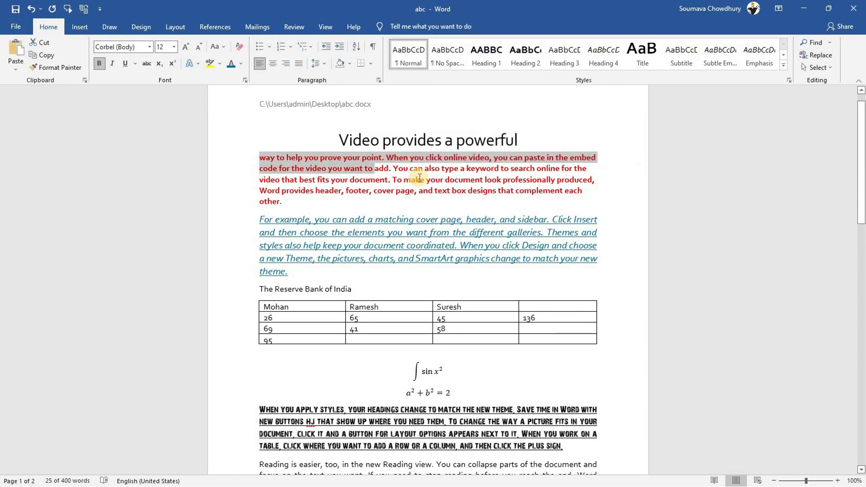
pyautogui.moveTo(861, 159); pyautogui.dragTo(525, 376)
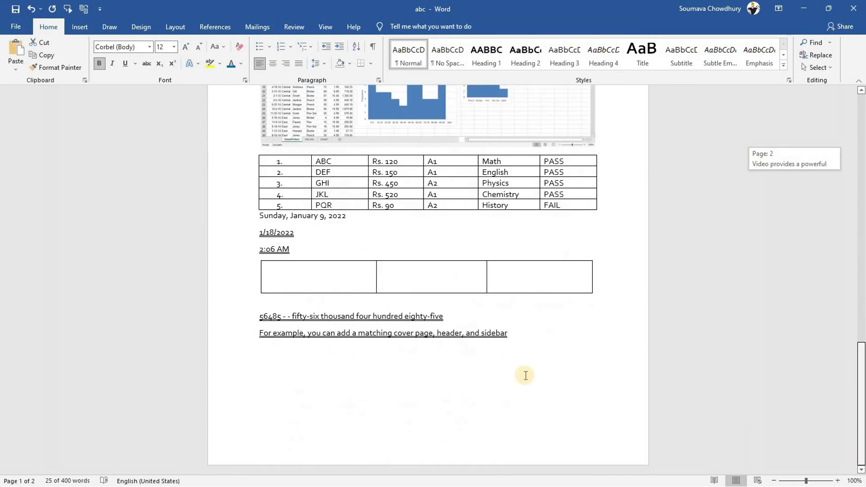
pyautogui.click(530, 339)
pyautogui.press('Return')
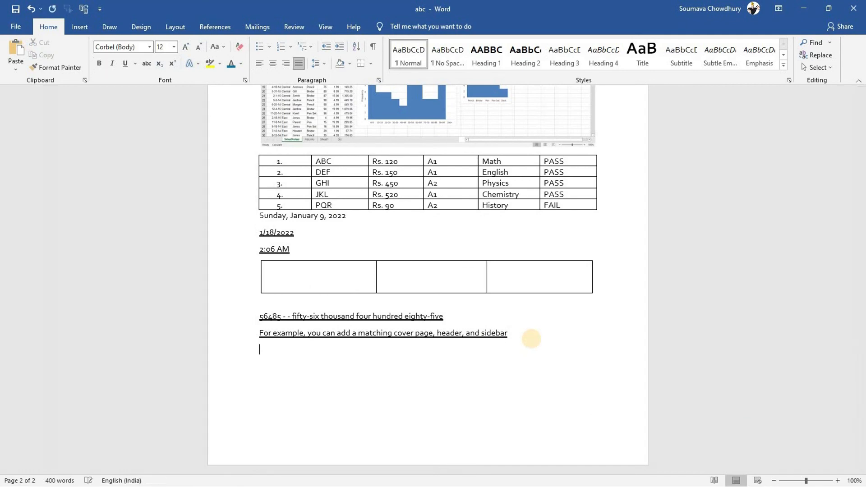
pyautogui.hotkey('ctrl', 'v')
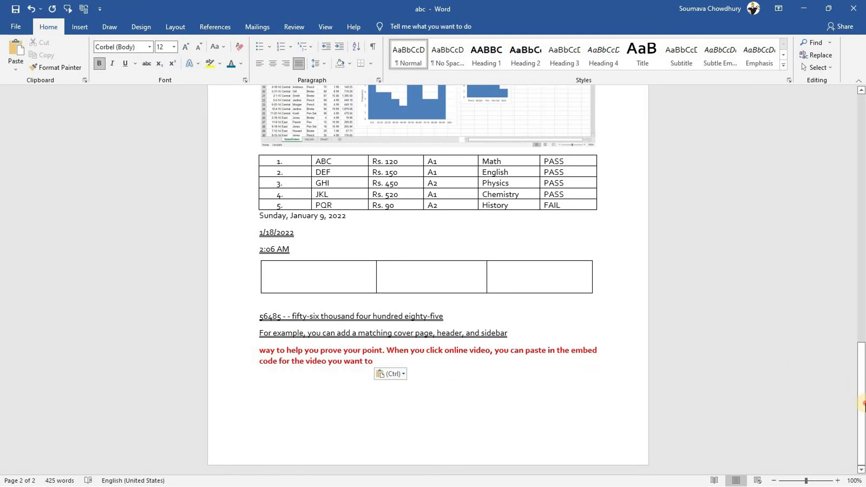
pyautogui.moveTo(861, 401); pyautogui.dragTo(316, 190)
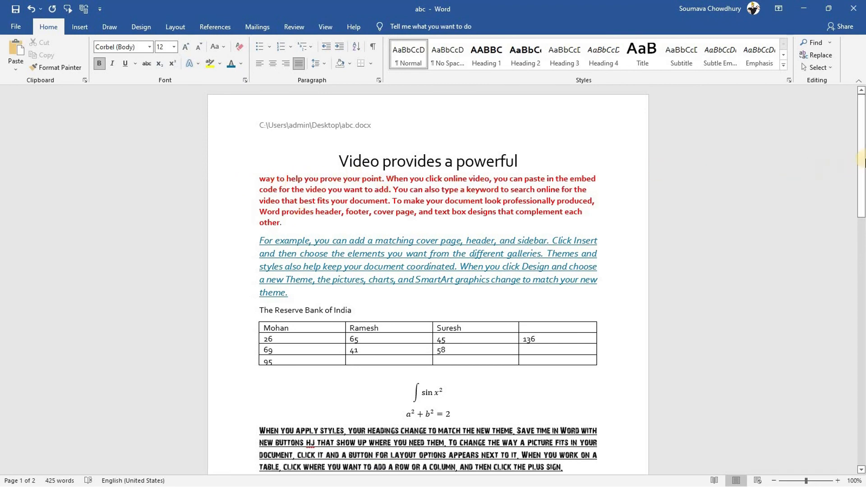
pyautogui.moveTo(861, 280); pyautogui.dragTo(406, 379)
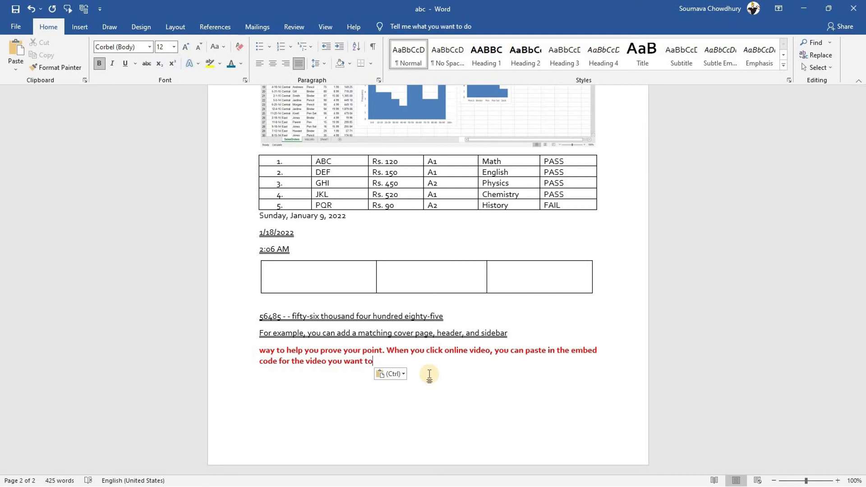
pyautogui.press('Return')
pyautogui.rightClick(273, 382)
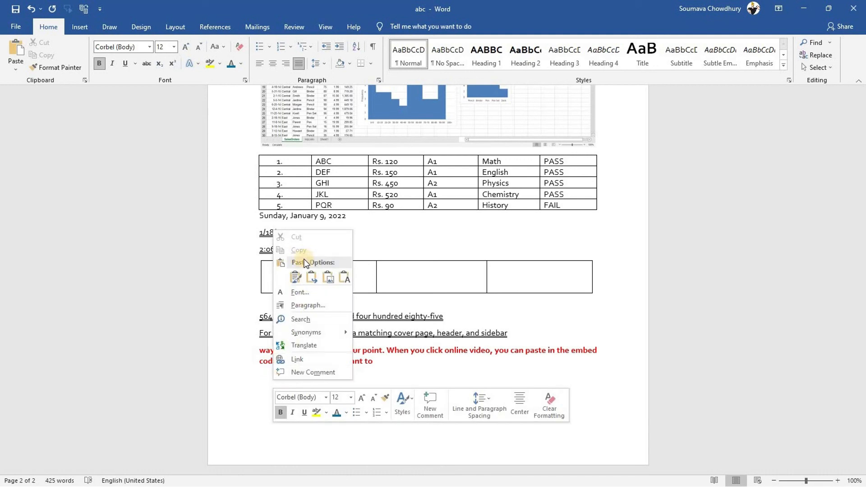
# Paste the text again with Keep Text Only, then generate four sample paragraphs with =rand(4)
pyautogui.click(345, 276)
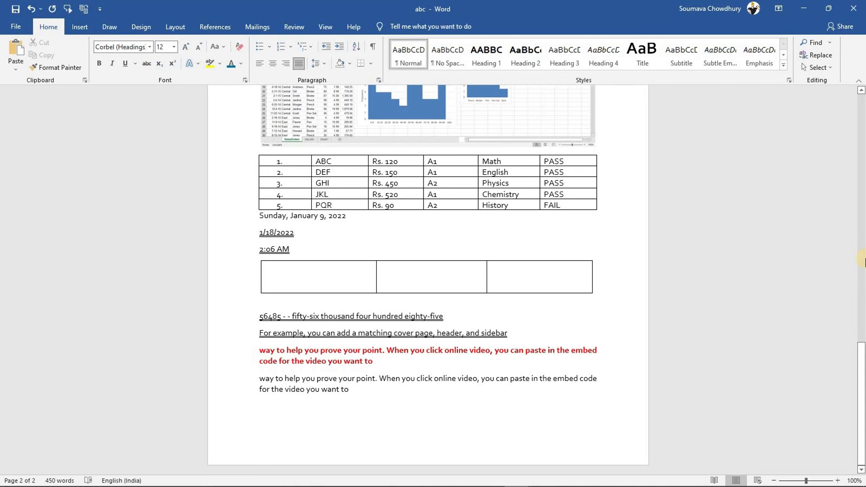
pyautogui.press('Return')
pyautogui.write('=rand 9')
pyautogui.press('BackSpace')
pyautogui.press('BackSpace')
pyautogui.write('(4)')
pyautogui.press('Return')
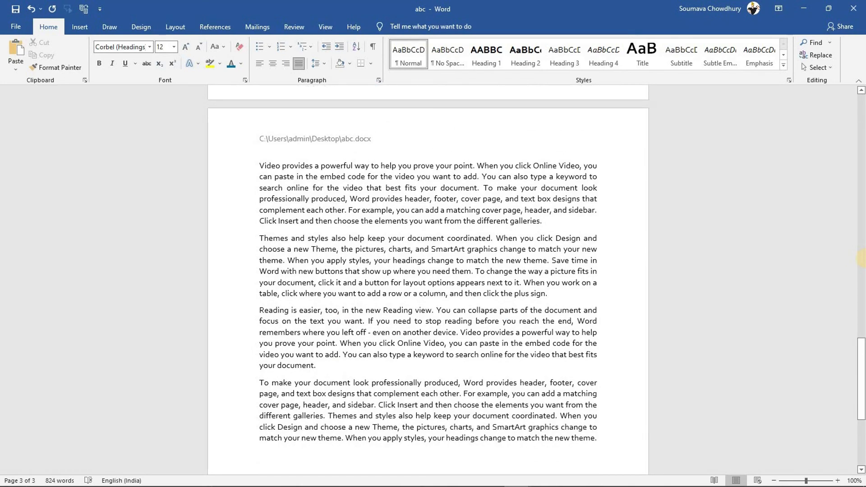
pyautogui.click(258, 165)
# Split the first two sample paragraphs into two columns
pyautogui.moveTo(410, 247); pyautogui.dragTo(554, 291)
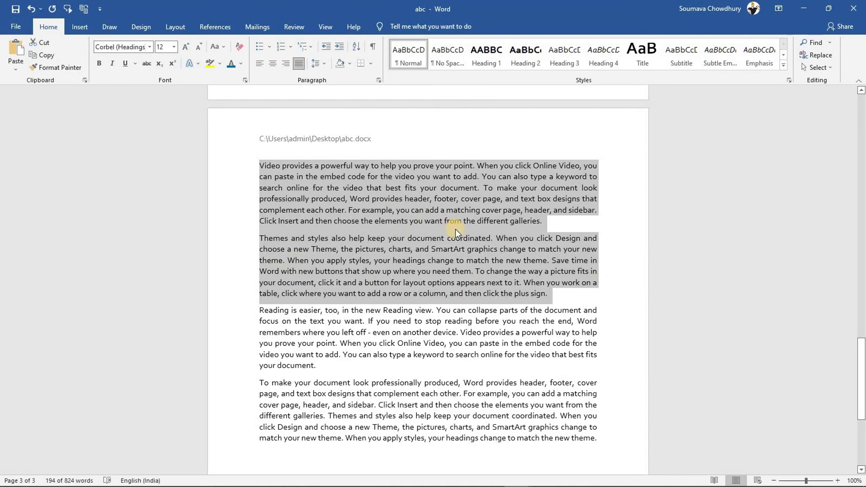
pyautogui.click(175, 27)
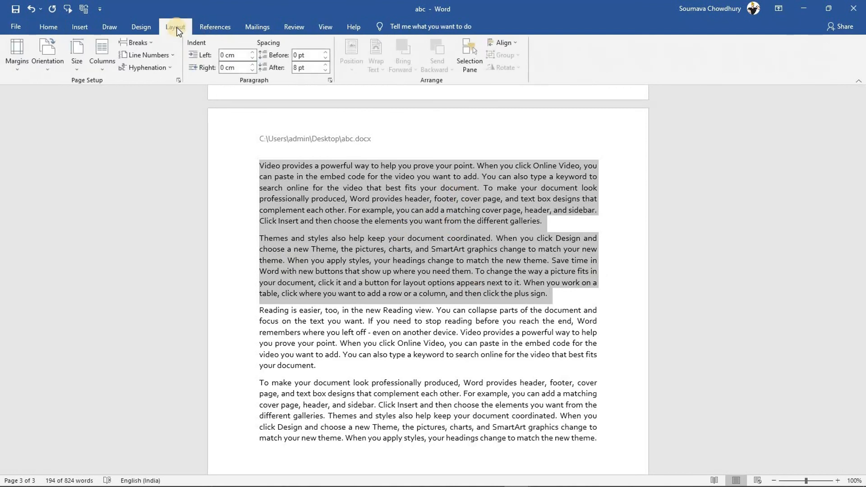
pyautogui.click(103, 67)
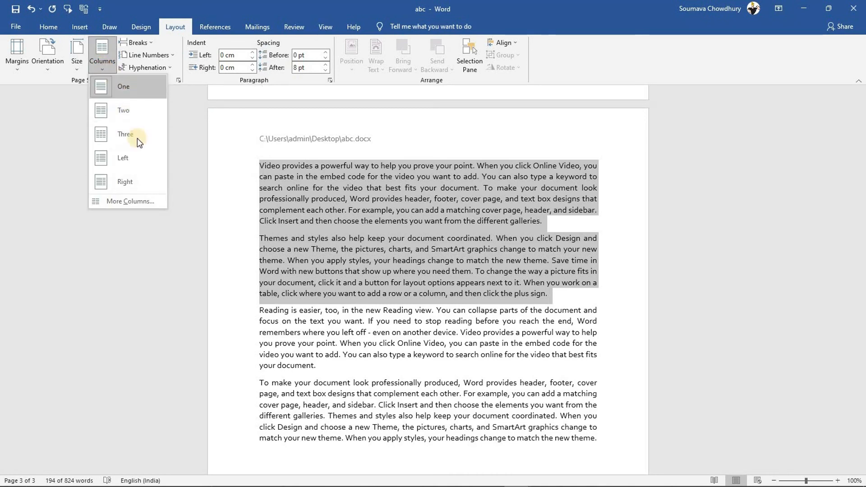
pyautogui.click(130, 110)
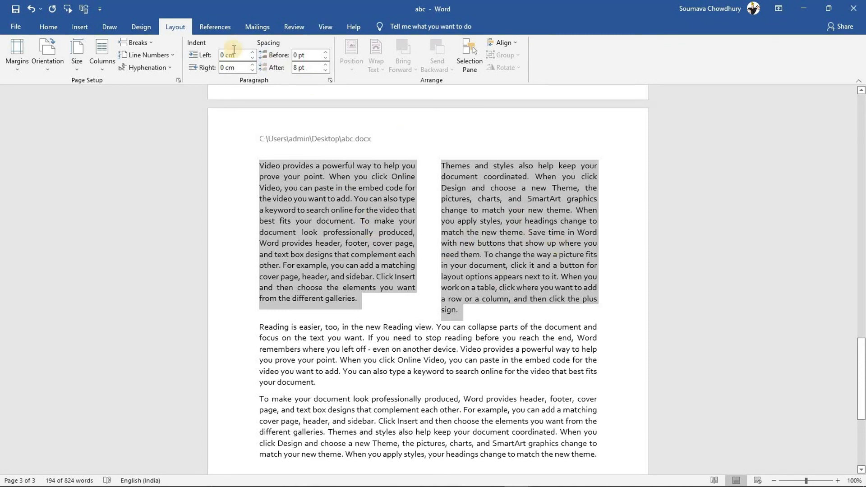
# Turn off Justify so the column text is left-aligned, then reselect both columns
pyautogui.click(48, 28)
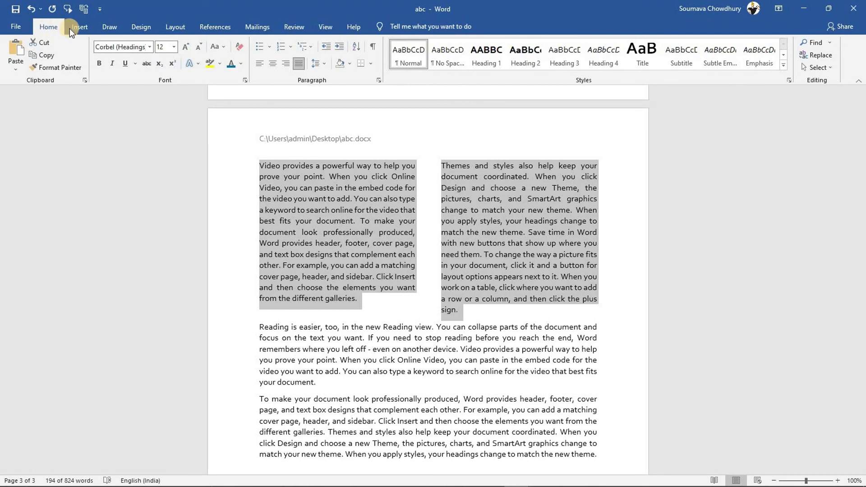
pyautogui.click(298, 64)
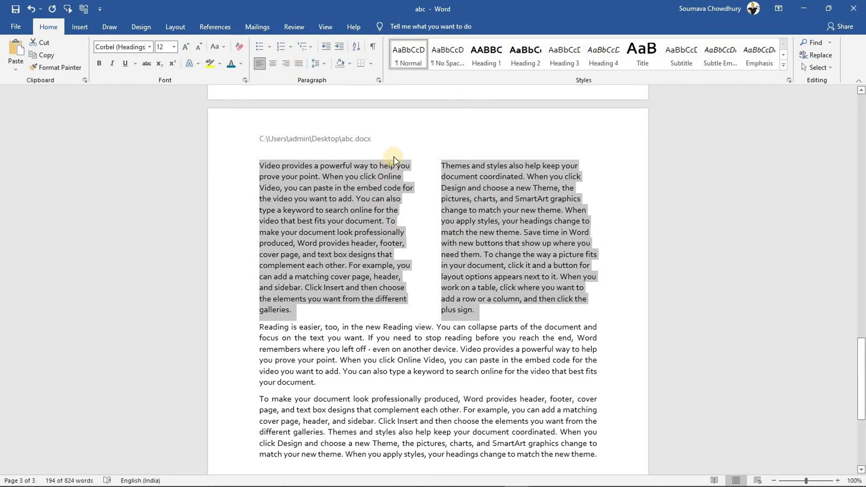
pyautogui.click(384, 326)
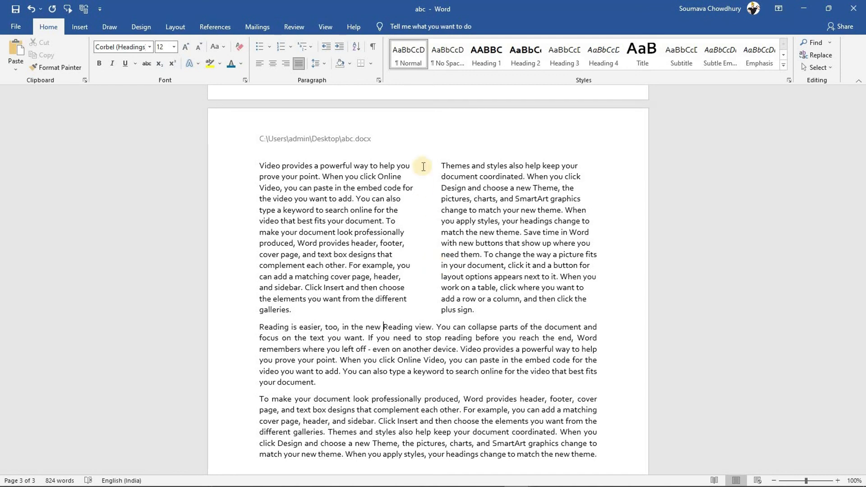
pyautogui.moveTo(259, 165); pyautogui.dragTo(556, 311)
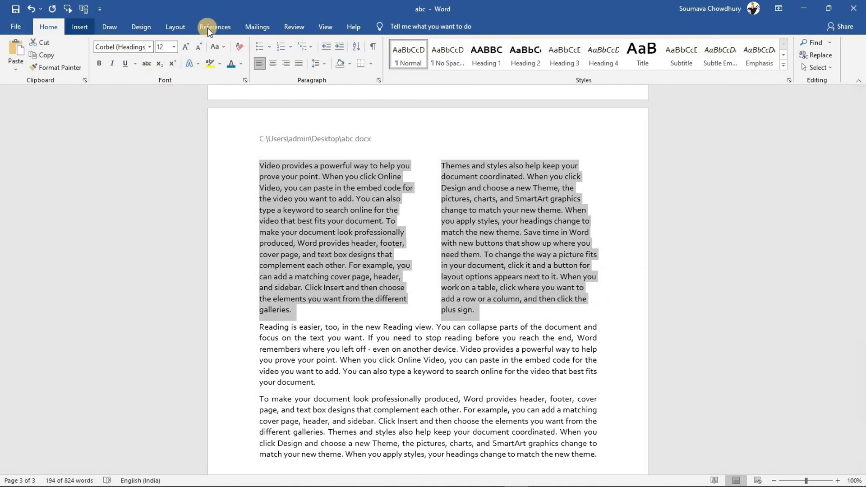
pyautogui.click(177, 28)
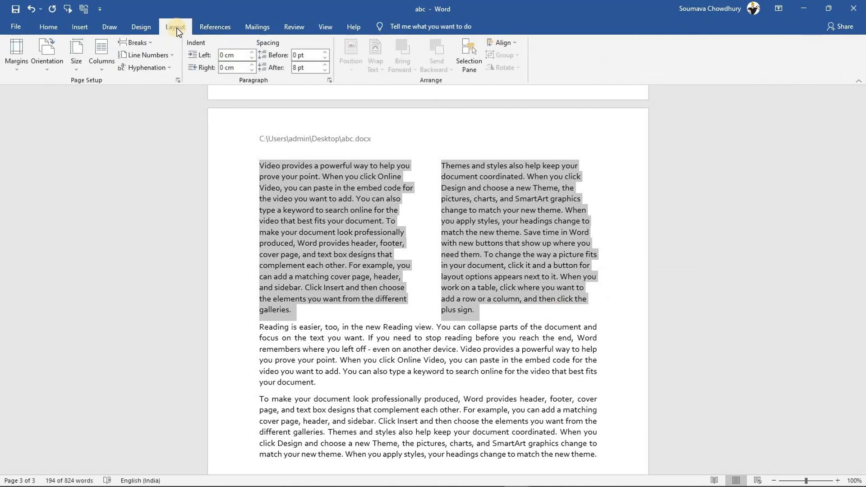
pyautogui.click(108, 64)
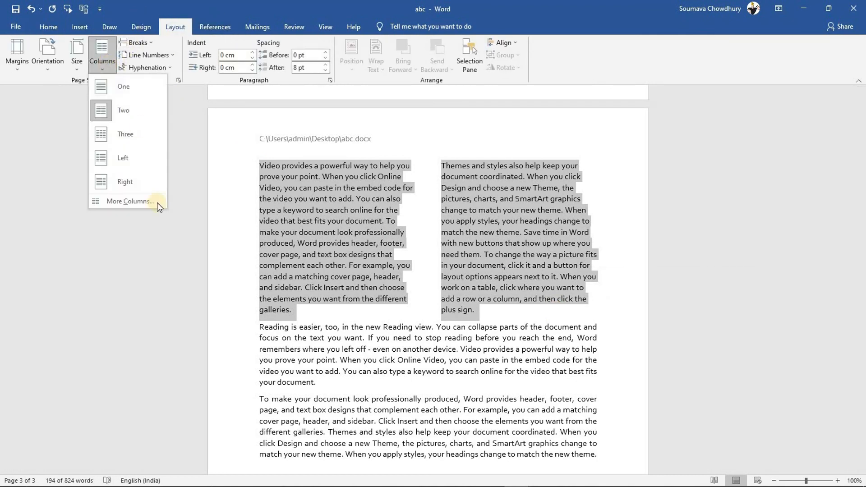
pyautogui.click(130, 202)
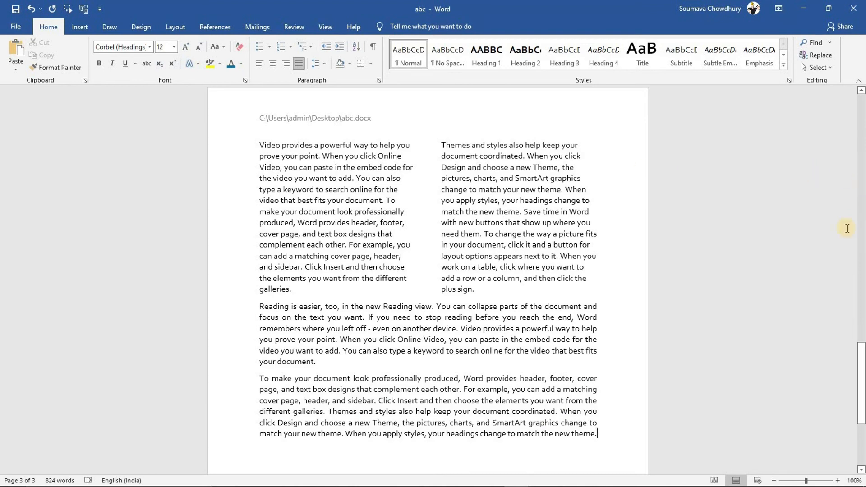
pyautogui.moveTo(861, 408); pyautogui.dragTo(604, 264)
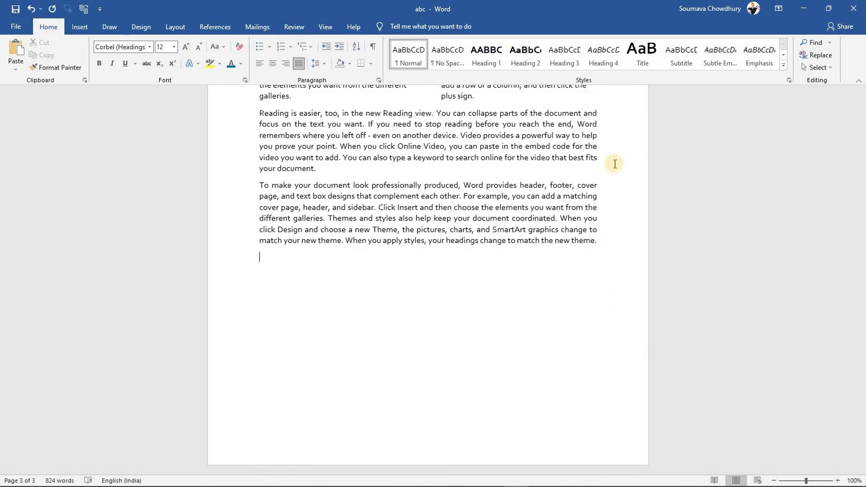
# Open Insert > Object, choose Create from File, and browse for the file to embed
pyautogui.click(80, 28)
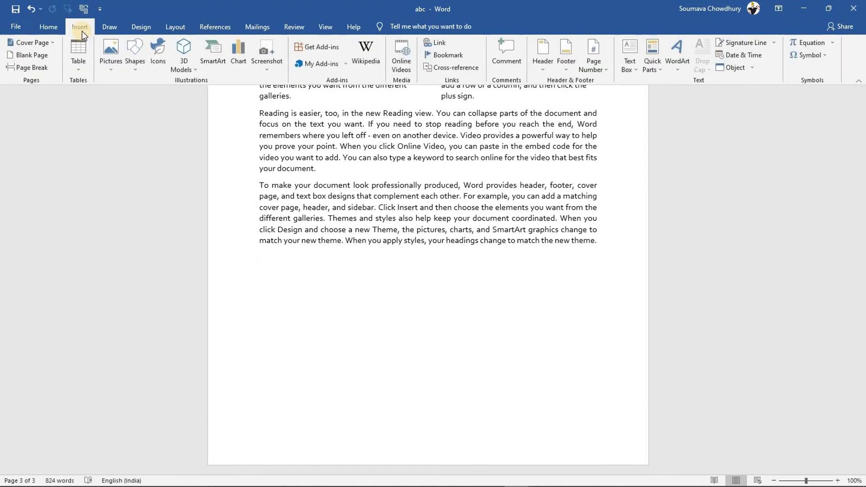
pyautogui.click(729, 66)
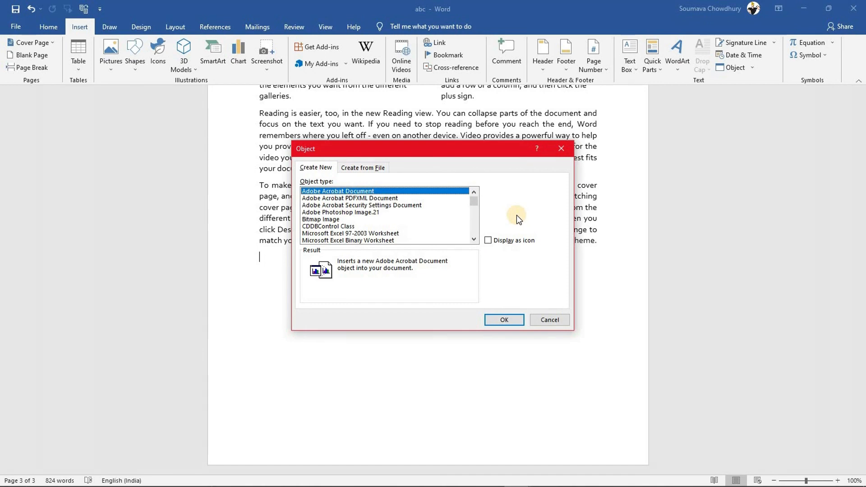
pyautogui.click(352, 167)
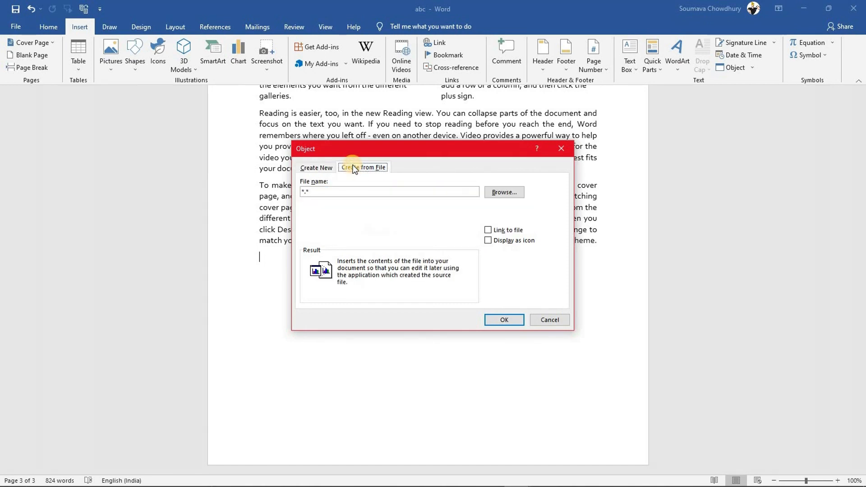
pyautogui.click(327, 168)
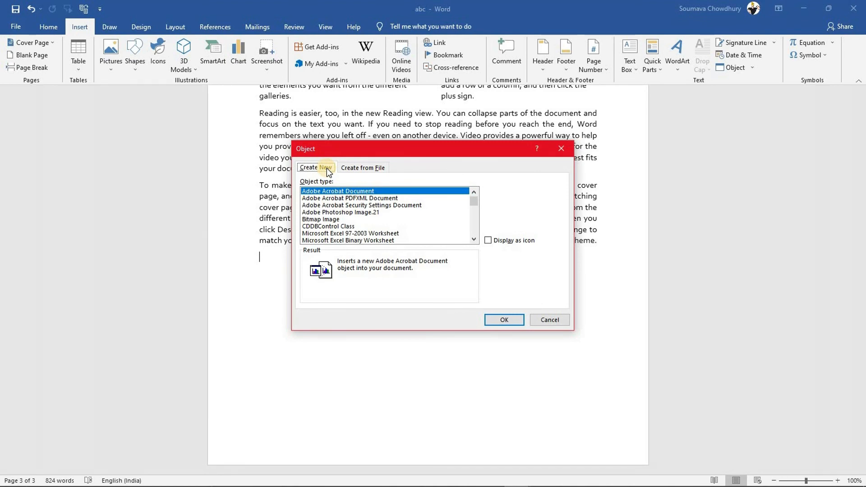
pyautogui.click(359, 167)
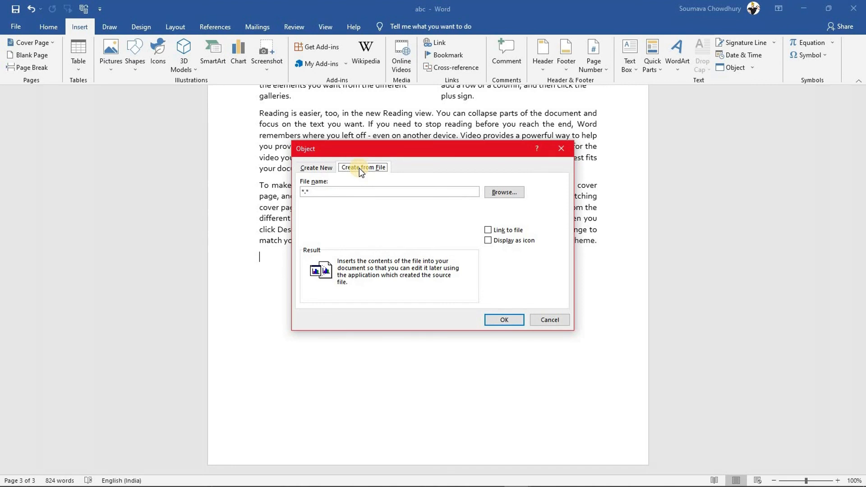
pyautogui.click(489, 191)
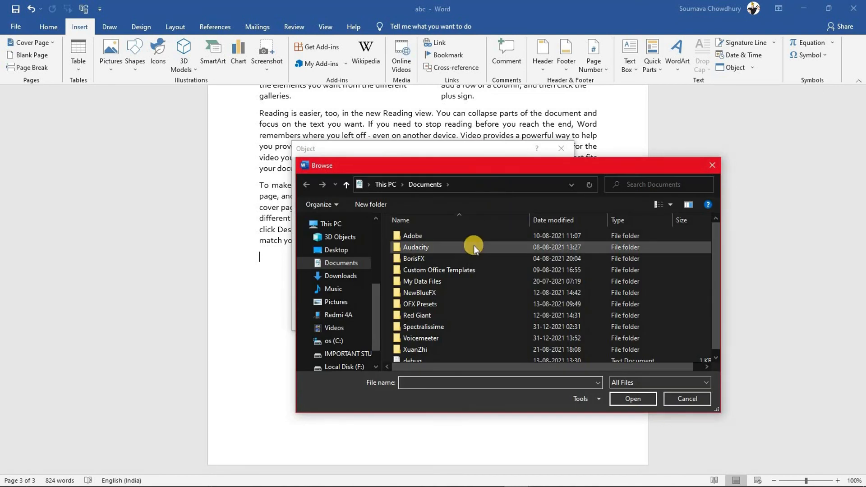
# Pick the DATA SHEET workbook from the Downloads folder as the file to embed
pyautogui.click(343, 275)
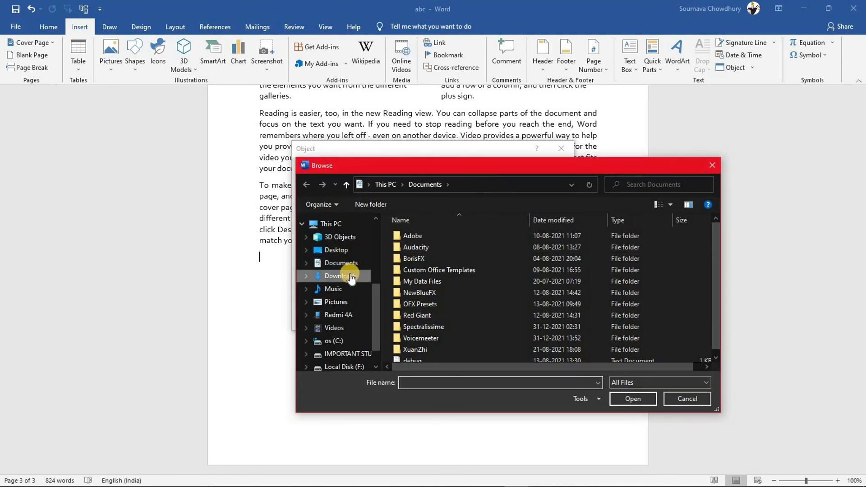
pyautogui.click(437, 252)
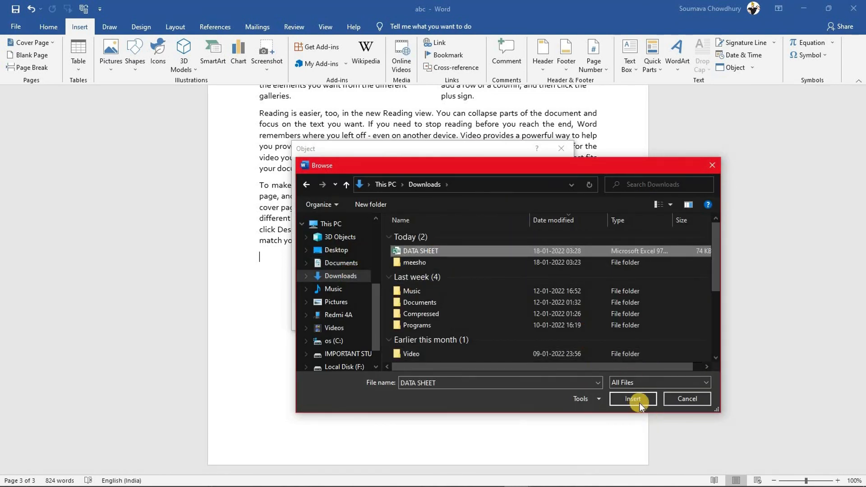
pyautogui.click(634, 399)
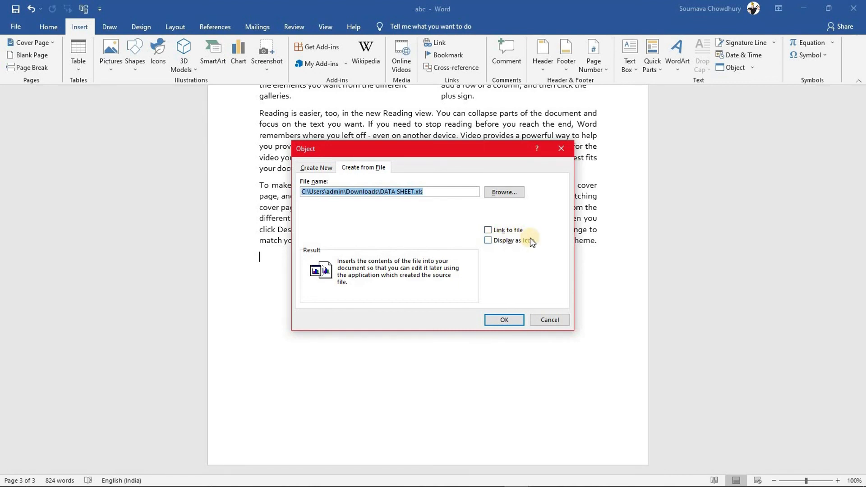
# Insert DATA SHEET.xls displayed as the first Excel icon, then open the embedded worksheet
pyautogui.click(487, 240)
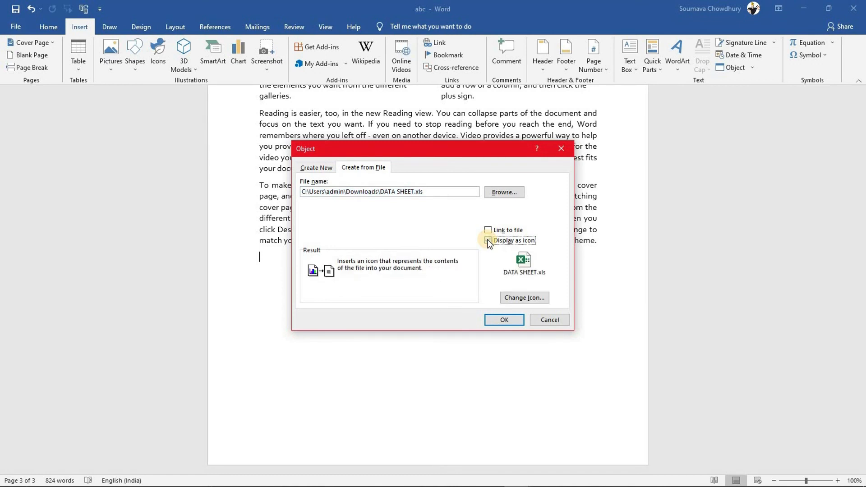
pyautogui.click(525, 298)
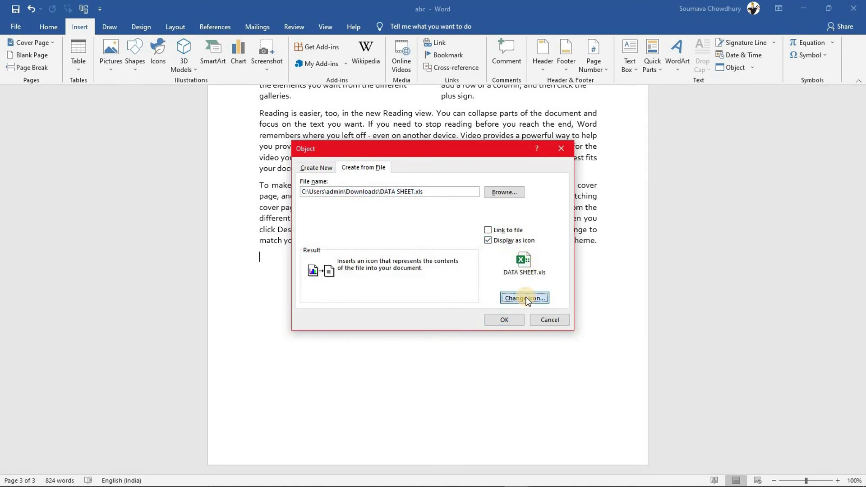
pyautogui.click(350, 216)
pyautogui.click(495, 290)
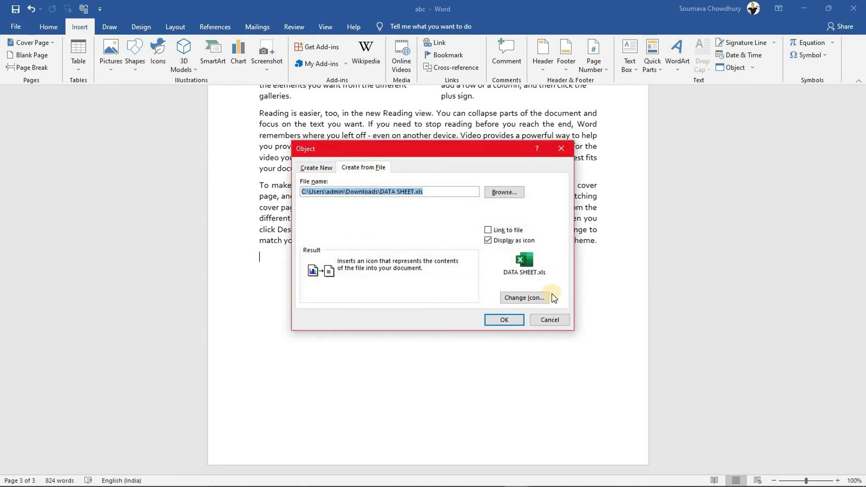
pyautogui.click(504, 320)
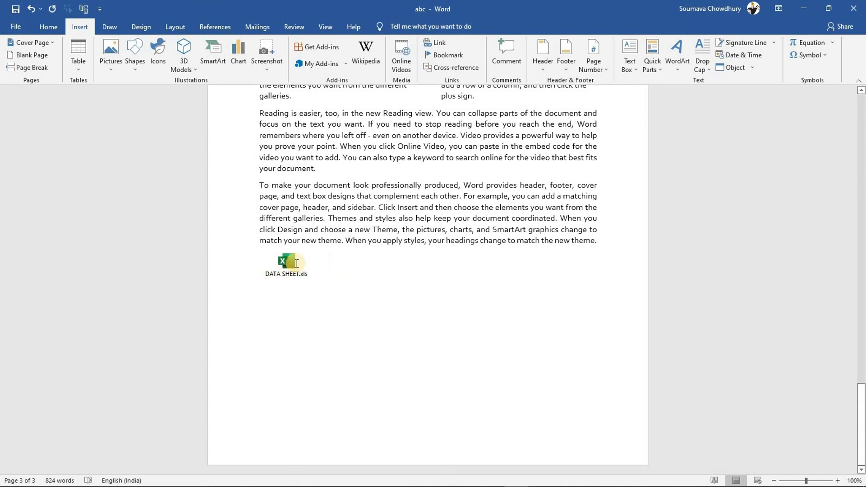
pyautogui.doubleClick(287, 260)
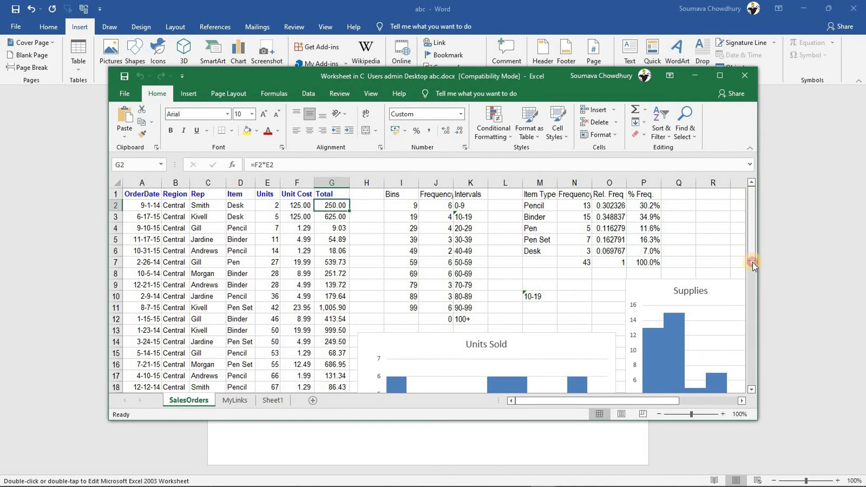
pyautogui.scroll(-7, 752, 280)
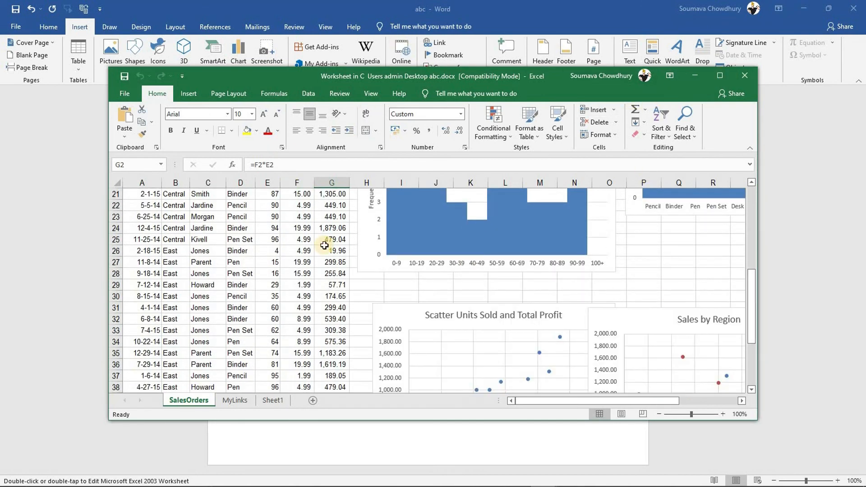
pyautogui.click(745, 75)
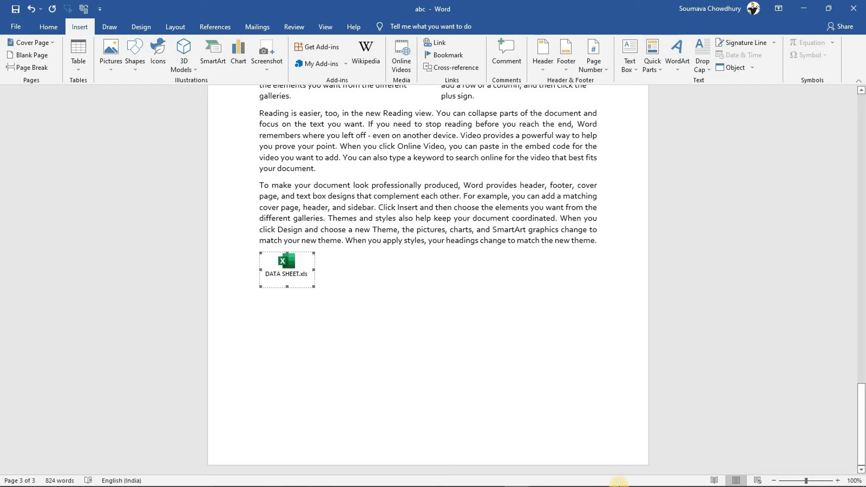
pyautogui.click(432, 477)
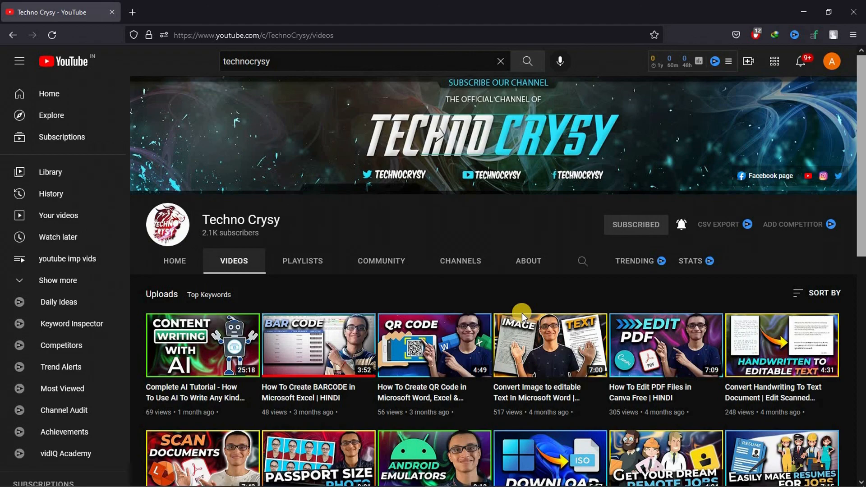
# Scroll down through the YouTube channel's uploaded videos in the browser
pyautogui.moveTo(861, 102); pyautogui.dragTo(861, 199)
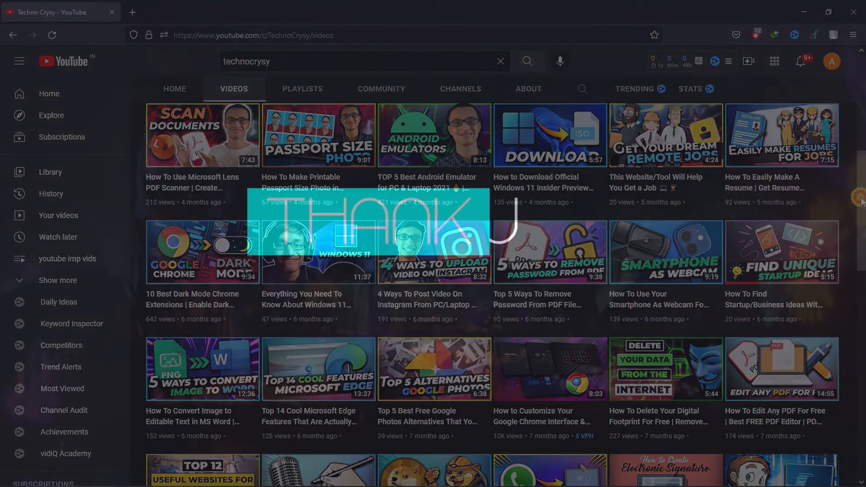